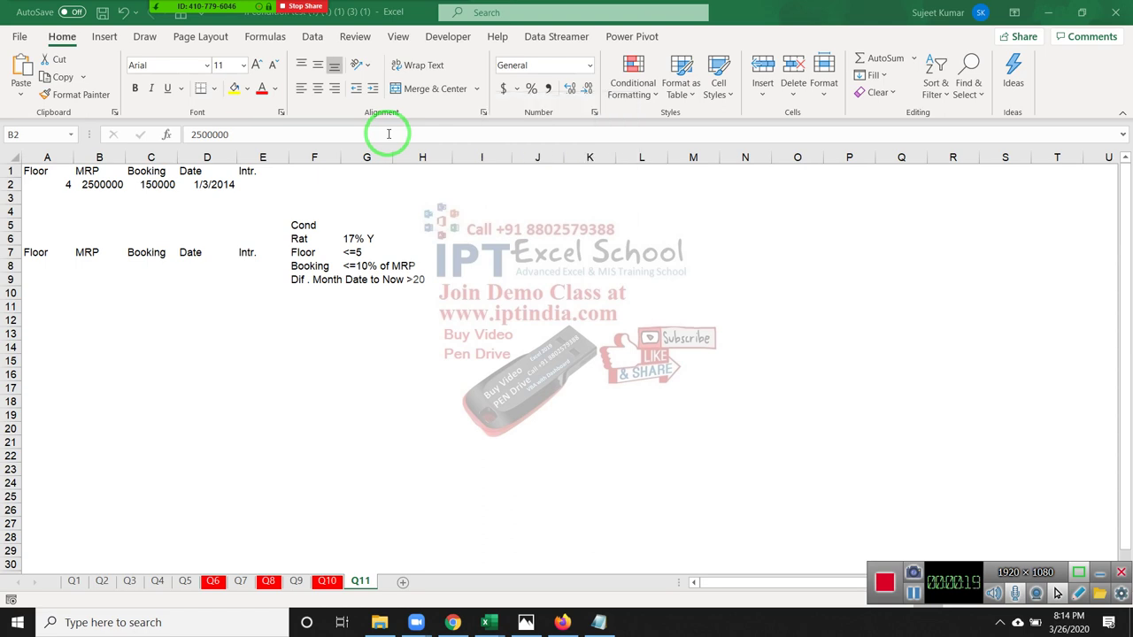
- Switch to the Q1 sheet and select the Qty values in B2:B11
{"action": "left_click", "coordinate": [74, 591]}
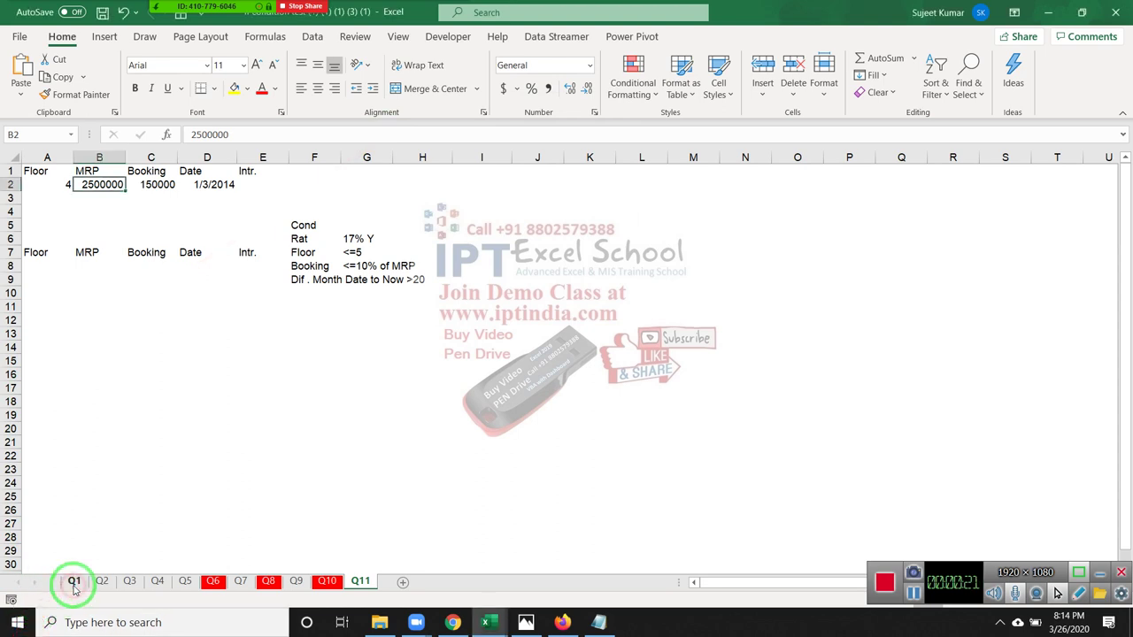
{"action": "left_click", "coordinate": [74, 586]}
{"action": "left_click", "coordinate": [241, 431]}
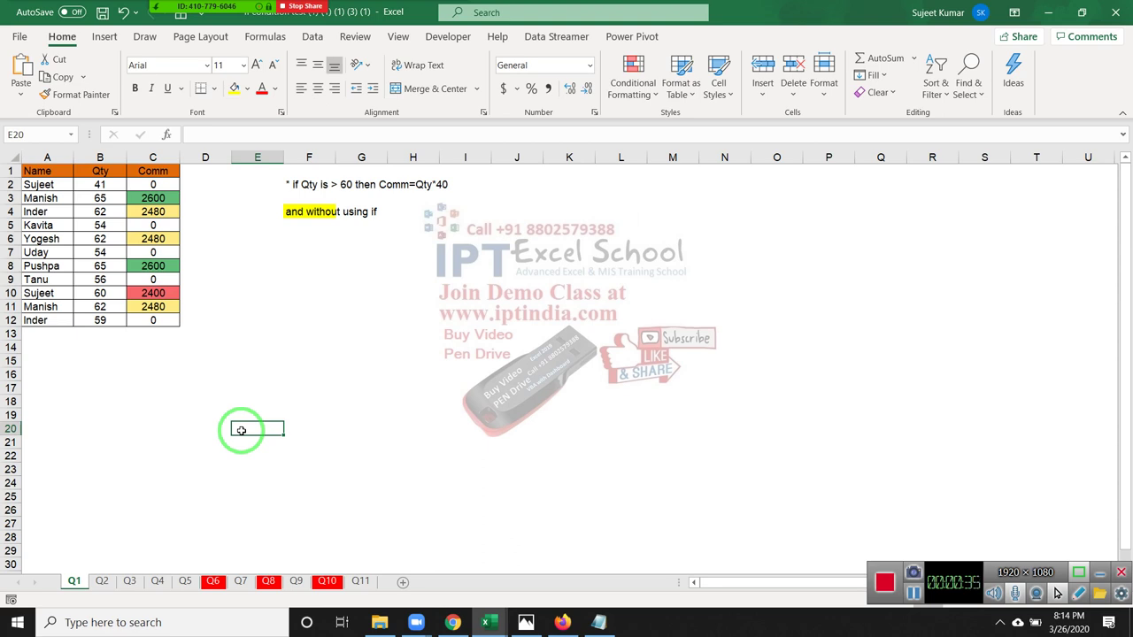
{"action": "left_click", "coordinate": [97, 225]}
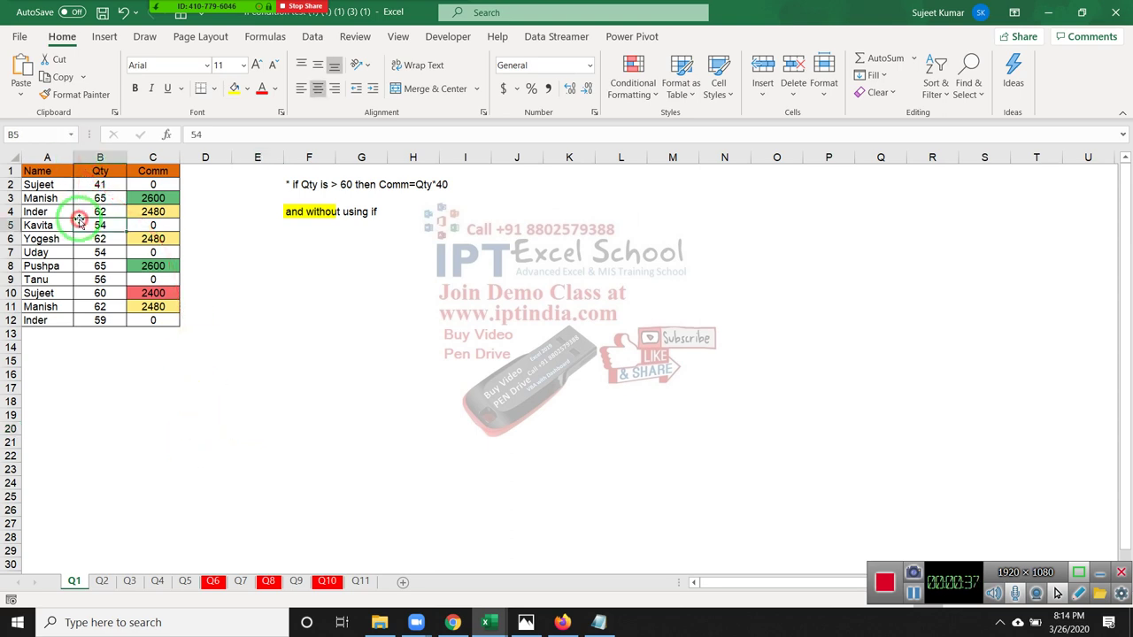
{"action": "left_click_drag", "start_coordinate": [92, 181], "coordinate": [100, 308]}
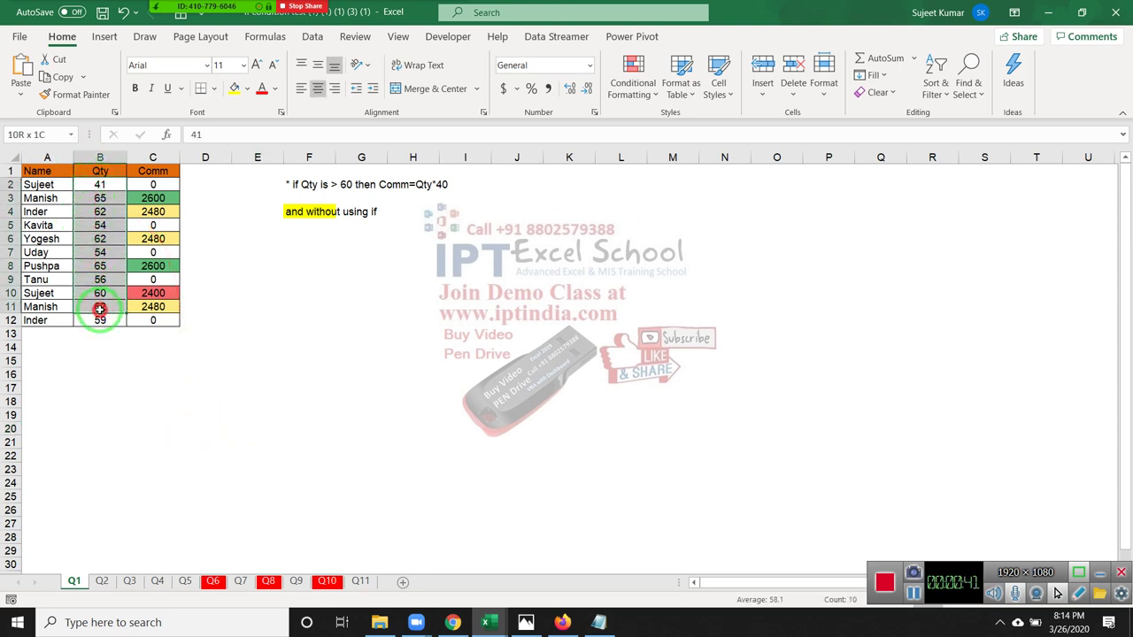
- Open the Zoom participant list and mute all participants
{"action": "mouse_move", "coordinate": [358, 33]}
{"action": "left_click", "coordinate": [176, 13]}
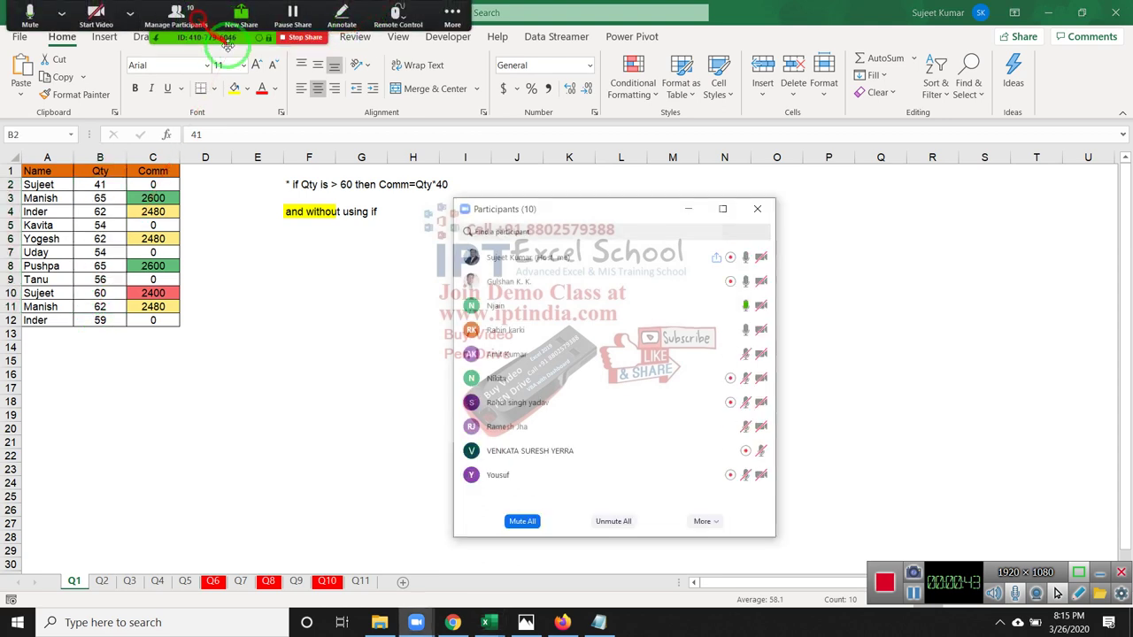
{"action": "left_click", "coordinate": [523, 521]}
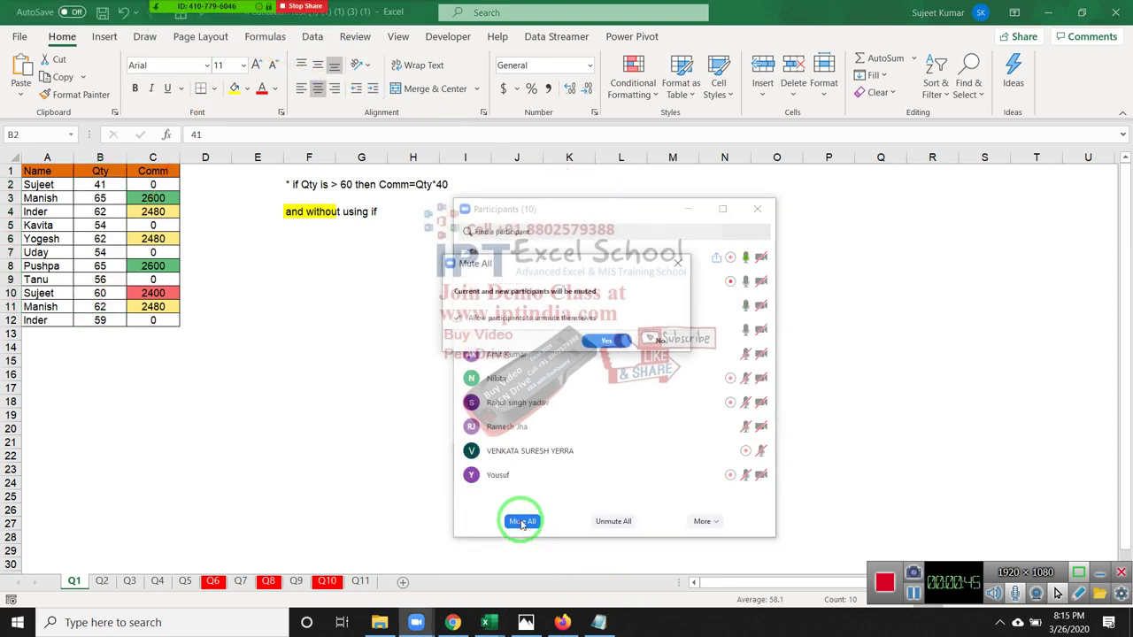
{"action": "left_click", "coordinate": [606, 340]}
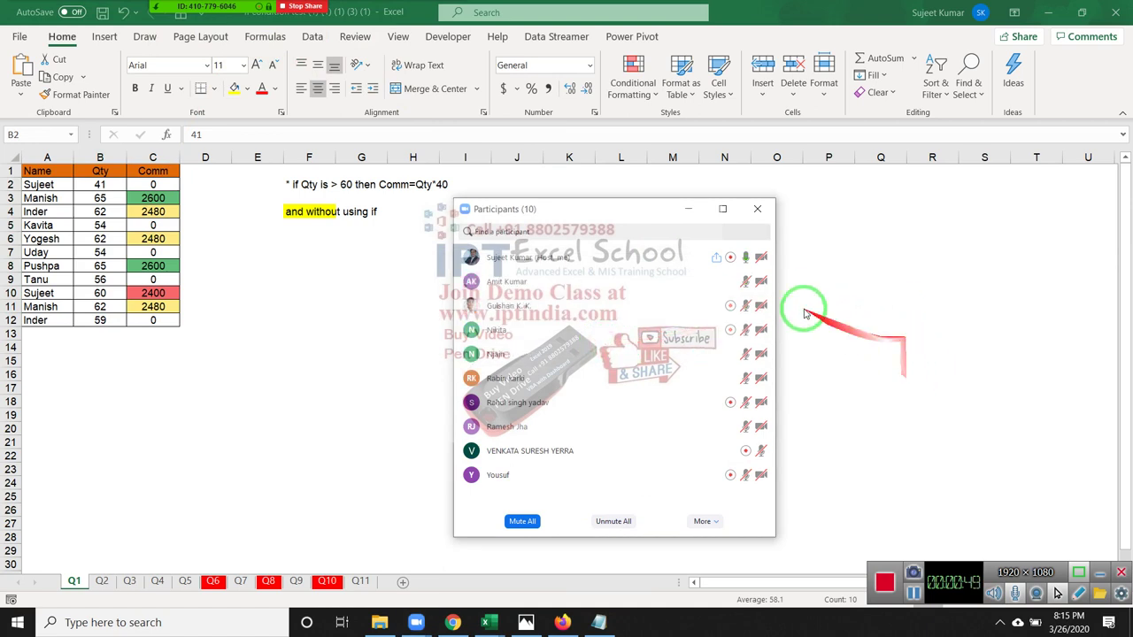
- Open options for two participants, close the Participants window, and check C2's formula
{"action": "left_click", "coordinate": [746, 282]}
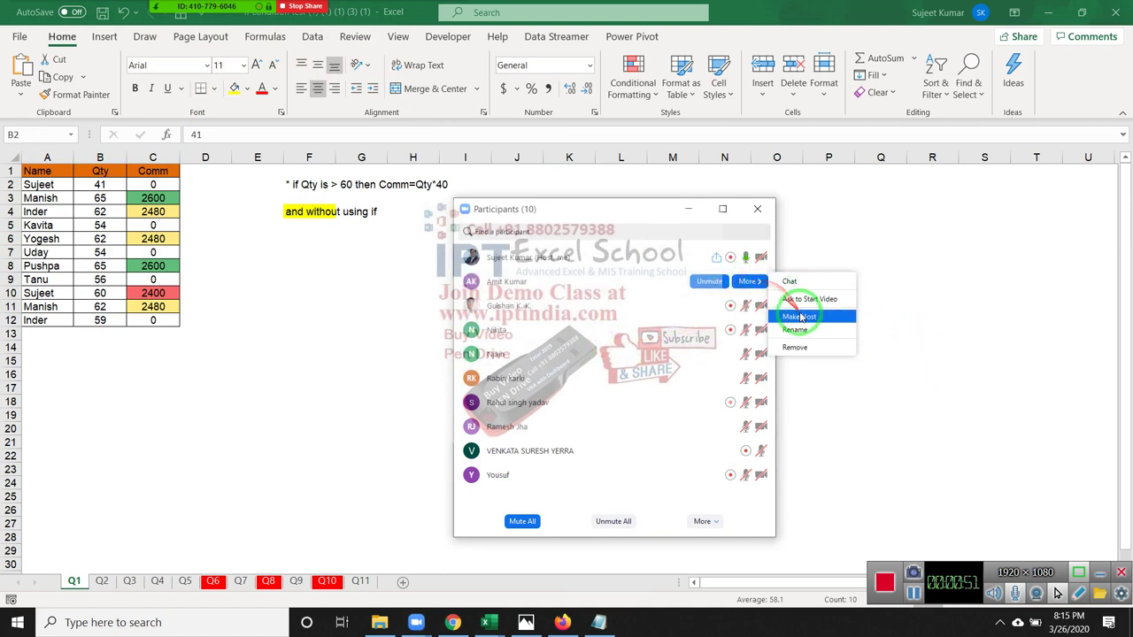
{"action": "left_click", "coordinate": [863, 308]}
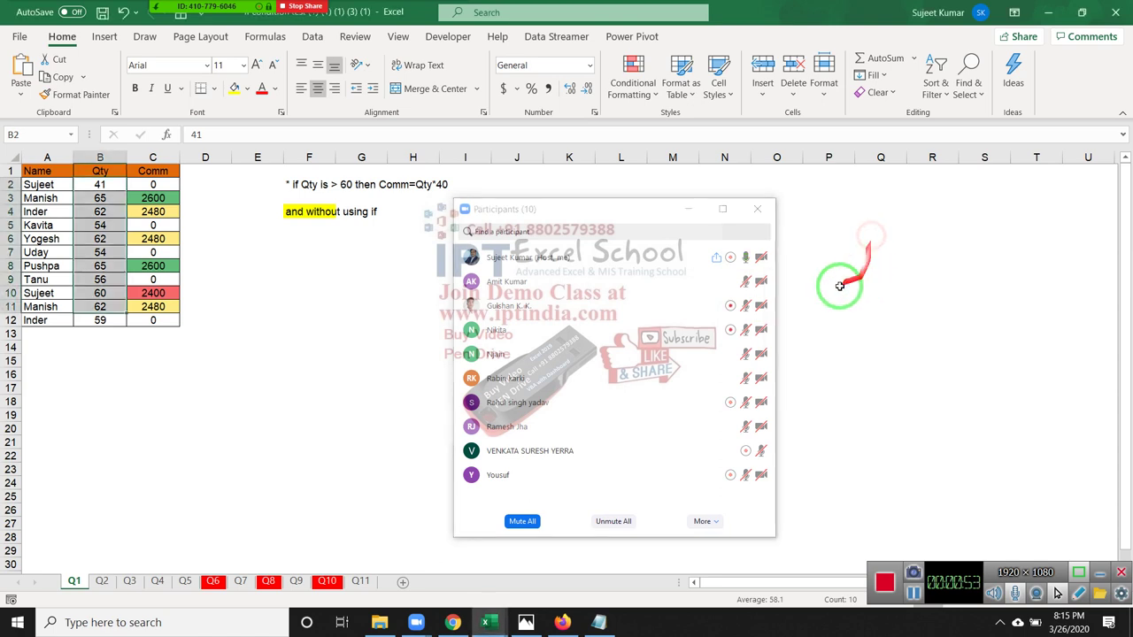
{"action": "left_click_drag", "start_coordinate": [221, 190], "coordinate": [830, 306]}
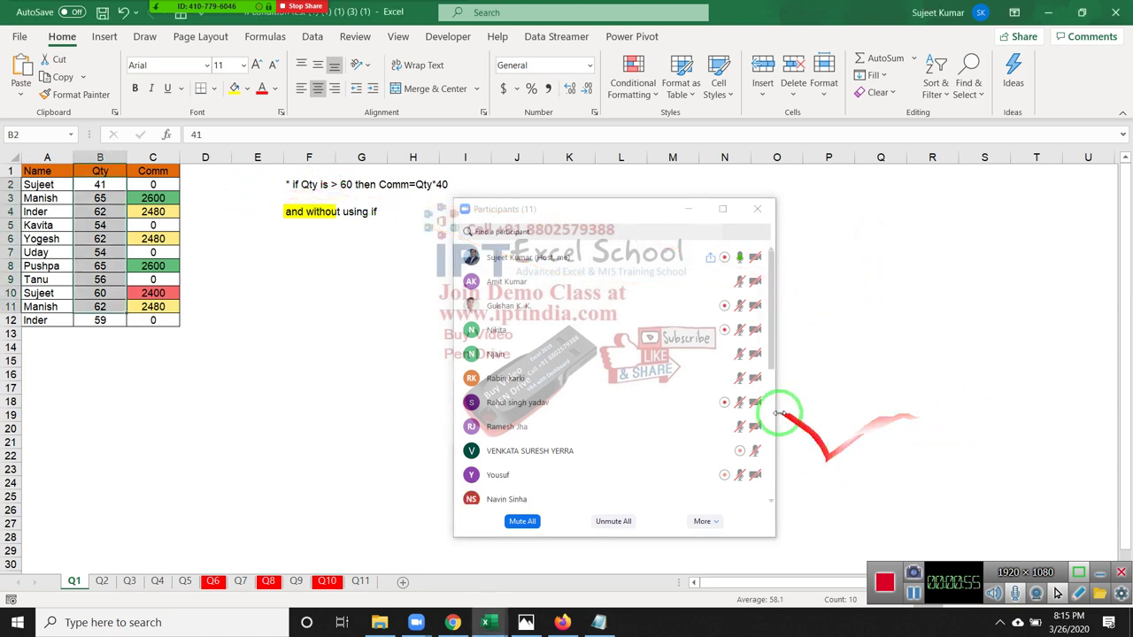
{"action": "left_click_drag", "start_coordinate": [753, 485], "coordinate": [755, 513]}
{"action": "left_click", "coordinate": [746, 492]}
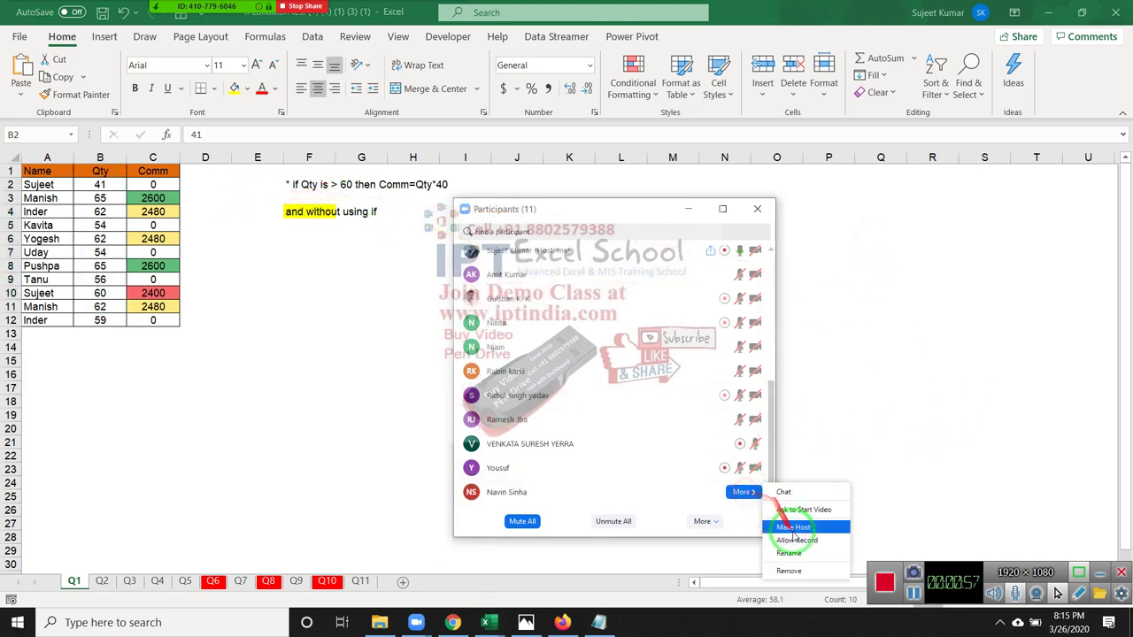
{"action": "left_click", "coordinate": [797, 539]}
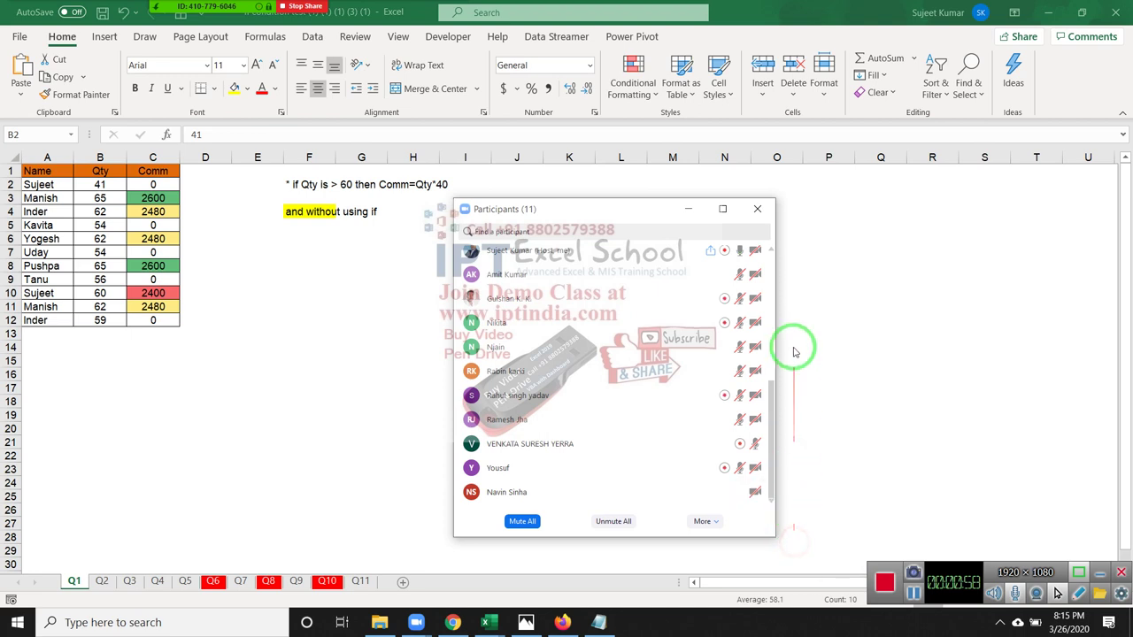
{"action": "left_click", "coordinate": [757, 209]}
{"action": "left_click", "coordinate": [158, 184]}
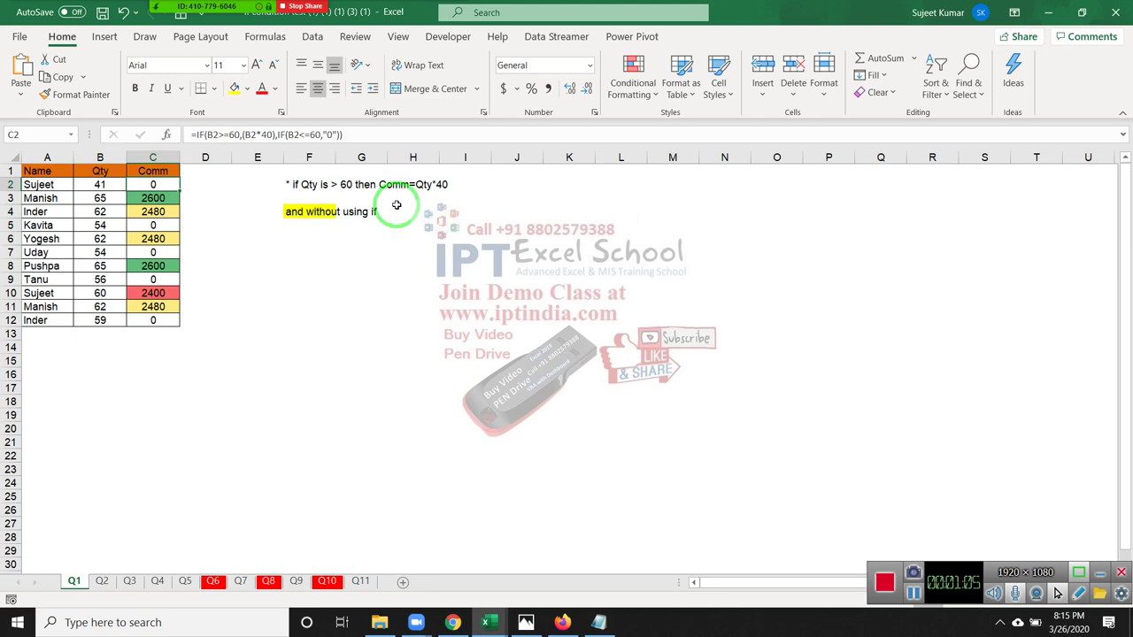
- Clear the Comm column and enter =IF(B2>60,B2*40,0) in C2
{"action": "key", "text": "ctrl+shift+Down"}
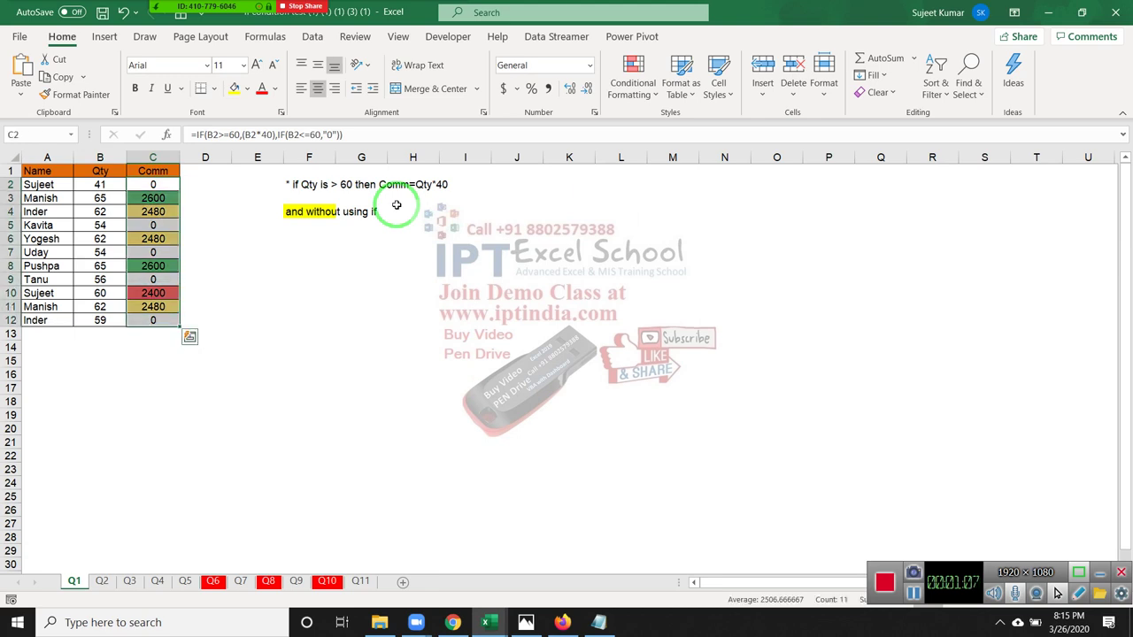
{"action": "key", "text": "Delete"}
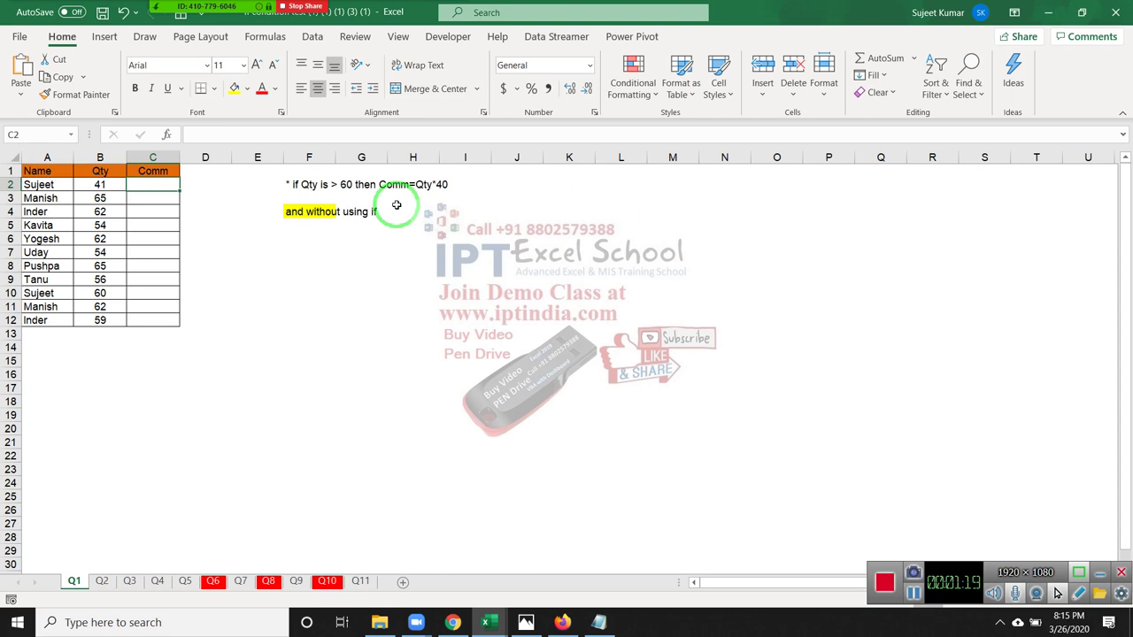
{"action": "type", "text": "=if"}
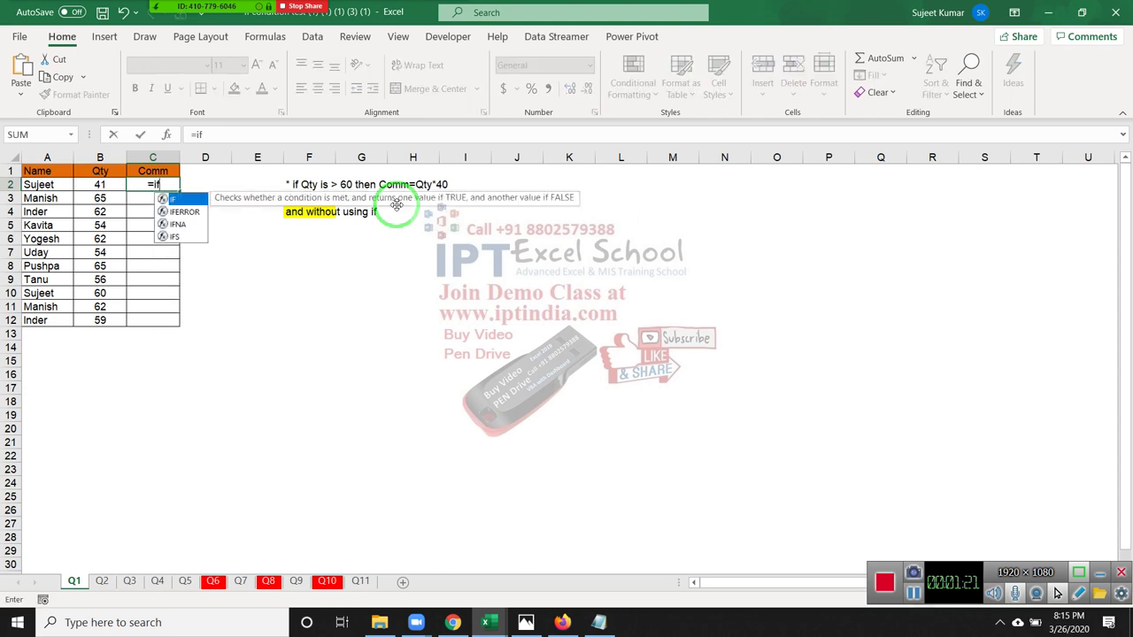
{"action": "type", "text": "("}
{"action": "key", "text": "Left"}
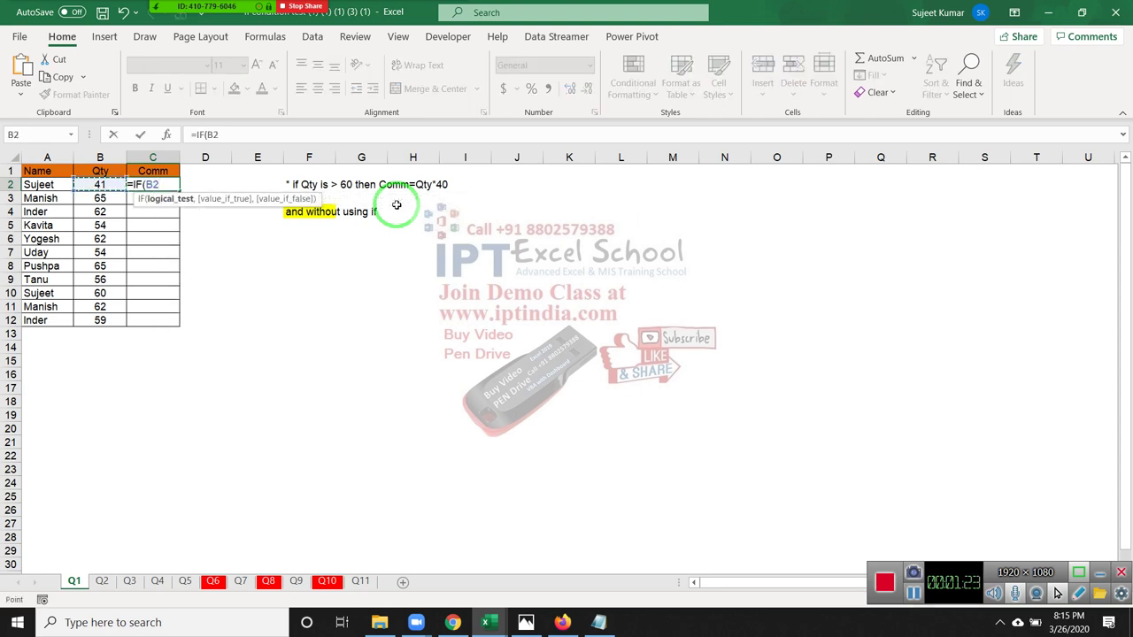
{"action": "type", "text": ">6"}
{"action": "type", "text": "0,"}
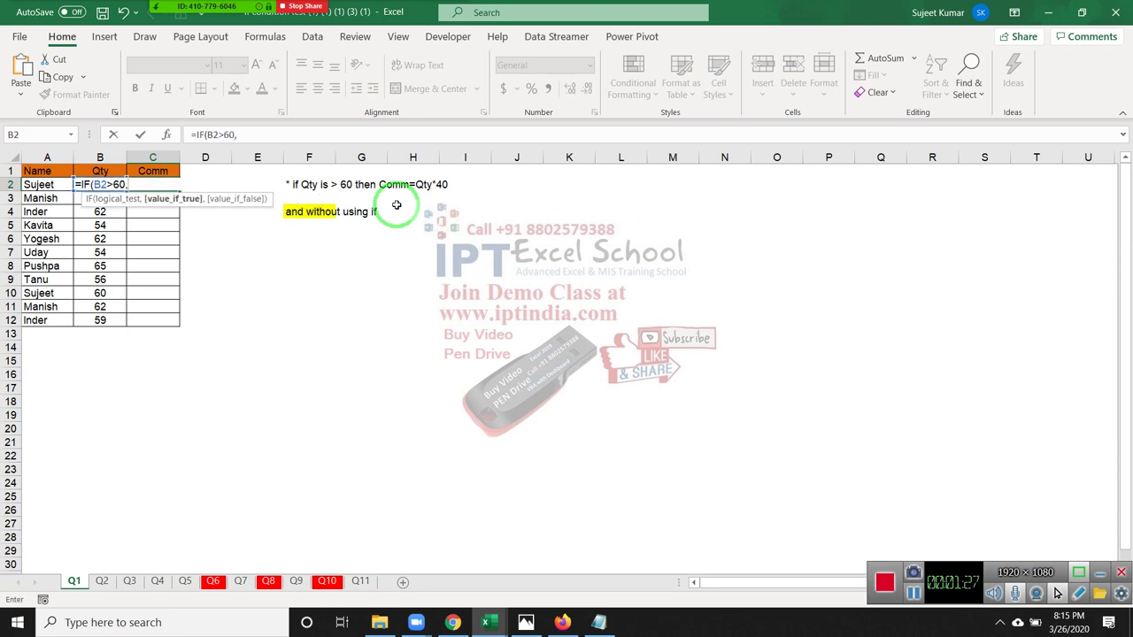
{"action": "key", "text": "Left"}
{"action": "type", "text": "*40"}
{"action": "type", "text": ","}
{"action": "left_click_drag", "start_coordinate": [397, 205], "coordinate": [395, 280]}
{"action": "key", "text": "BackSpace"}
{"action": "key", "text": "BackSpace"}
{"action": "key", "text": "BackSpace"}
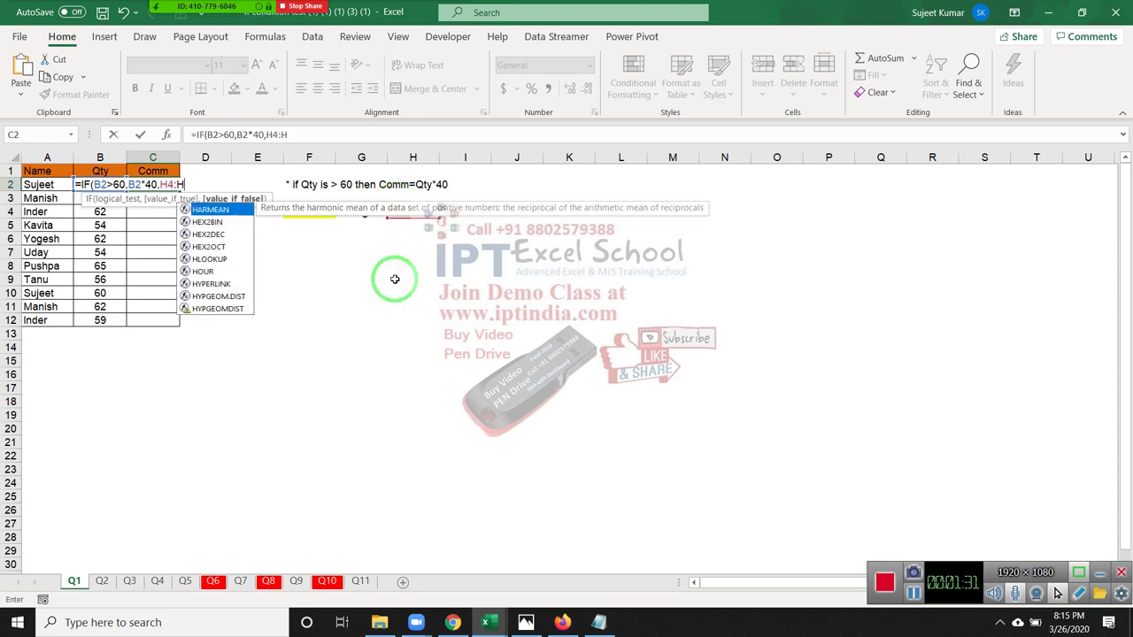
{"action": "key", "text": "BackSpace"}
{"action": "type", "text": "0)"}
{"action": "key", "text": "Return"}
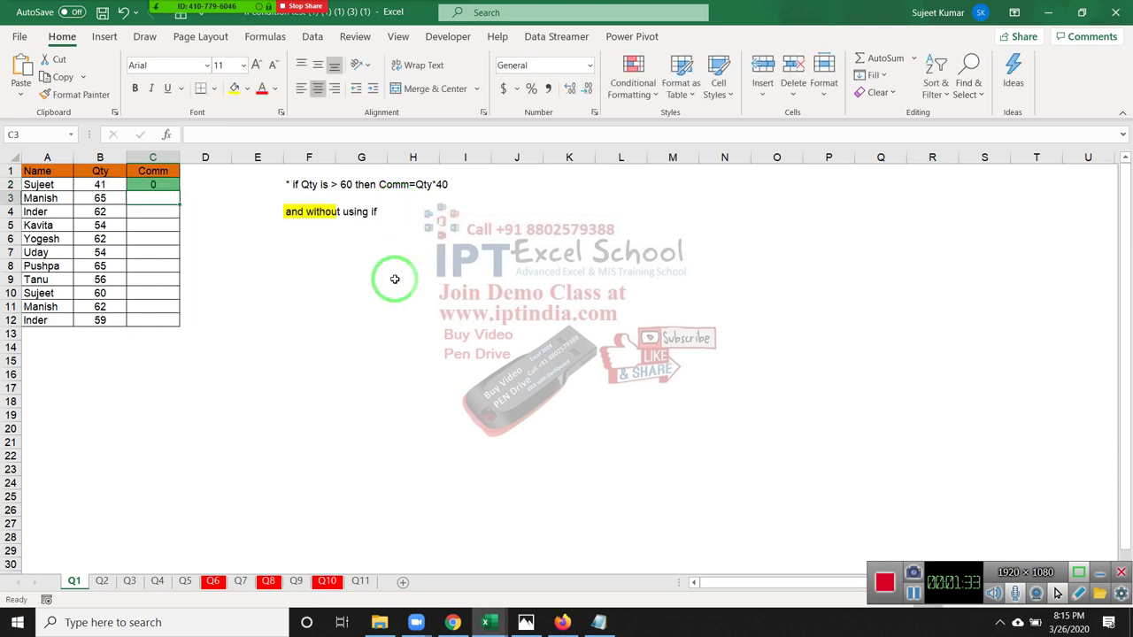
- Copy the IF formula down through C12 and review the task notes in column F
{"action": "left_click_drag", "start_coordinate": [363, 312], "coordinate": [170, 146]}
{"action": "left_click", "coordinate": [159, 185]}
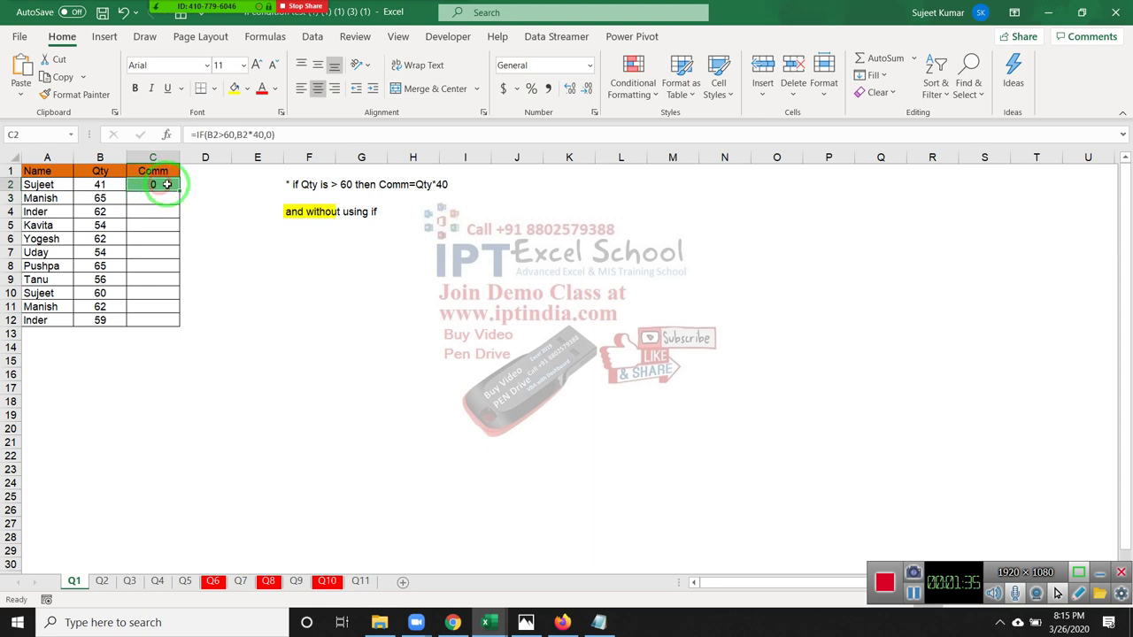
{"action": "double_click", "coordinate": [180, 191]}
{"action": "left_click_drag", "start_coordinate": [215, 185], "coordinate": [509, 109]}
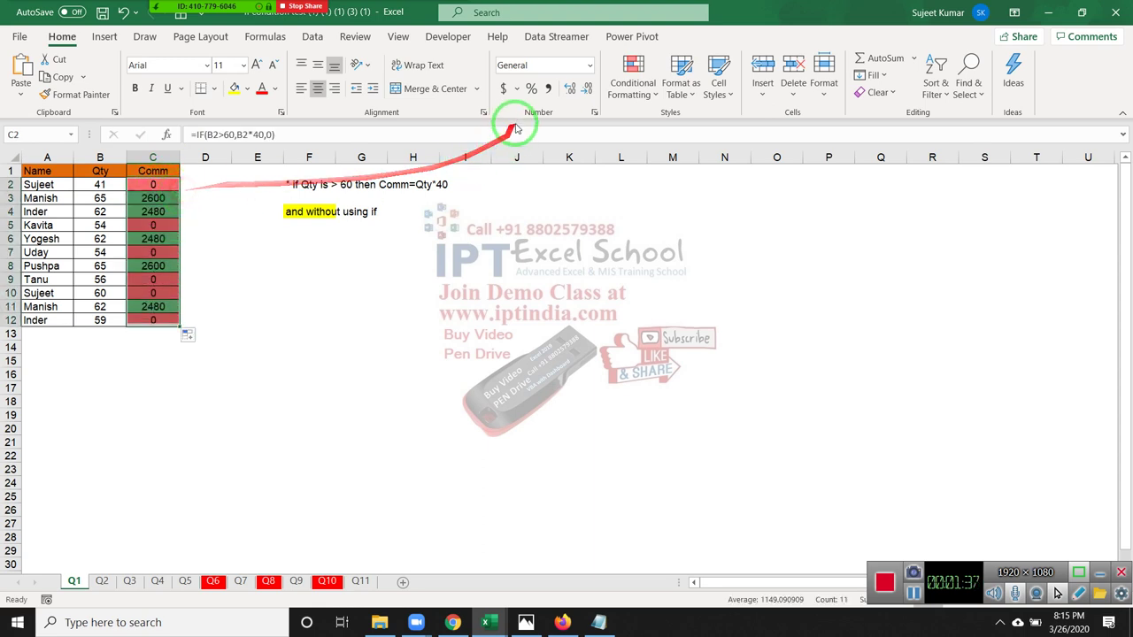
{"action": "left_click", "coordinate": [610, 100]}
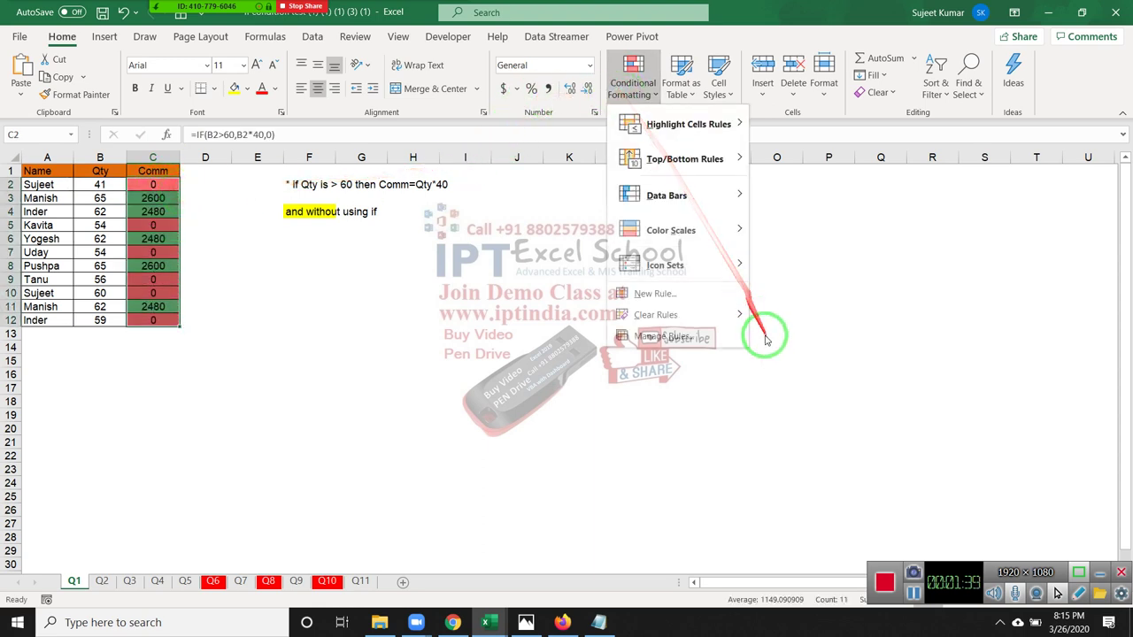
{"action": "left_click", "coordinate": [327, 183]}
{"action": "left_click", "coordinate": [324, 183]}
{"action": "left_click", "coordinate": [323, 210]}
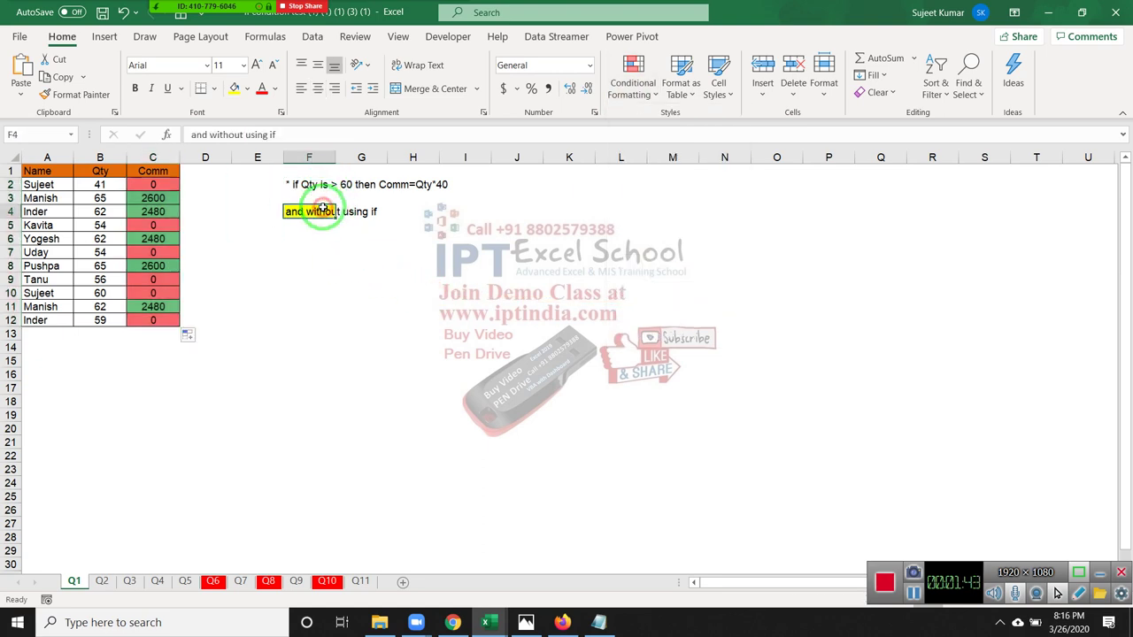
- Open the Zoom Participants window, look over the members listed, then close it
{"action": "mouse_move", "coordinate": [216, 9]}
{"action": "left_click", "coordinate": [177, 15]}
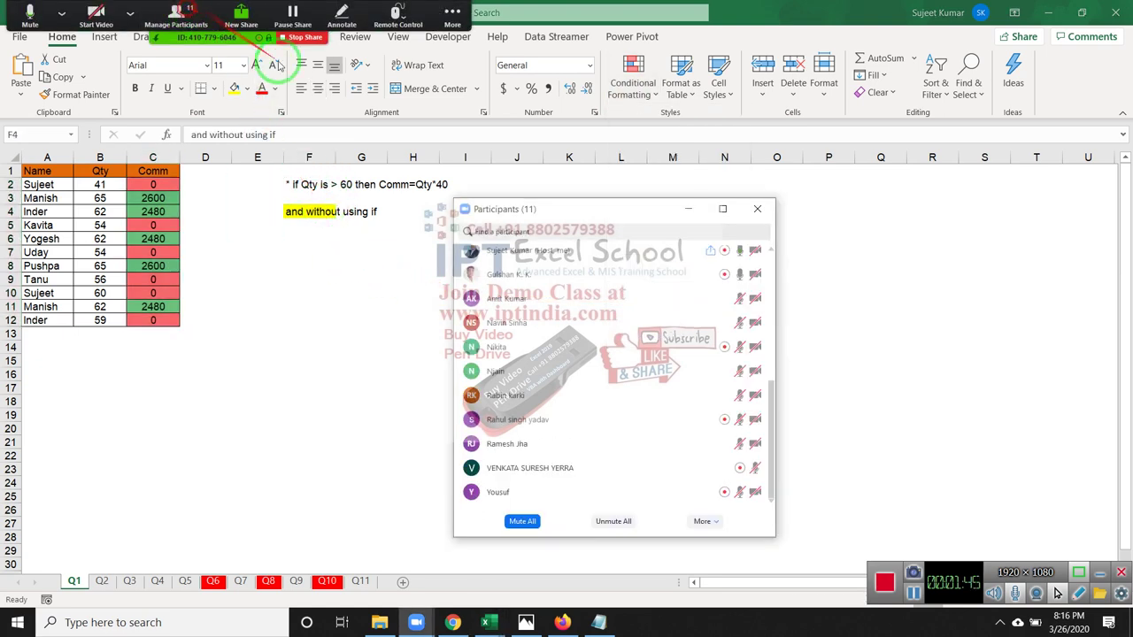
{"action": "mouse_move", "coordinate": [748, 347]}
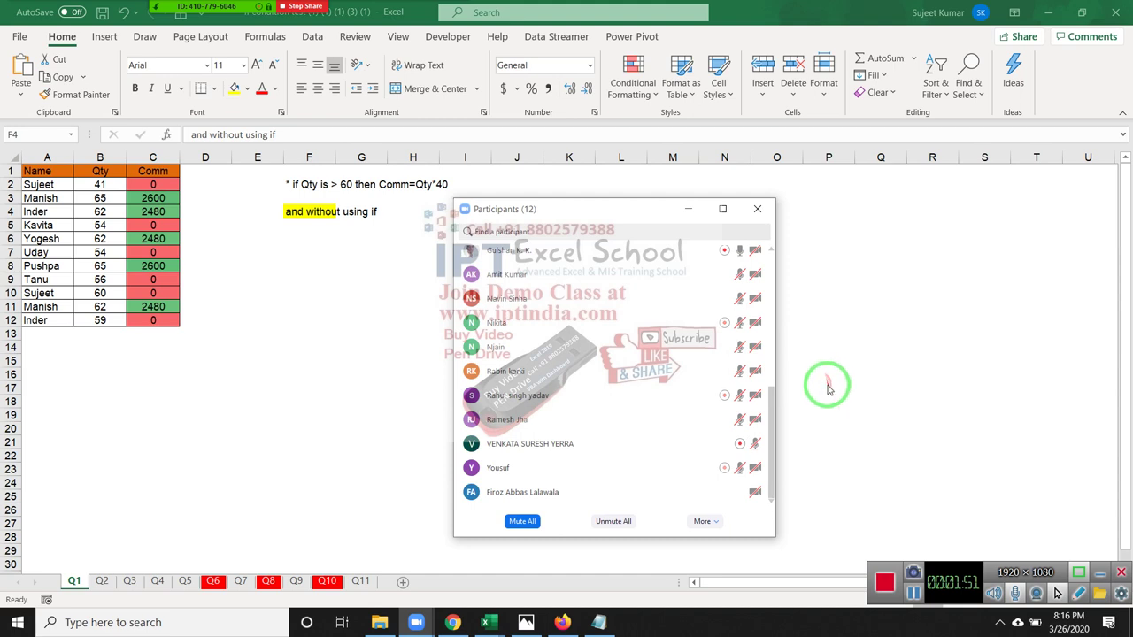
{"action": "mouse_move", "coordinate": [726, 304]}
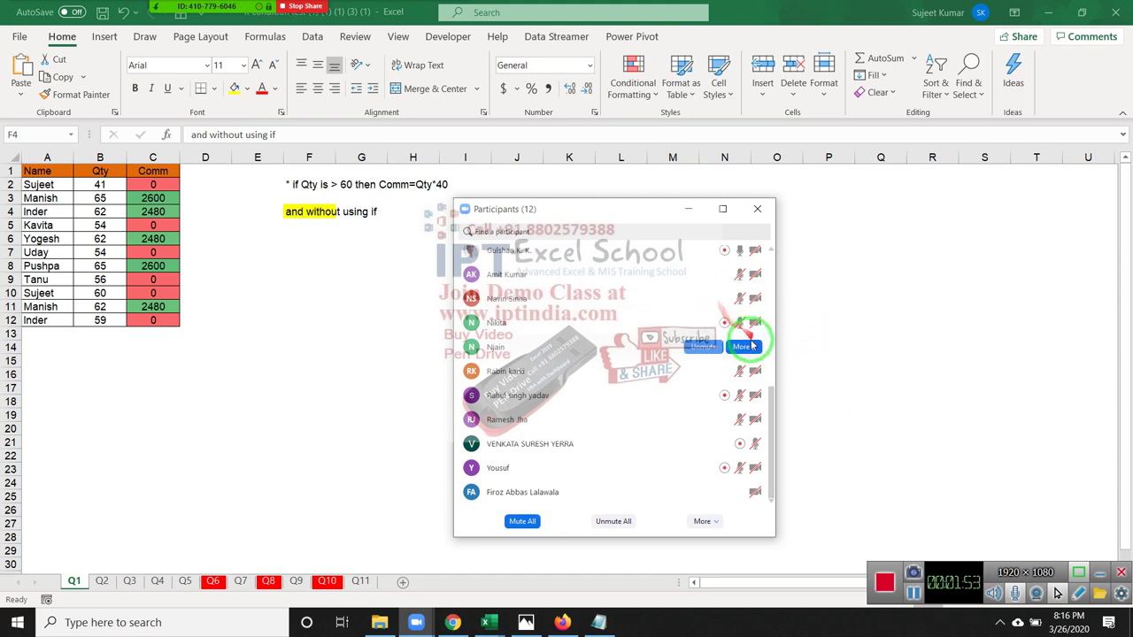
{"action": "mouse_move", "coordinate": [757, 255]}
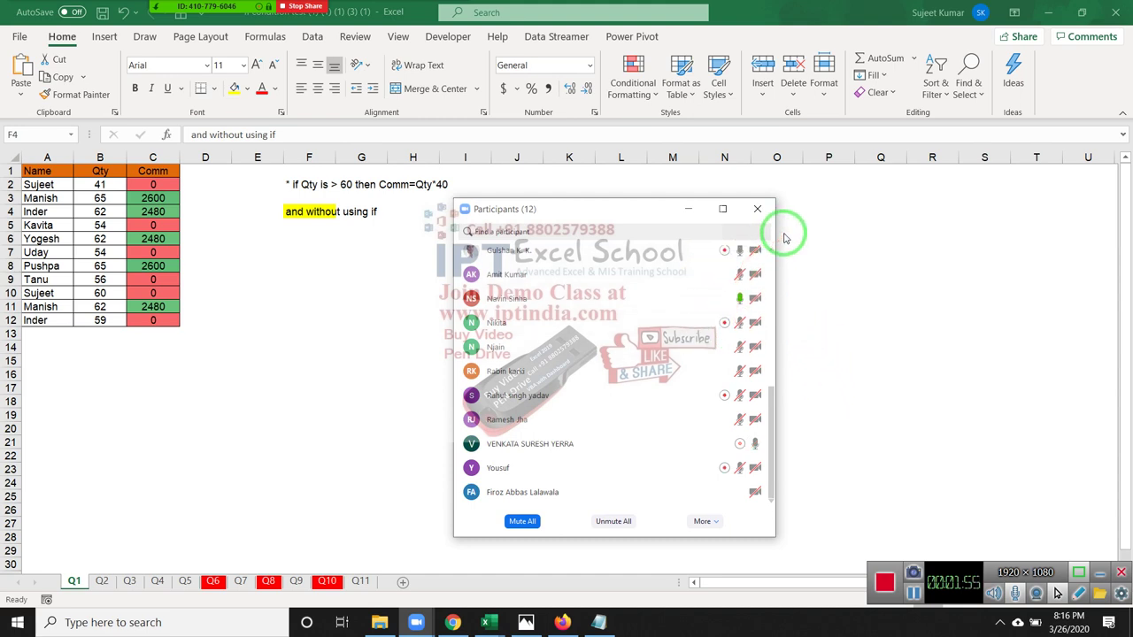
{"action": "mouse_move", "coordinate": [758, 316]}
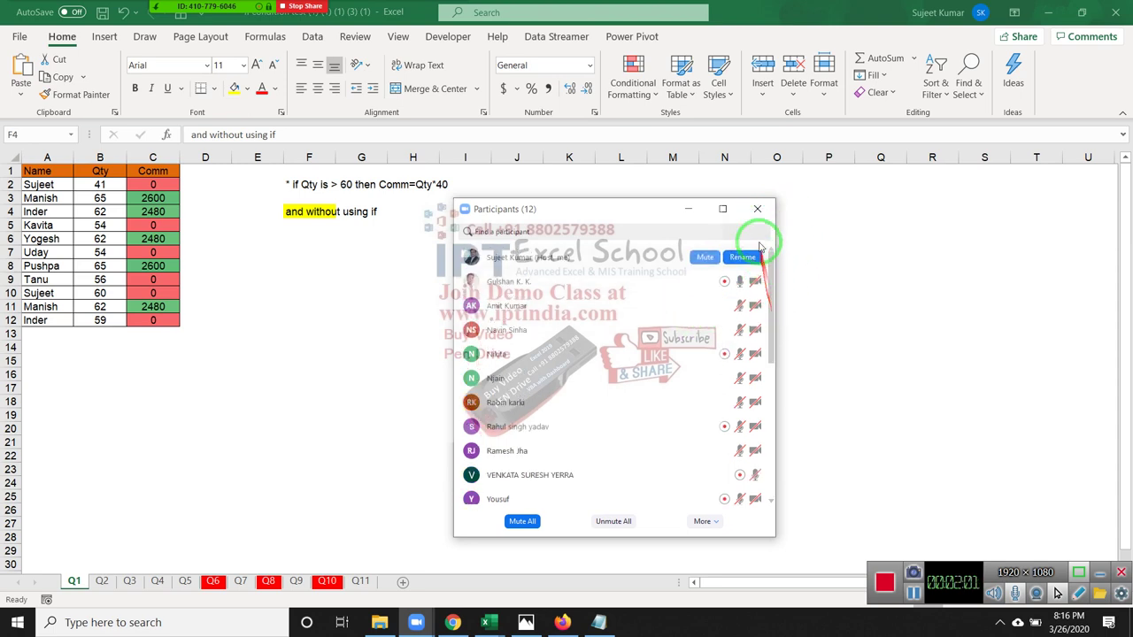
{"action": "left_click", "coordinate": [756, 209]}
- Enter a comparison of B2 against 60 in D2 and copy the TRUE/FALSE results to row 12
{"action": "left_click", "coordinate": [201, 185]}
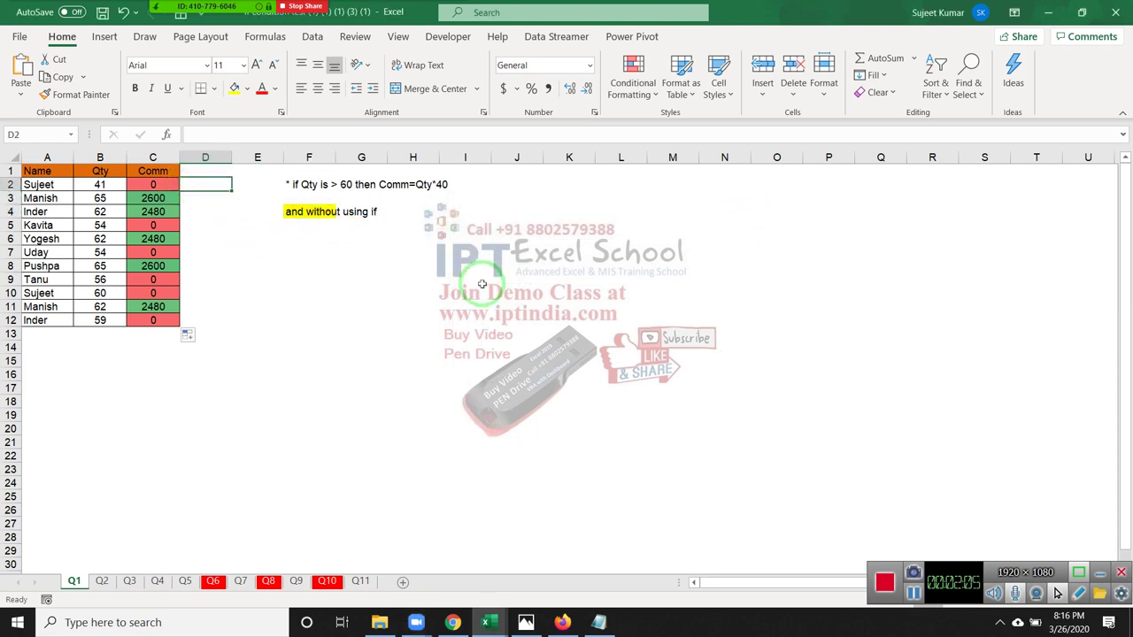
{"action": "type", "text": "=if"}
{"action": "key", "text": "Tab"}
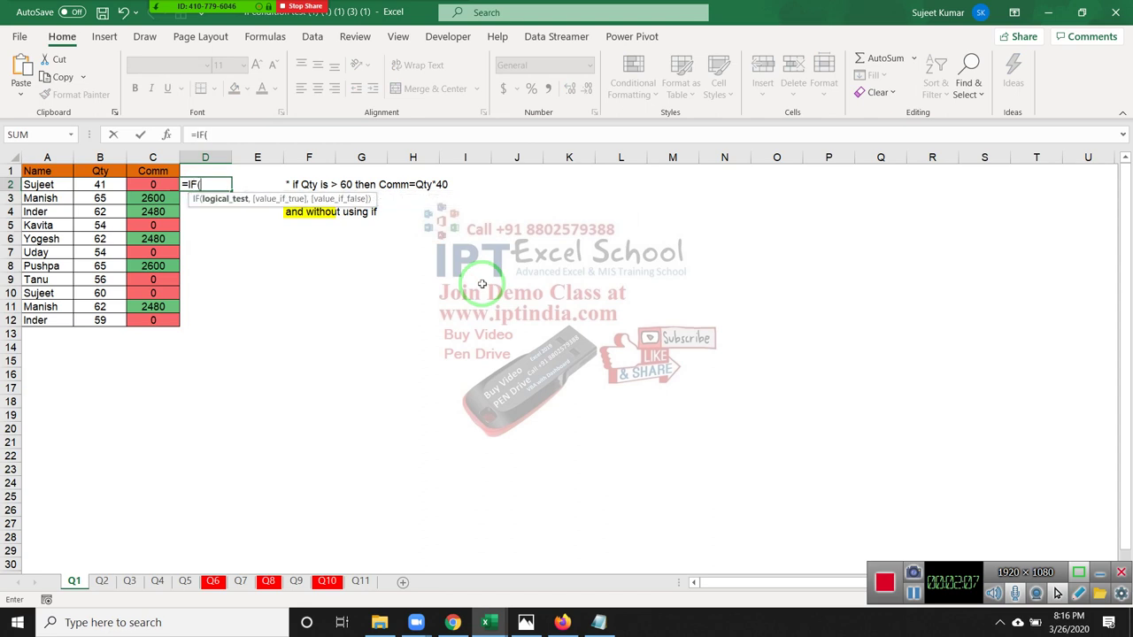
{"action": "key", "text": "Escape"}
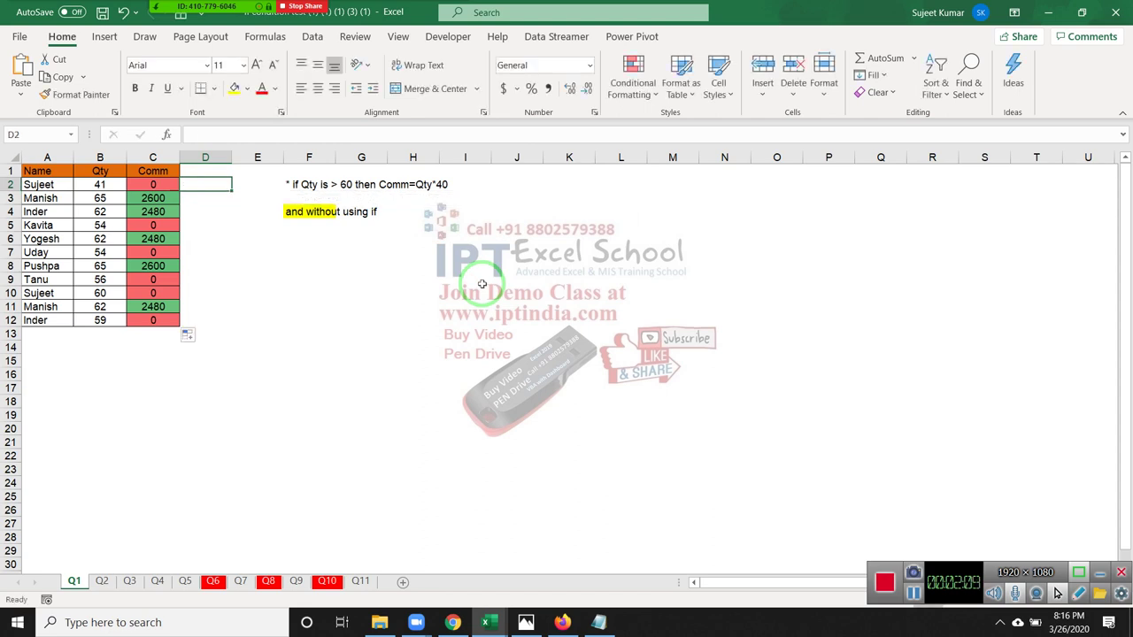
{"action": "type", "text": "="}
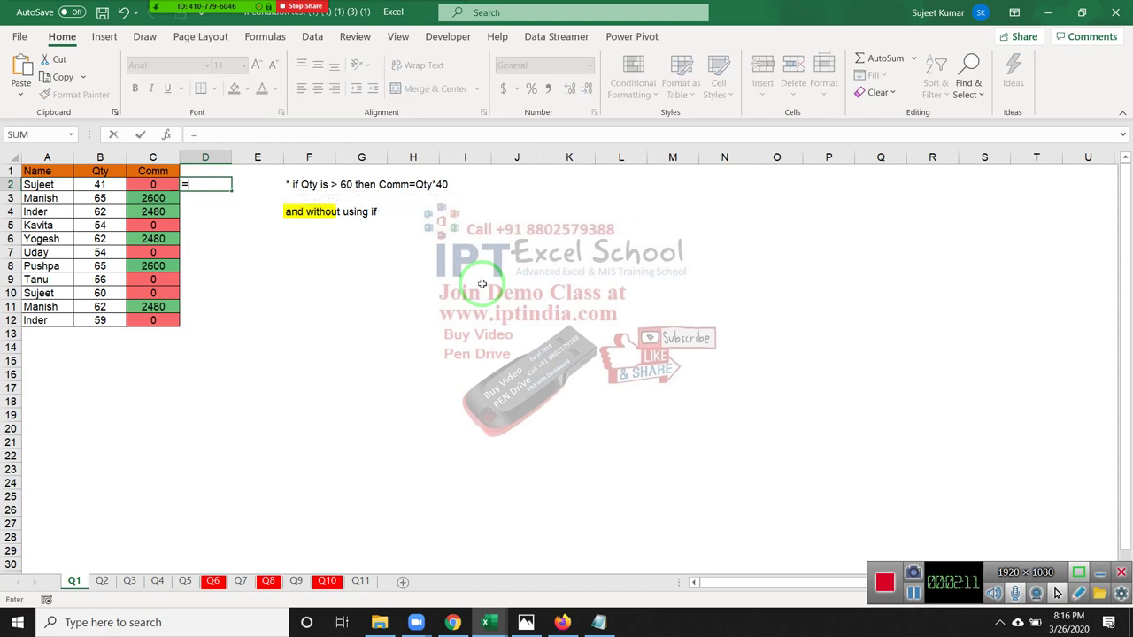
{"action": "key", "text": "Left"}
{"action": "key", "text": "Left"}
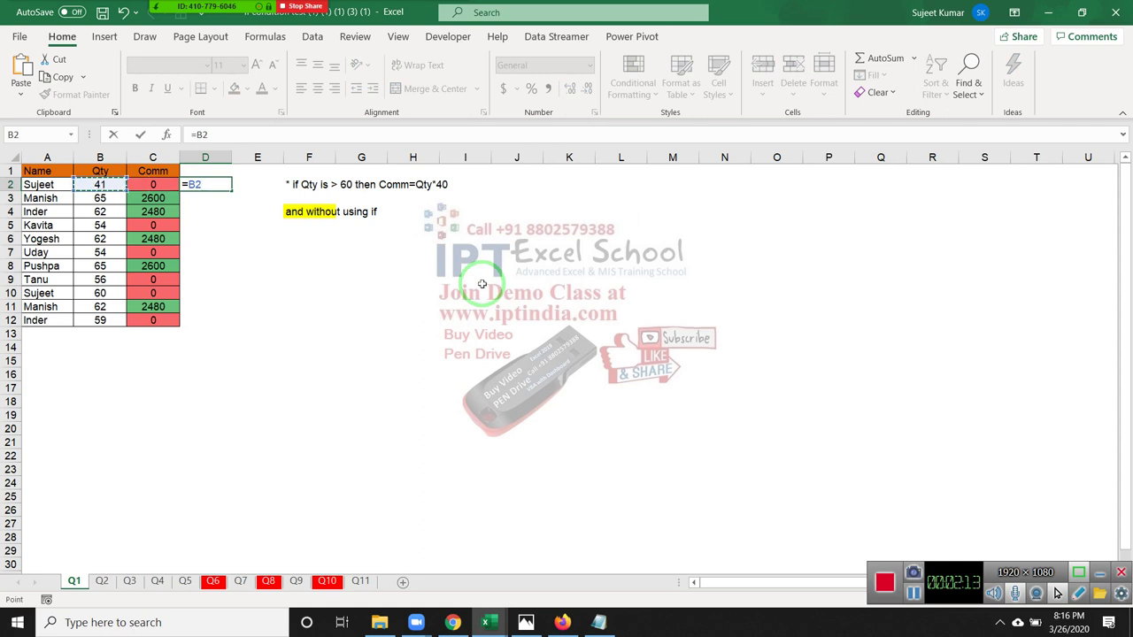
{"action": "type", "text": ">="}
{"action": "type", "text": "60"}
{"action": "key", "text": "Return"}
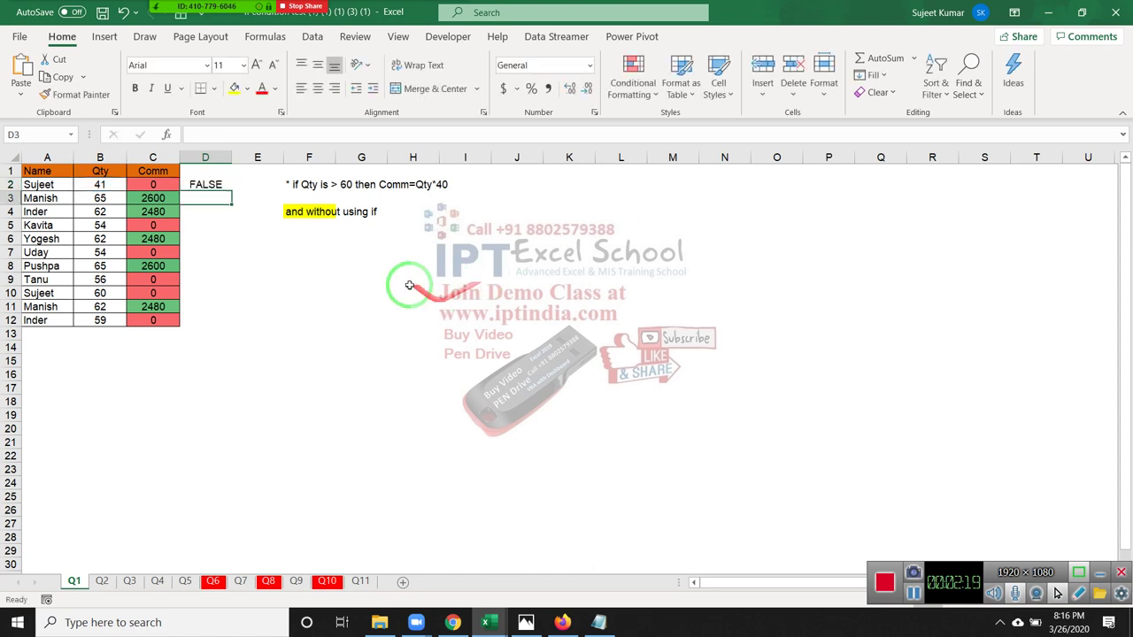
{"action": "left_click", "coordinate": [228, 187]}
{"action": "double_click", "coordinate": [229, 188]}
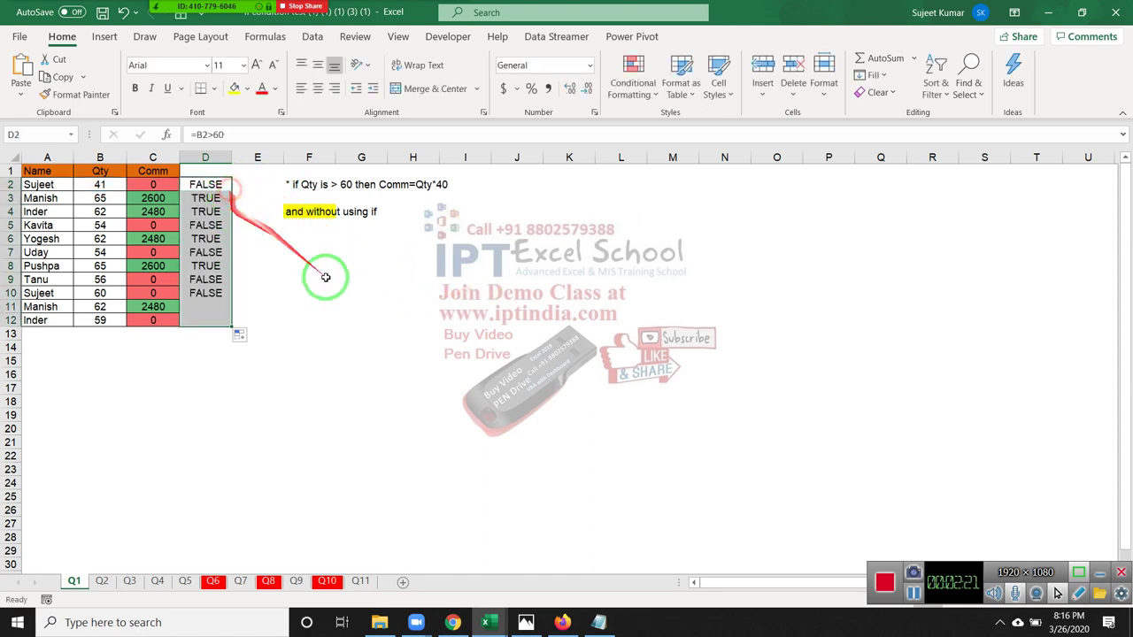
- Enter TRUE in H12 with 1 beside it in I12, and FALSE in H13
{"action": "left_click", "coordinate": [402, 321]}
{"action": "type", "text": "tru"}
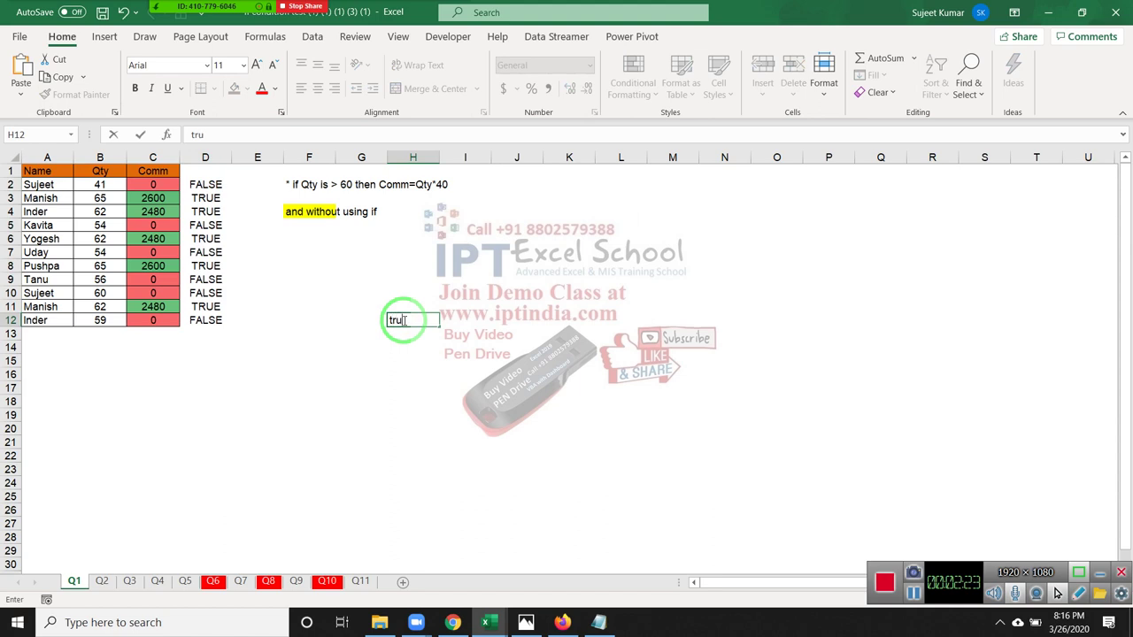
{"action": "type", "text": "e"}
{"action": "key", "text": "Return"}
{"action": "left_click", "coordinate": [405, 320]}
{"action": "key", "text": "Tab"}
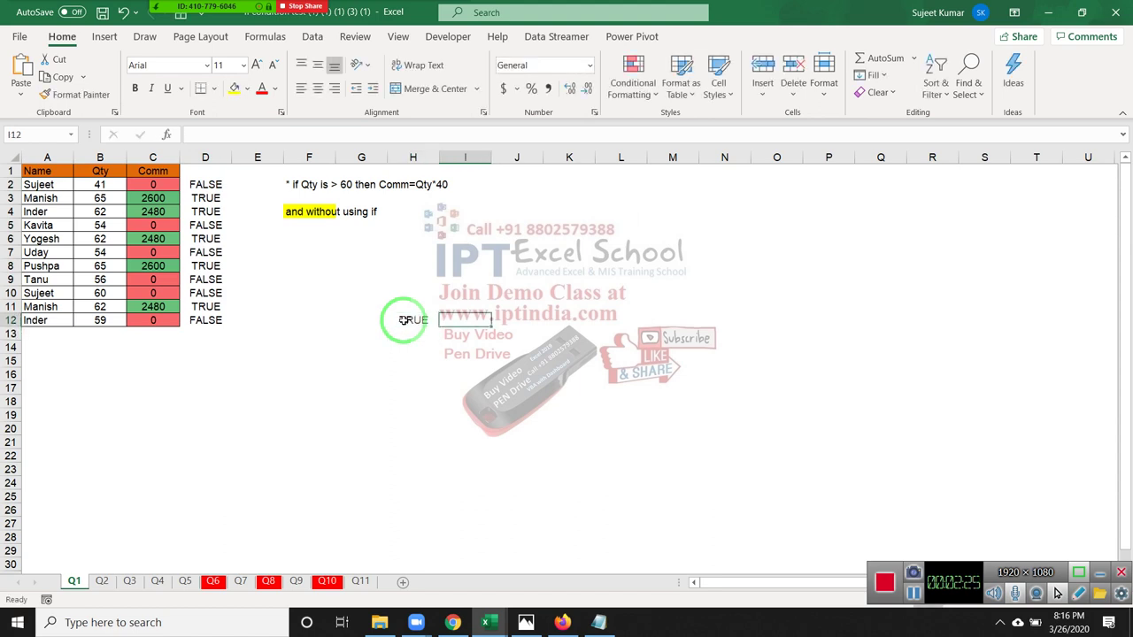
{"action": "type", "text": "1"}
{"action": "key", "text": "Return"}
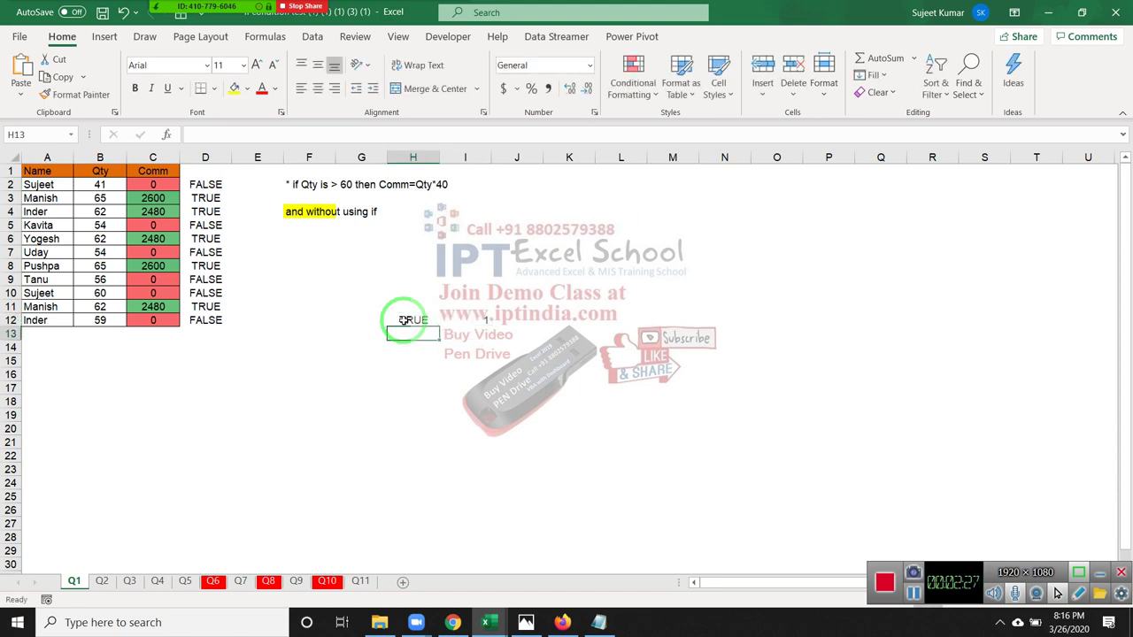
{"action": "type", "text": "false"}
{"action": "key", "text": "Return"}
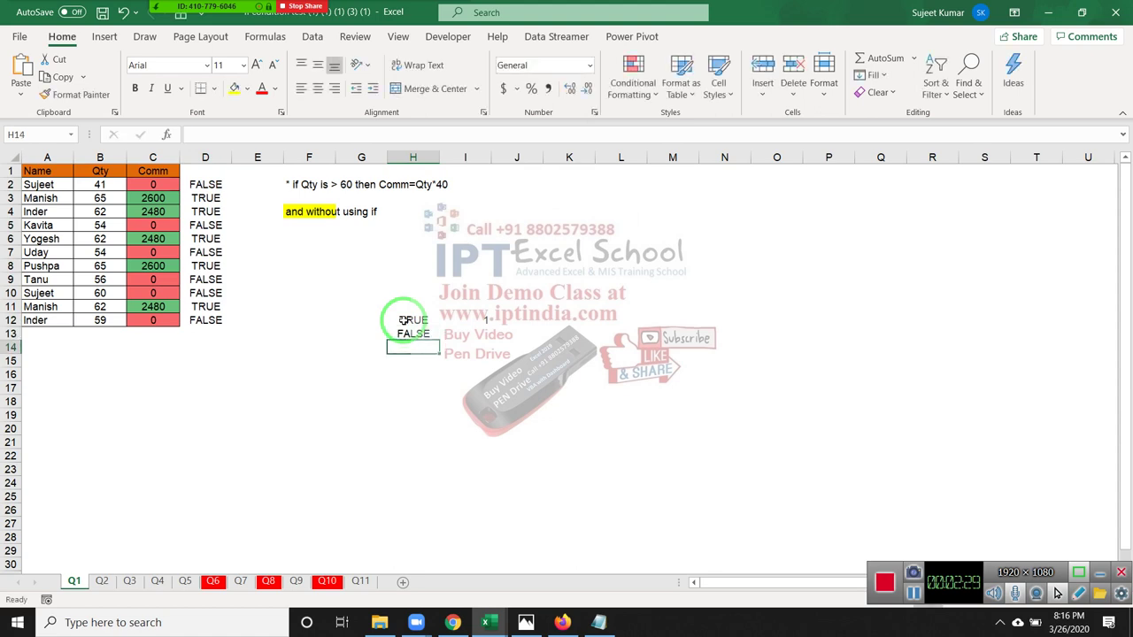
- Add =H12+H13 in H14 to sum TRUE and FALSE, briefly testing a TRUE override
{"action": "type", "text": "="}
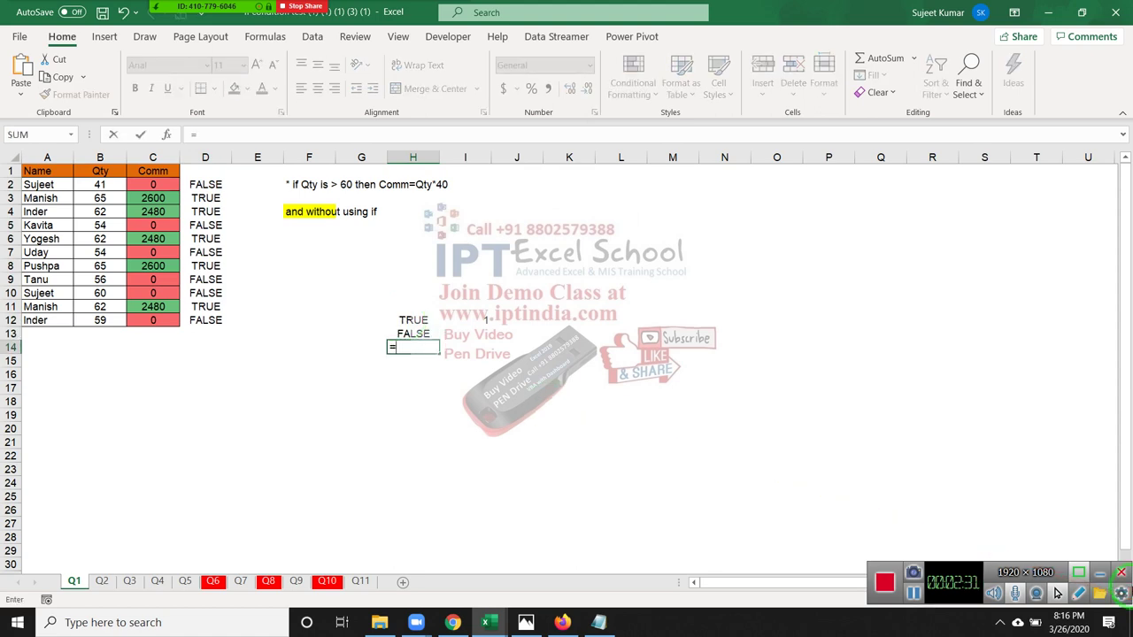
{"action": "key", "text": "Up"}
{"action": "key", "text": "Up"}
{"action": "type", "text": "+"}
{"action": "key", "text": "Up"}
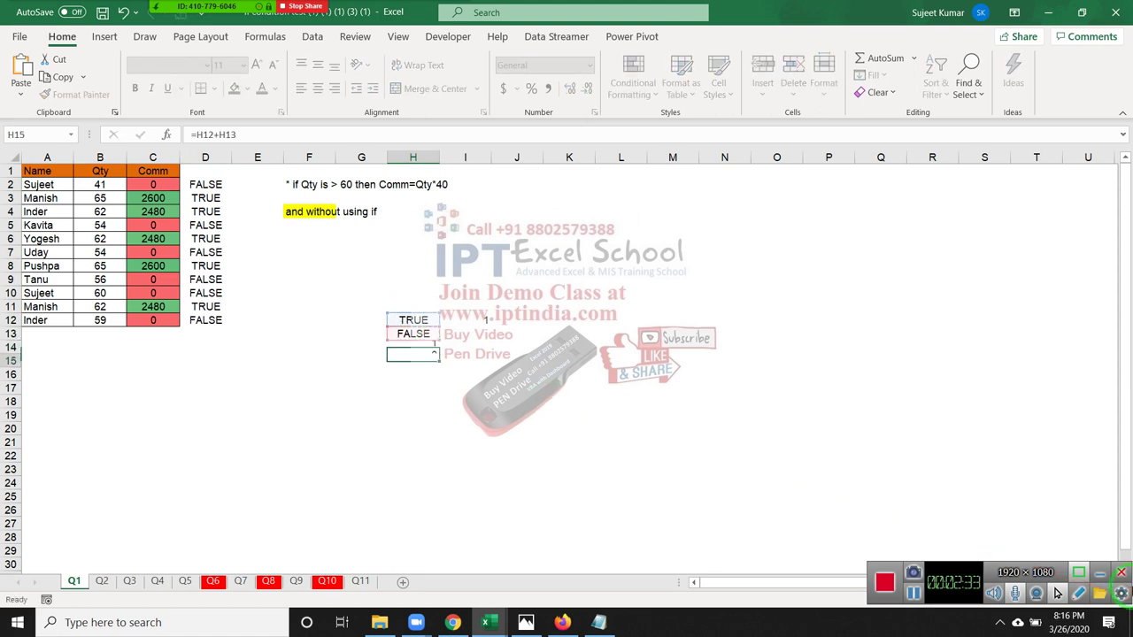
{"action": "key", "text": "ctrl+Return"}
{"action": "left_click", "coordinate": [413, 334]}
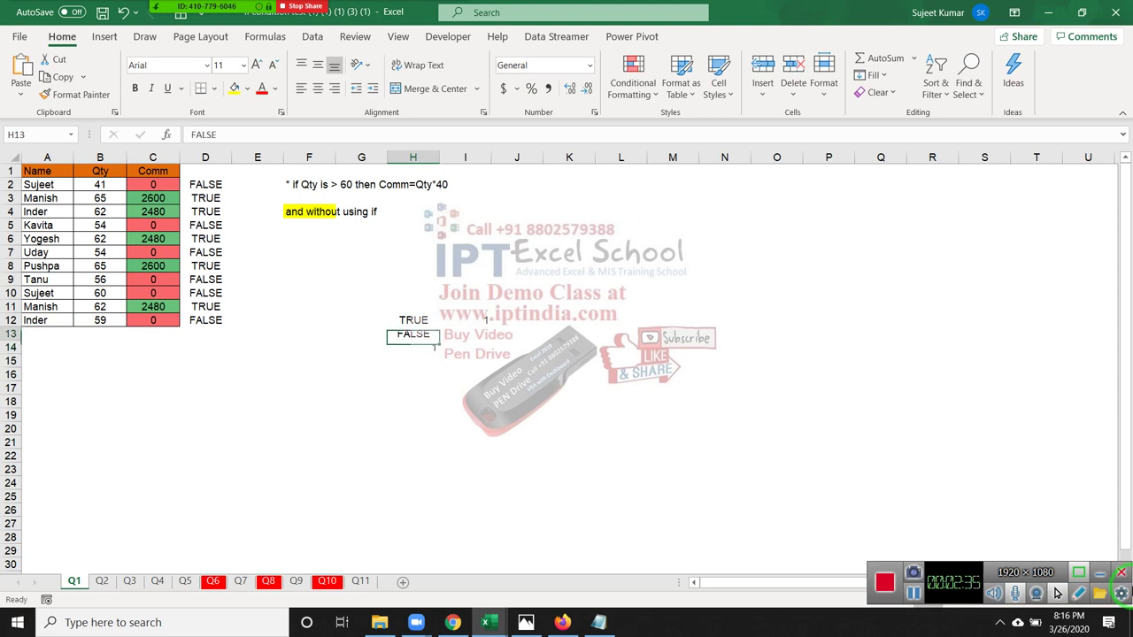
{"action": "key", "text": "ctrl+d"}
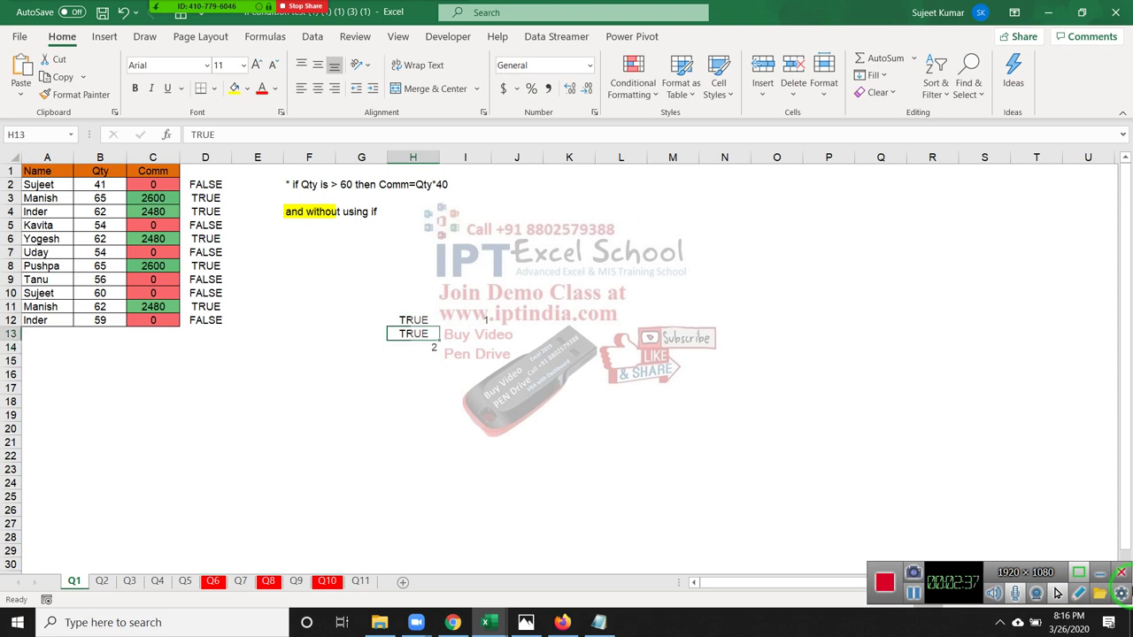
{"action": "key", "text": "ctrl+z"}
- Enter 0 in I13 as FALSE's numeric value, then return to D2
{"action": "left_click", "coordinate": [465, 334]}
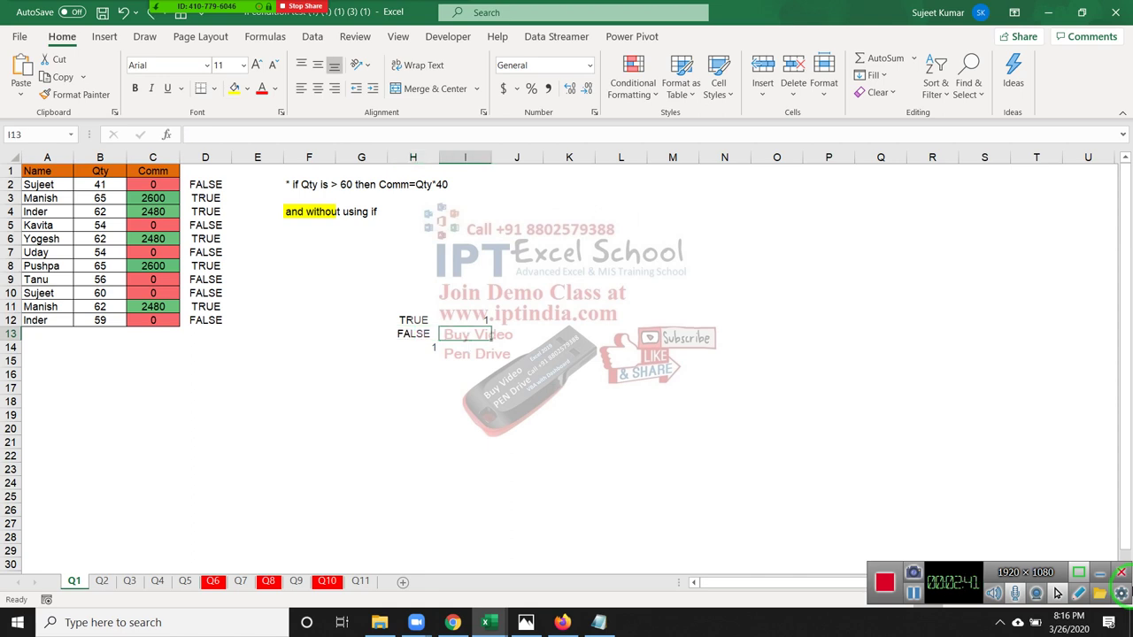
{"action": "type", "text": "0"}
{"action": "key", "text": "Up"}
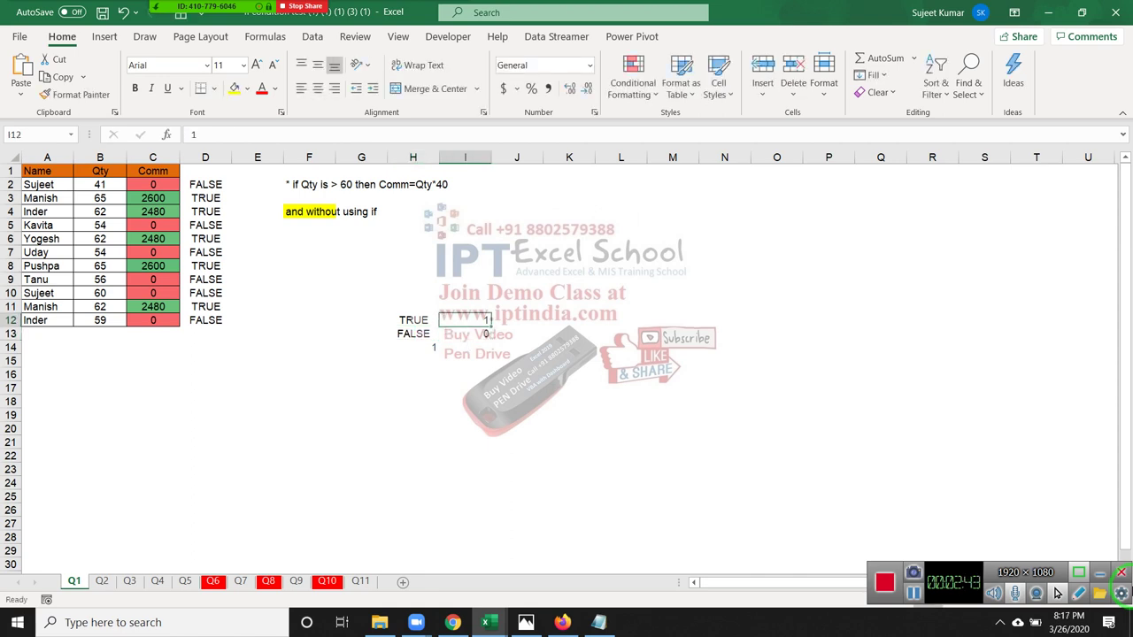
{"action": "key", "text": "Down"}
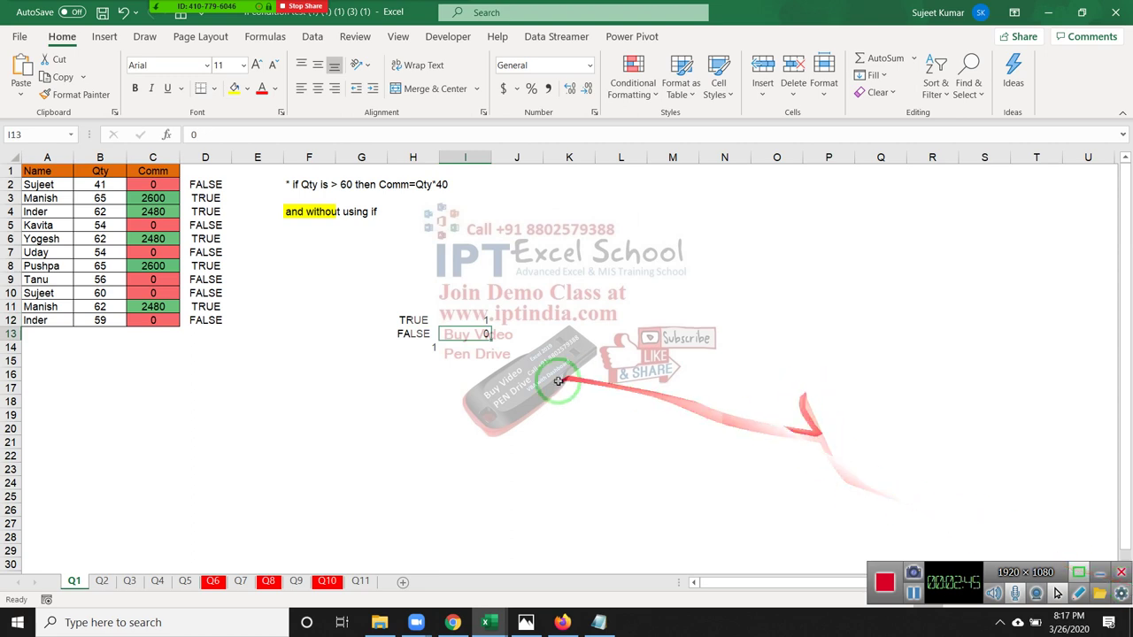
{"action": "left_click", "coordinate": [207, 185]}
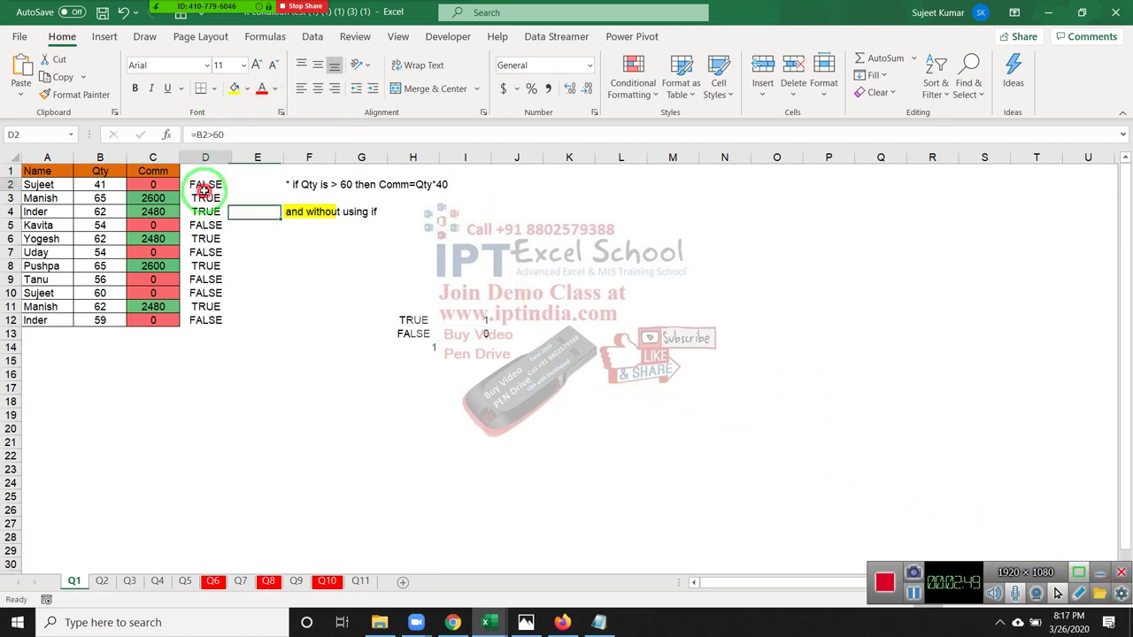
- Change D2's formula to =(B2>60)*B2 and copy it down to D12
{"action": "left_click", "coordinate": [234, 134]}
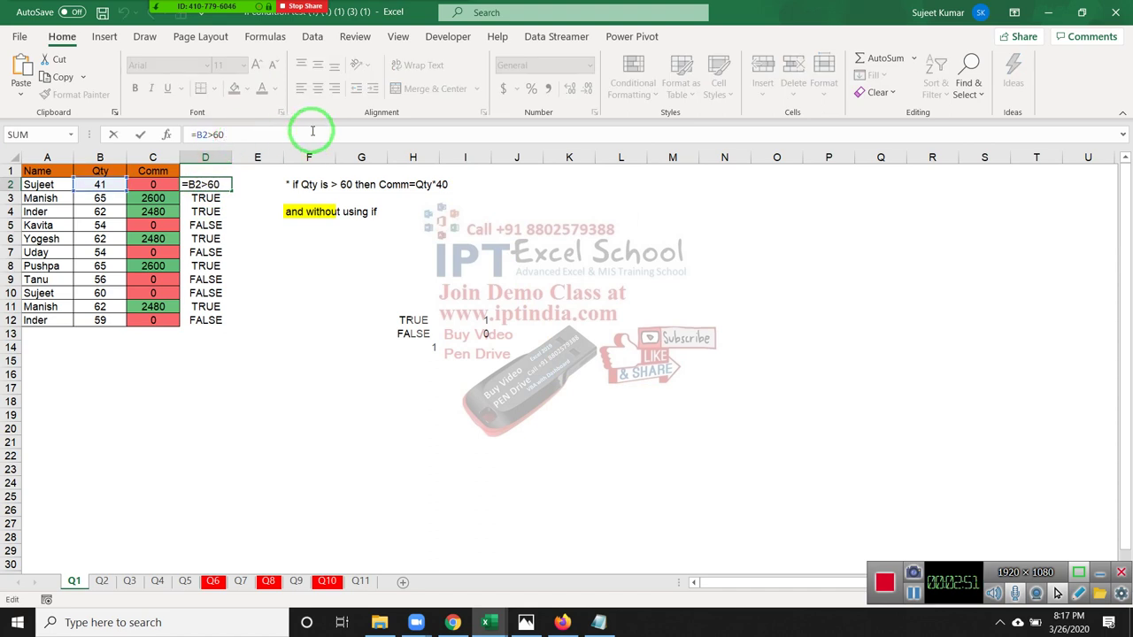
{"action": "key", "text": "Left"}
{"action": "key", "text": "Left"}
{"action": "key", "text": "Left"}
{"action": "type", "text": "("}
{"action": "key", "text": "Right"}
{"action": "key", "text": "Right"}
{"action": "key", "text": "Right"}
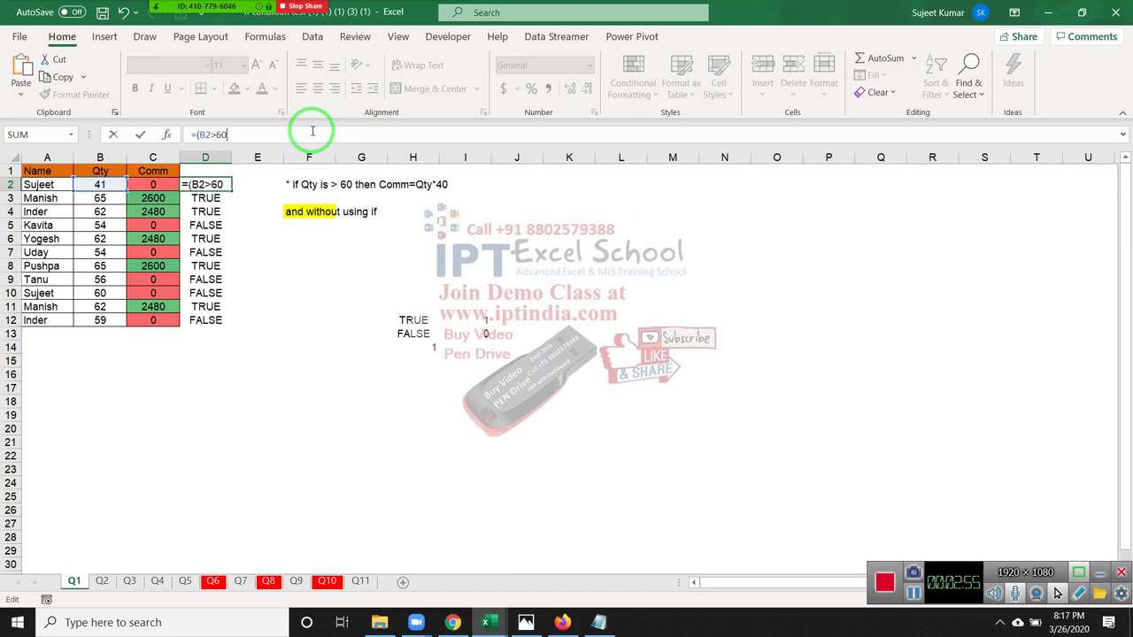
{"action": "type", "text": ")*"}
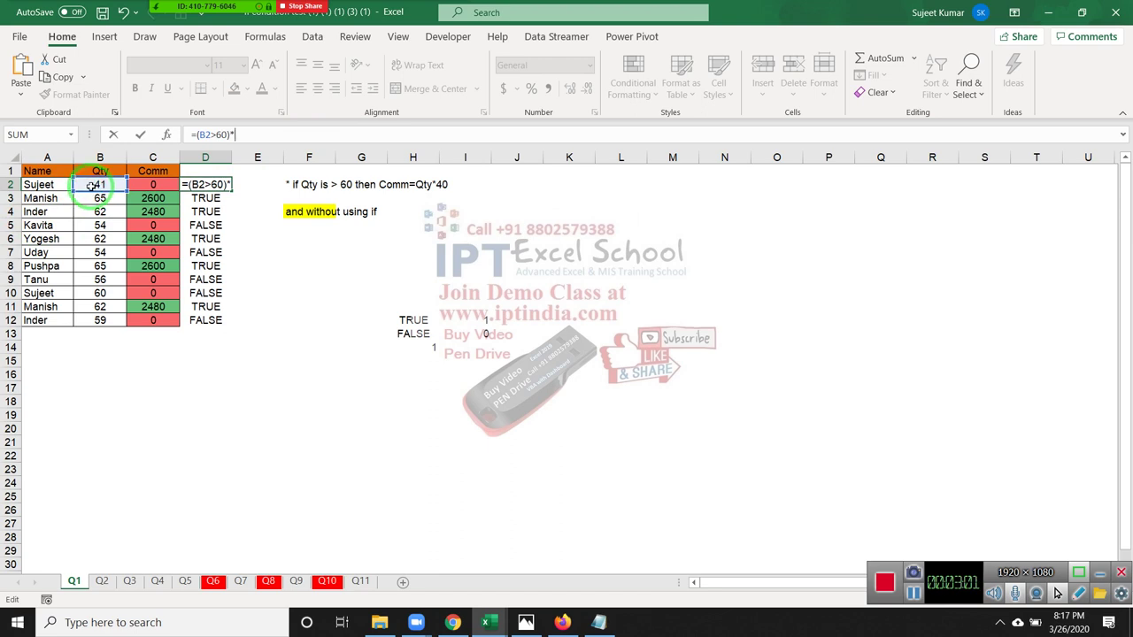
{"action": "left_click", "coordinate": [95, 187]}
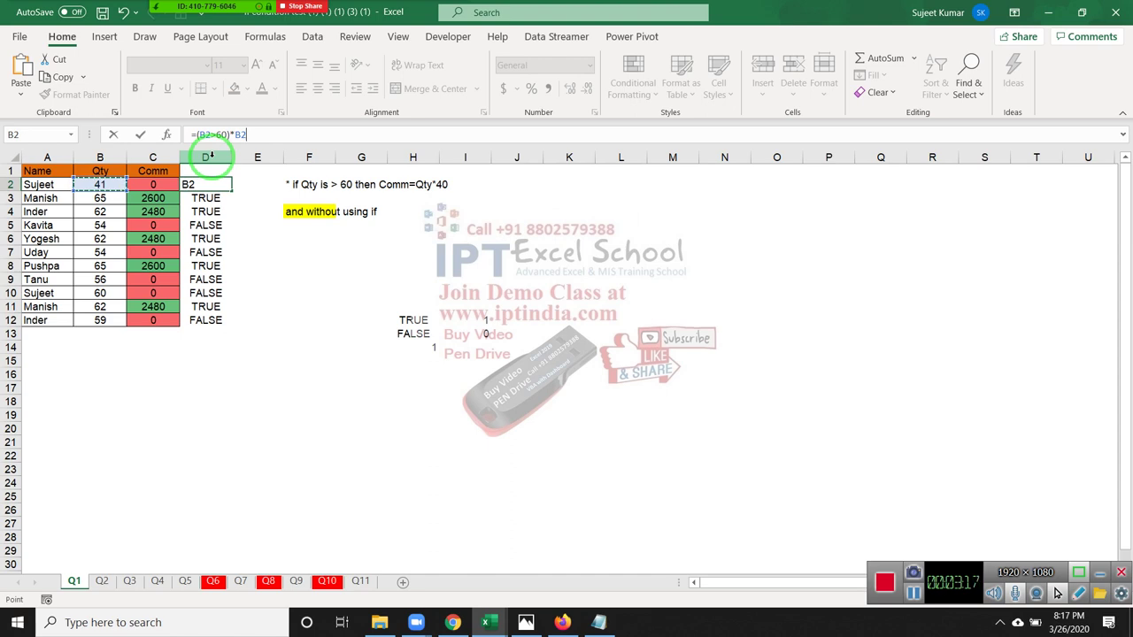
{"action": "key", "text": "ctrl+Return"}
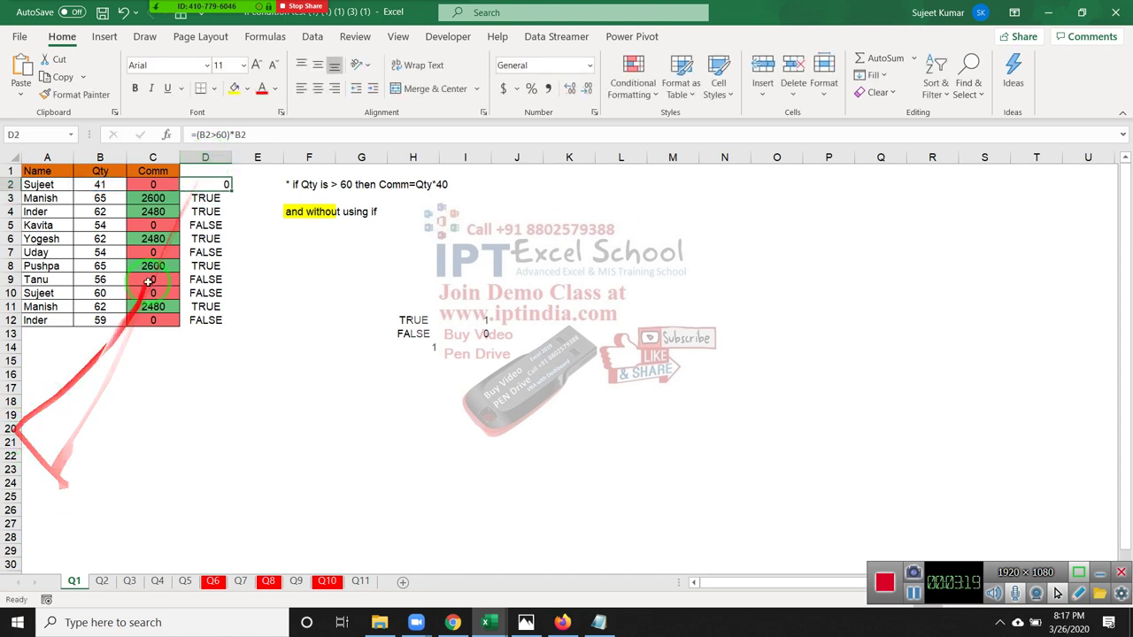
{"action": "double_click", "coordinate": [228, 190]}
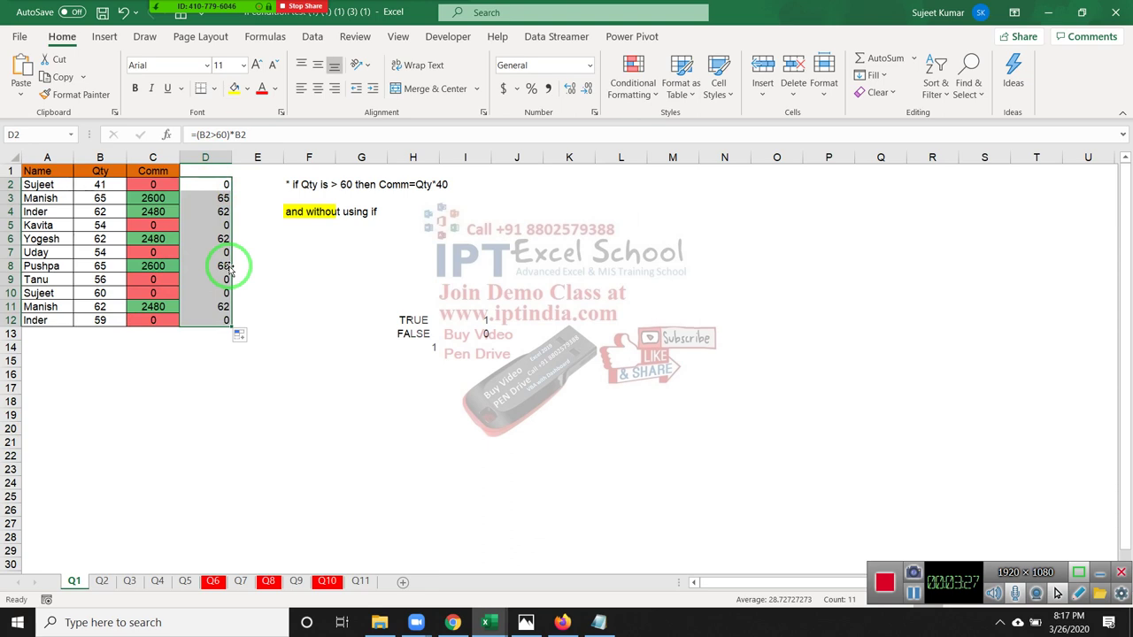
- Turn D2 into =((B2>60)*B2)*40, copy it down to row 12, and open it for inspection
{"action": "left_click", "coordinate": [222, 185]}
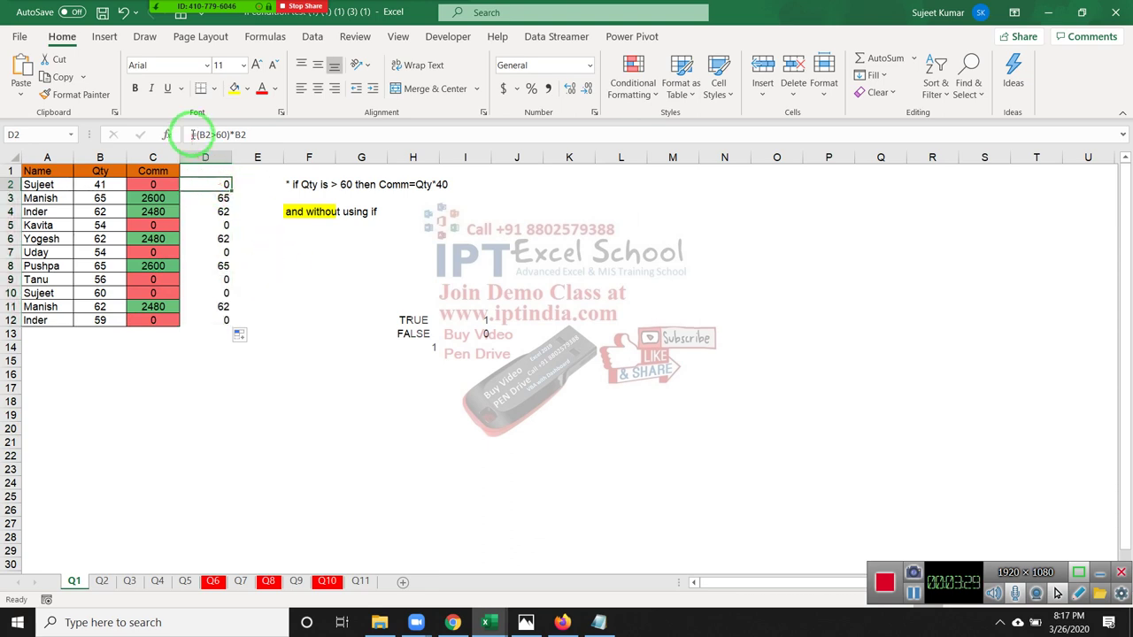
{"action": "left_click", "coordinate": [196, 134]}
{"action": "type", "text": "("}
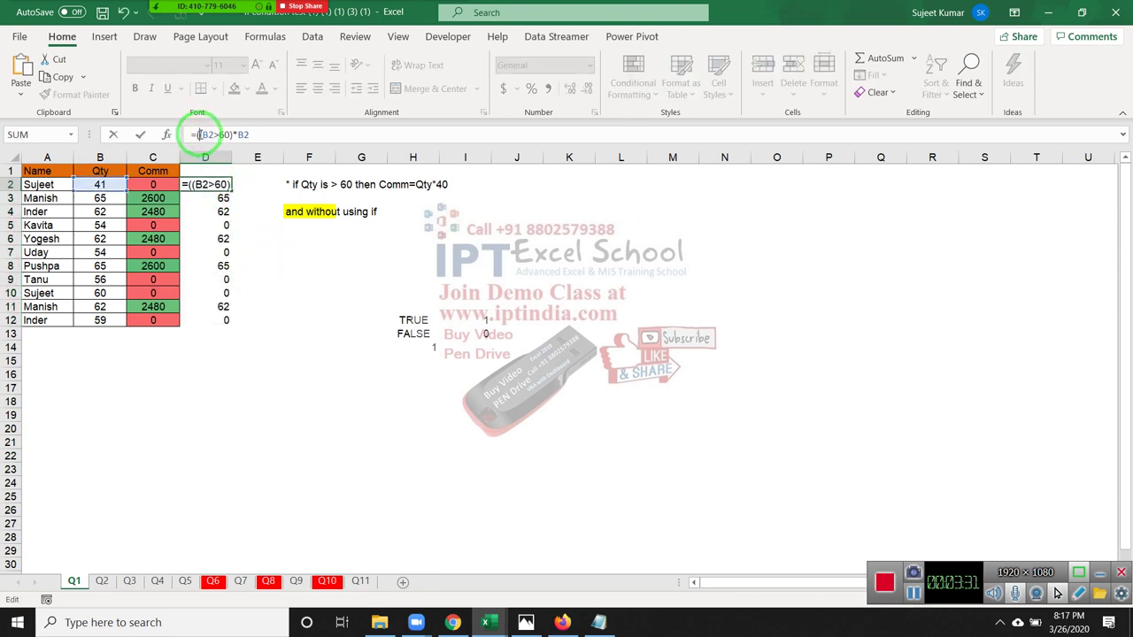
{"action": "left_click", "coordinate": [249, 134]}
{"action": "type", "text": ")*40"}
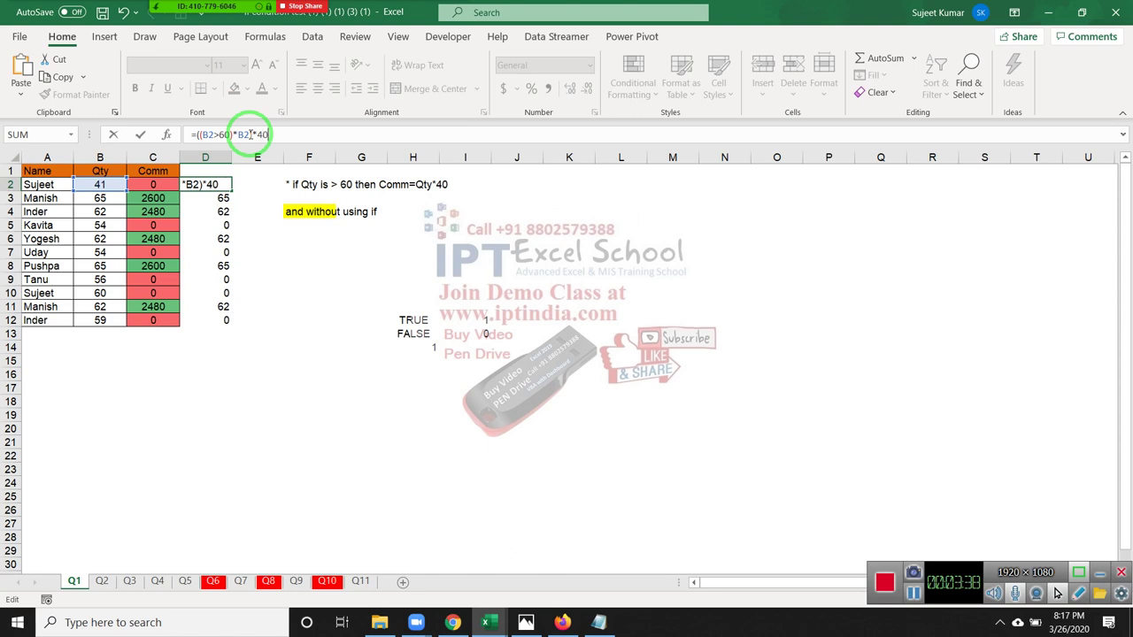
{"action": "key", "text": "ctrl+Return"}
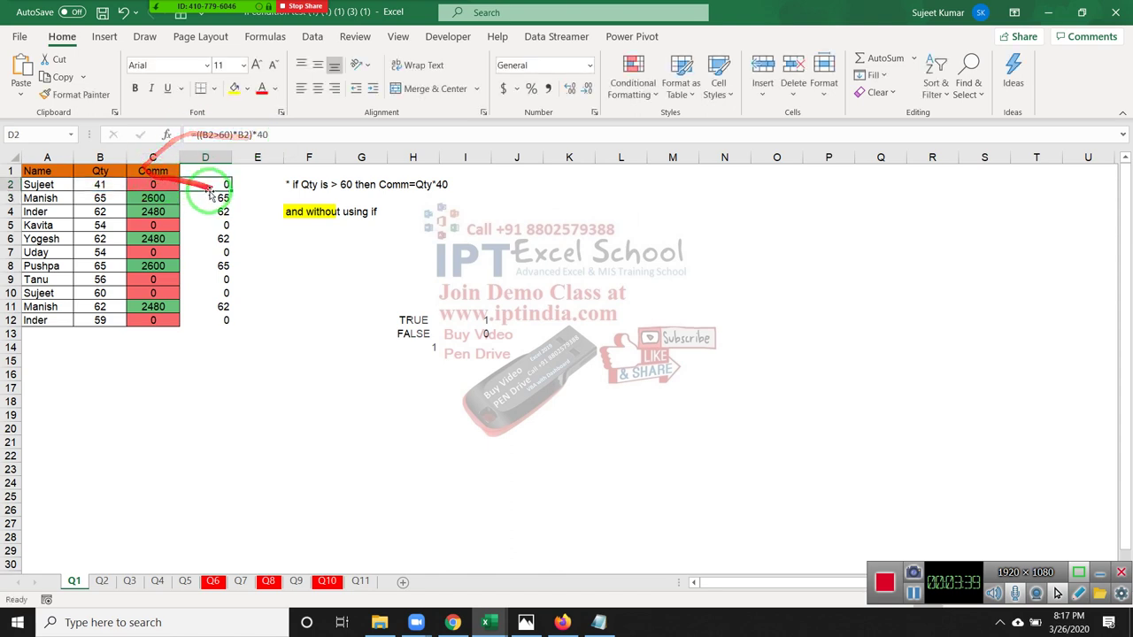
{"action": "double_click", "coordinate": [232, 191]}
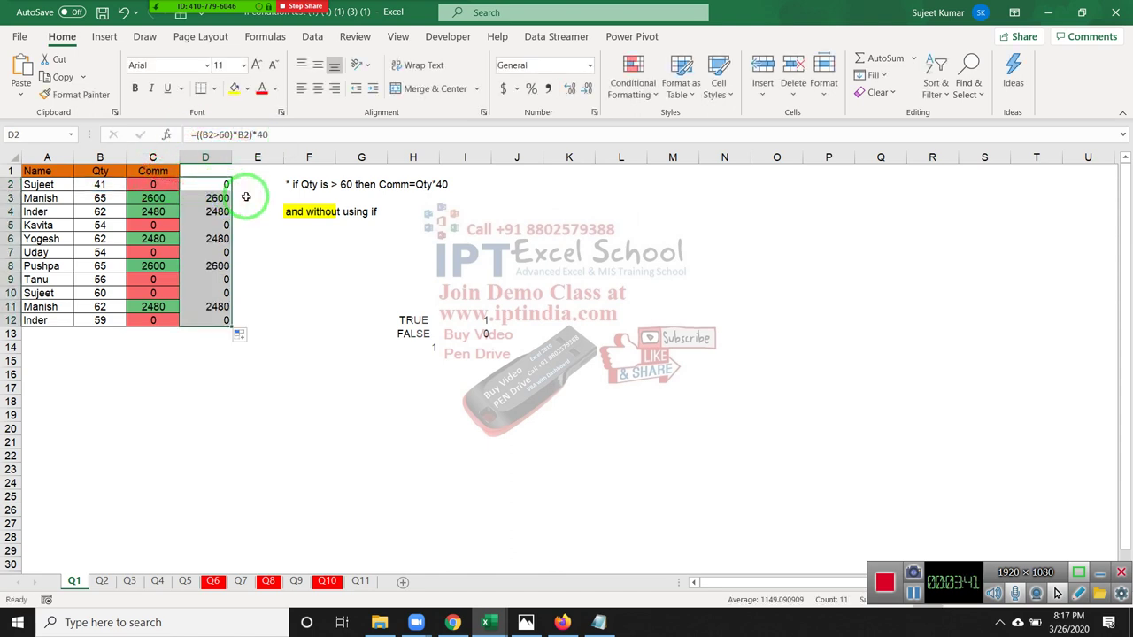
{"action": "double_click", "coordinate": [225, 184]}
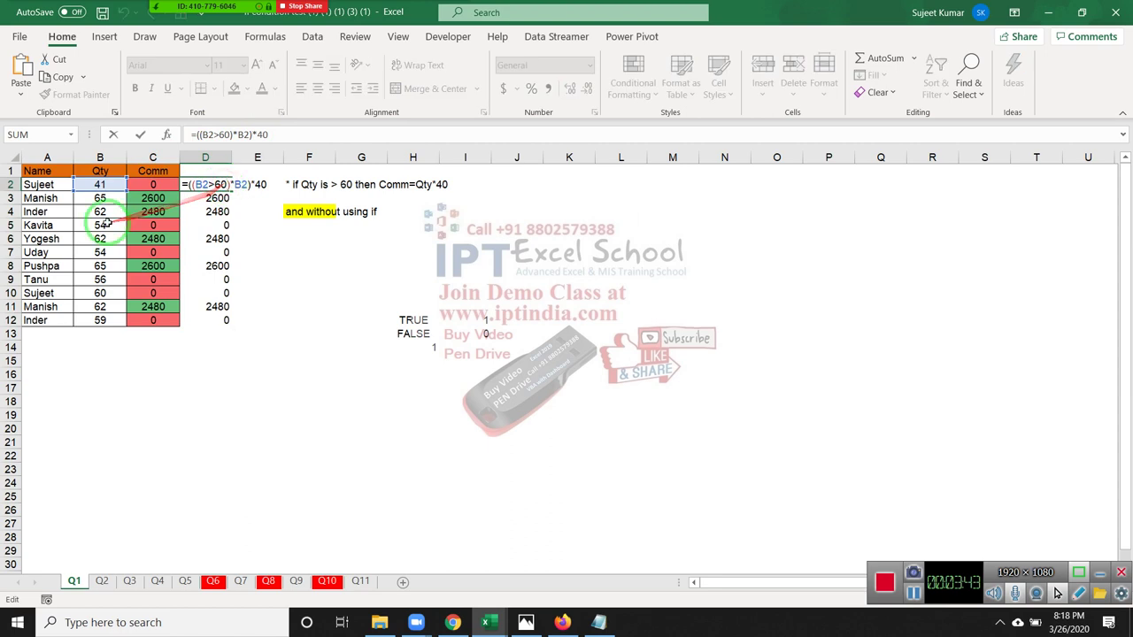
- Exit D2's edit mode unchanged, keeping the 2600, 2480 or 0 commission results in column D
{"action": "key", "text": "Return"}
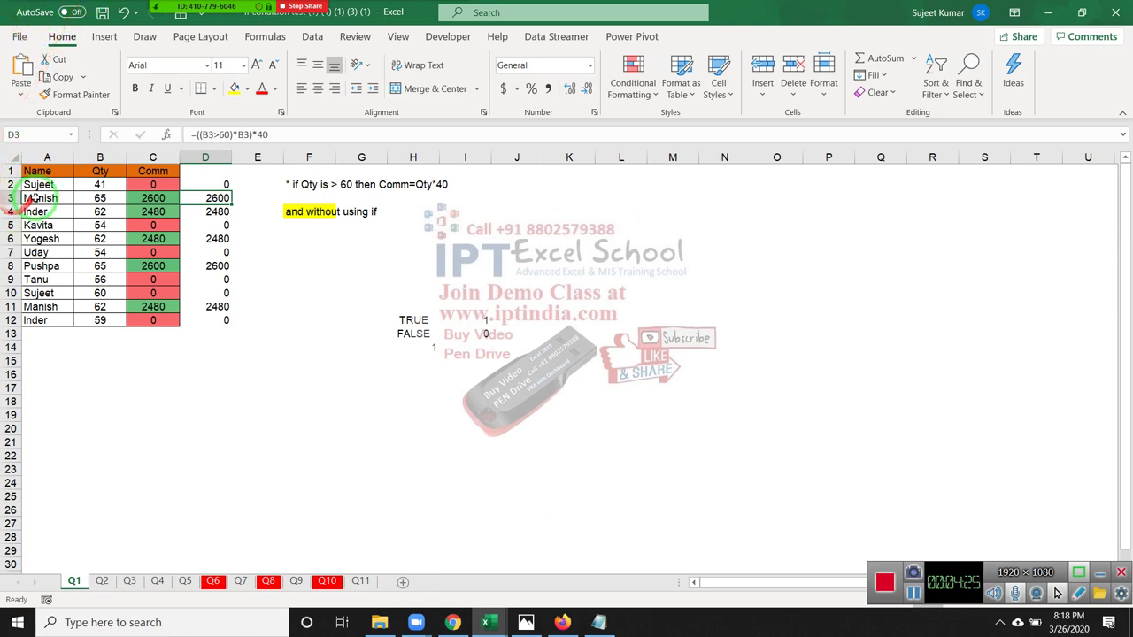
{"action": "left_click_drag", "start_coordinate": [20, 174], "coordinate": [114, 12]}
- Open the Zoom participants list and mute everyone
{"action": "left_click", "coordinate": [309, 293]}
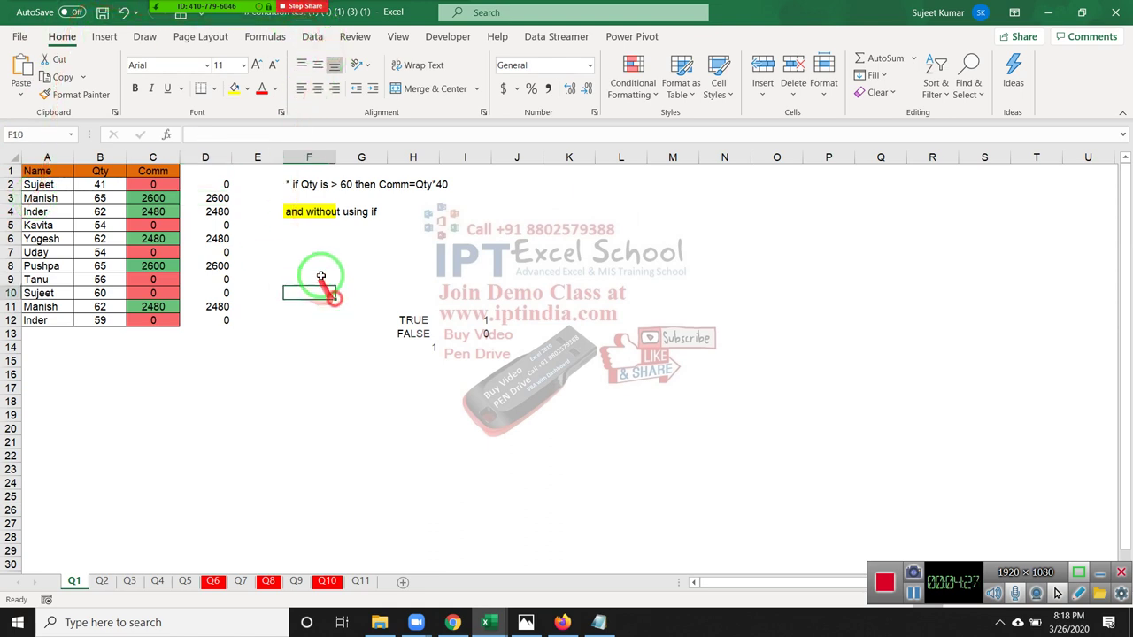
{"action": "left_click", "coordinate": [173, 9]}
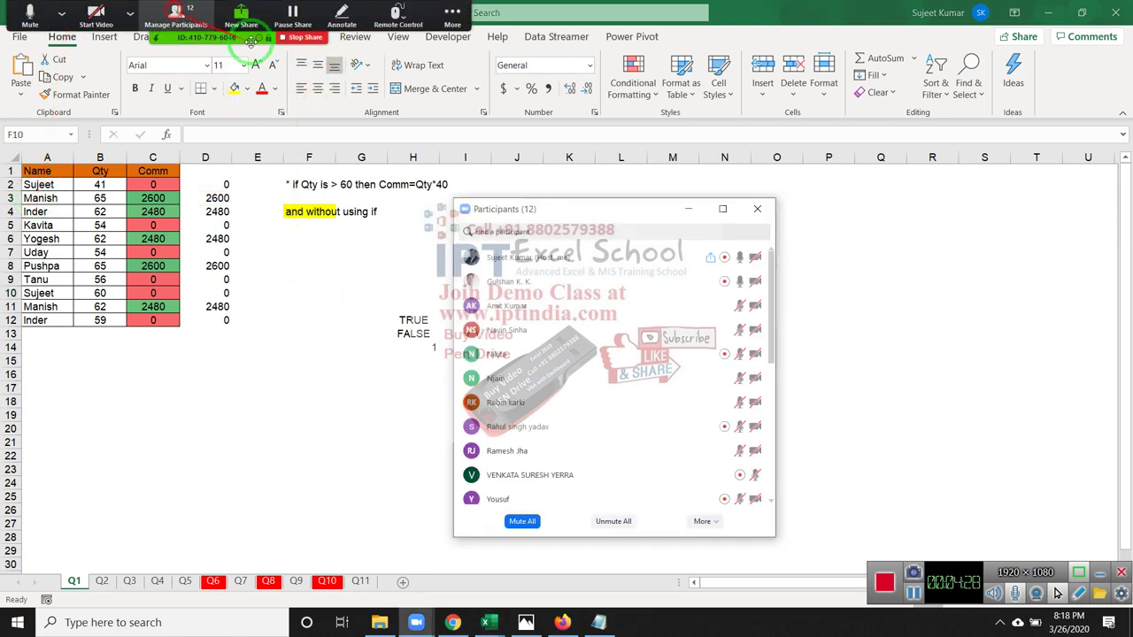
{"action": "left_click", "coordinate": [509, 523]}
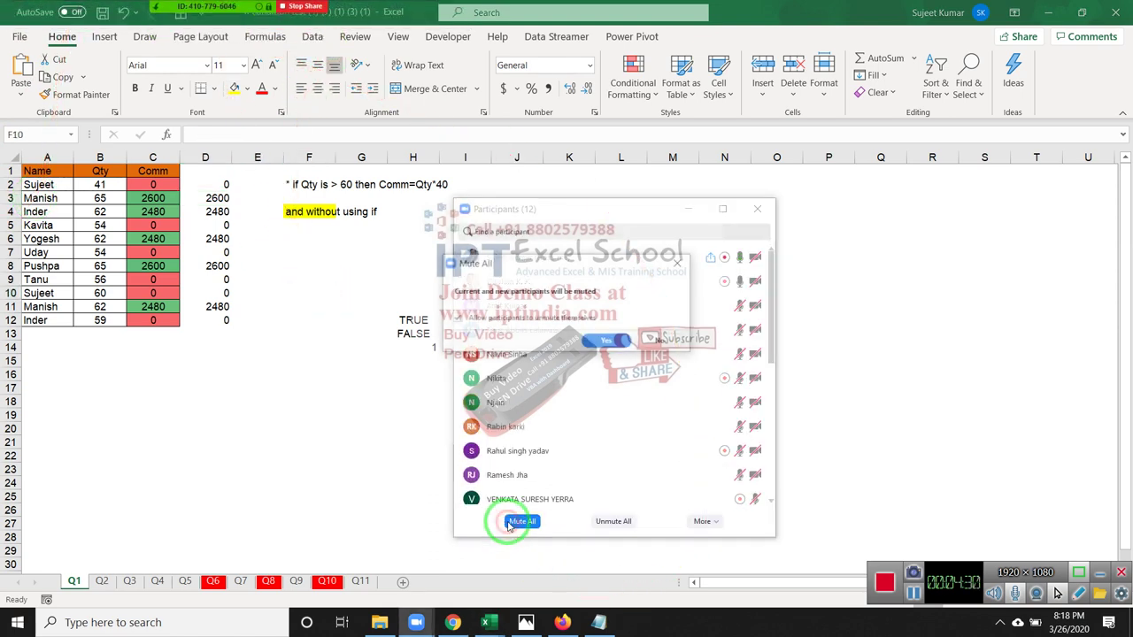
{"action": "left_click", "coordinate": [607, 340]}
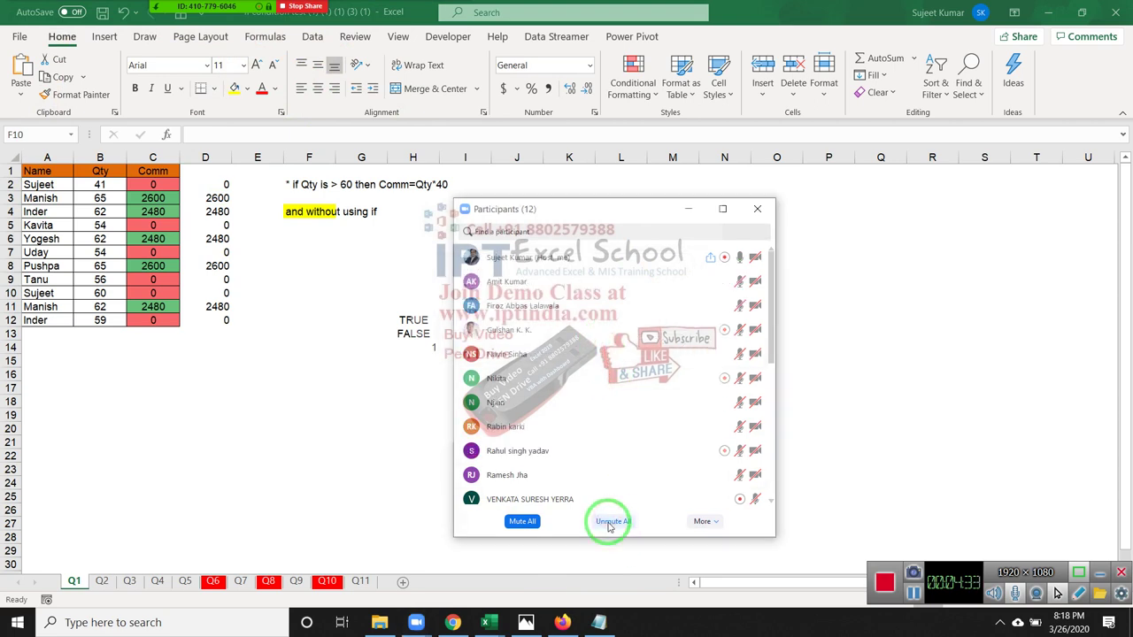
- Unmute all participants, then mute everyone again
{"action": "left_click", "coordinate": [608, 524]}
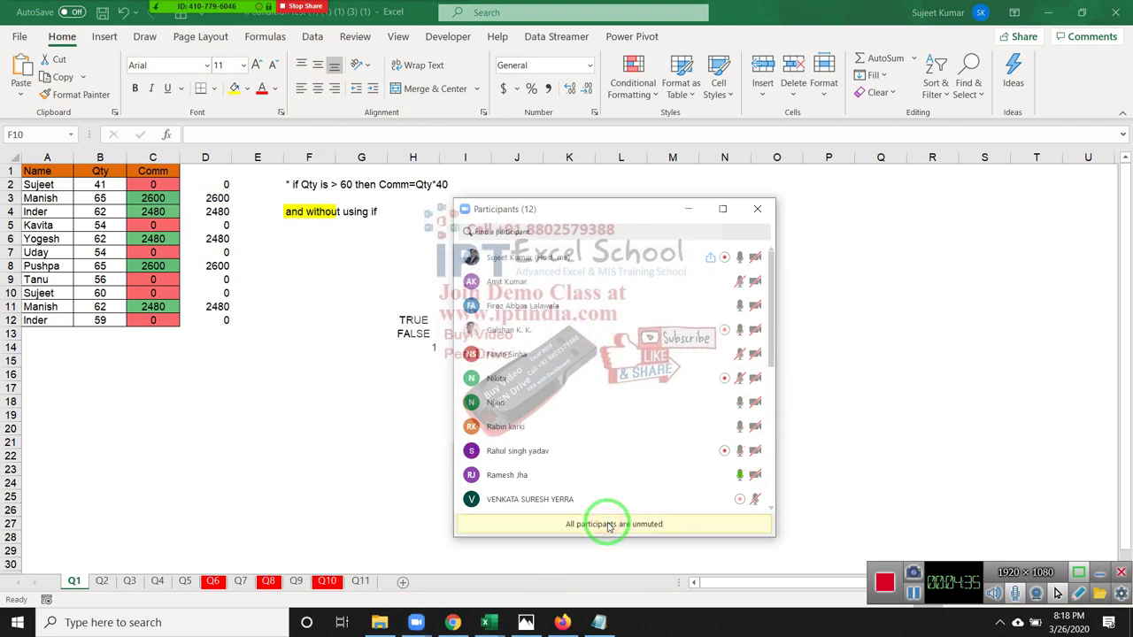
{"action": "mouse_move", "coordinate": [651, 423]}
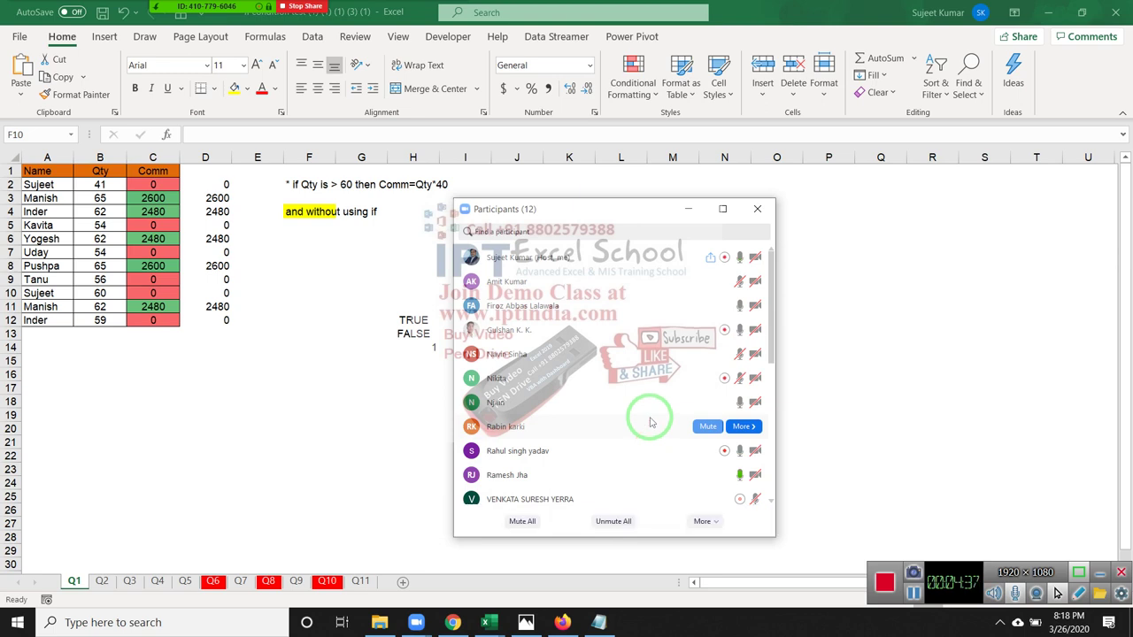
{"action": "scroll", "coordinate": [607, 424], "scroll_direction": "down", "scroll_amount": 1}
{"action": "left_click", "coordinate": [523, 522]}
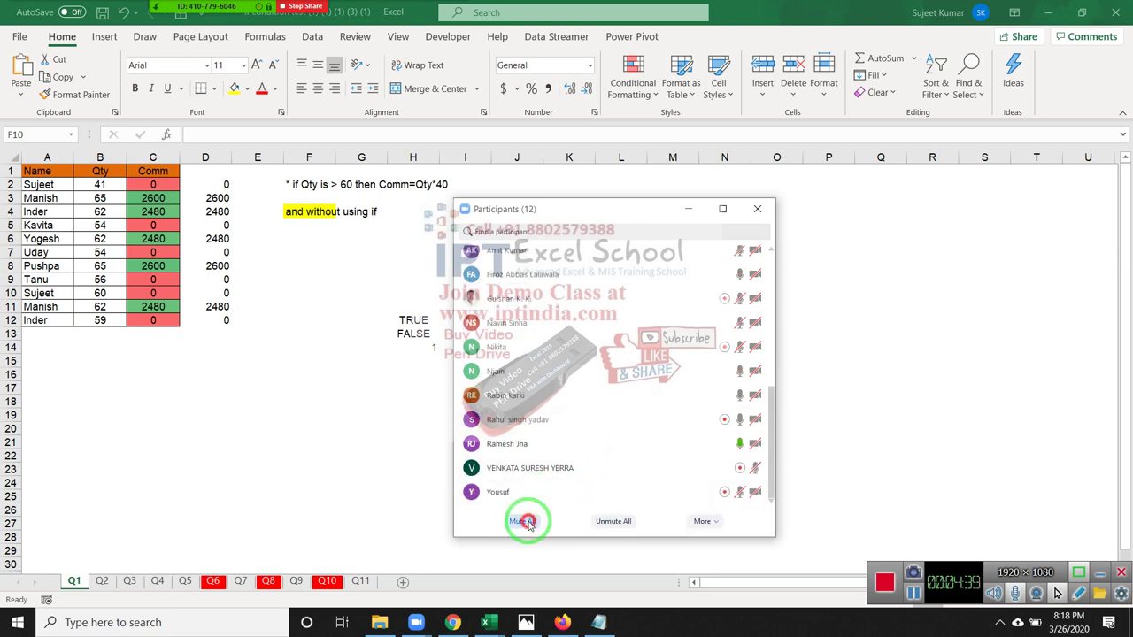
{"action": "left_click", "coordinate": [608, 342]}
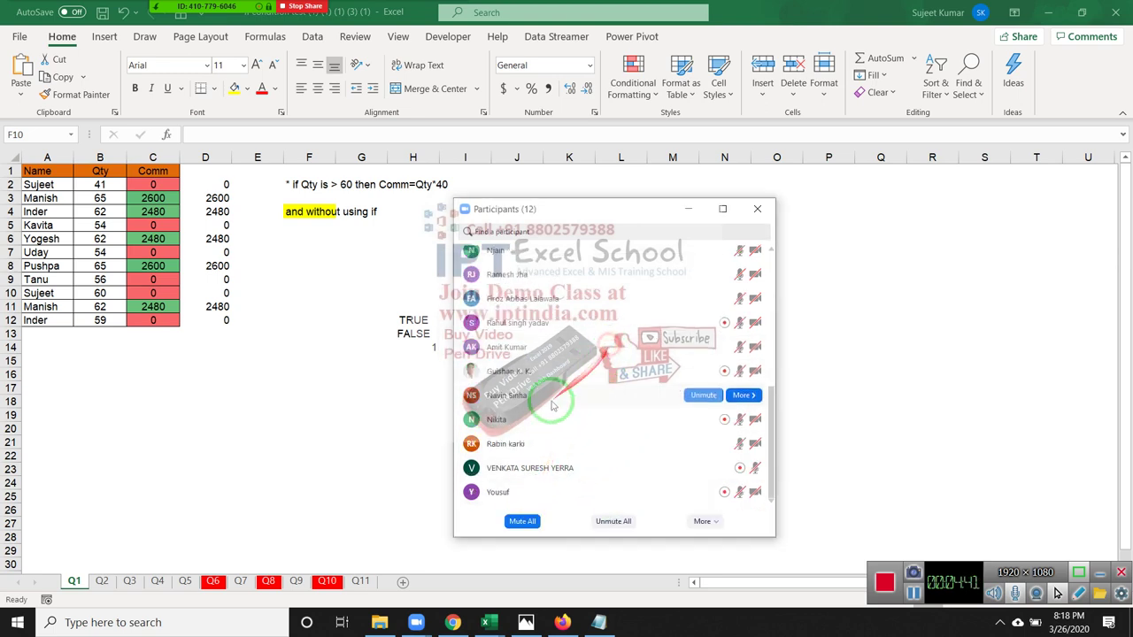
{"action": "left_click_drag", "start_coordinate": [769, 454], "coordinate": [766, 380]}
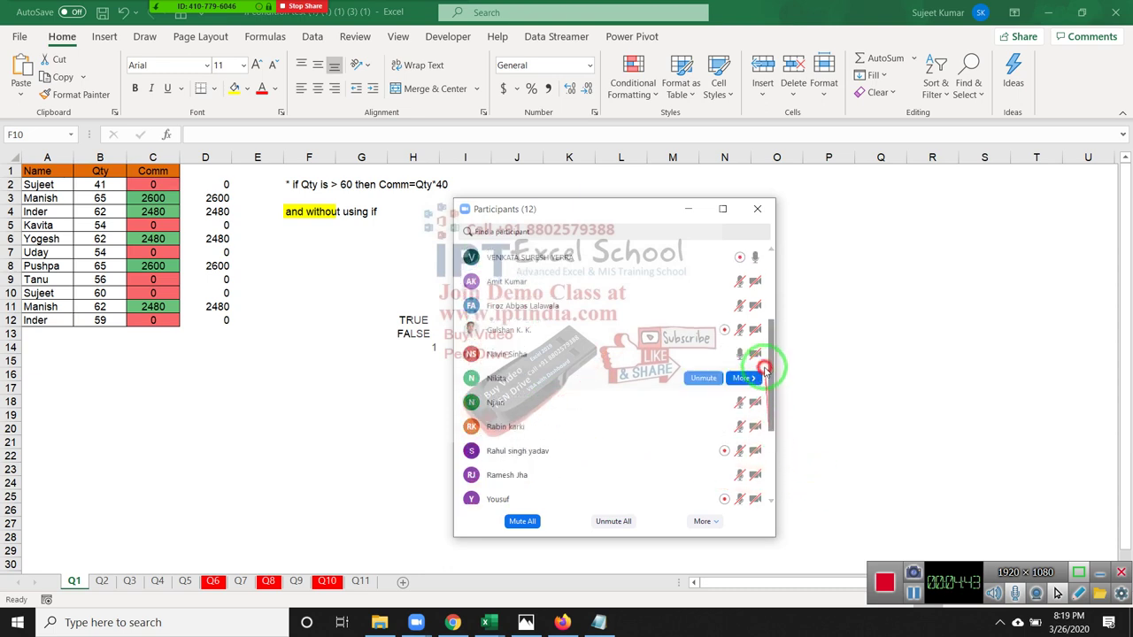
- Close the participants list, switch to sheet Q2 and review B2's mark and C2's AND formula
{"action": "left_click", "coordinate": [758, 210]}
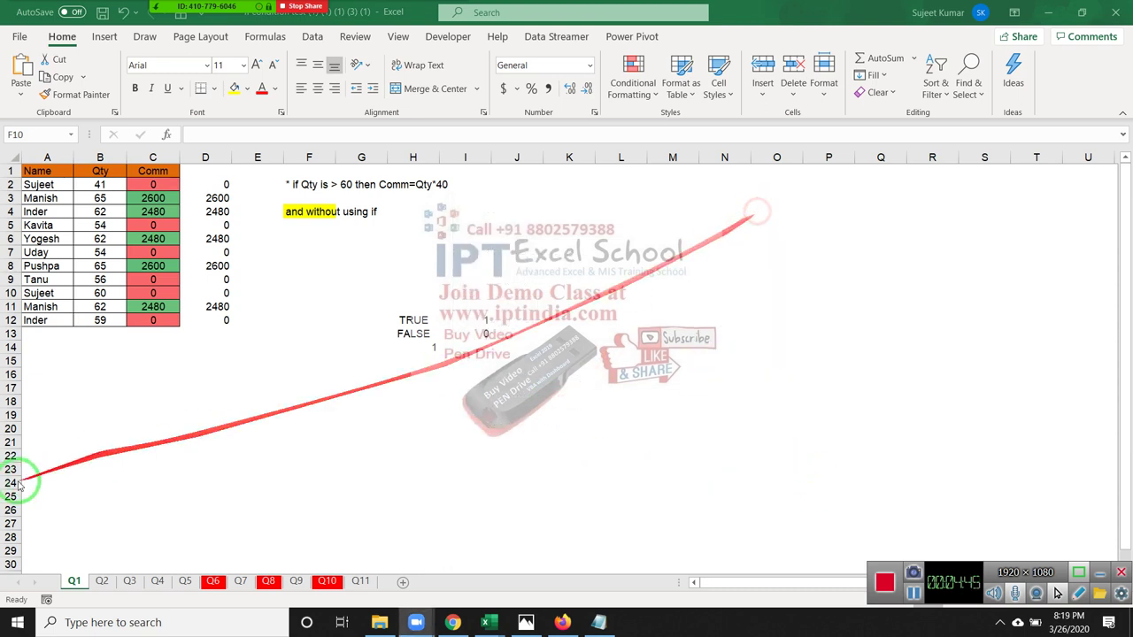
{"action": "left_click", "coordinate": [102, 580]}
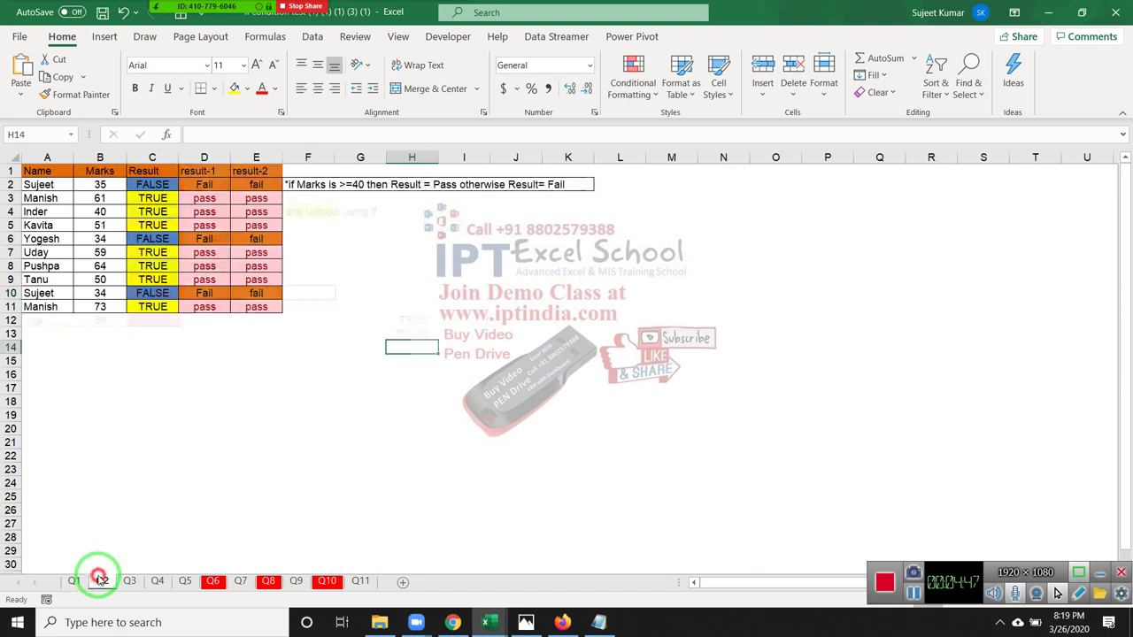
{"action": "left_click", "coordinate": [152, 428]}
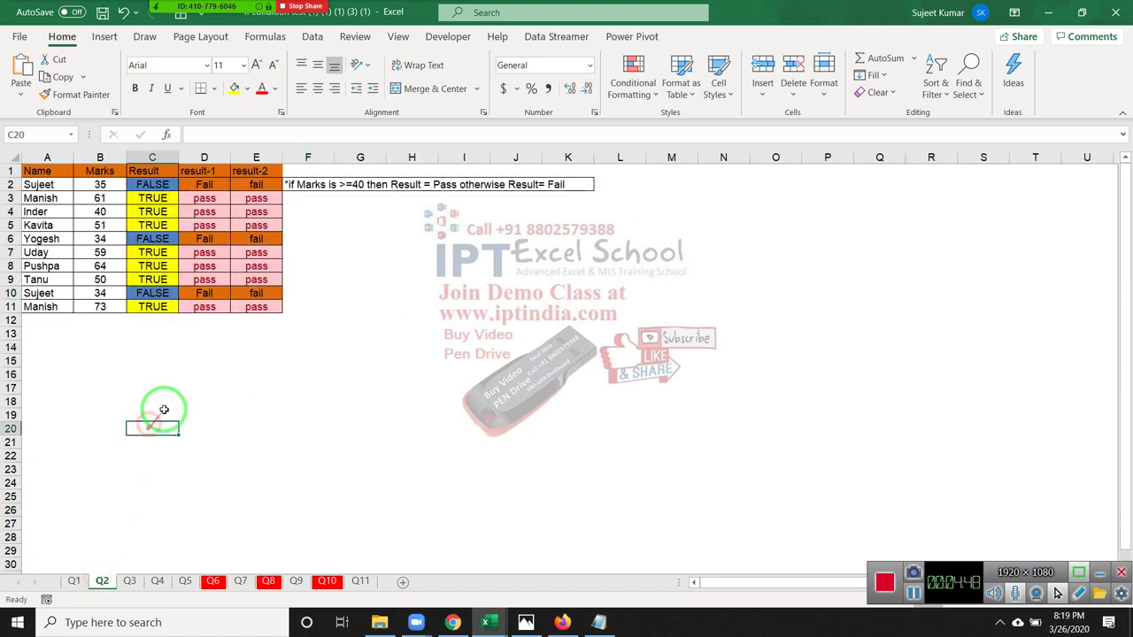
{"action": "left_click", "coordinate": [97, 184]}
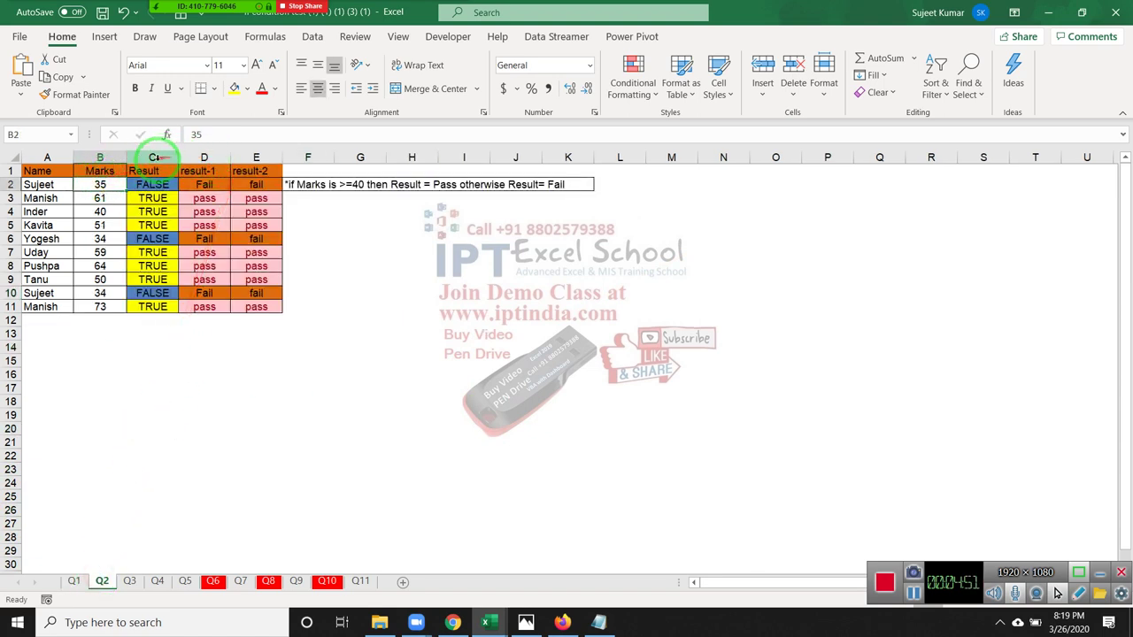
{"action": "left_click", "coordinate": [152, 184]}
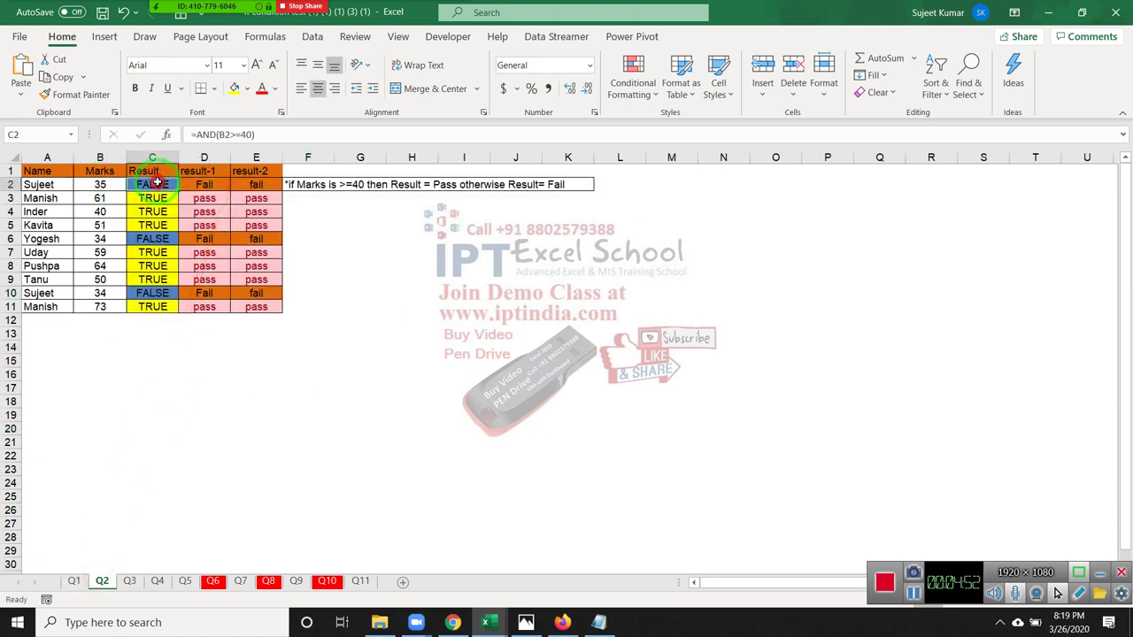
{"action": "left_click", "coordinate": [371, 320]}
{"action": "left_click", "coordinate": [305, 321]}
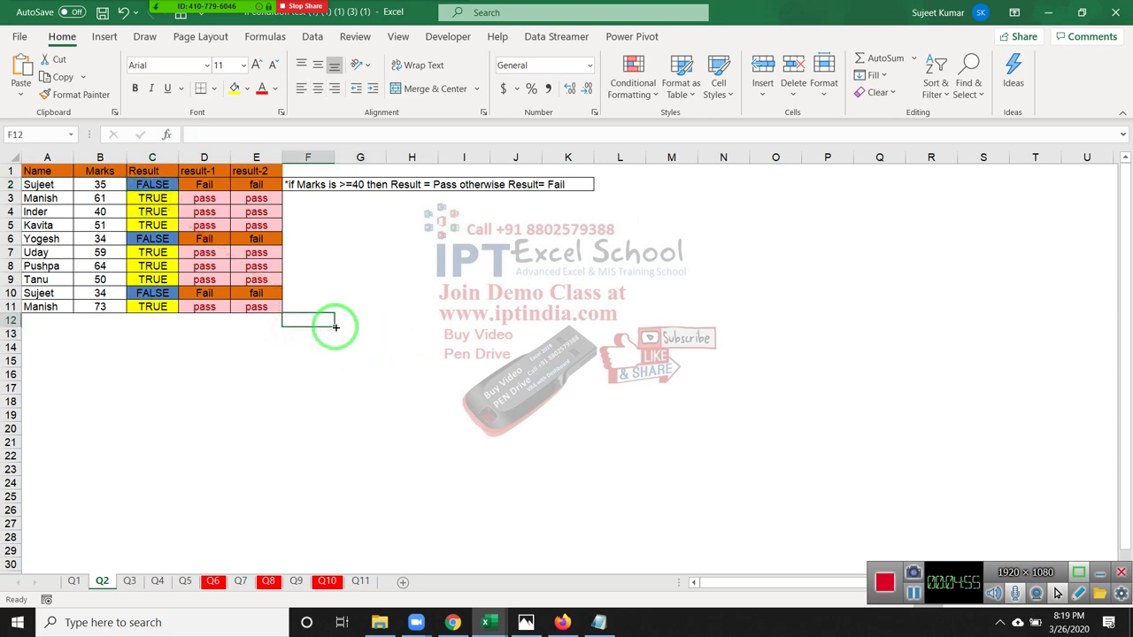
- Clear the Result, result-1 and result-2 values in C2:E12
{"action": "left_click_drag", "start_coordinate": [333, 324], "coordinate": [121, 191]}
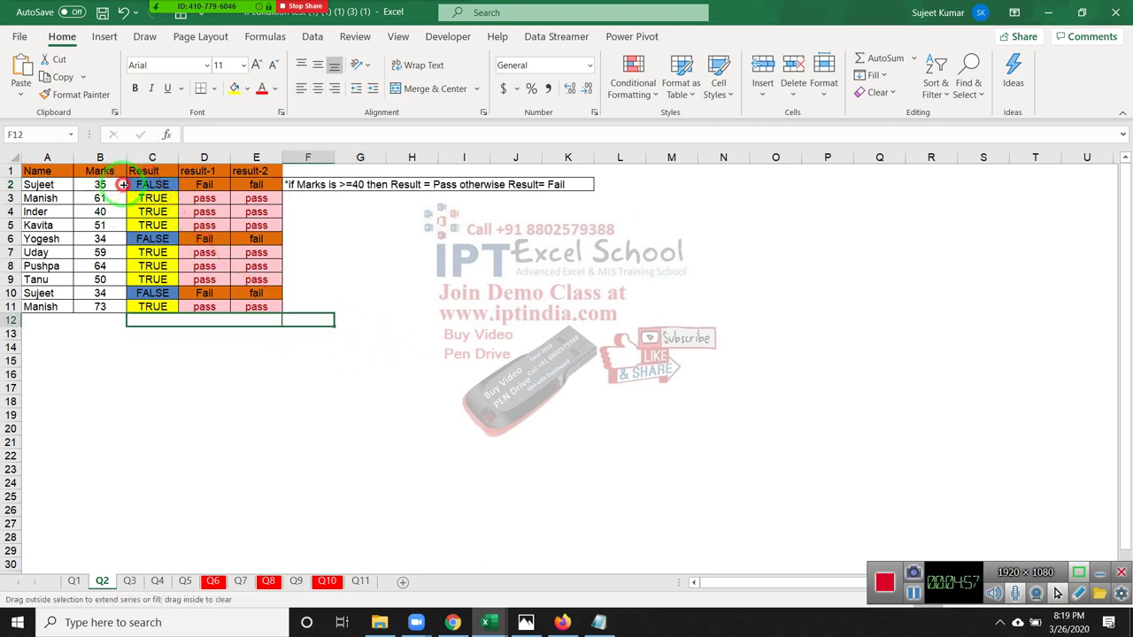
{"action": "left_click_drag", "start_coordinate": [121, 192], "coordinate": [228, 268]}
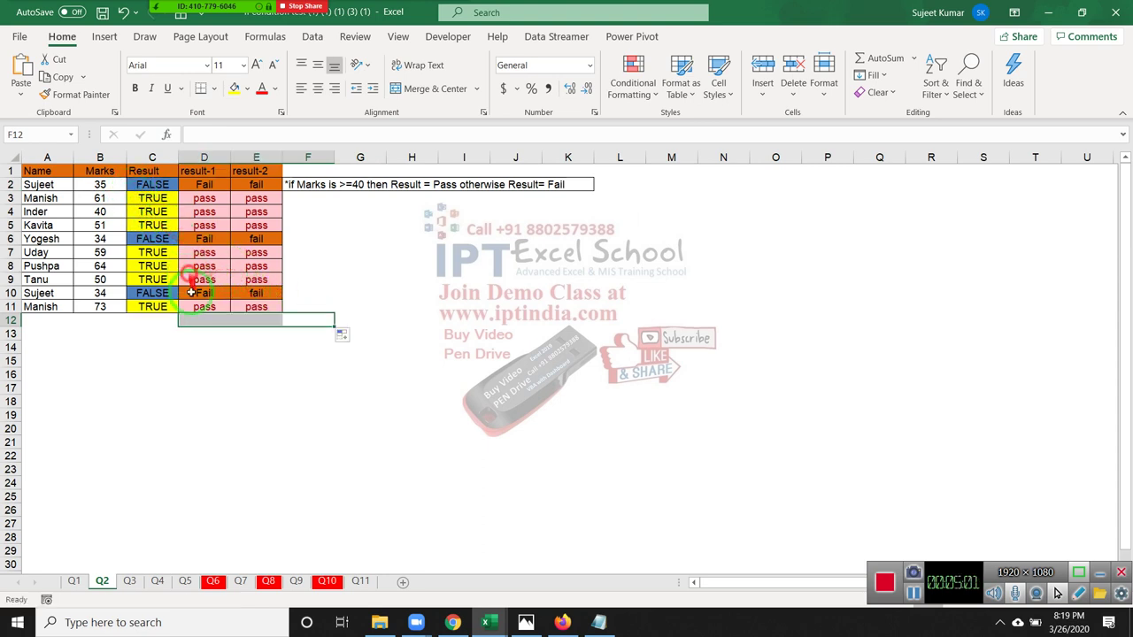
{"action": "left_click_drag", "start_coordinate": [229, 268], "coordinate": [196, 292]}
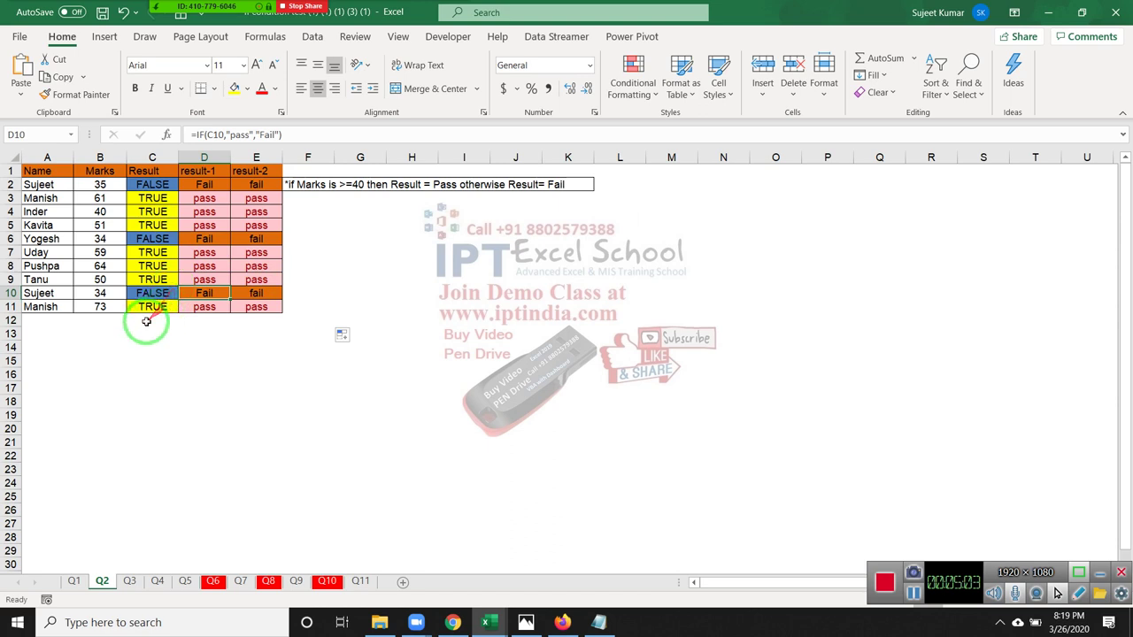
{"action": "mouse_move", "coordinate": [146, 320]}
{"action": "left_mouse_down"}
{"action": "mouse_move", "coordinate": [283, 324]}
{"action": "mouse_move", "coordinate": [266, 186]}
{"action": "left_mouse_up"}
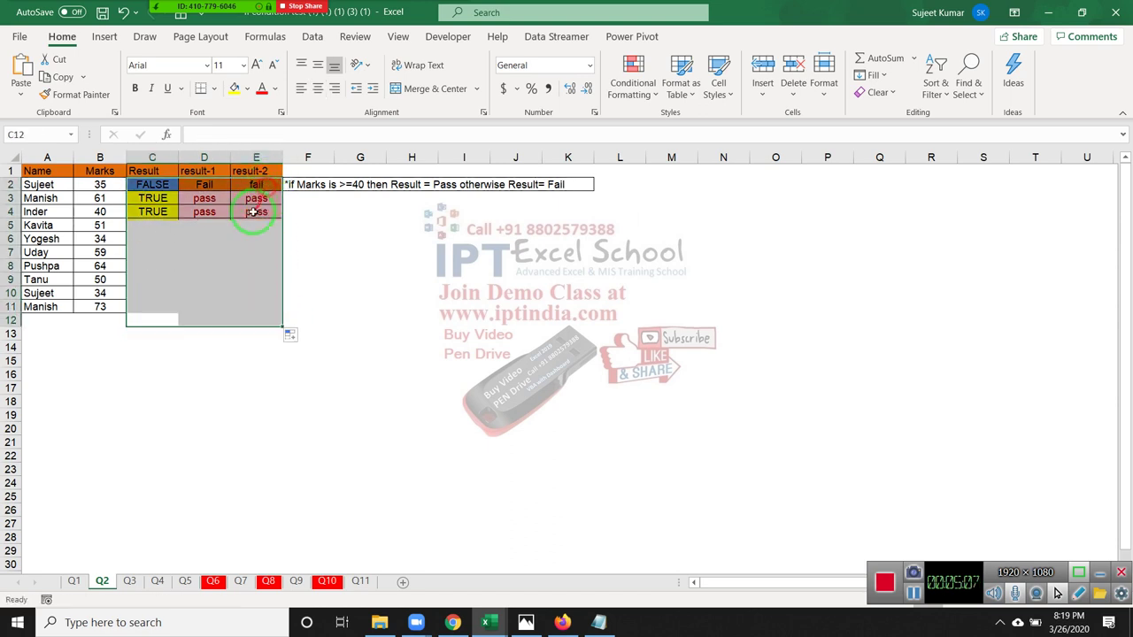
- Delete the result-1 and result-2 columns, insert a blank column back, and select C2
{"action": "left_click", "coordinate": [203, 169]}
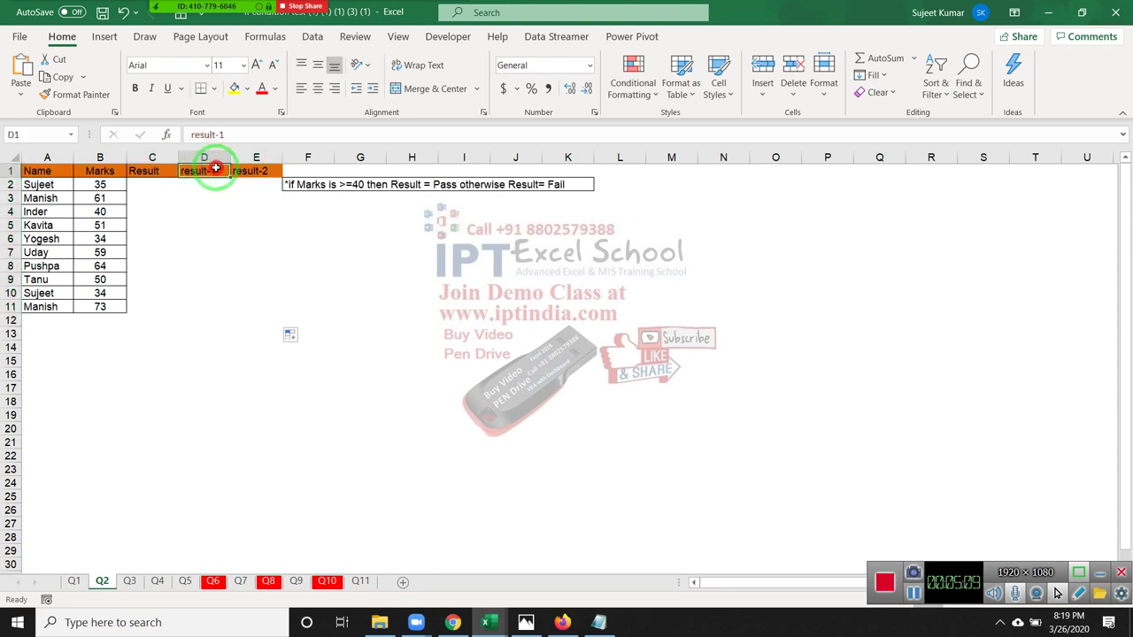
{"action": "left_click", "coordinate": [205, 158]}
{"action": "left_click_drag", "start_coordinate": [204, 159], "coordinate": [235, 160]}
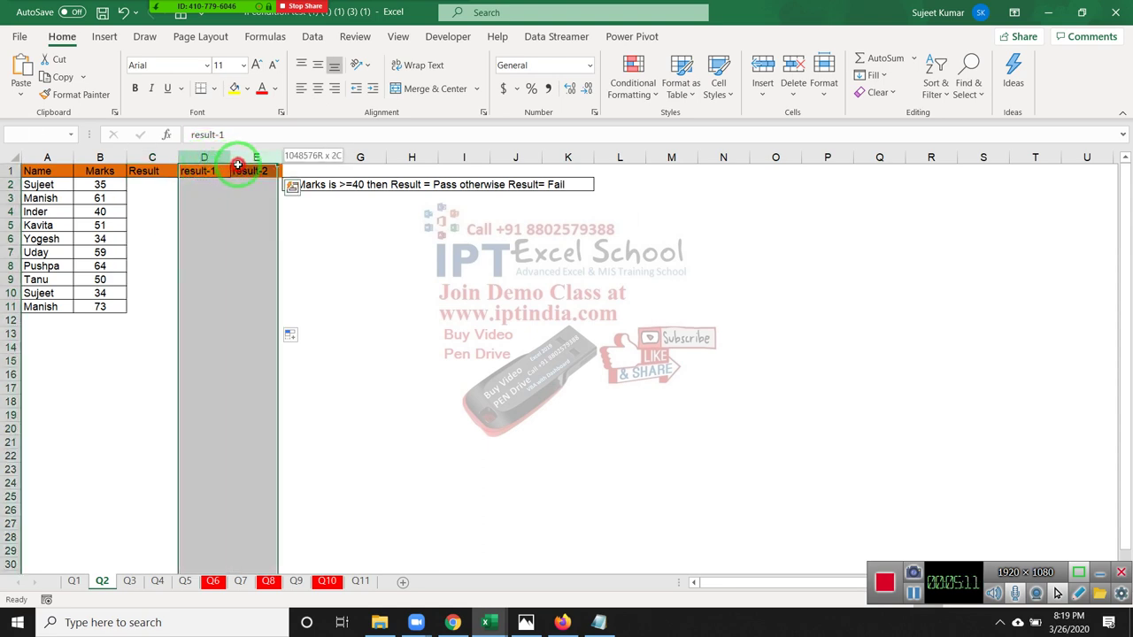
{"action": "key", "text": "ctrl+minus"}
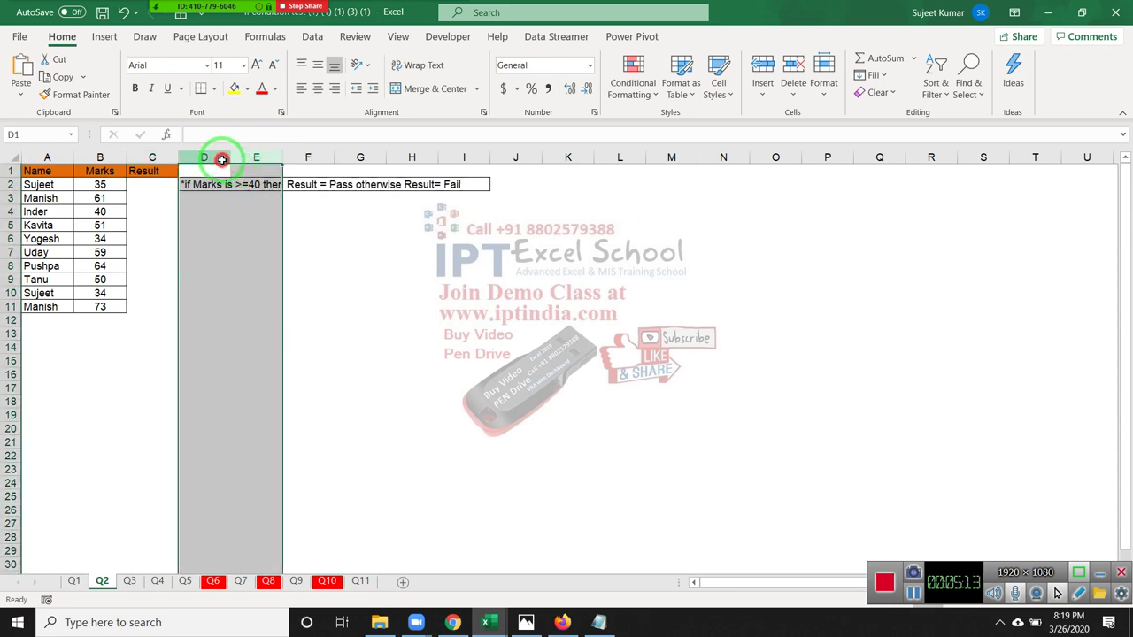
{"action": "key", "text": "ctrl+z"}
{"action": "left_click_drag", "start_coordinate": [227, 162], "coordinate": [188, 199]}
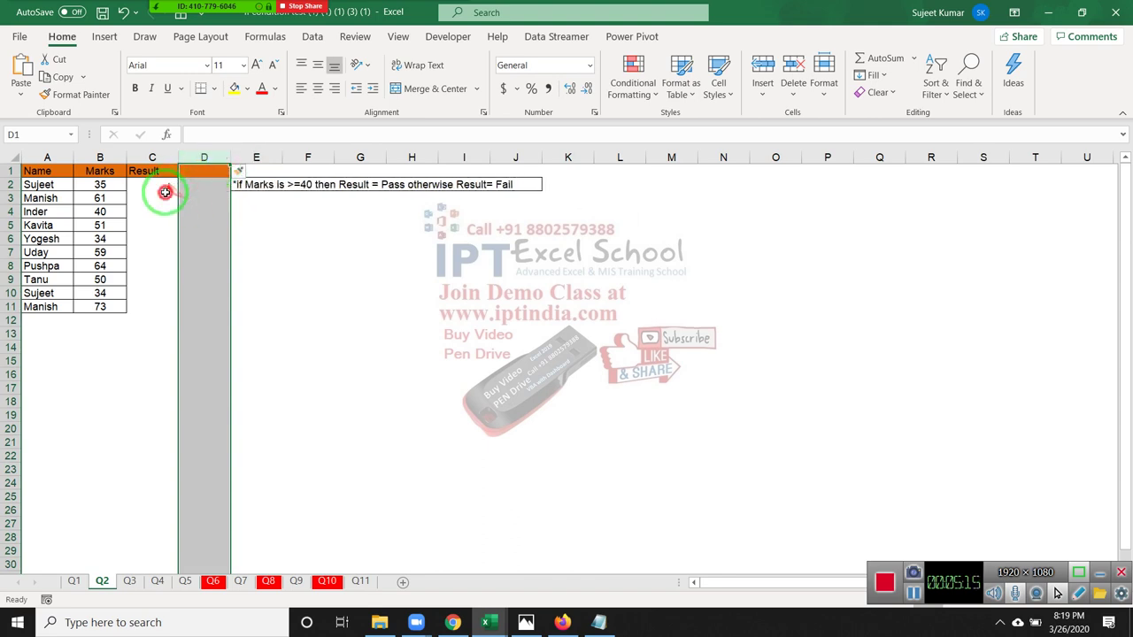
{"action": "left_click", "coordinate": [161, 197]}
{"action": "key", "text": "Up"}
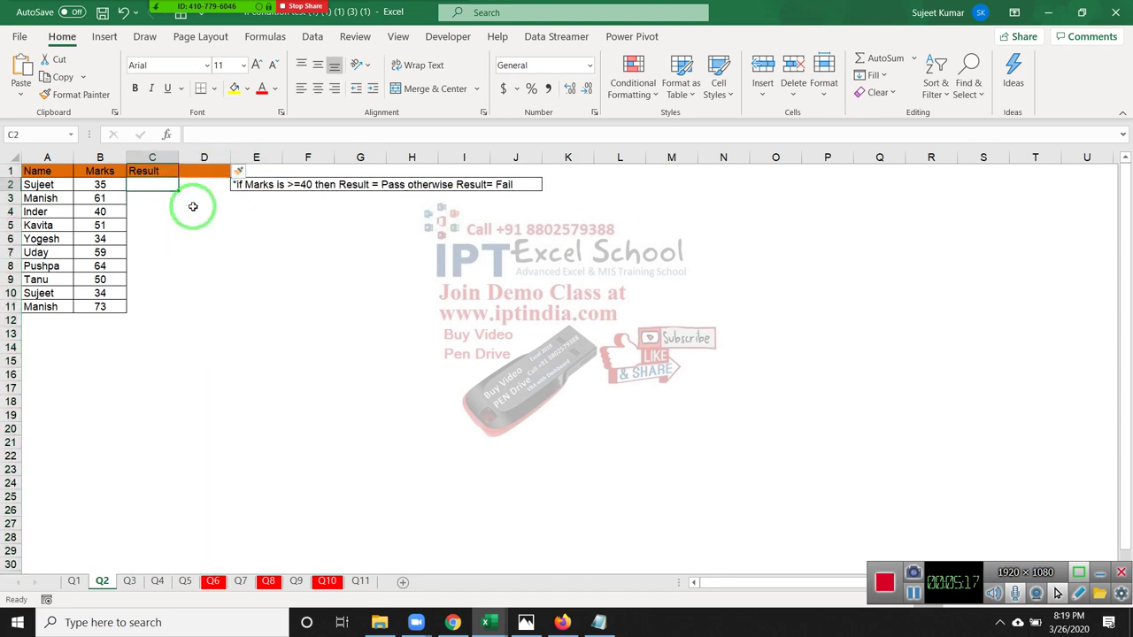
- Enter an IF formula in C2 returning Pass or Fail from B2, fill it to C11, then open Q4
{"action": "type", "text": "=if("}
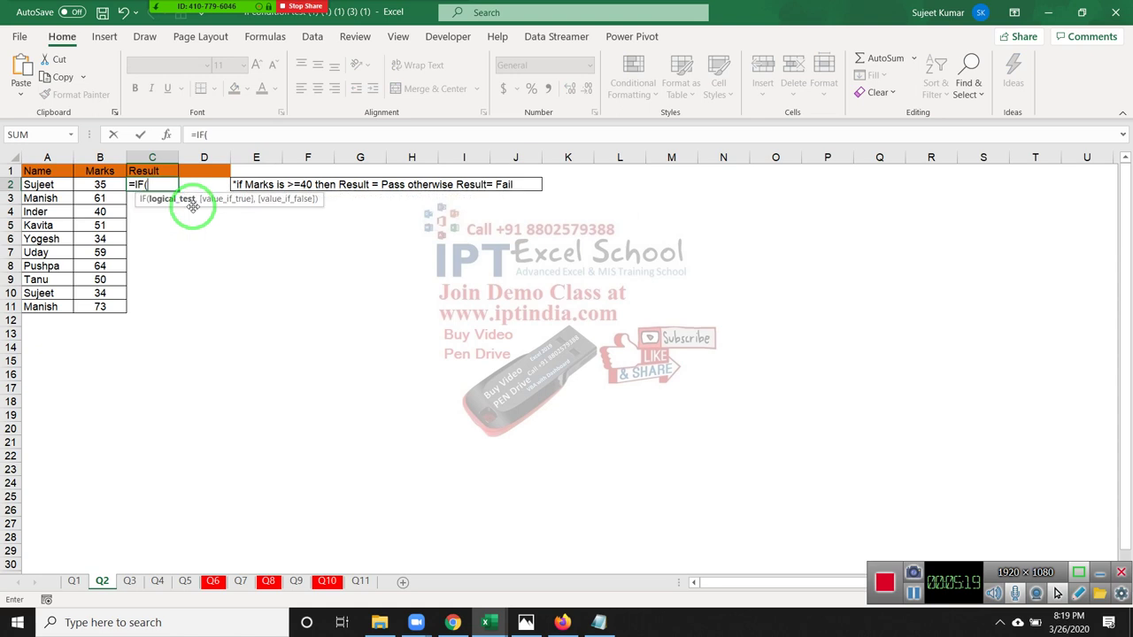
{"action": "key", "text": "Left"}
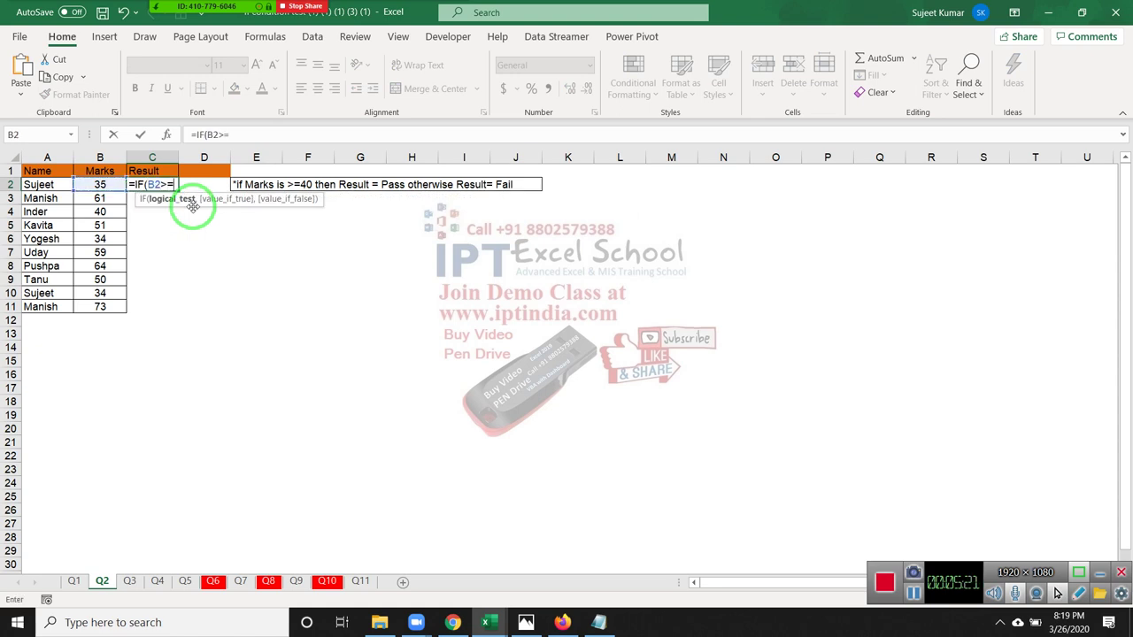
{"action": "type", "text": ",\"Pa"}
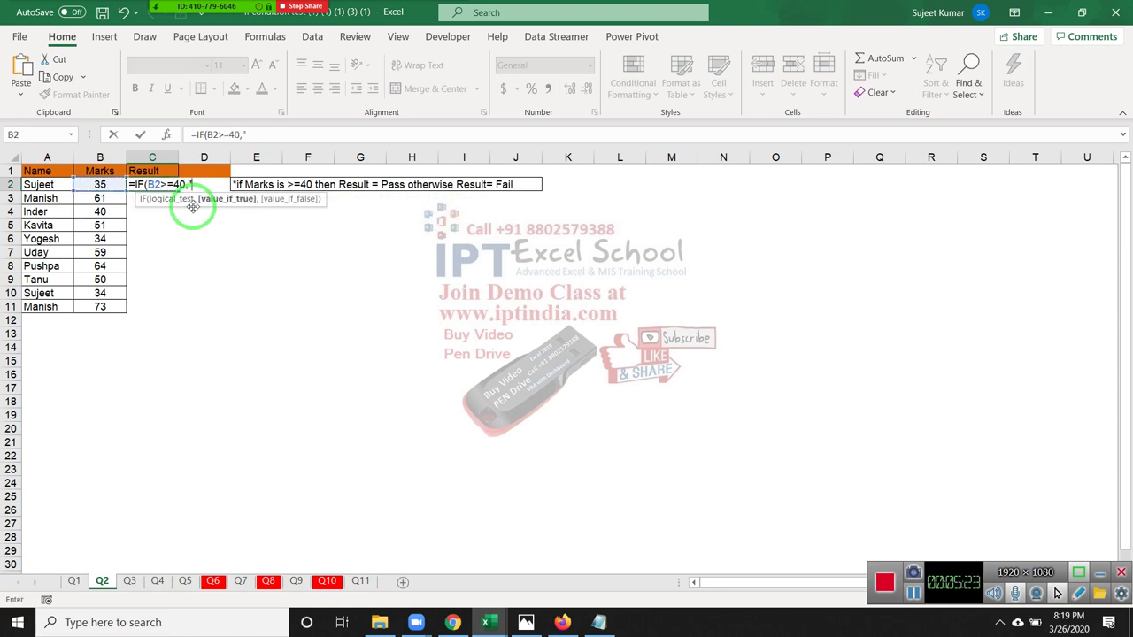
{"action": "type", "text": "ss\""}
{"action": "type", "text": ",\"Fail\""}
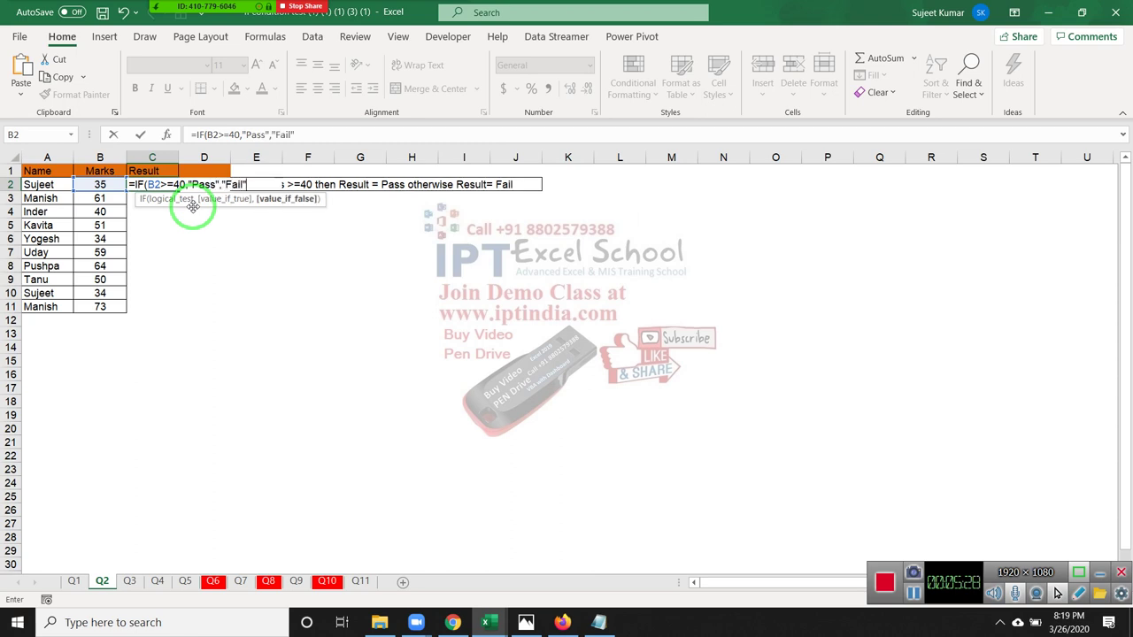
{"action": "key", "text": "Return"}
{"action": "key", "text": "Up"}
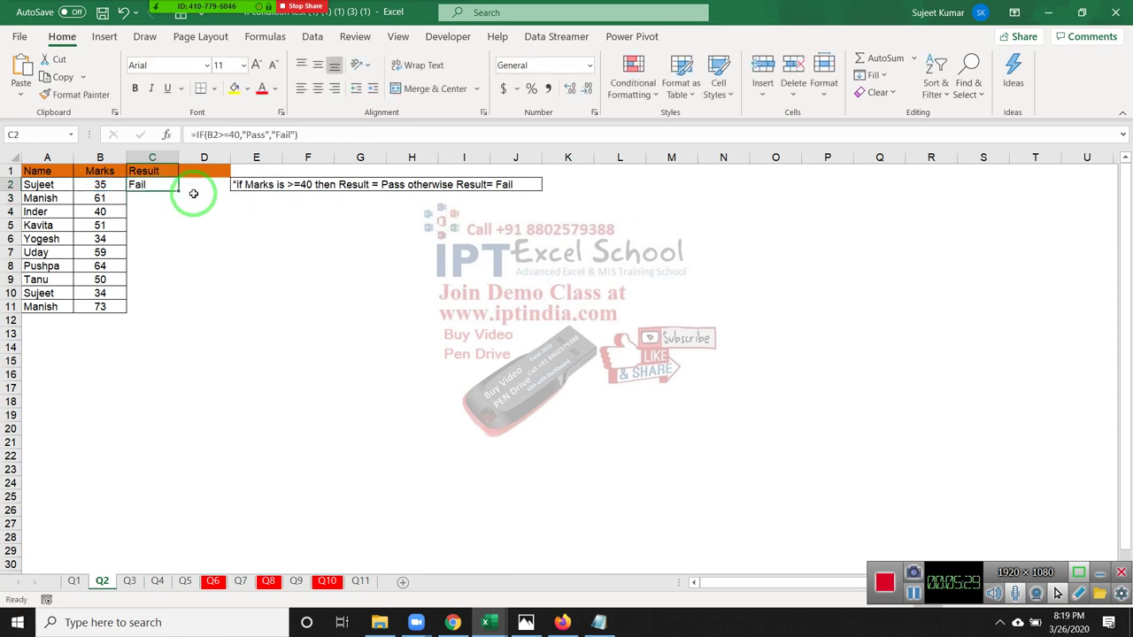
{"action": "double_click", "coordinate": [178, 190]}
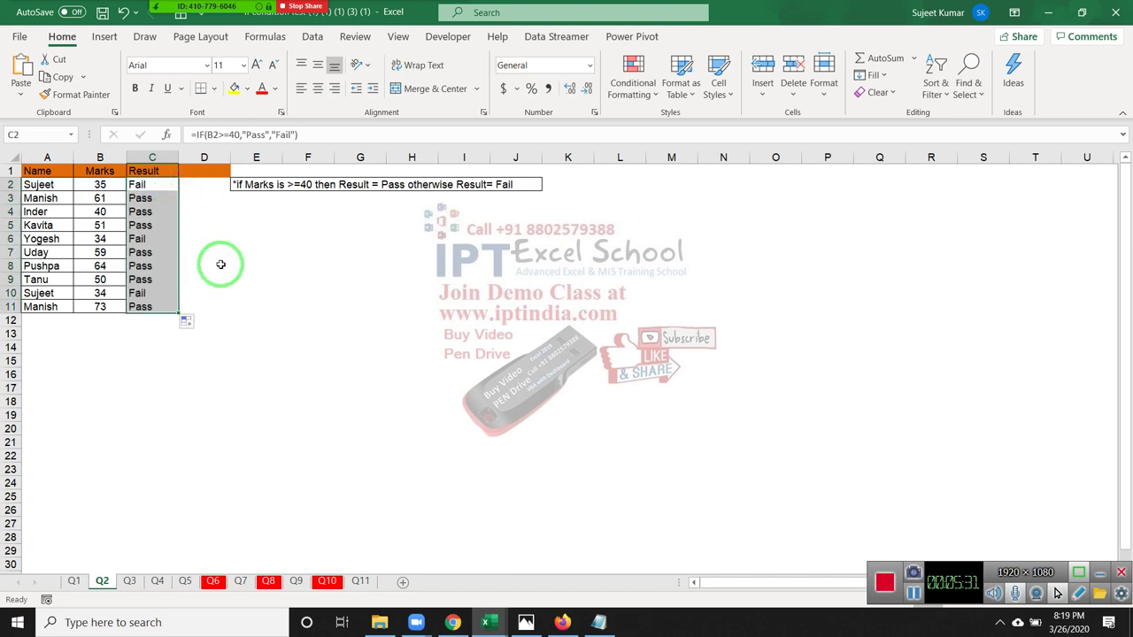
{"action": "left_click", "coordinate": [154, 581]}
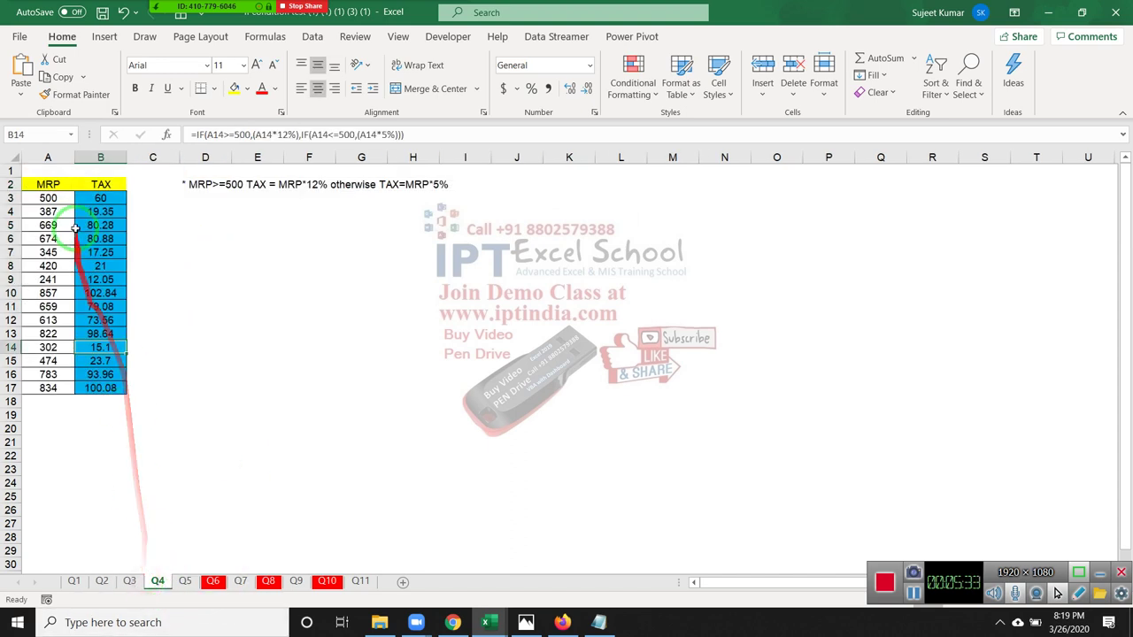
- Check B3's existing TAX formula, then clear the TAX values in B3:B17
{"action": "left_click", "coordinate": [49, 198]}
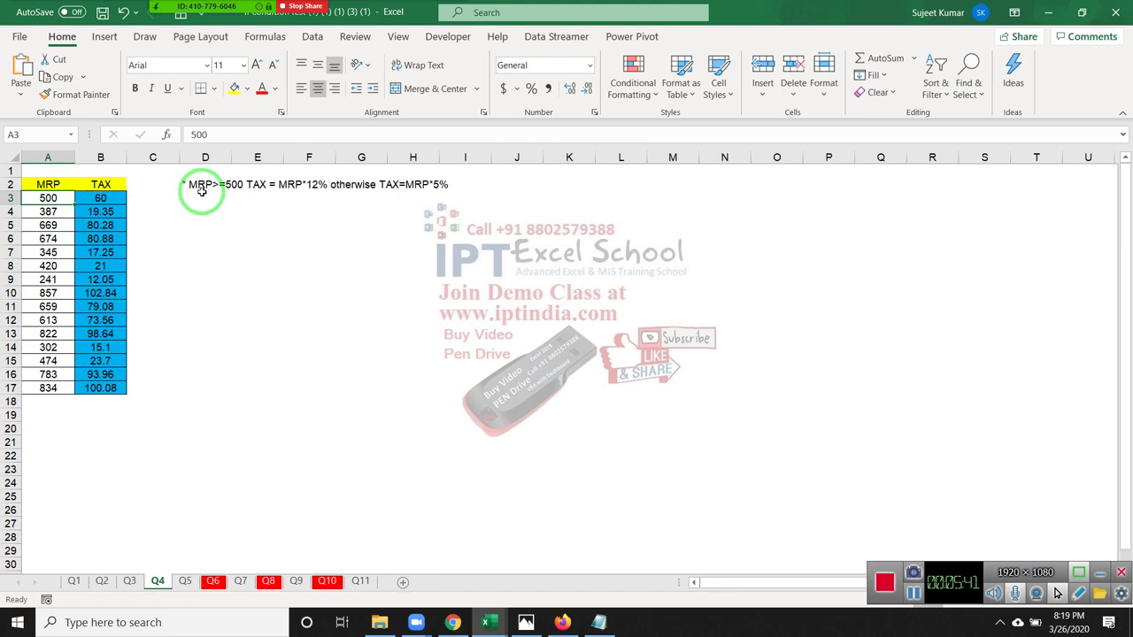
{"action": "left_click", "coordinate": [100, 200]}
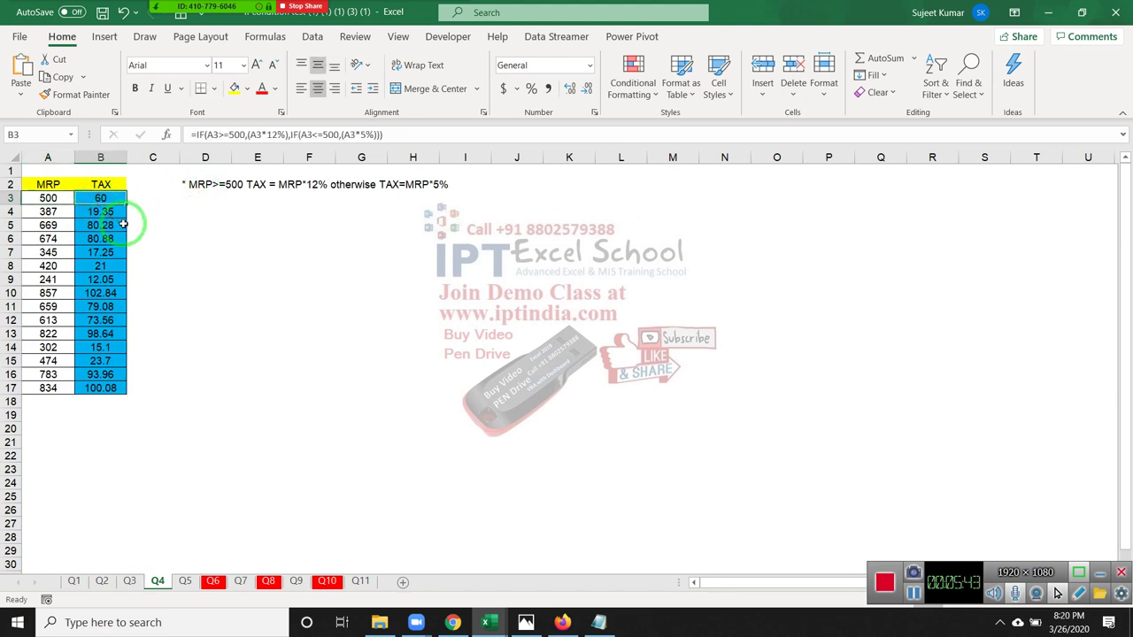
{"action": "type", "text": "=if"}
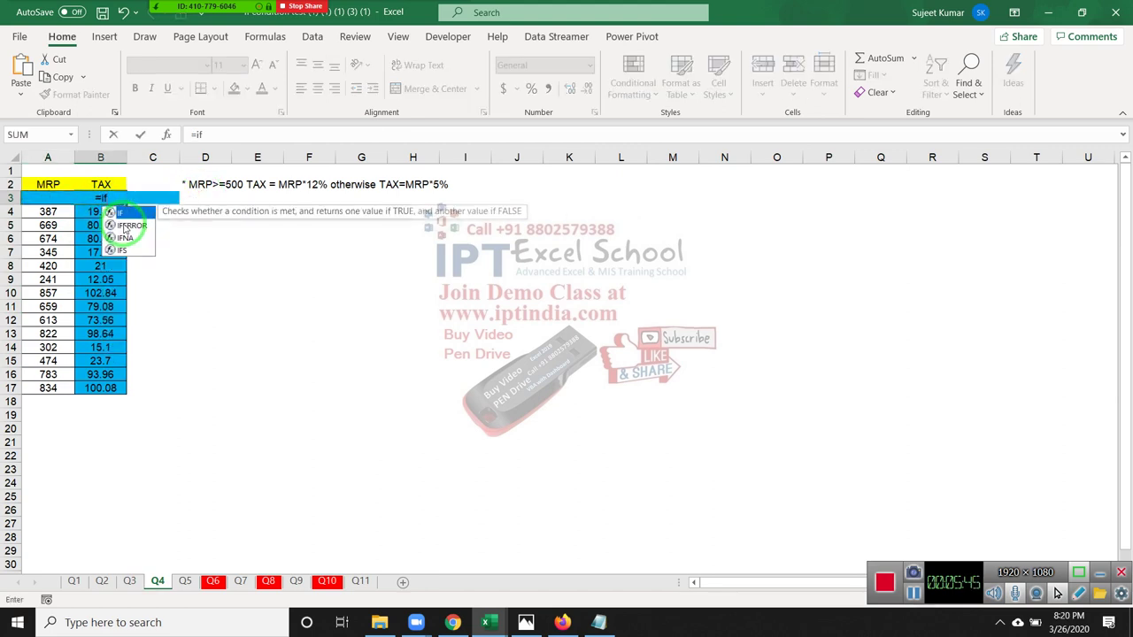
{"action": "key", "text": "Escape"}
{"action": "key", "text": "Escape"}
{"action": "key", "text": "F2"}
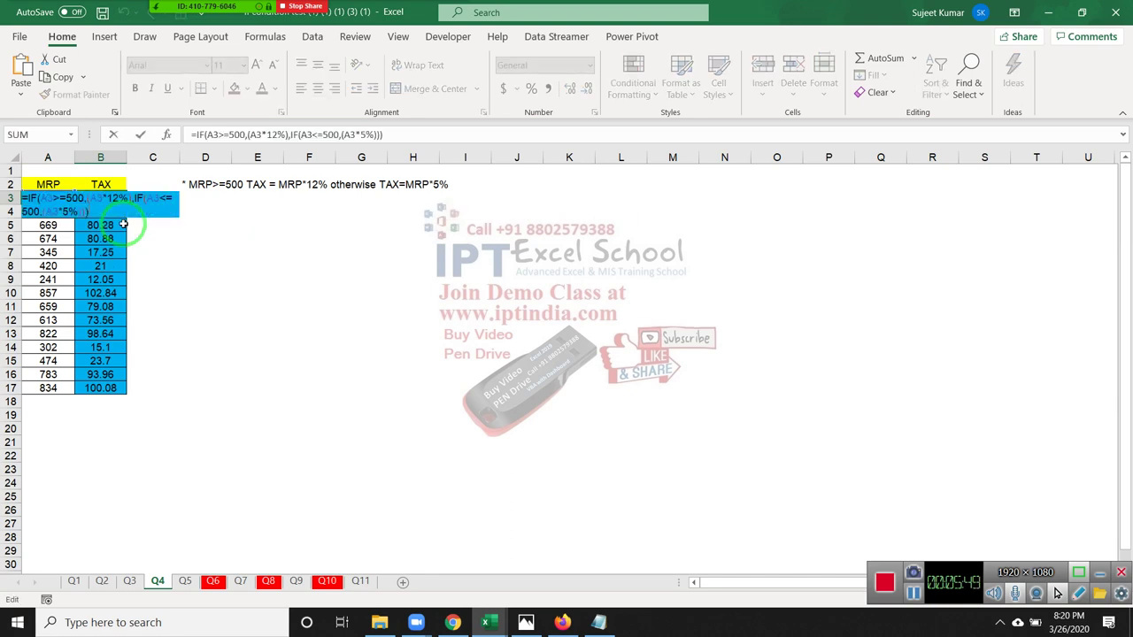
{"action": "key", "text": "Escape"}
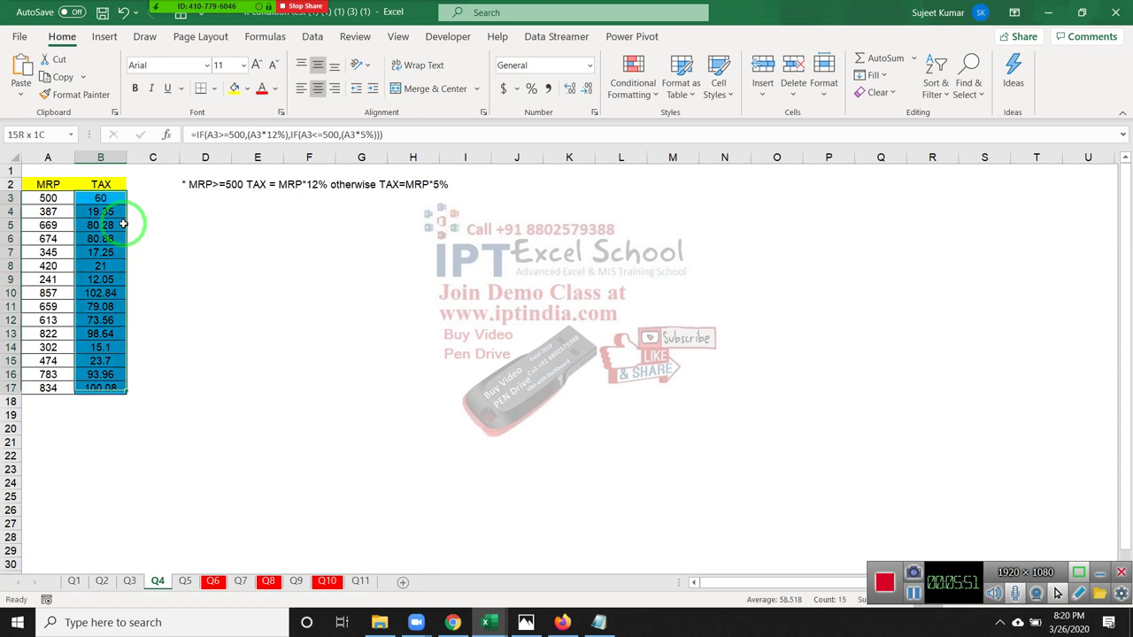
{"action": "key", "text": "Delete"}
{"action": "key", "text": "Up"}
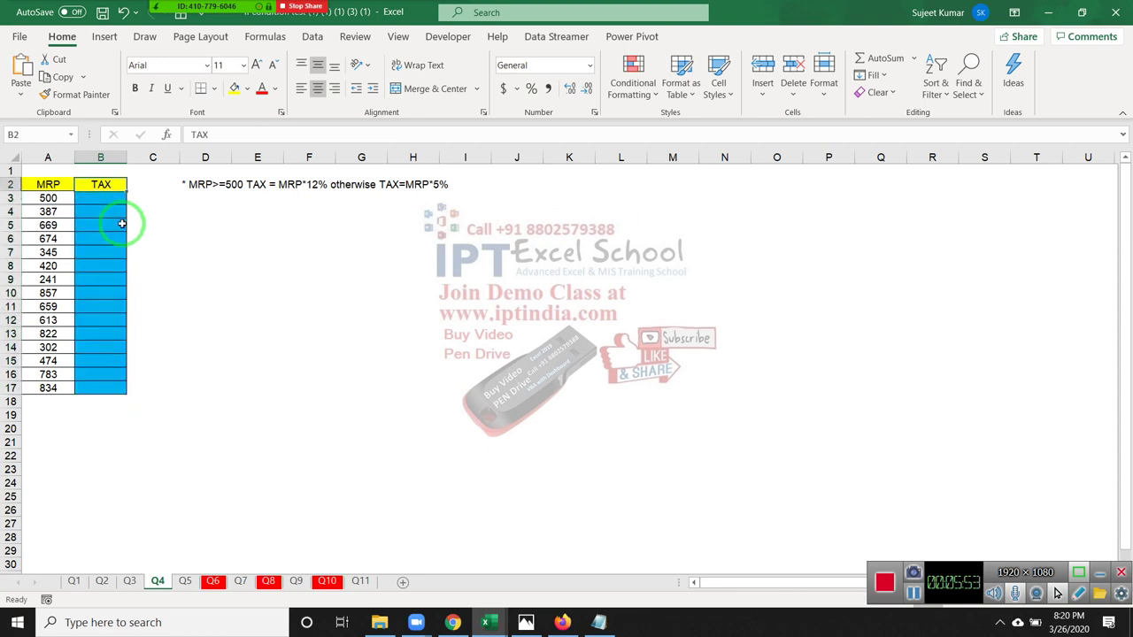
{"action": "key", "text": "Down"}
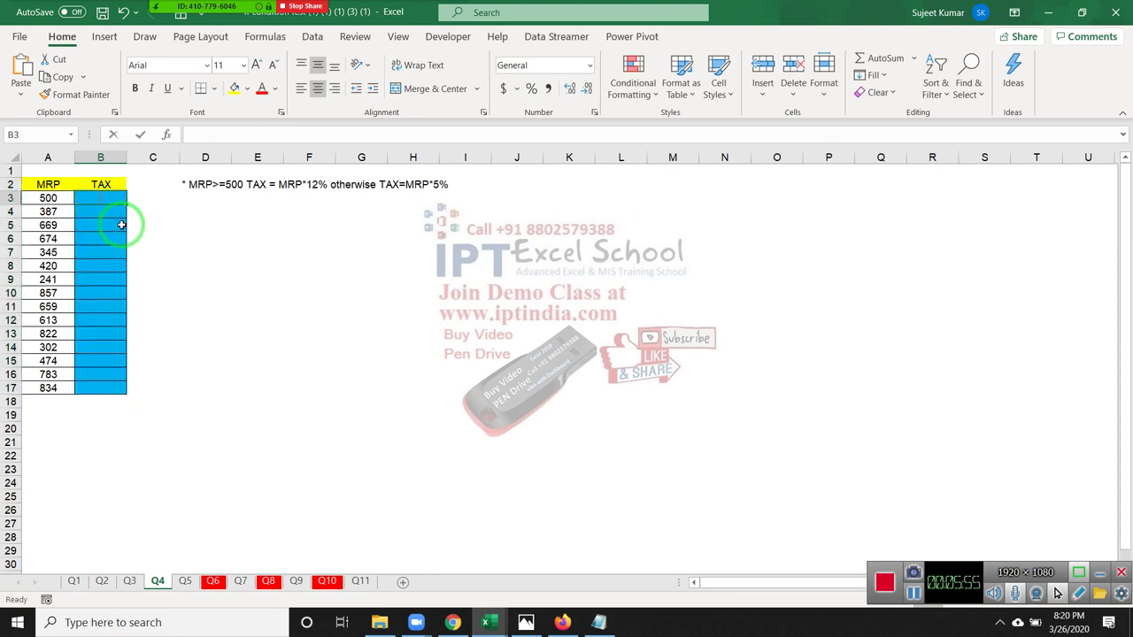
- Start B3's new formula as =IF(A3>=500, to test whether the MRP is at least 500
{"action": "type", "text": "=if"}
{"action": "key", "text": "Tab"}
{"action": "key", "text": "Left"}
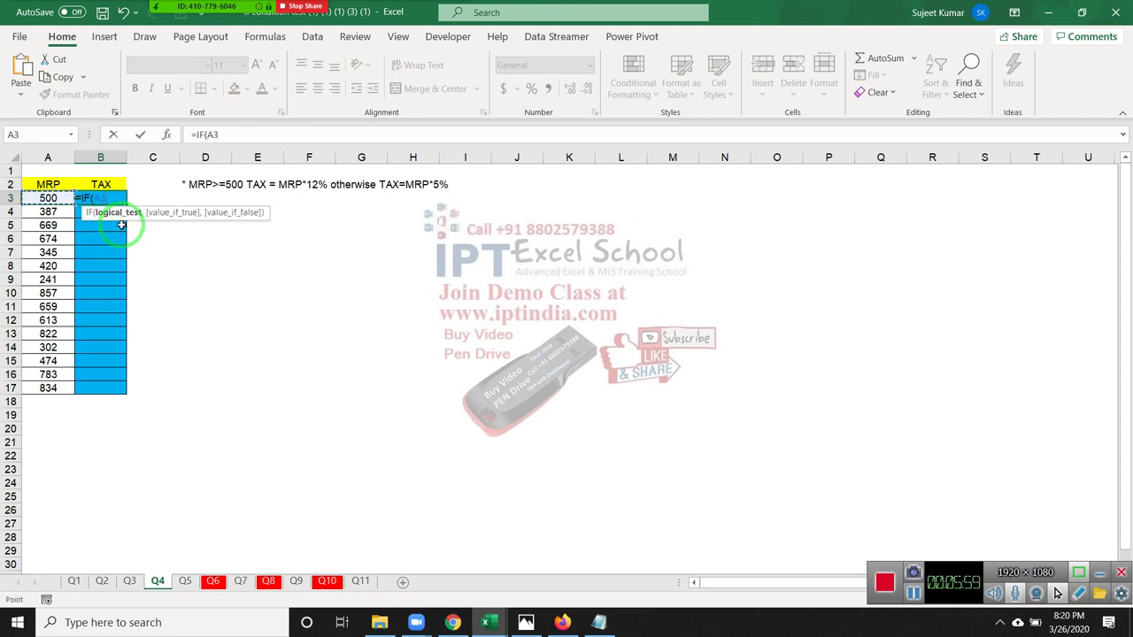
{"action": "type", "text": ">="}
{"action": "type", "text": "50"}
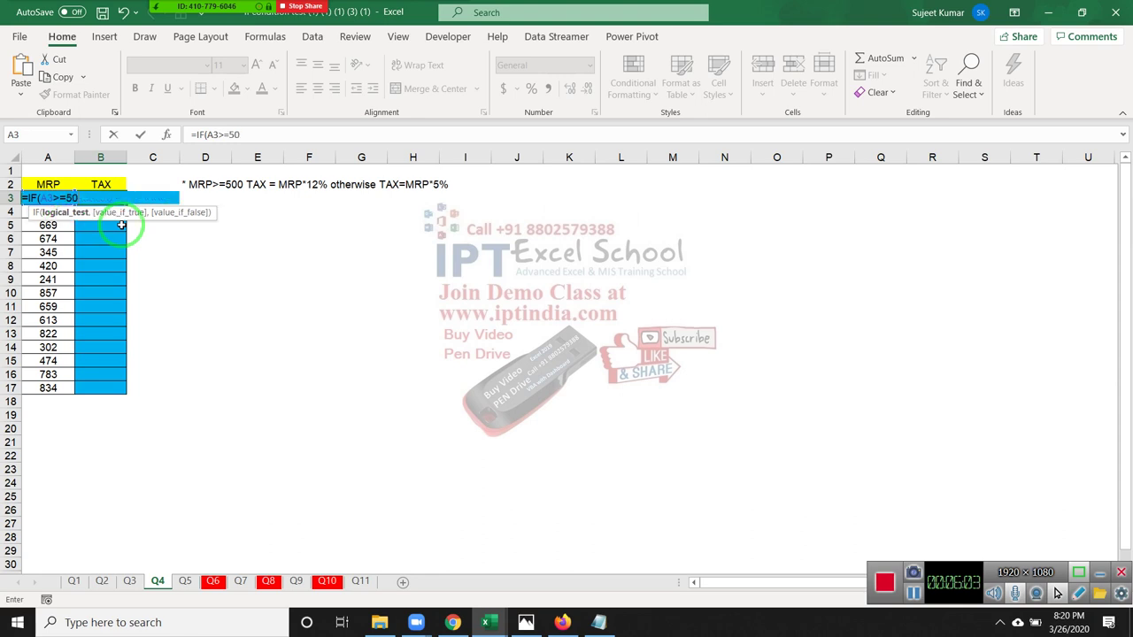
{"action": "type", "text": "0,"}
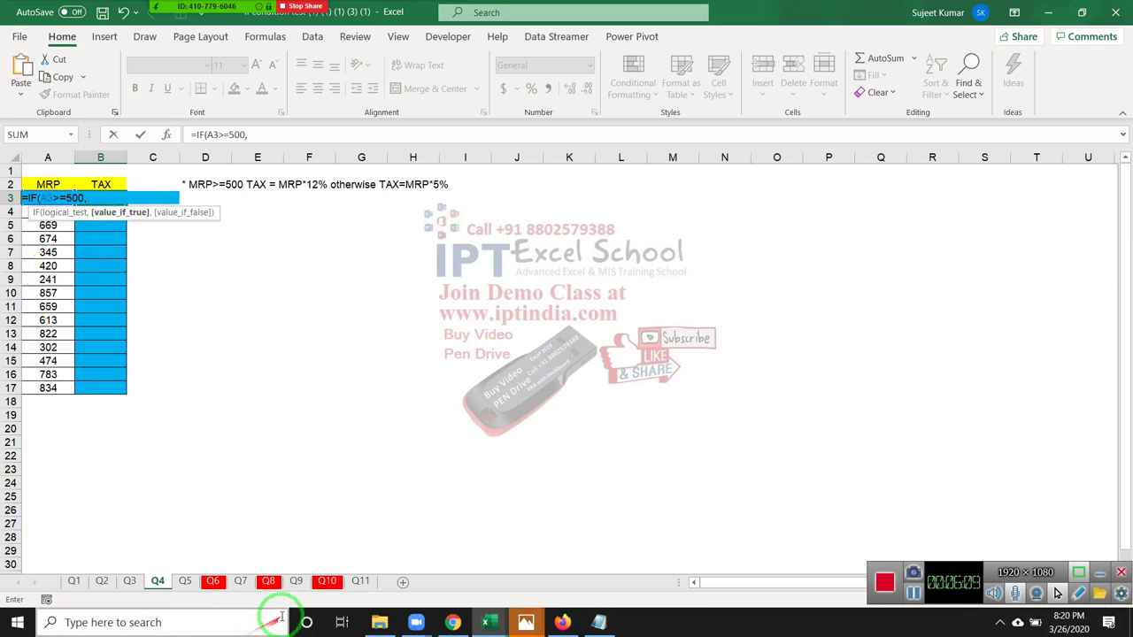
- Close the extra Photos window and publish the 'VBA Macros Project in Hindi' video as Public
{"action": "left_click", "coordinate": [526, 623]}
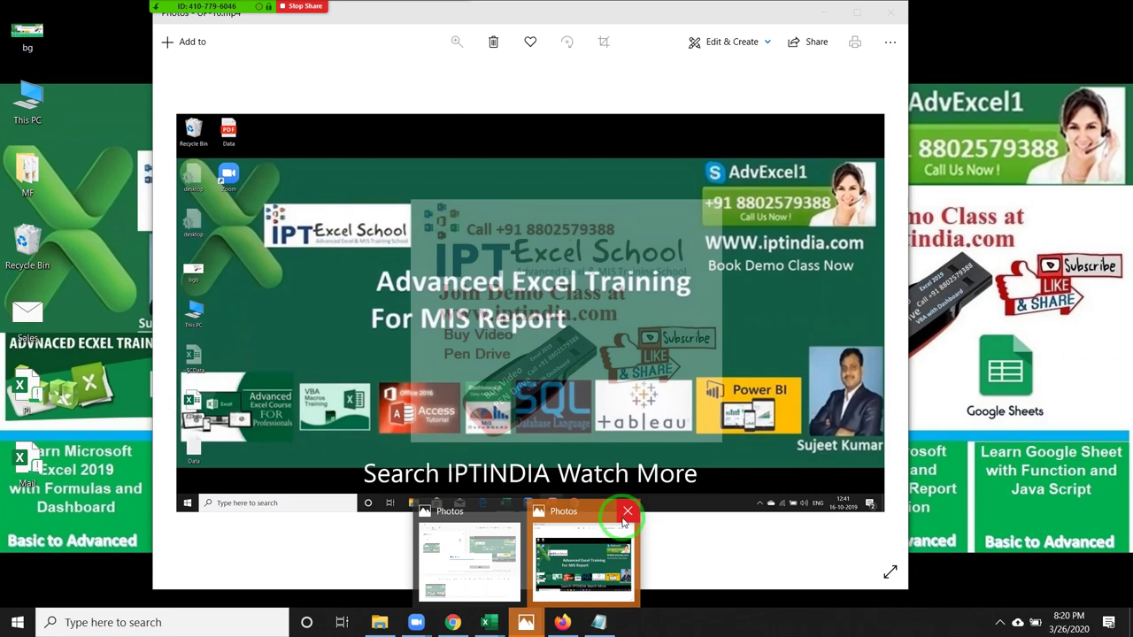
{"action": "left_click", "coordinate": [626, 515]}
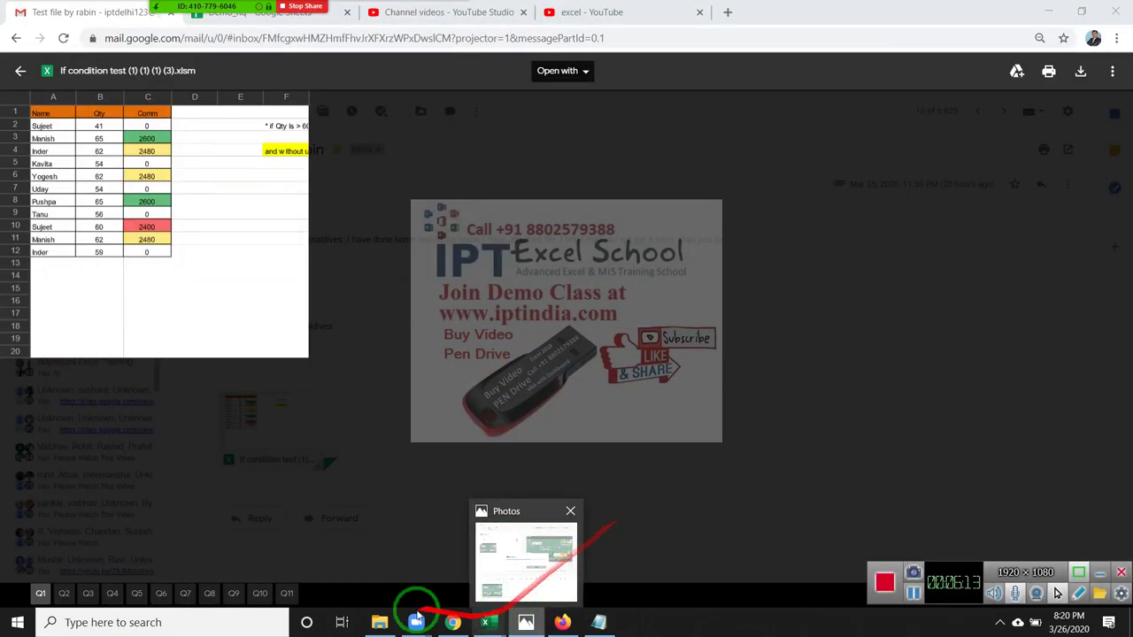
{"action": "left_click", "coordinate": [221, 479]}
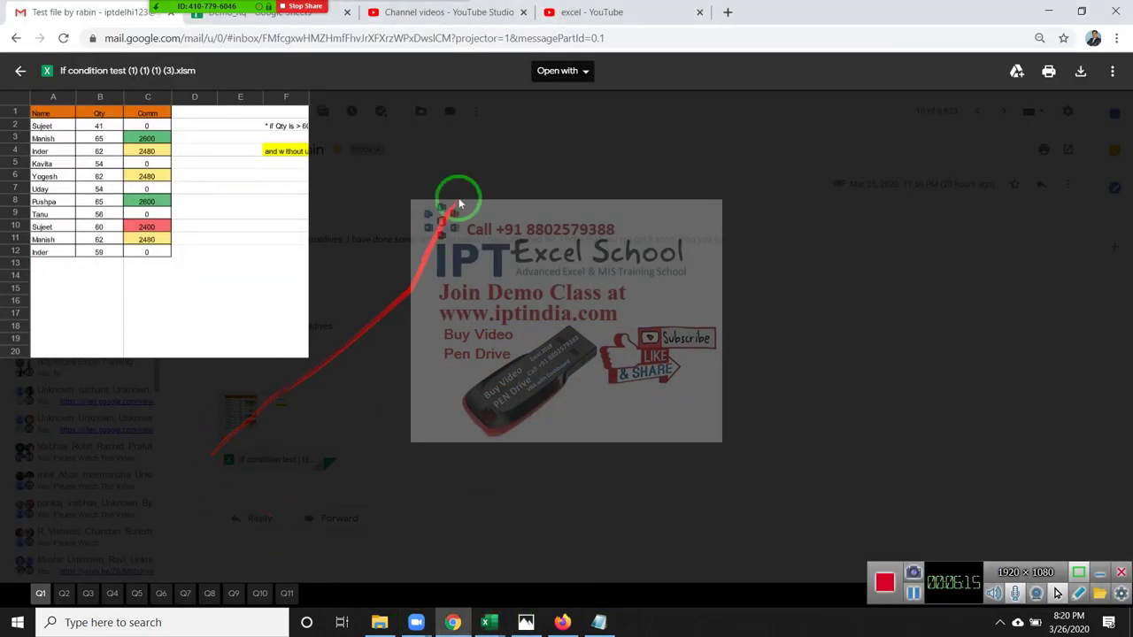
{"action": "left_click", "coordinate": [387, 16]}
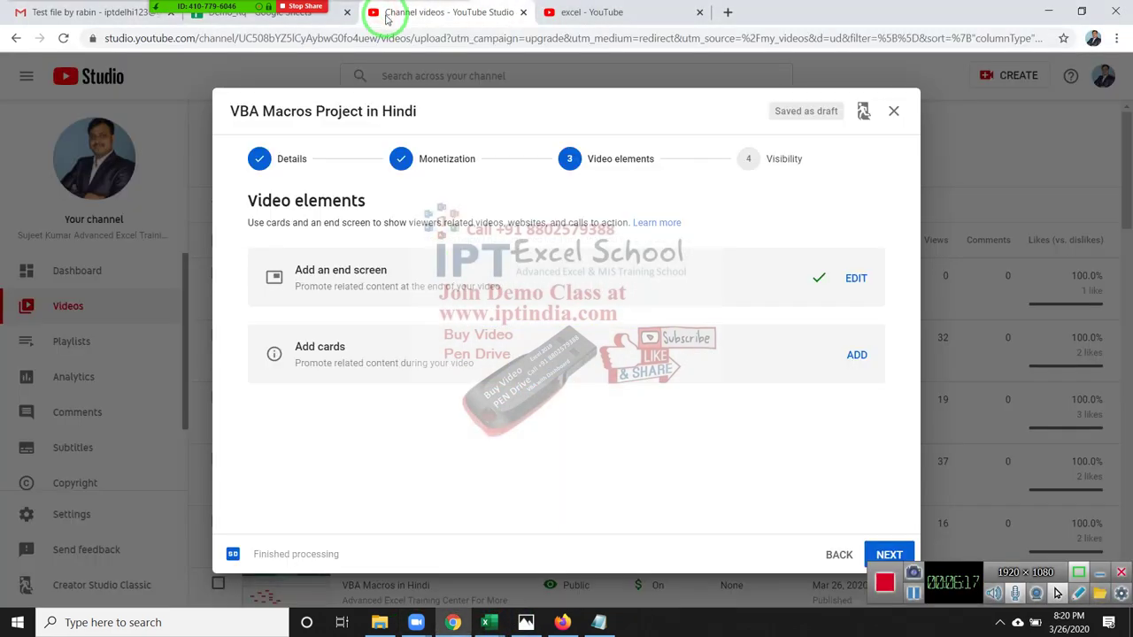
{"action": "left_click", "coordinate": [889, 555]}
{"action": "left_click", "coordinate": [293, 304]}
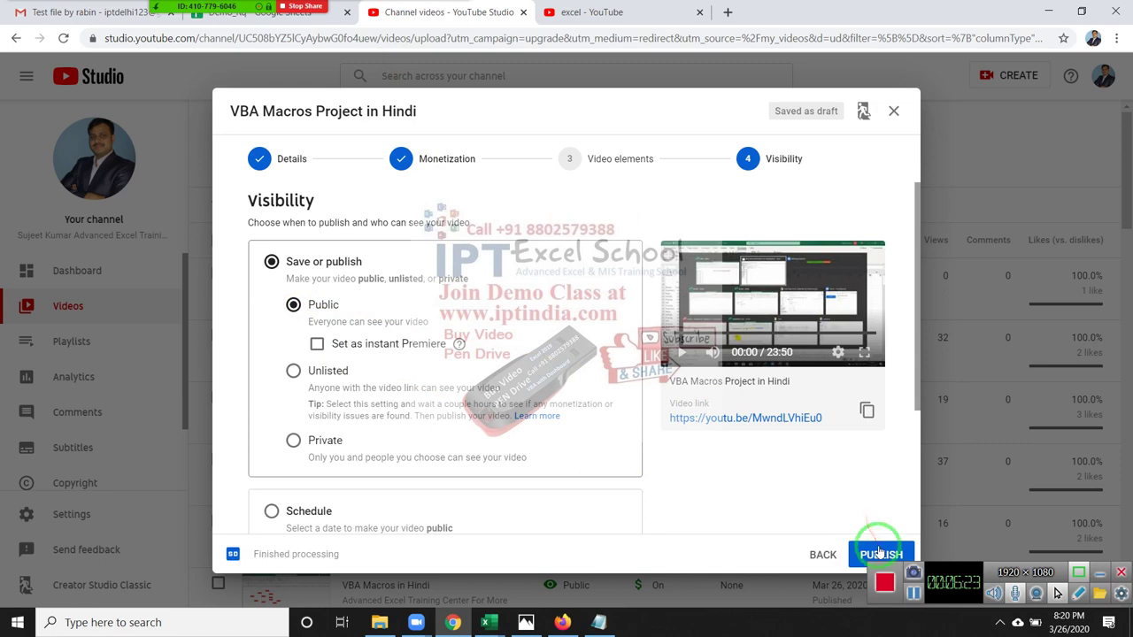
{"action": "left_click", "coordinate": [880, 554]}
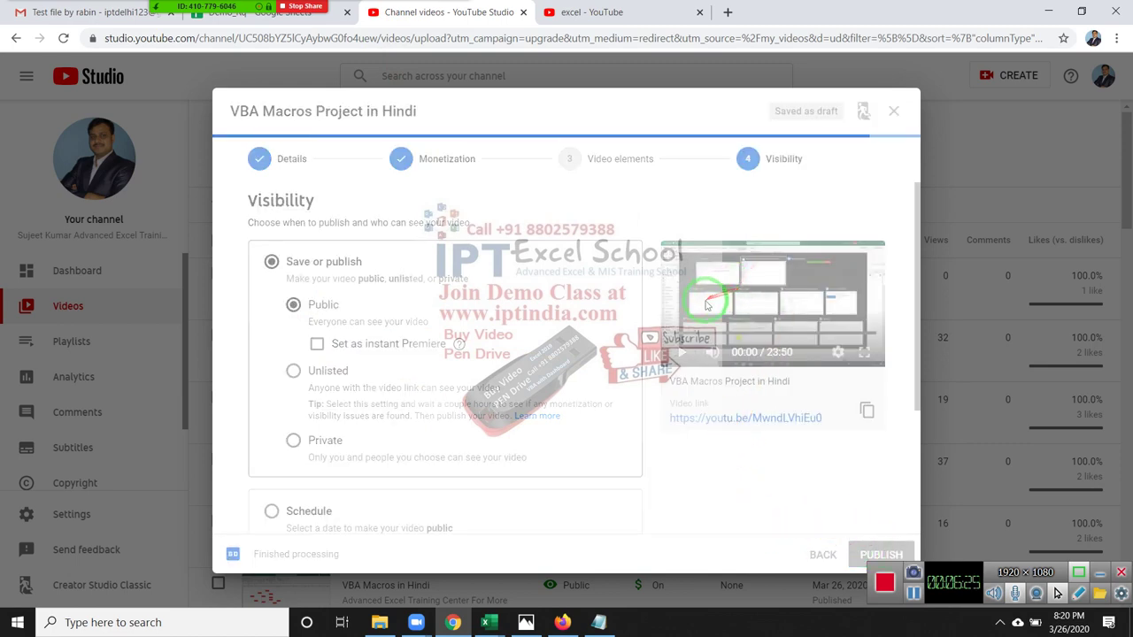
- Hide the browser and bring the IF exercise workbook back to the front
{"action": "left_click", "coordinate": [452, 622]}
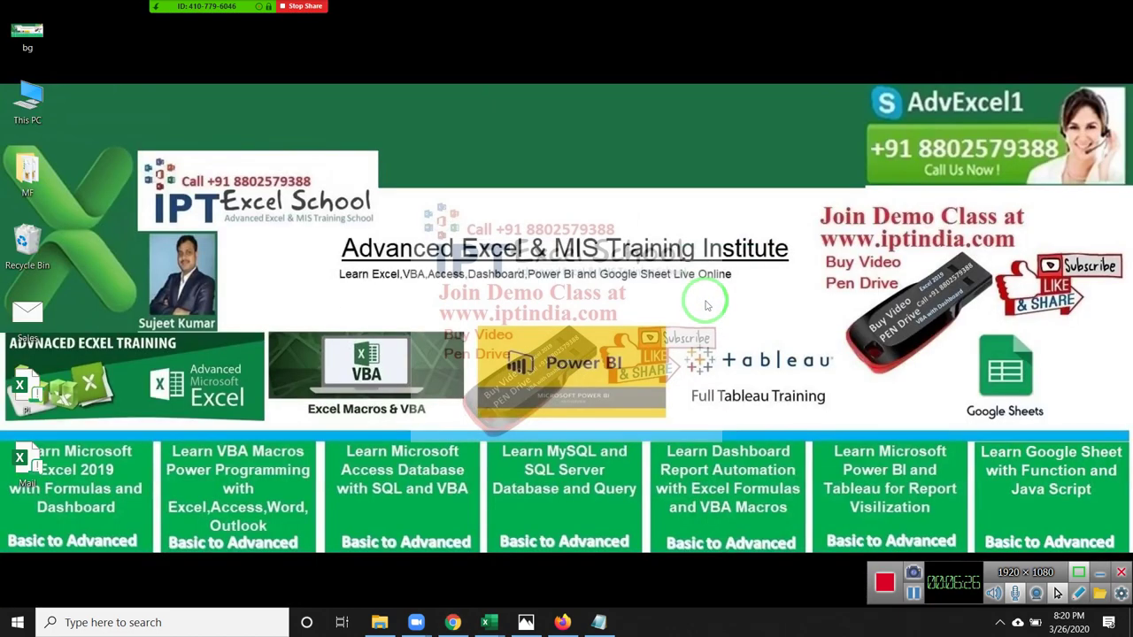
{"action": "left_click", "coordinate": [486, 622]}
{"action": "left_click", "coordinate": [523, 583]}
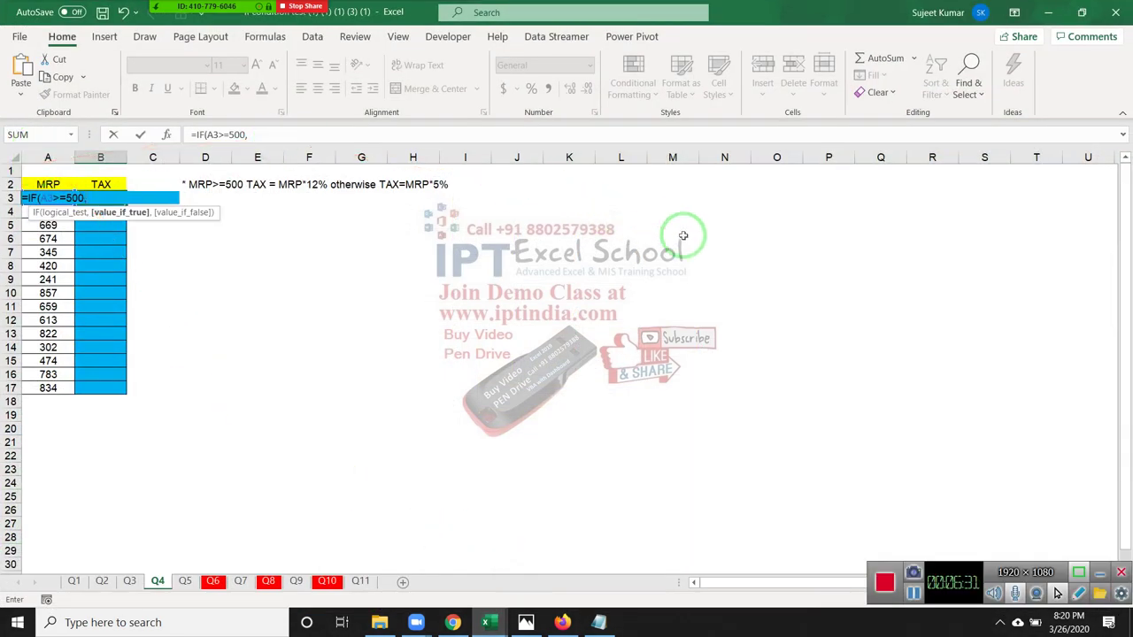
- Complete B3 as =IF(A3>=500,A3*12%,A3*5%), fill it down to row 17, then open Q5
{"action": "key", "text": "Left"}
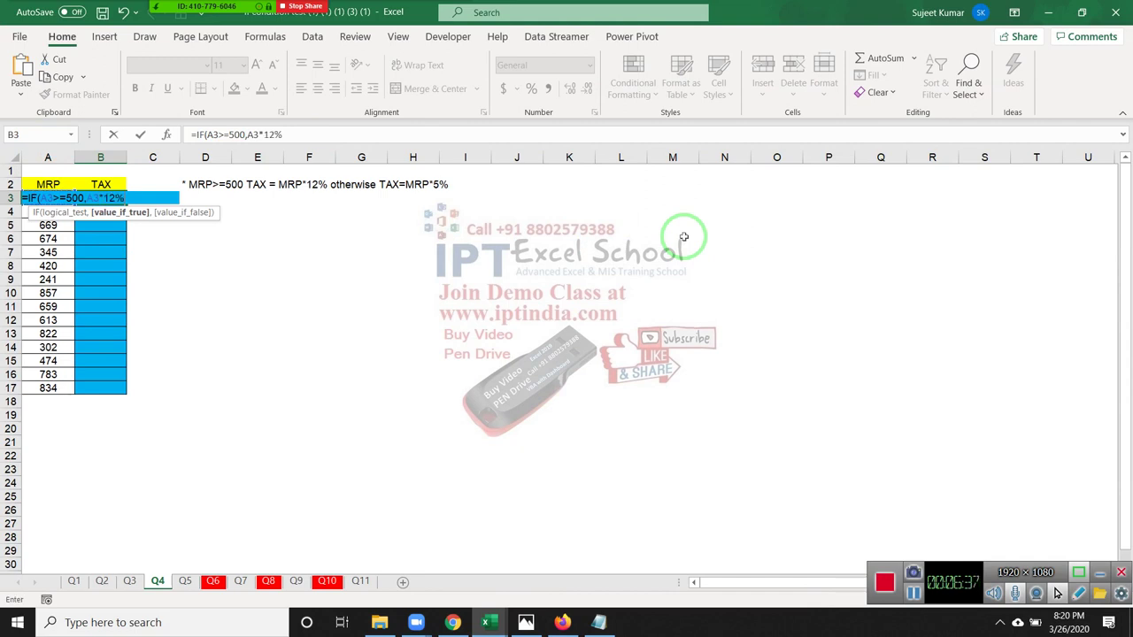
{"action": "key", "text": "Left"}
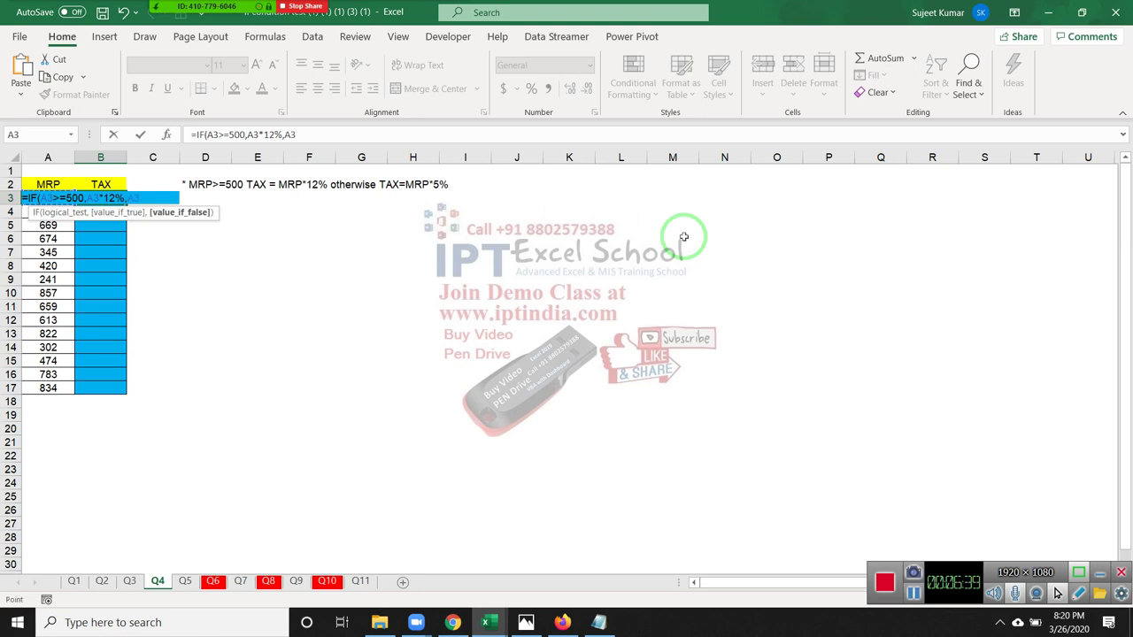
{"action": "type", "text": "*5"}
{"action": "type", "text": "%)"}
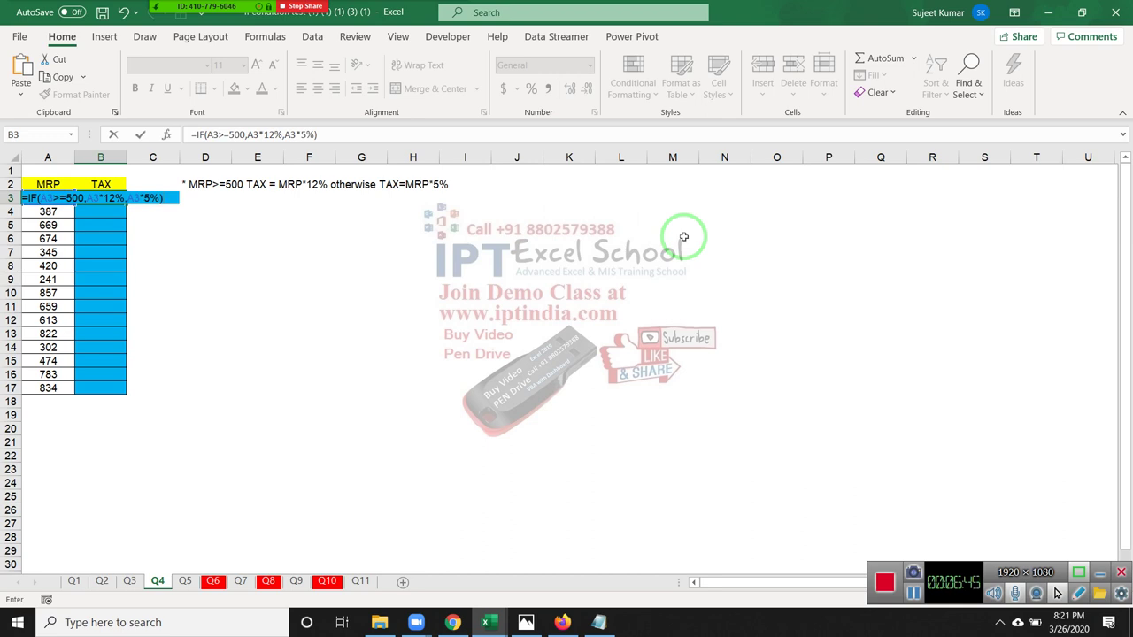
{"action": "key", "text": "Return"}
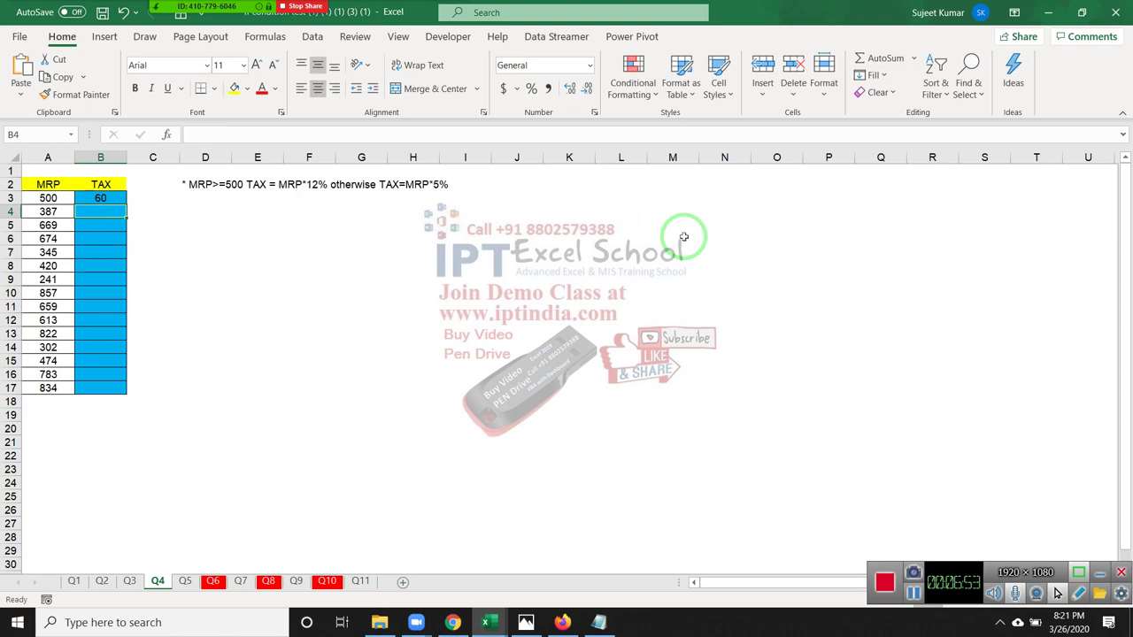
{"action": "left_click", "coordinate": [106, 198]}
{"action": "double_click", "coordinate": [127, 204]}
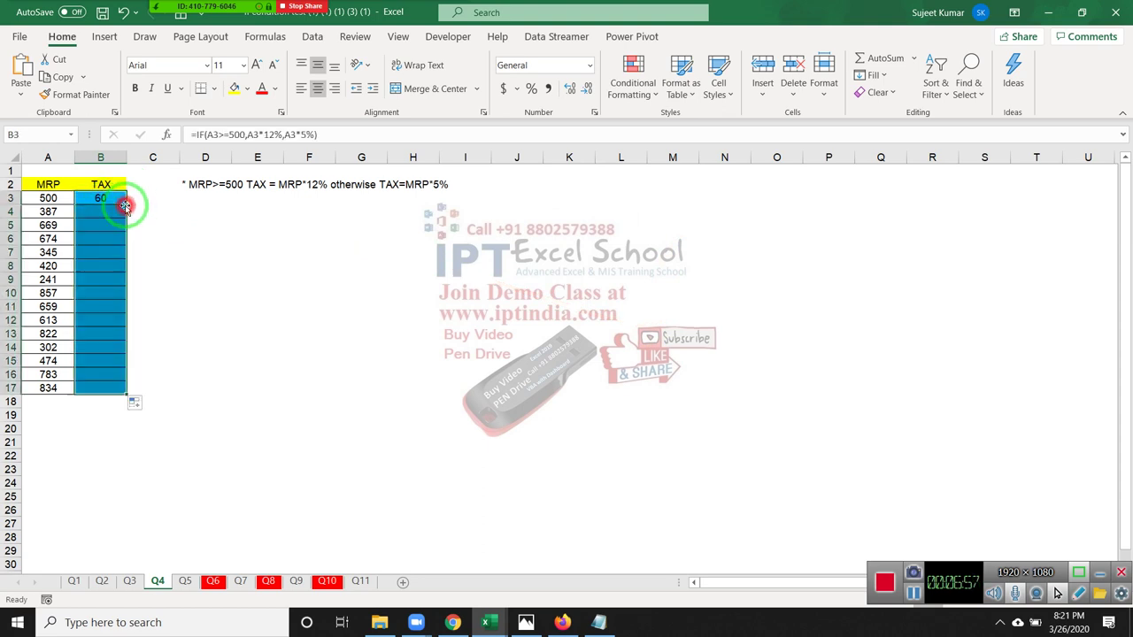
{"action": "left_click", "coordinate": [185, 581]}
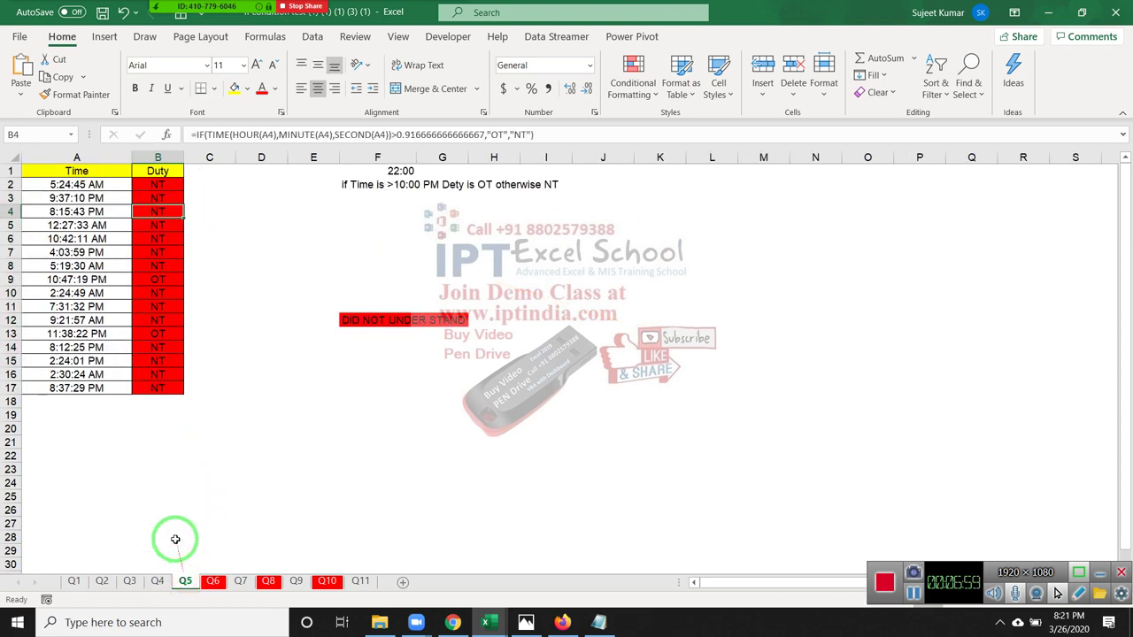
- Clear the existing Duty formulas in B2:B17
{"action": "left_click", "coordinate": [157, 185]}
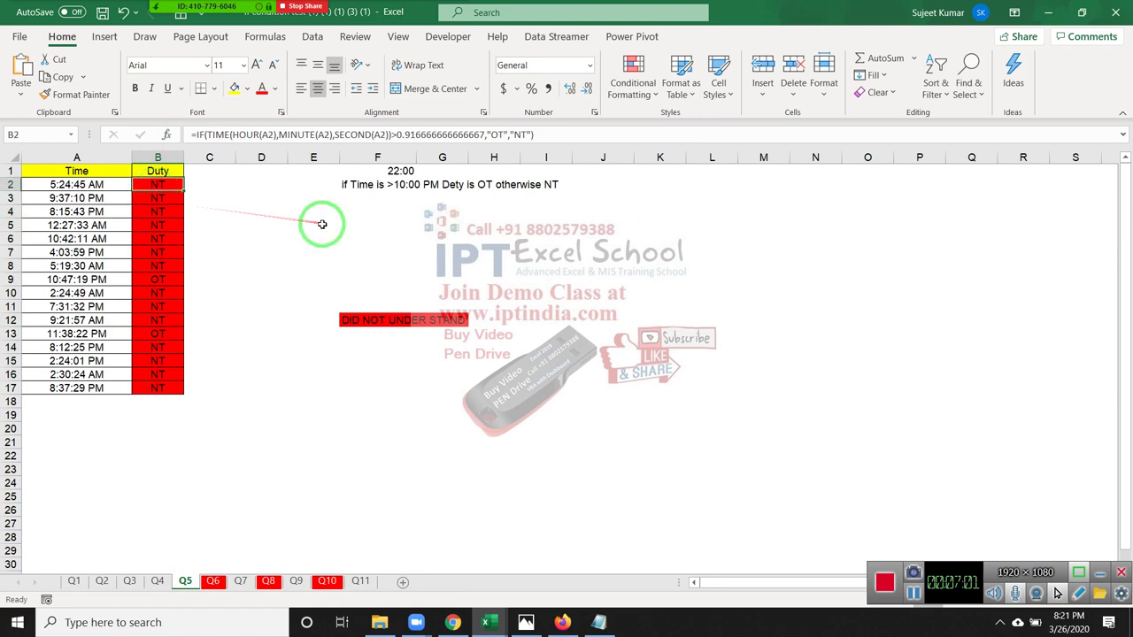
{"action": "key", "text": "ctrl+shift+Down"}
{"action": "key", "text": "ctrl+v"}
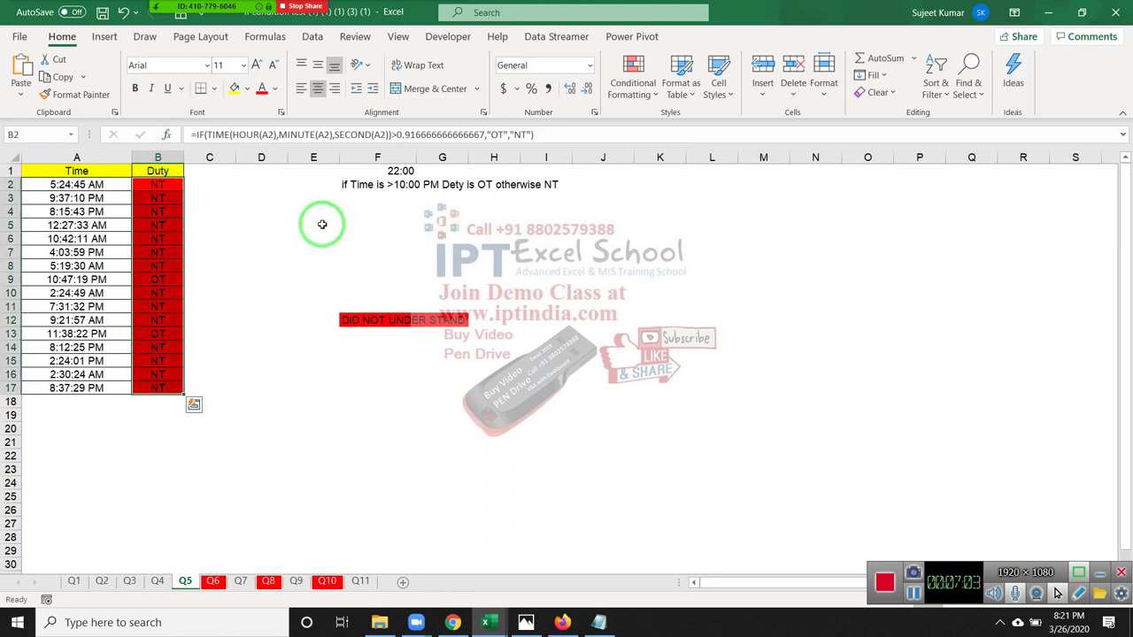
{"action": "key", "text": "Delete"}
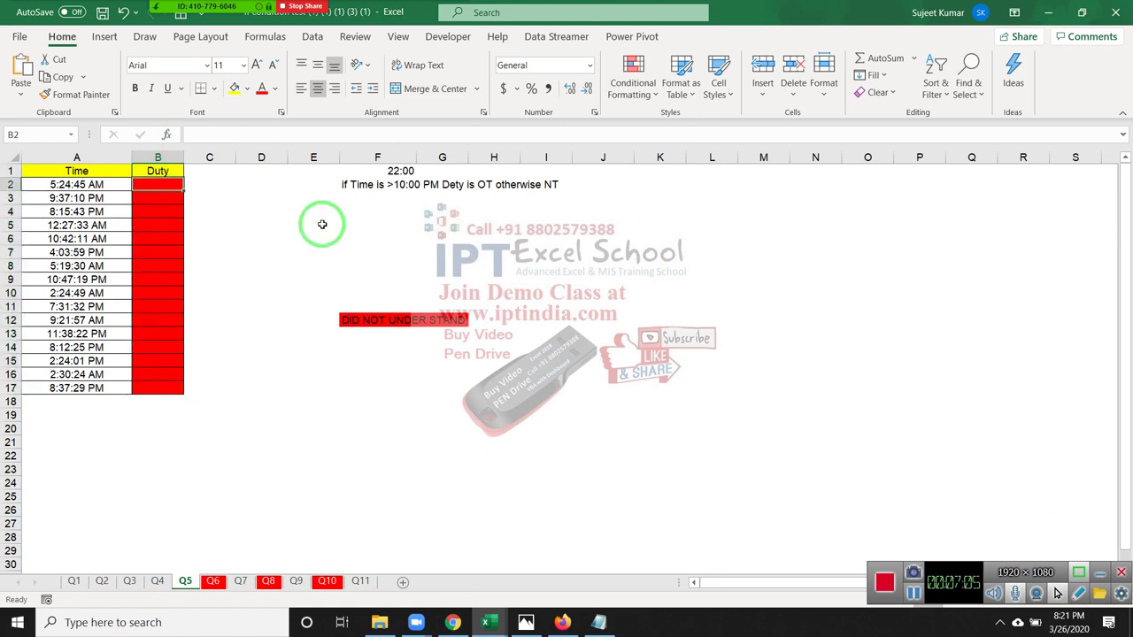
{"action": "key", "text": "Left"}
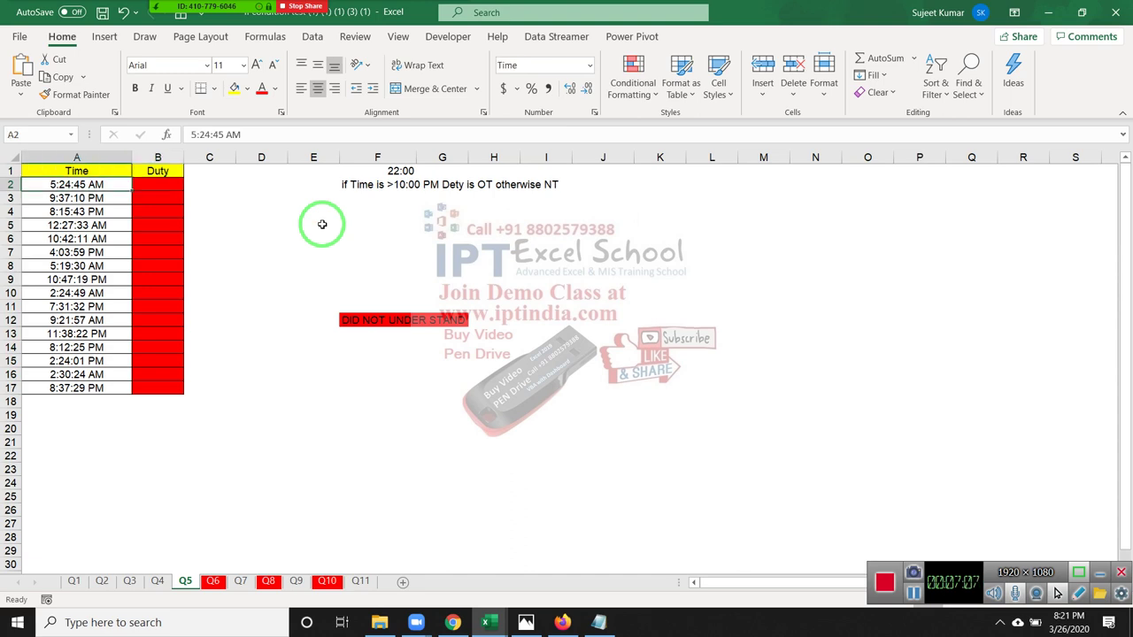
{"action": "key", "text": "Right"}
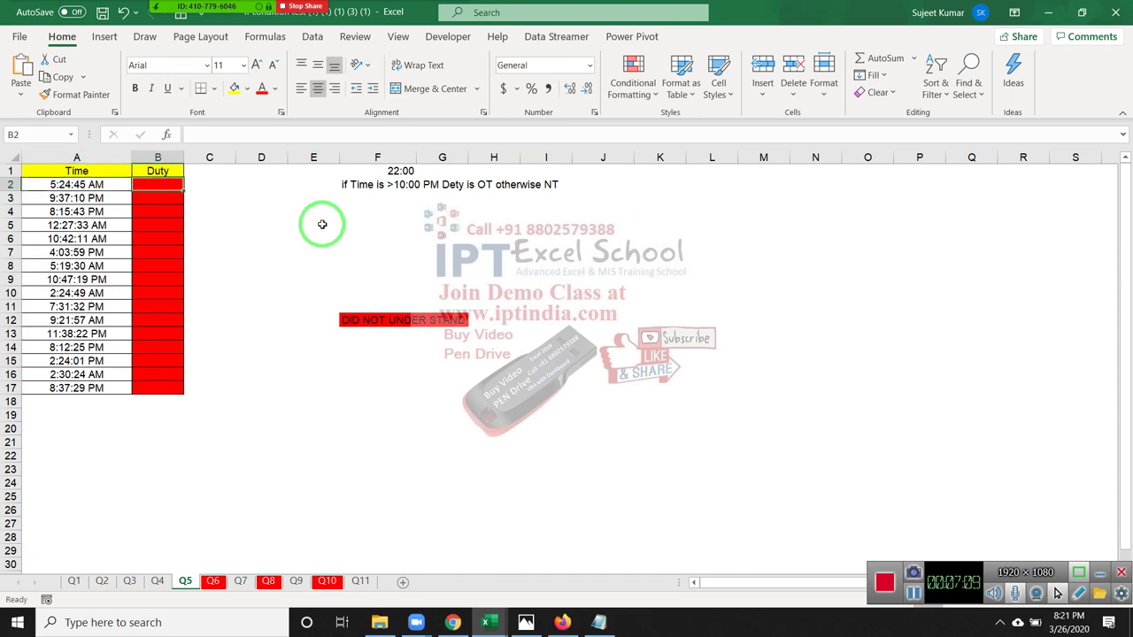
- Enter =IF(A2>F1,"OT","NT") in B2, comparing A2's time with the 22:00 cutoff in F1
{"action": "type", "text": "="}
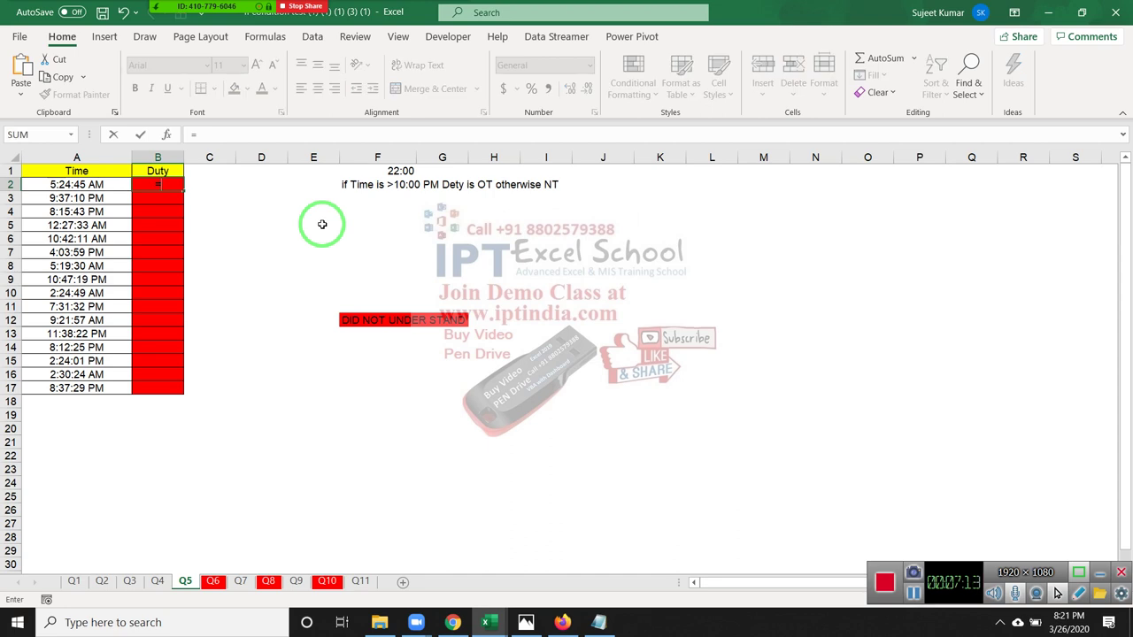
{"action": "type", "text": "IF("}
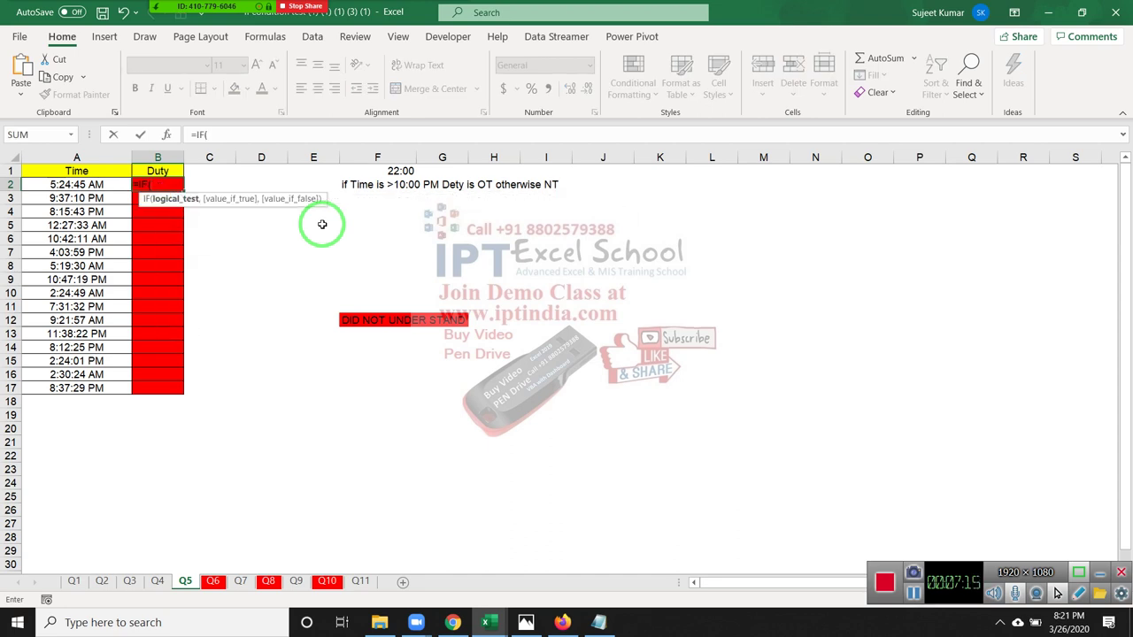
{"action": "key", "text": "Left"}
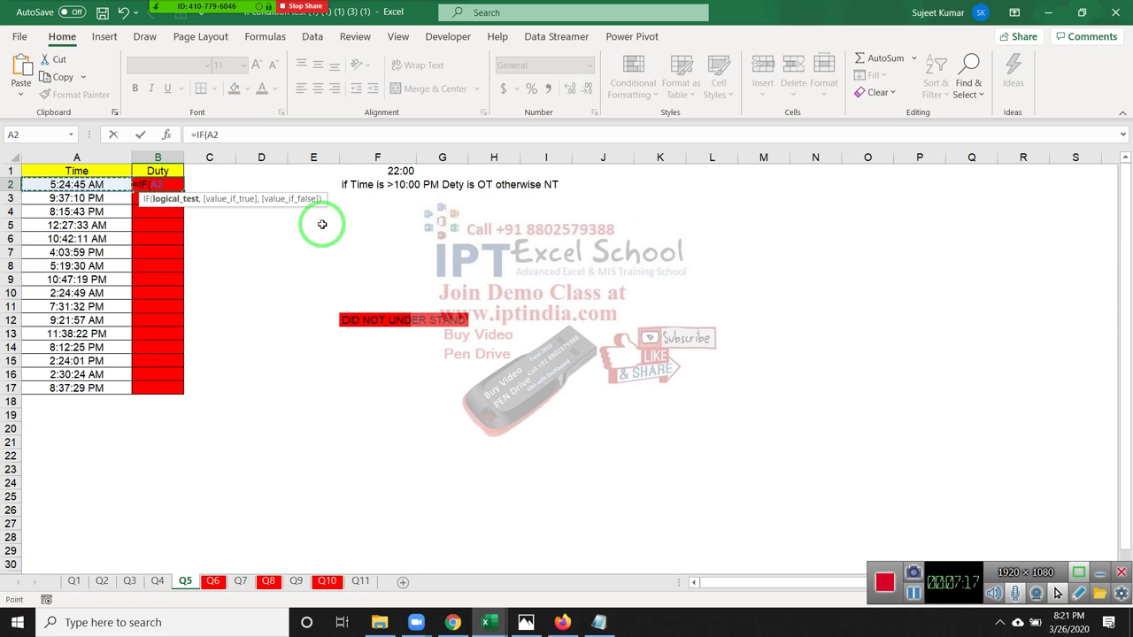
{"action": "type", "text": ">"}
{"action": "left_click", "coordinate": [390, 170]}
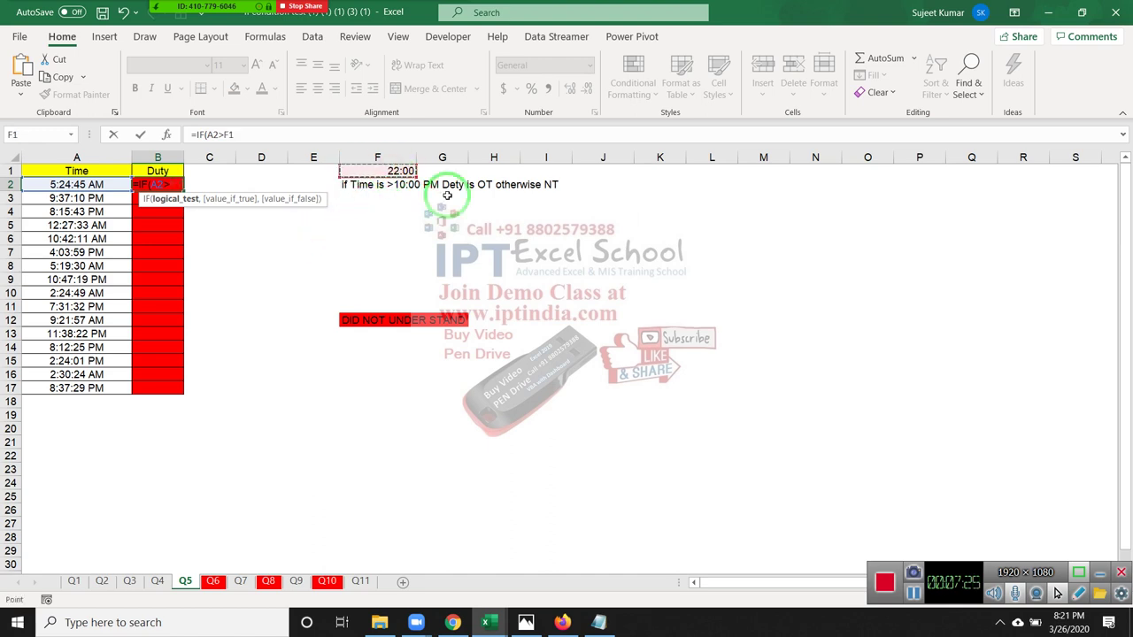
{"action": "type", "text": ",\""}
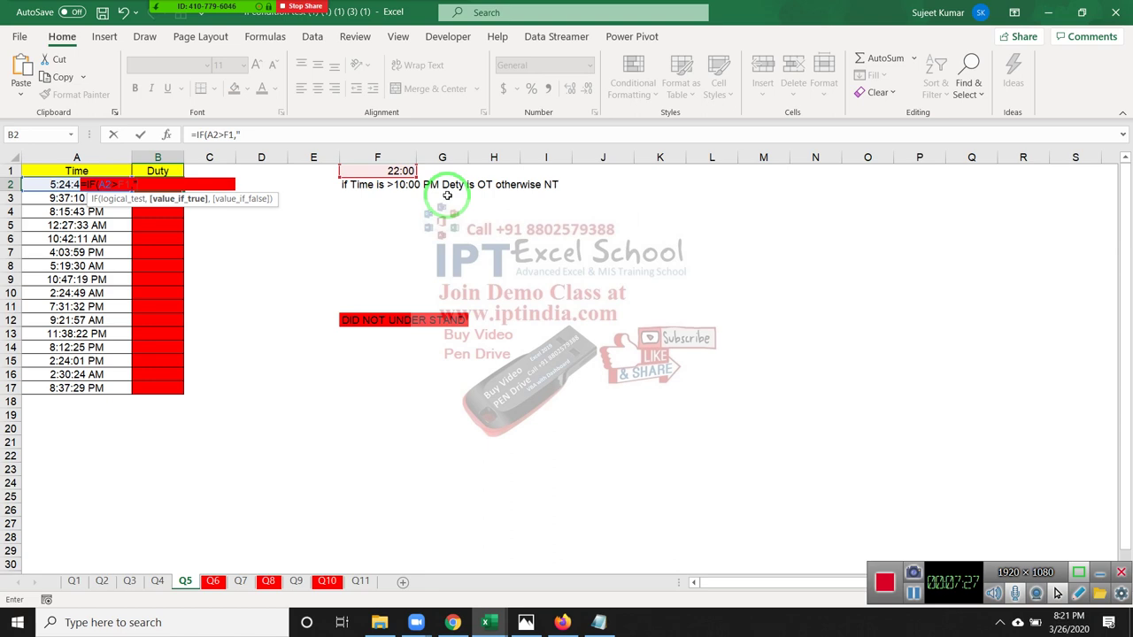
{"action": "type", "text": "OT\""}
{"action": "type", "text": ",\"N"}
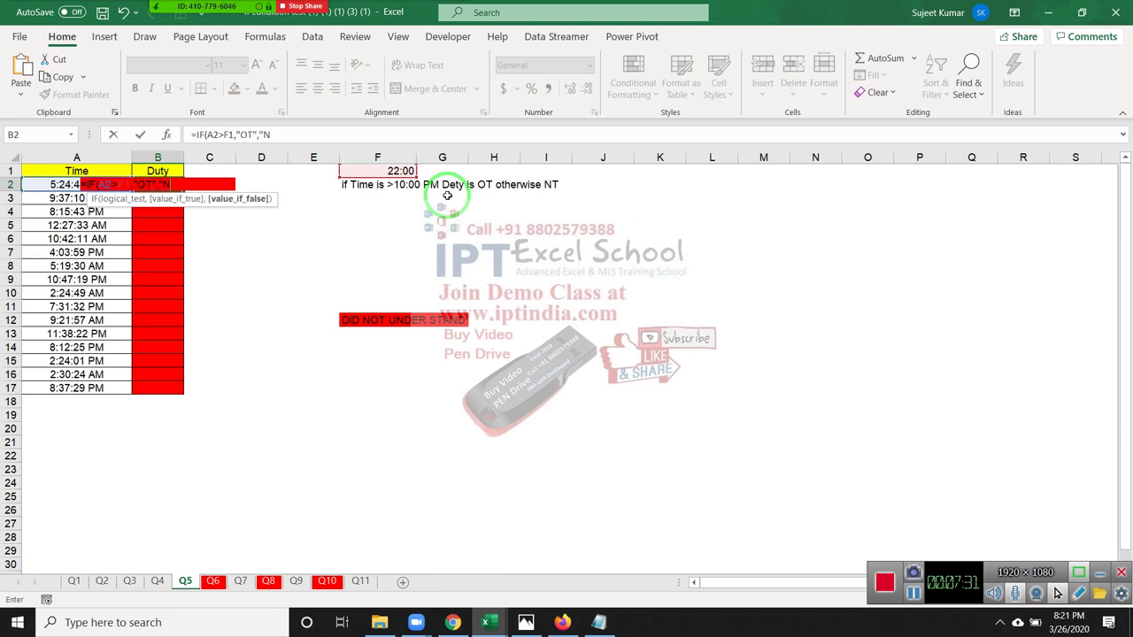
{"action": "type", "text": "T\")"}
{"action": "key", "text": "ctrl+Return"}
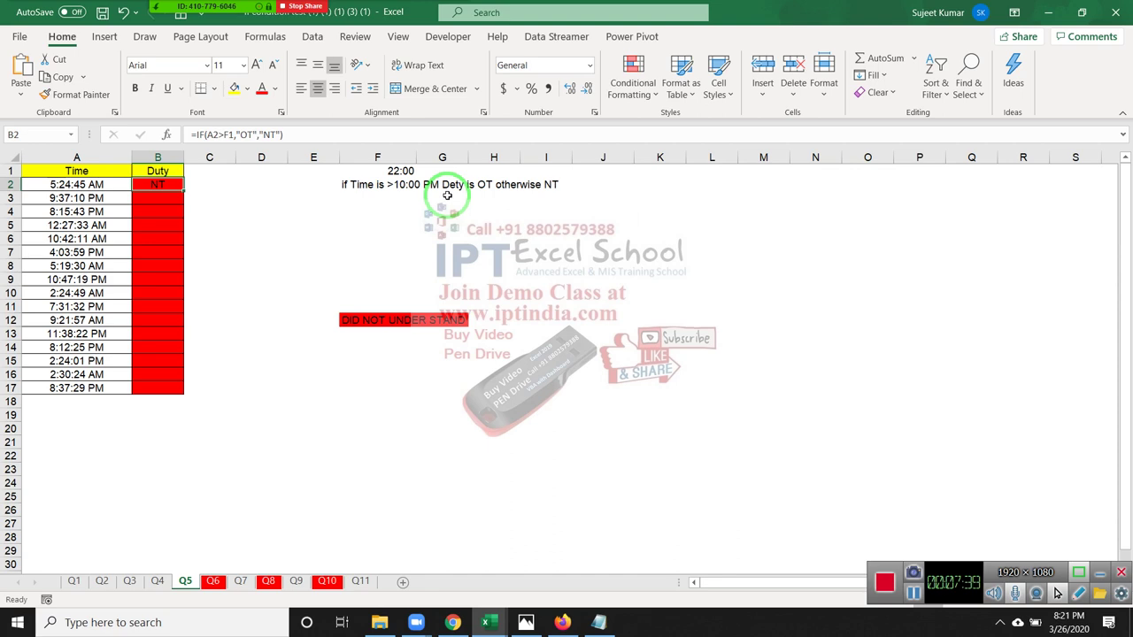
- Enter =IF(A3>TIME(22,0,0),"OT","NT") in B3, accepting Excel's correction, so it shows NT
{"action": "left_click", "coordinate": [155, 193]}
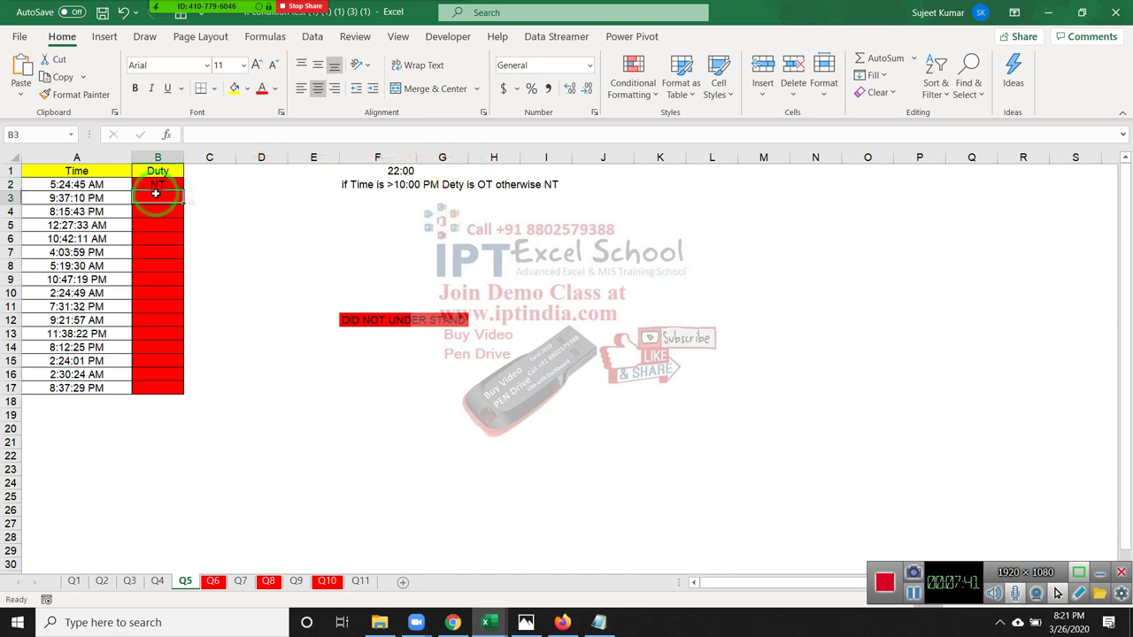
{"action": "type", "text": "=IF("}
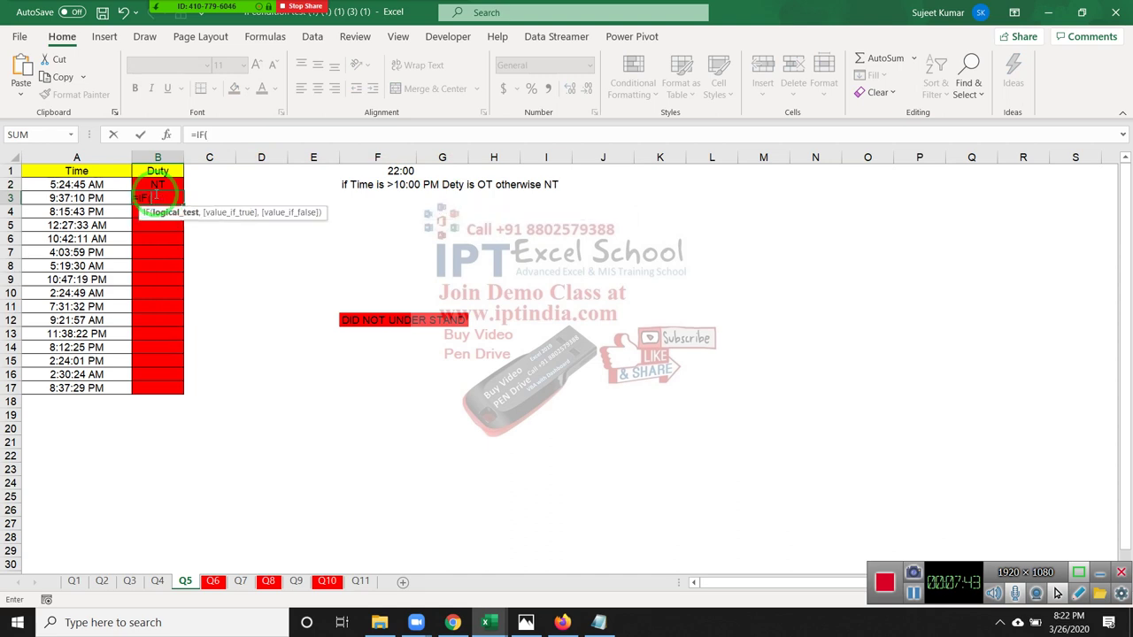
{"action": "type", "text": "ti"}
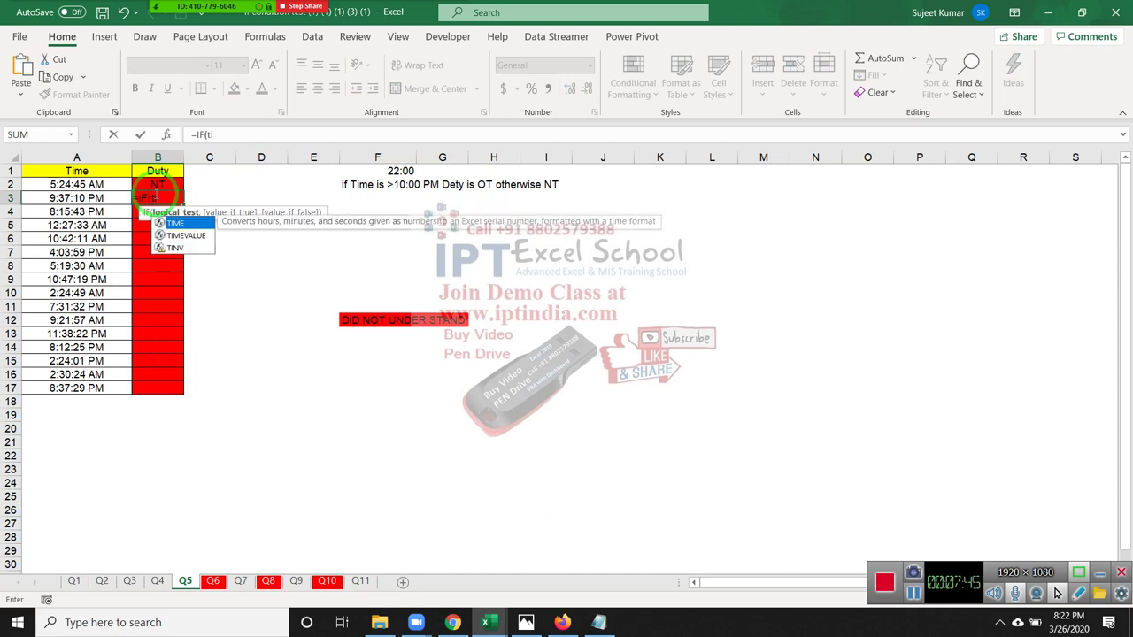
{"action": "key", "text": "Tab"}
{"action": "type", "text": "22"}
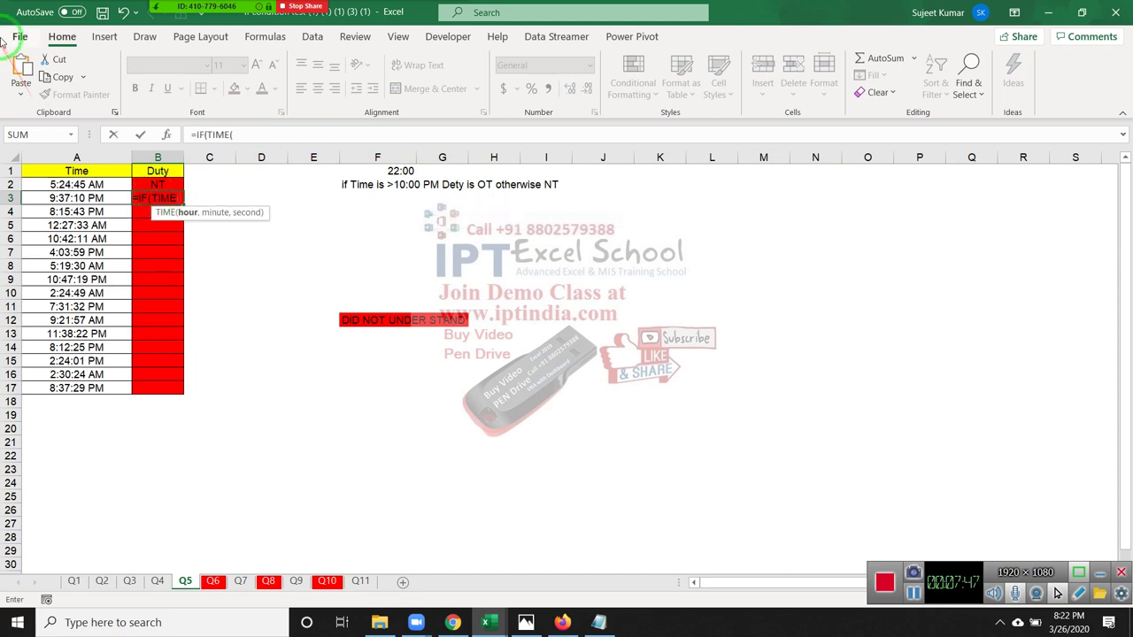
{"action": "type", "text": ","}
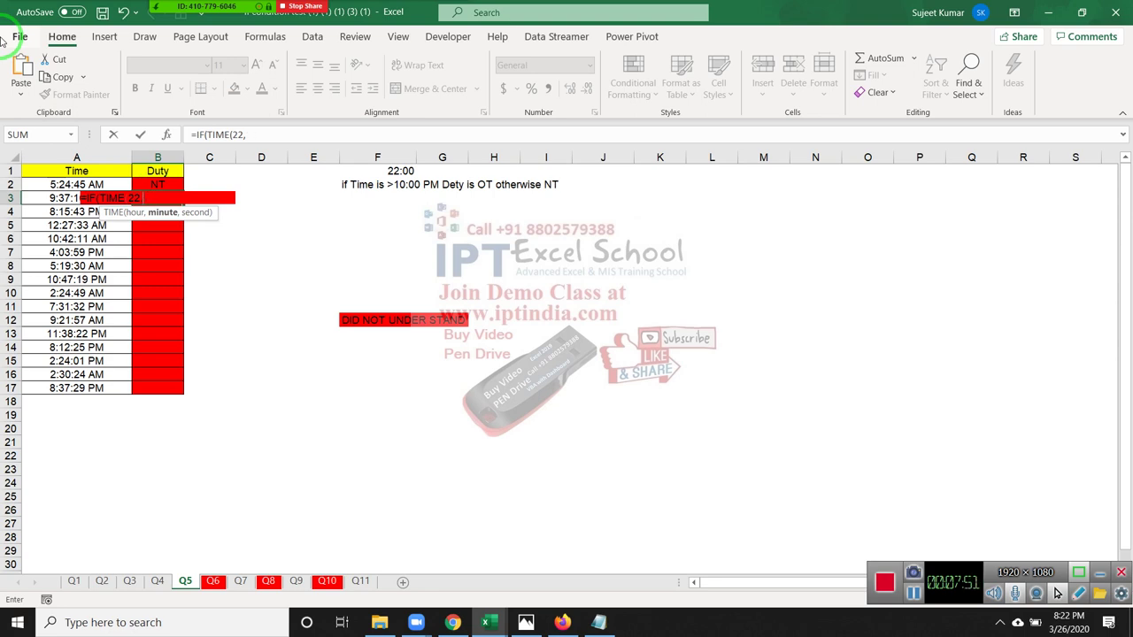
{"action": "type", "text": "0,0"}
{"action": "type", "text": ")"}
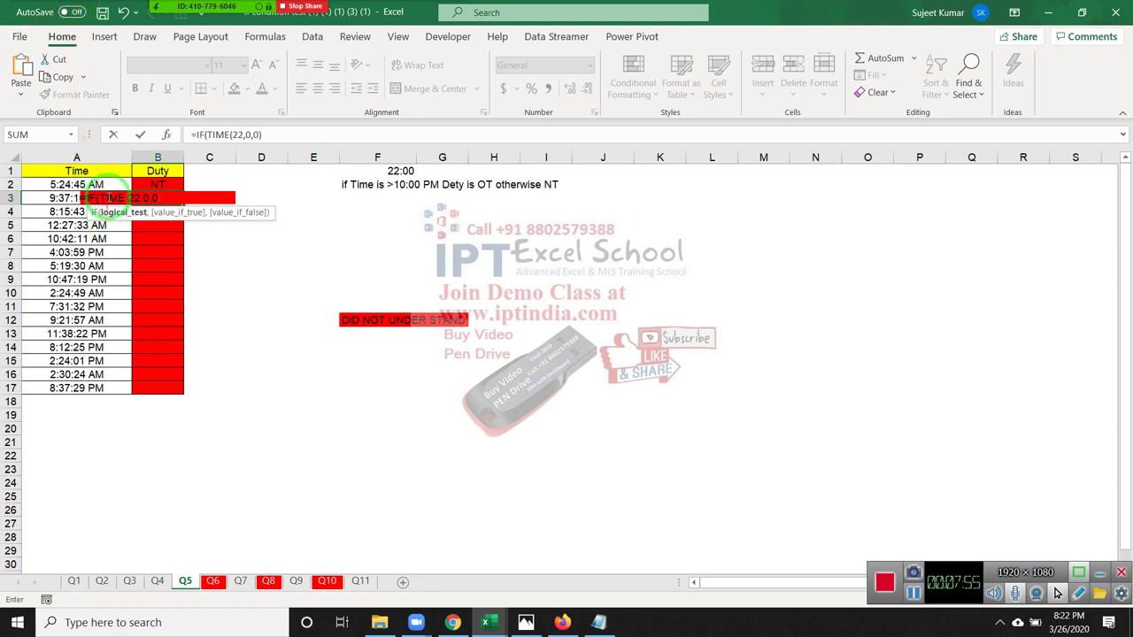
{"action": "left_click", "coordinate": [54, 199]}
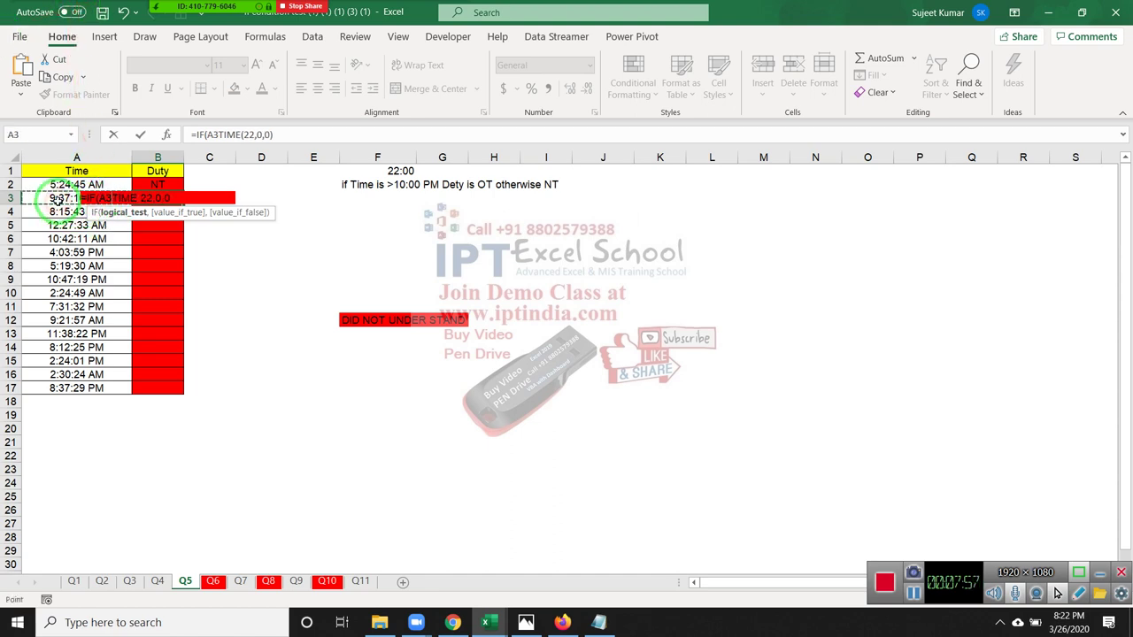
{"action": "type", "text": ">"}
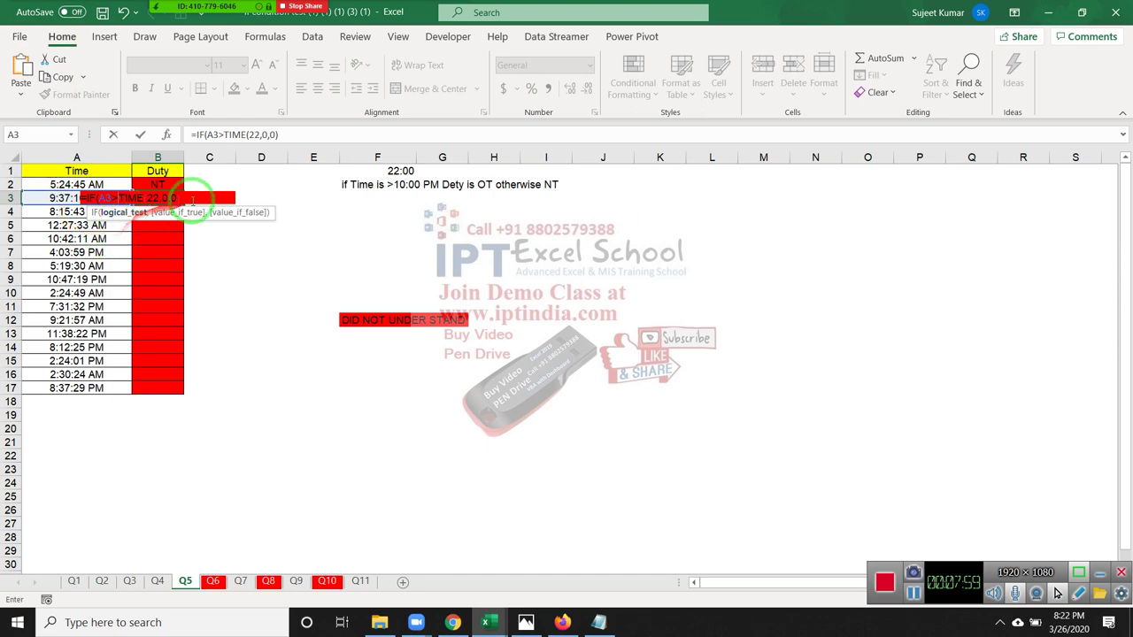
{"action": "left_click", "coordinate": [193, 201]}
{"action": "type", "text": ",\""}
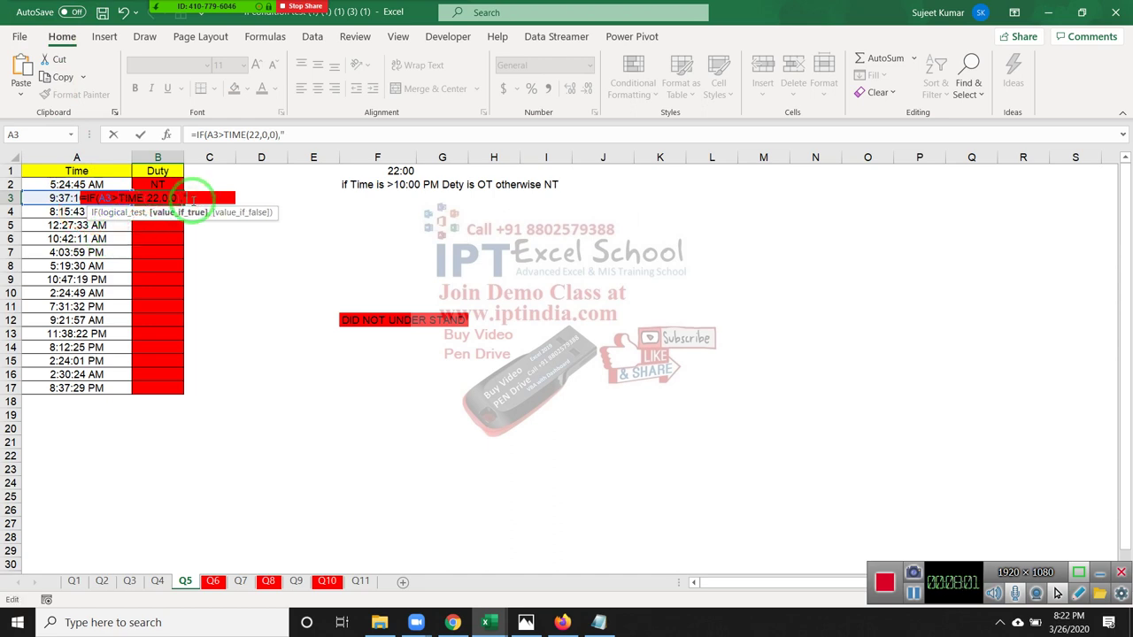
{"action": "type", "text": "OT\""}
{"action": "type", "text": ",\"NT\""}
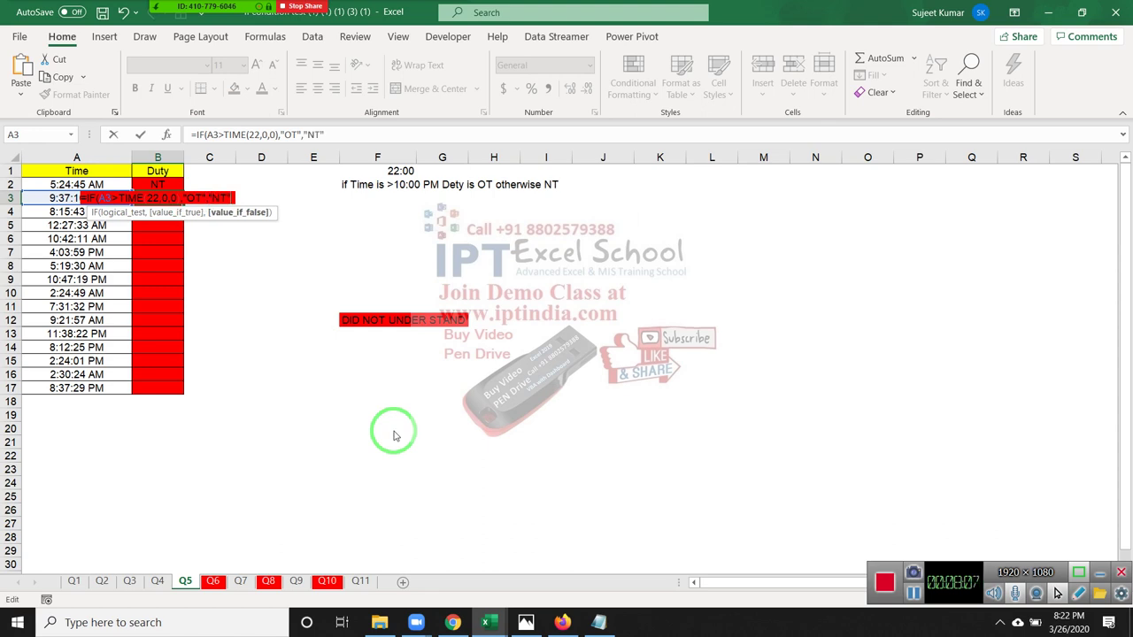
{"action": "key", "text": "Return"}
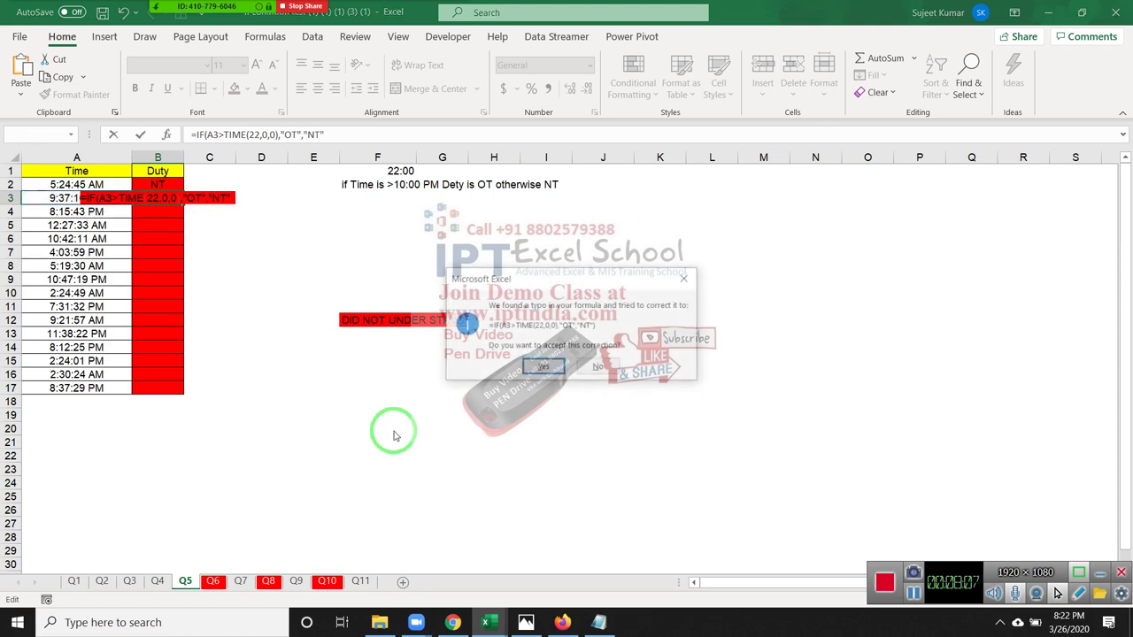
{"action": "key", "text": "Return"}
{"action": "key", "text": "Up"}
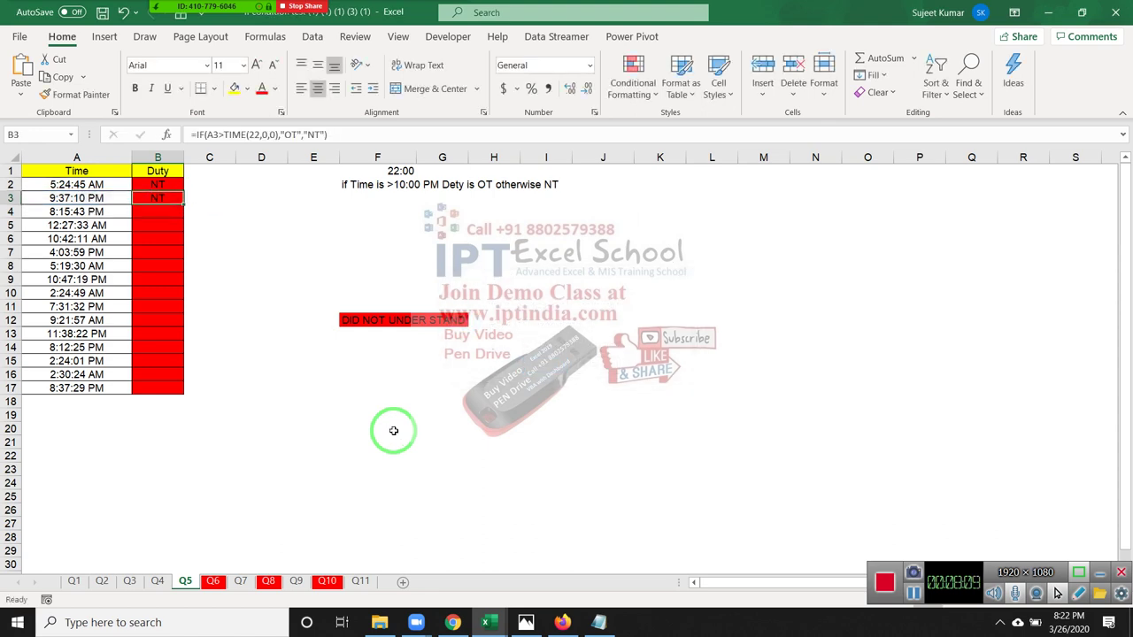
- Switch to sheet Q6 and review the five subject conditions in H2's AND formula
{"action": "left_click", "coordinate": [212, 582]}
{"action": "left_click", "coordinate": [250, 347]}
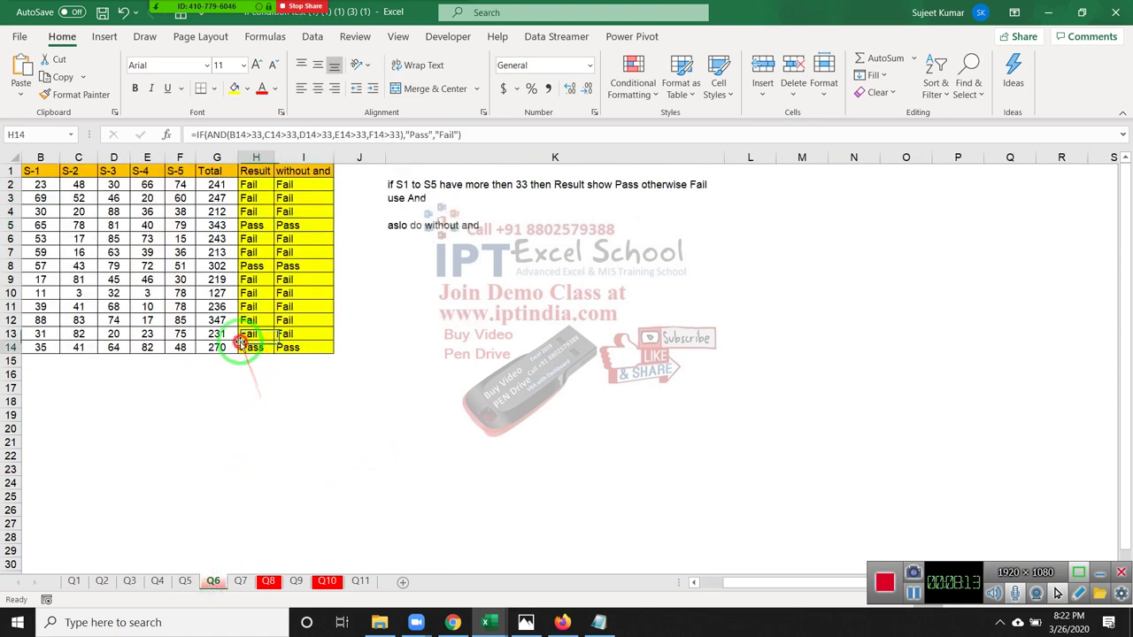
{"action": "left_click", "coordinate": [252, 184]}
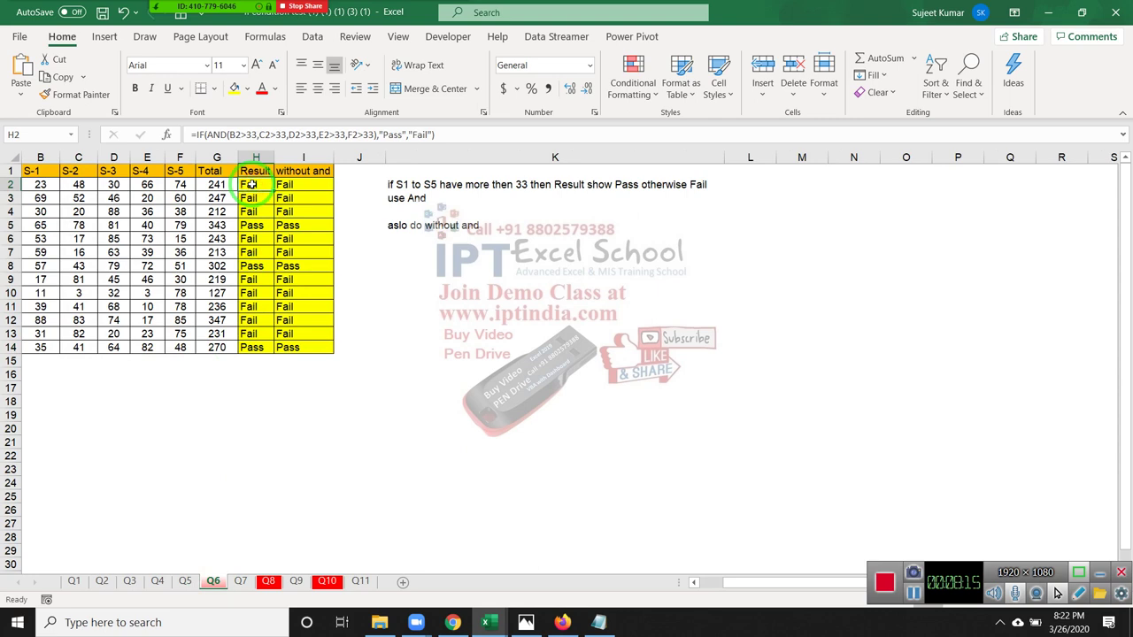
{"action": "double_click", "coordinate": [253, 185]}
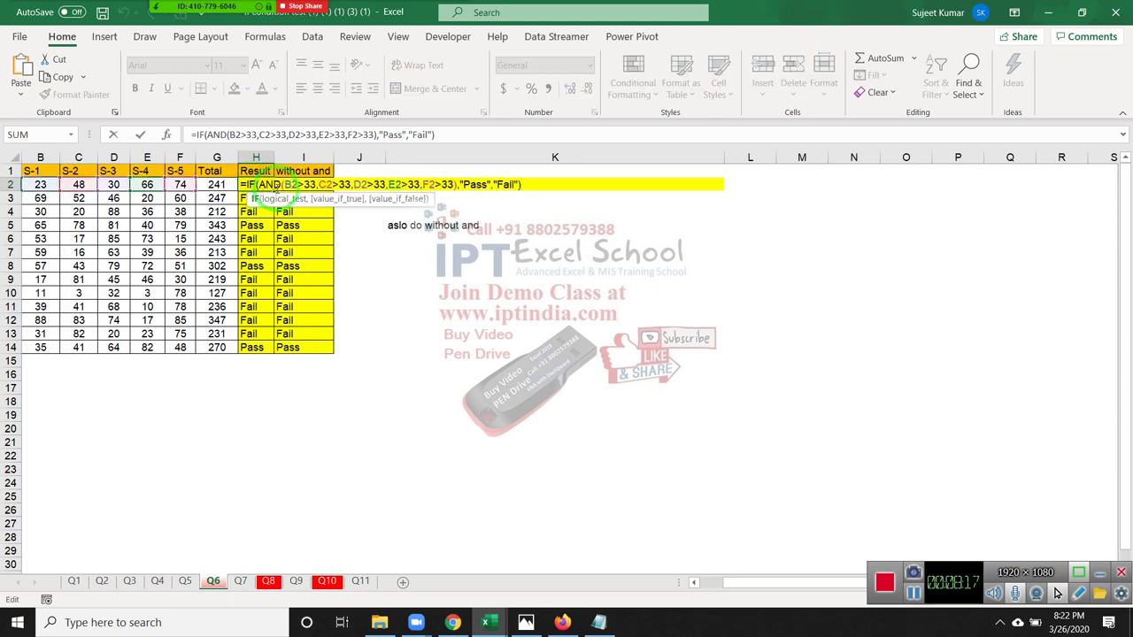
{"action": "mouse_move", "coordinate": [281, 184]}
{"action": "left_mouse_down"}
{"action": "mouse_move", "coordinate": [476, 183]}
{"action": "mouse_move", "coordinate": [455, 184]}
{"action": "left_mouse_up"}
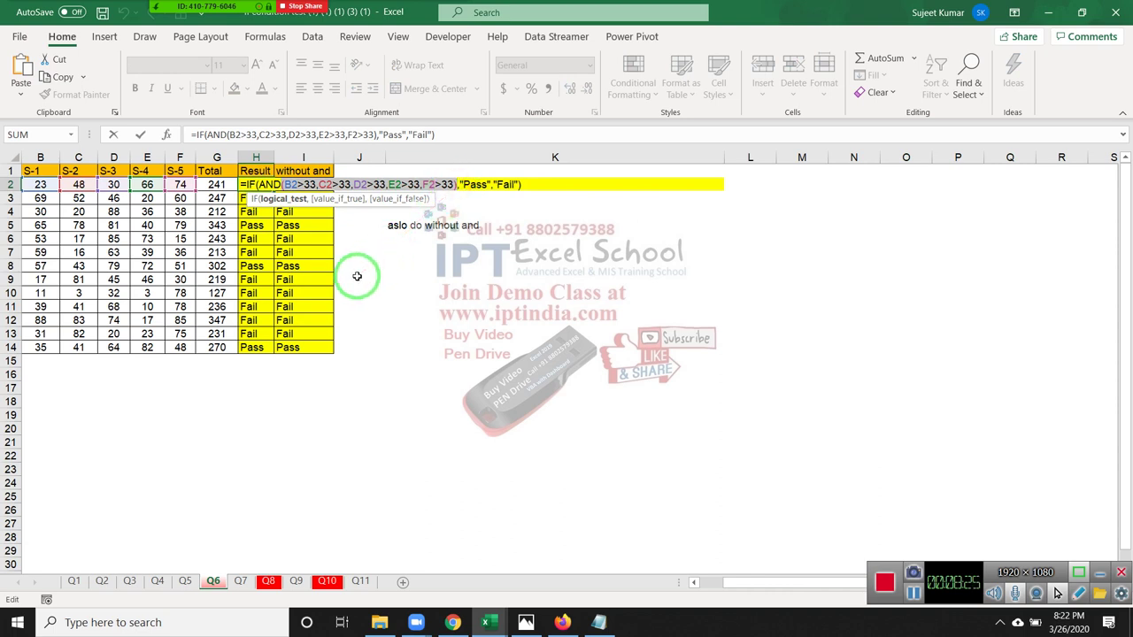
{"action": "key", "text": "Escape"}
- Review the COUNTIF formula in I2 without changes, then switch to sheet Q7
{"action": "left_click", "coordinate": [310, 185]}
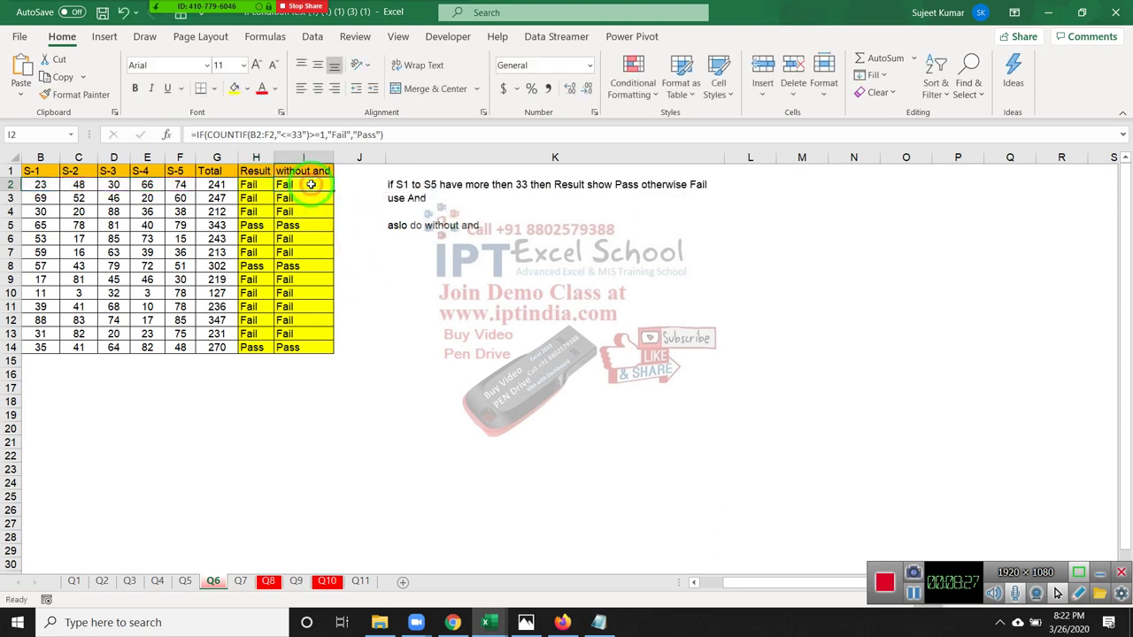
{"action": "double_click", "coordinate": [310, 184]}
{"action": "key", "text": "Escape"}
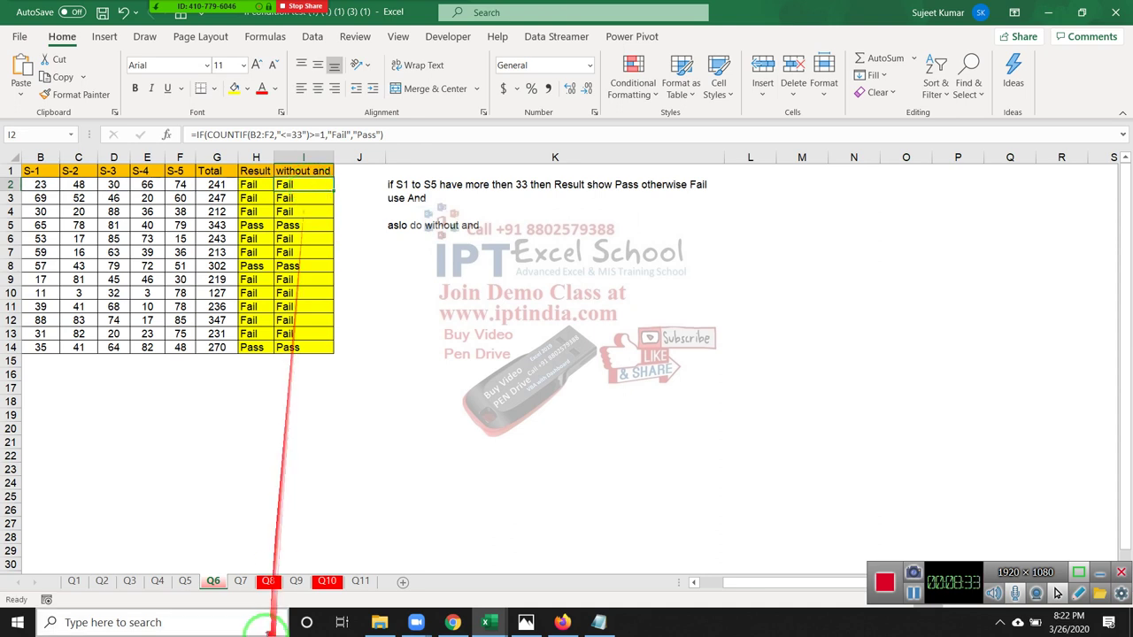
{"action": "left_click", "coordinate": [241, 581]}
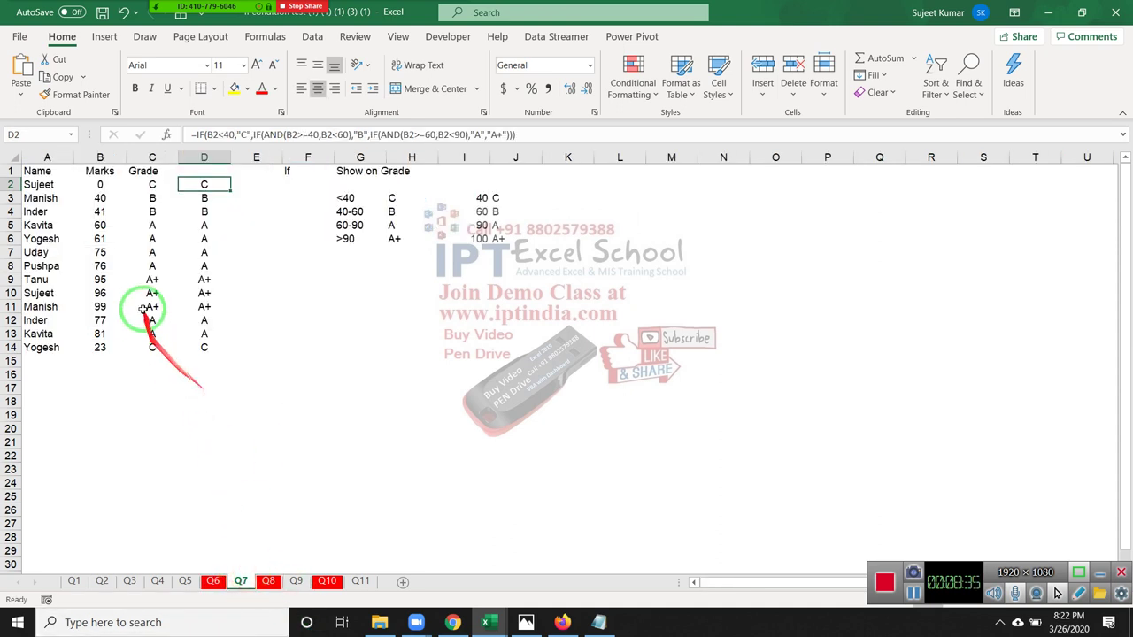
{"action": "left_click", "coordinate": [152, 184]}
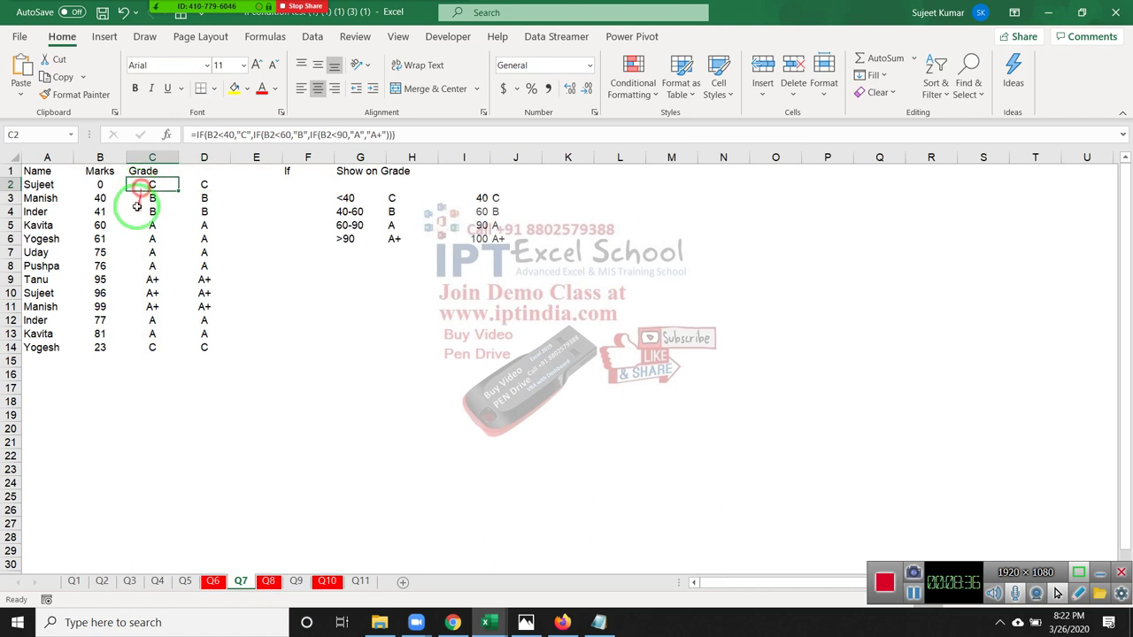
{"action": "double_click", "coordinate": [131, 184]}
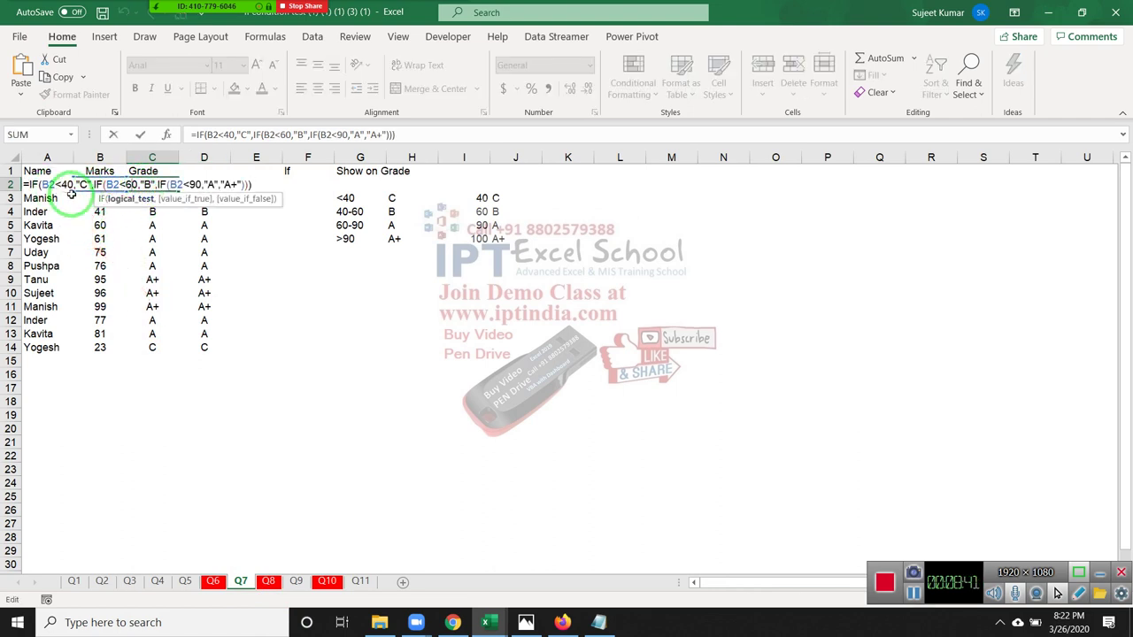
{"action": "double_click", "coordinate": [82, 184]}
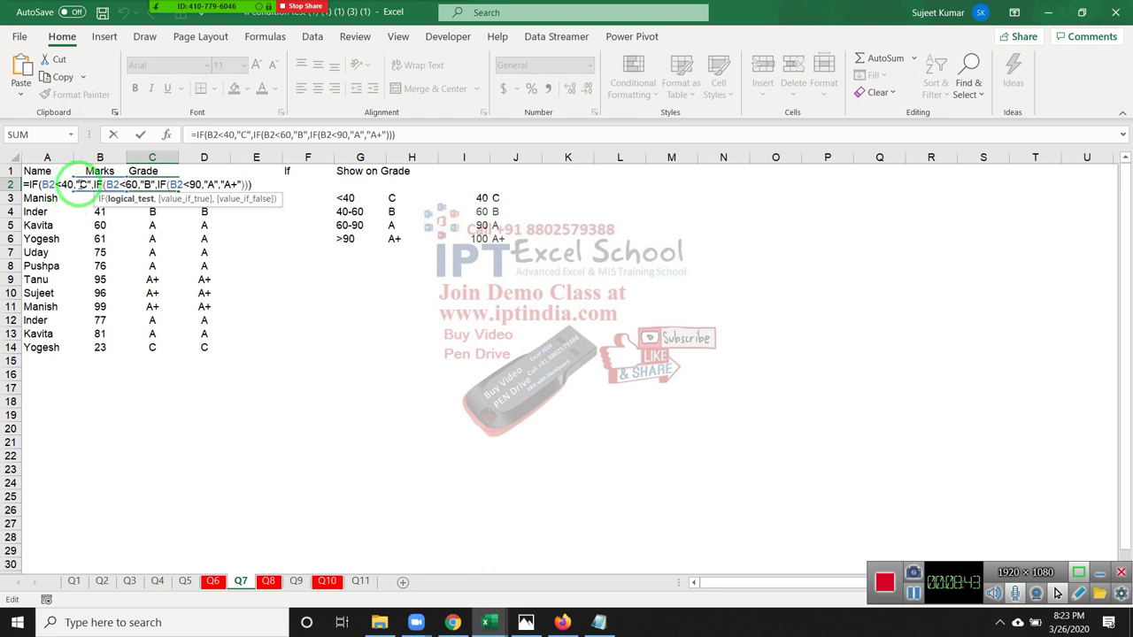
{"action": "left_click", "coordinate": [58, 184]}
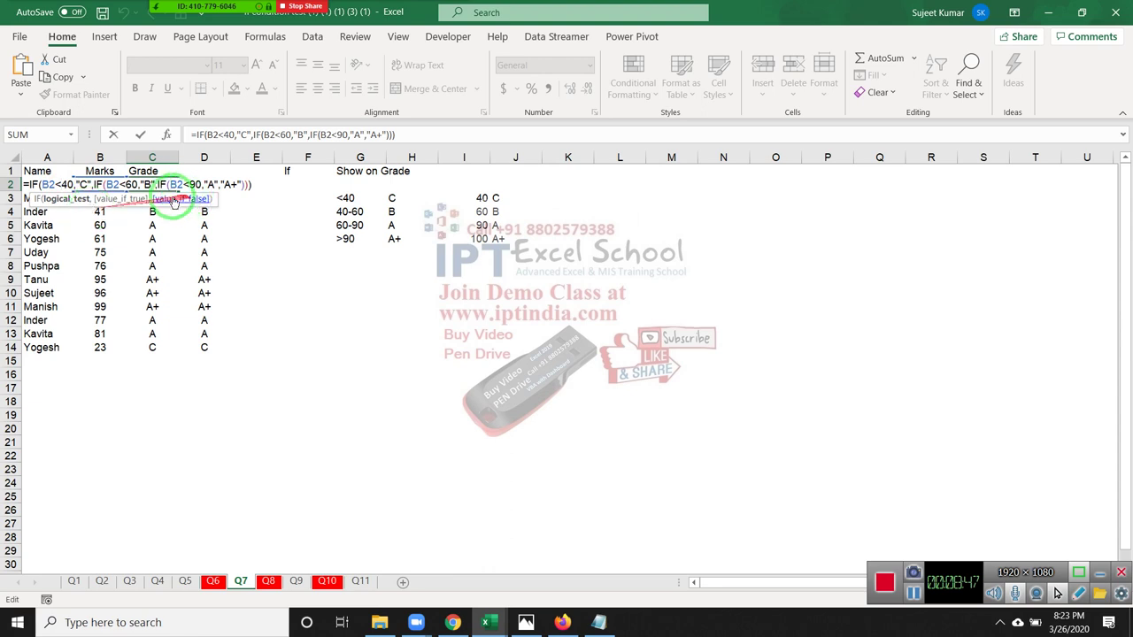
{"action": "left_click", "coordinate": [121, 184]}
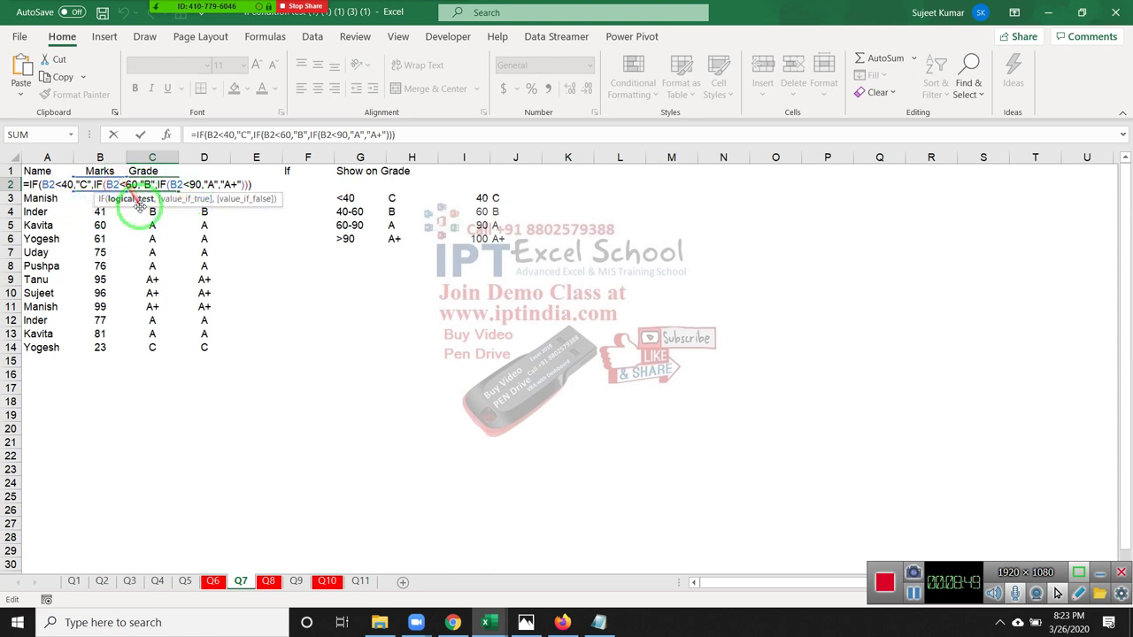
{"action": "left_click", "coordinate": [168, 184]}
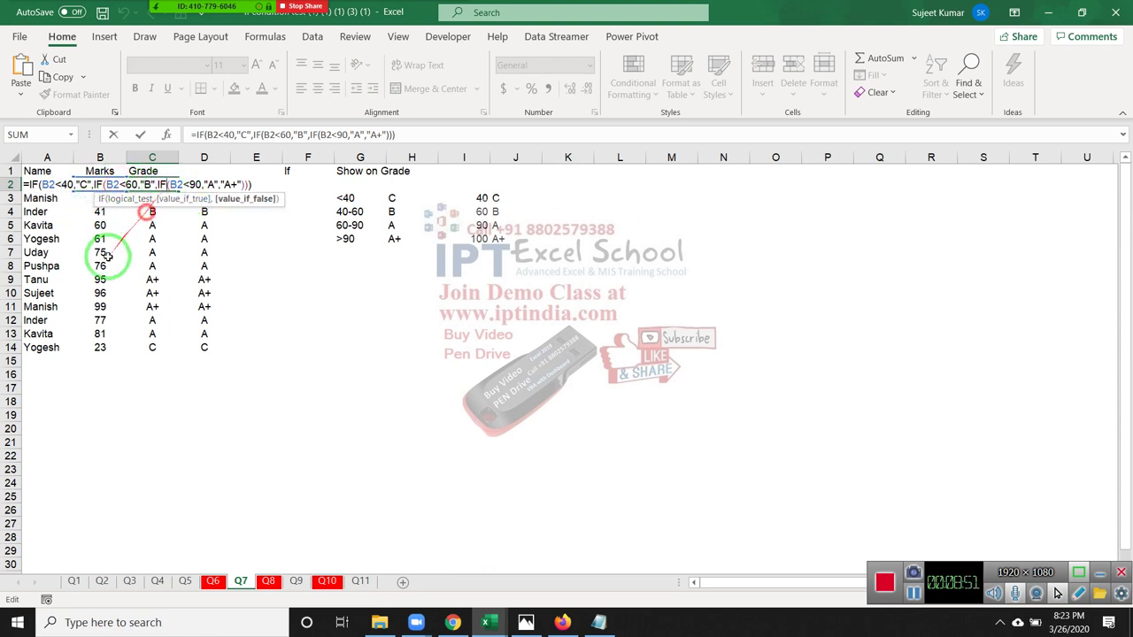
{"action": "left_click", "coordinate": [183, 186]}
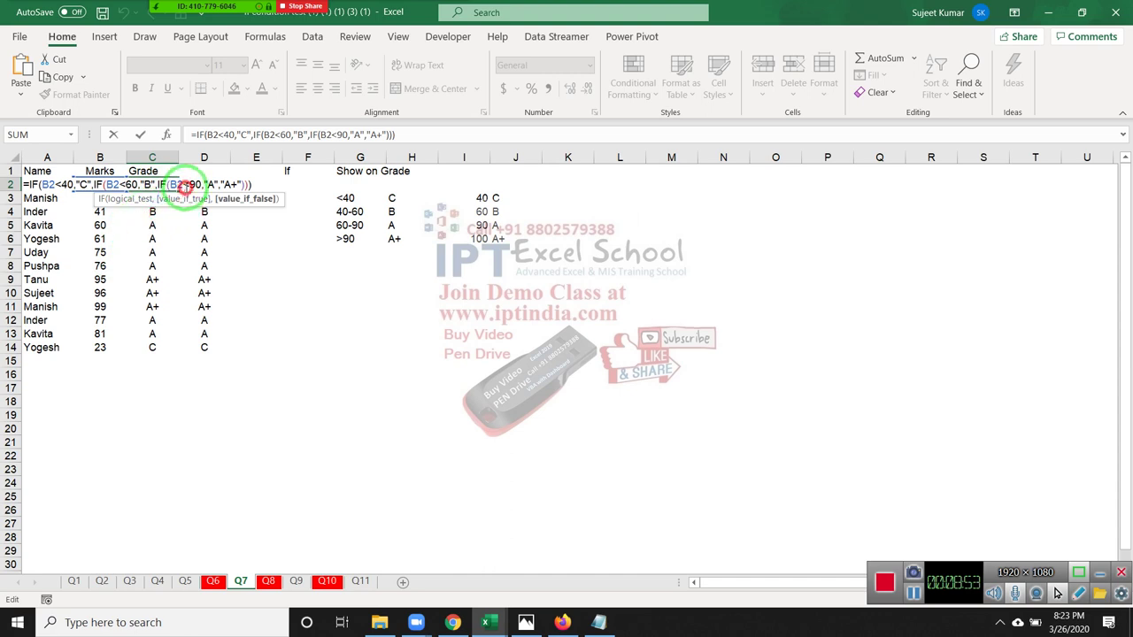
{"action": "left_click", "coordinate": [227, 184]}
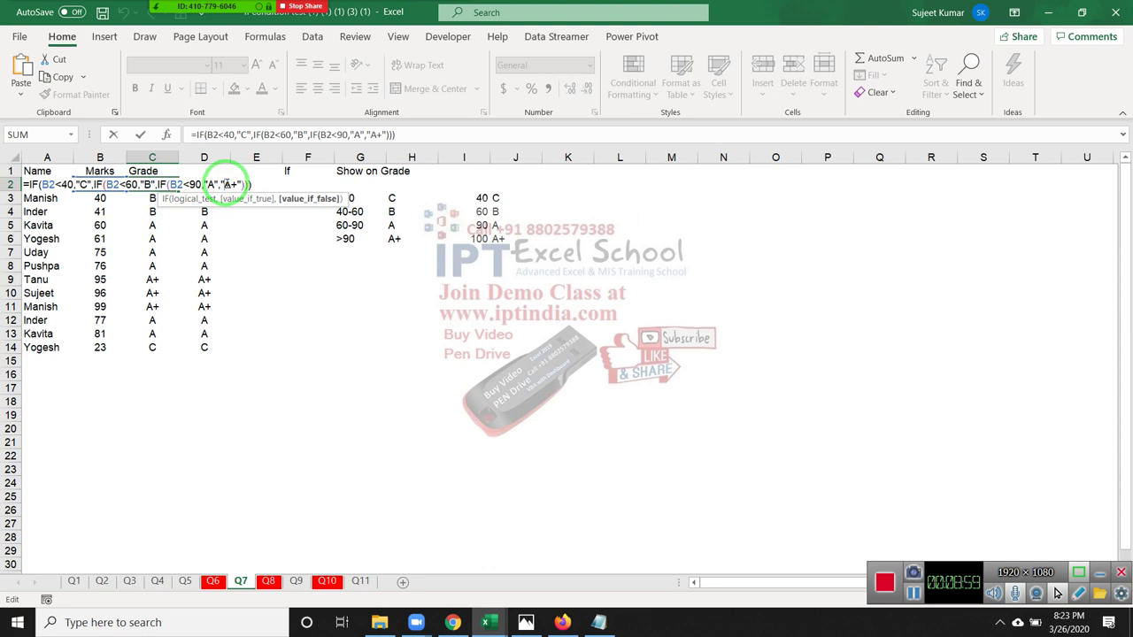
{"action": "key", "text": "Return"}
{"action": "key", "text": "Up"}
{"action": "left_click", "coordinate": [226, 183]}
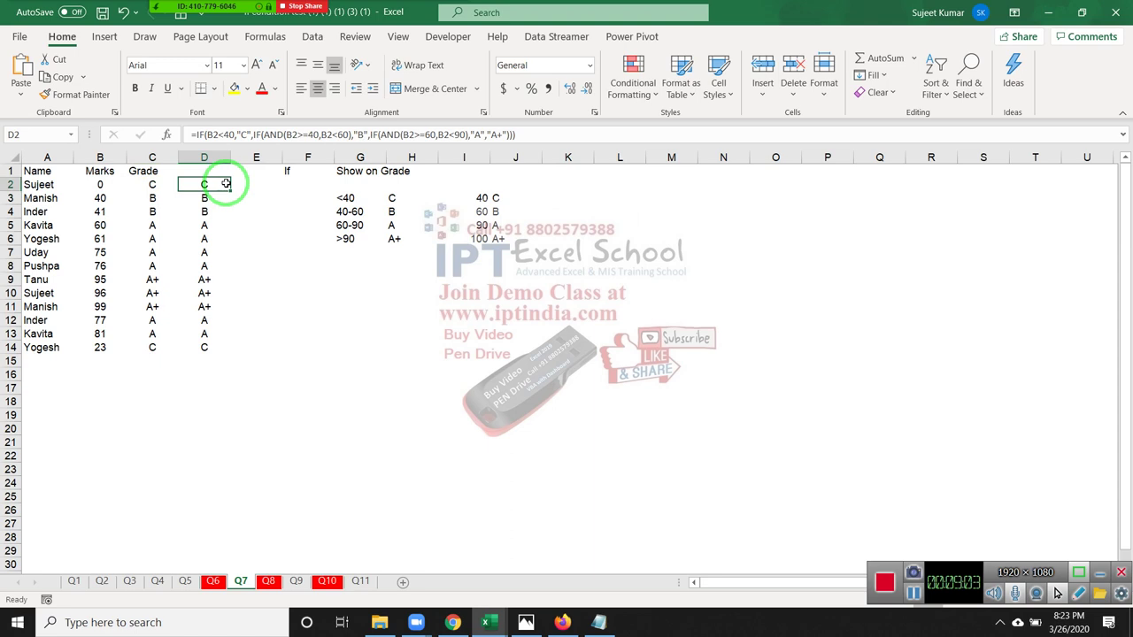
{"action": "double_click", "coordinate": [226, 183]}
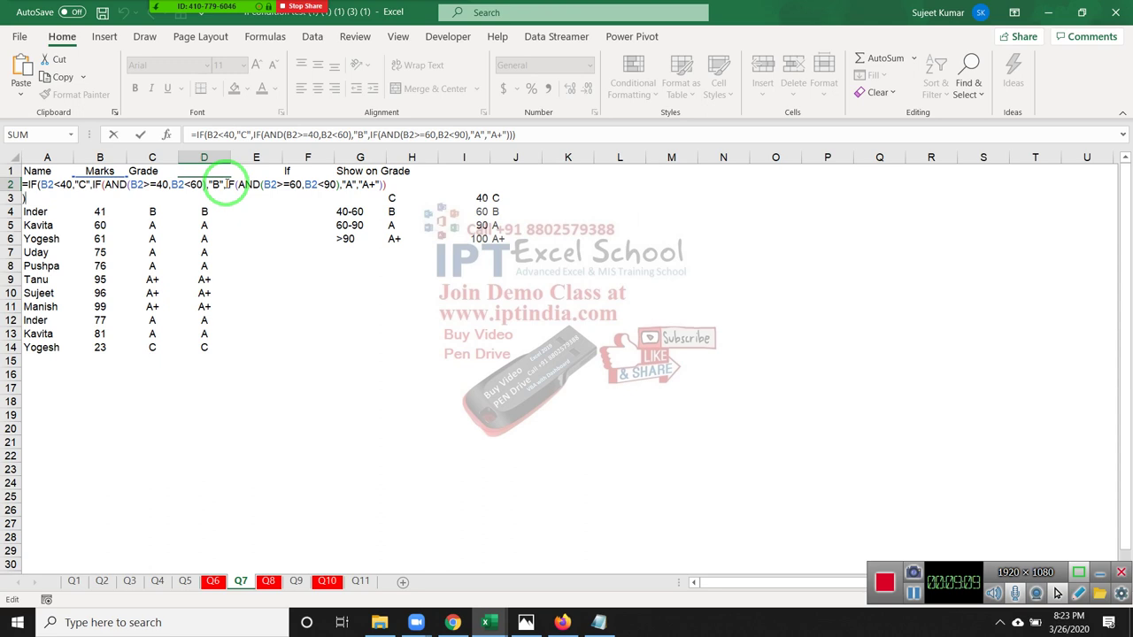
{"action": "key", "text": "Escape"}
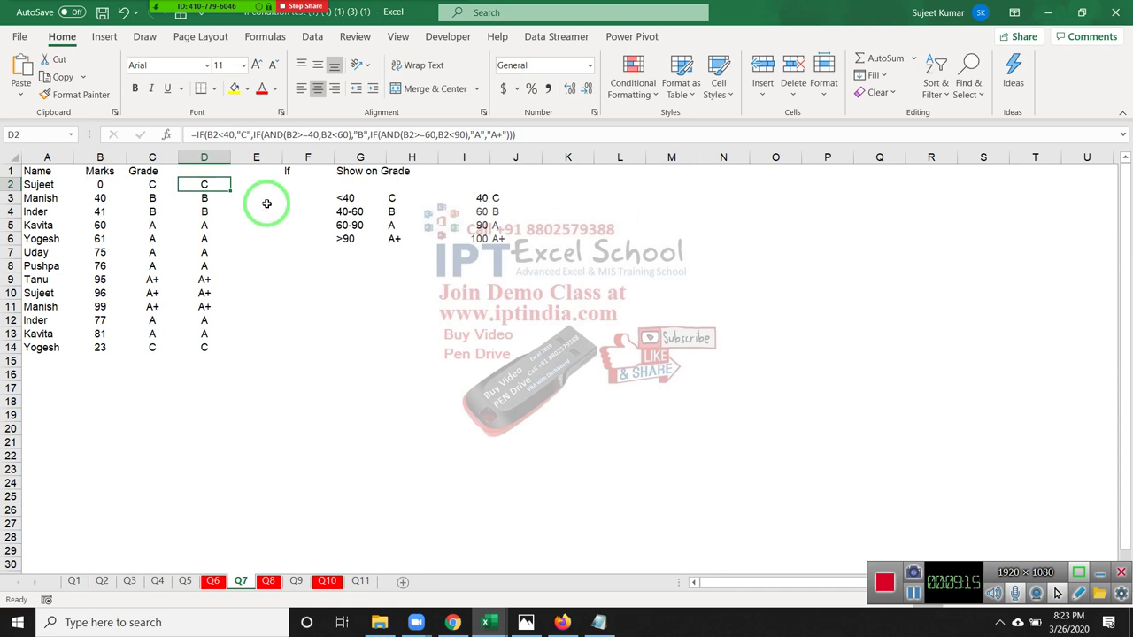
- Add an 85-95 band labelled Extr in G9:H9 below the grade table
{"action": "left_click", "coordinate": [373, 278]}
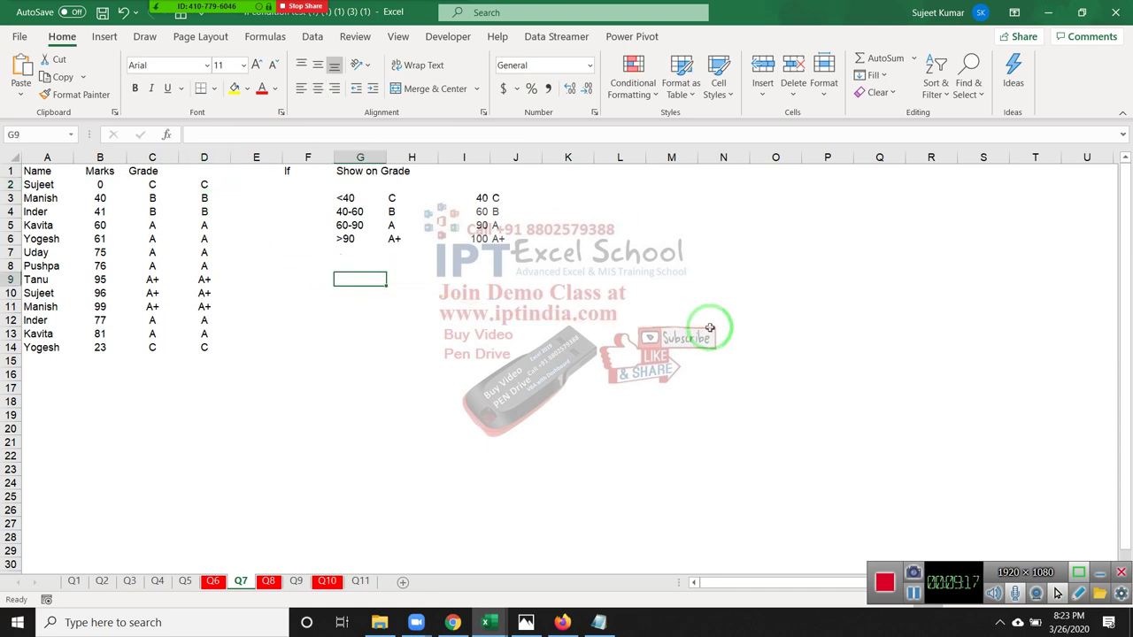
{"action": "type", "text": "85-95"}
{"action": "key", "text": "Tab"}
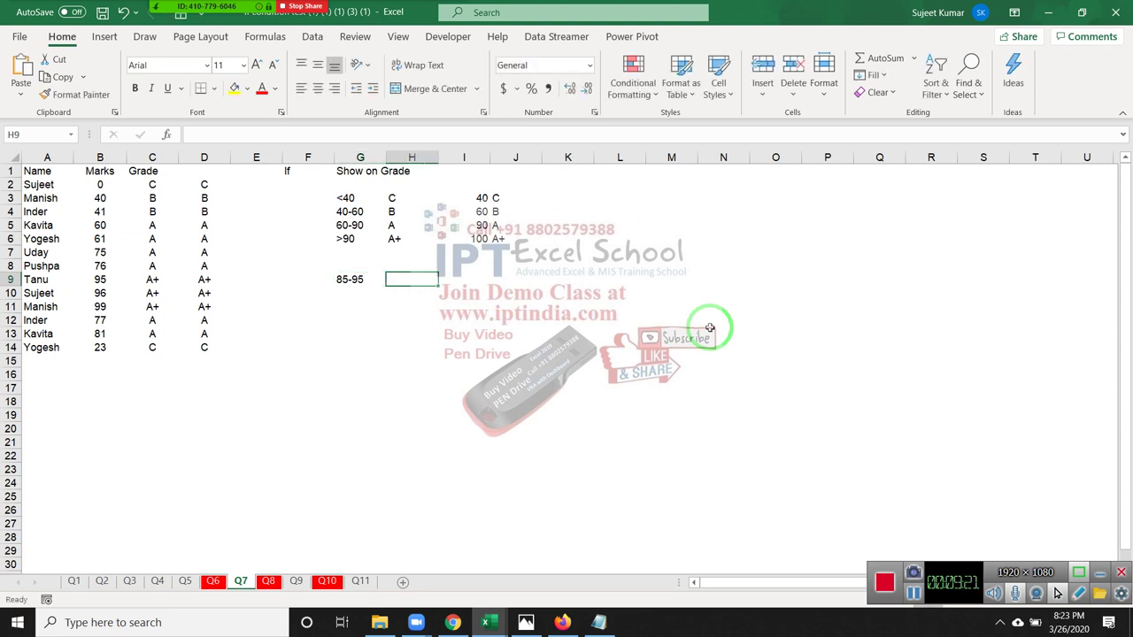
{"action": "type", "text": "Extr"}
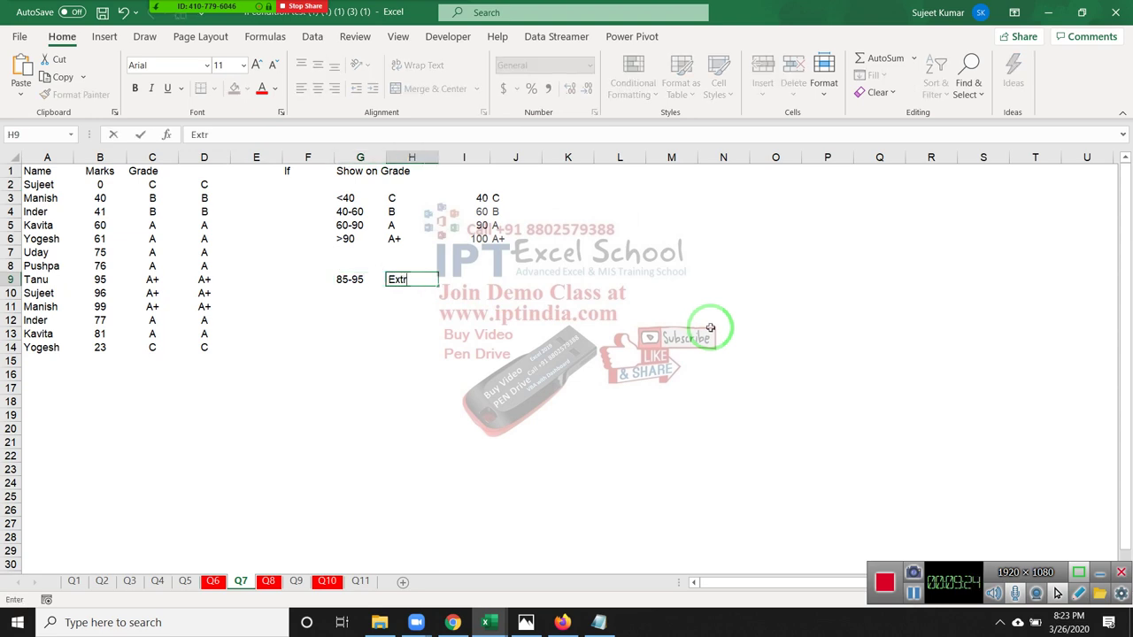
{"action": "key", "text": "Return"}
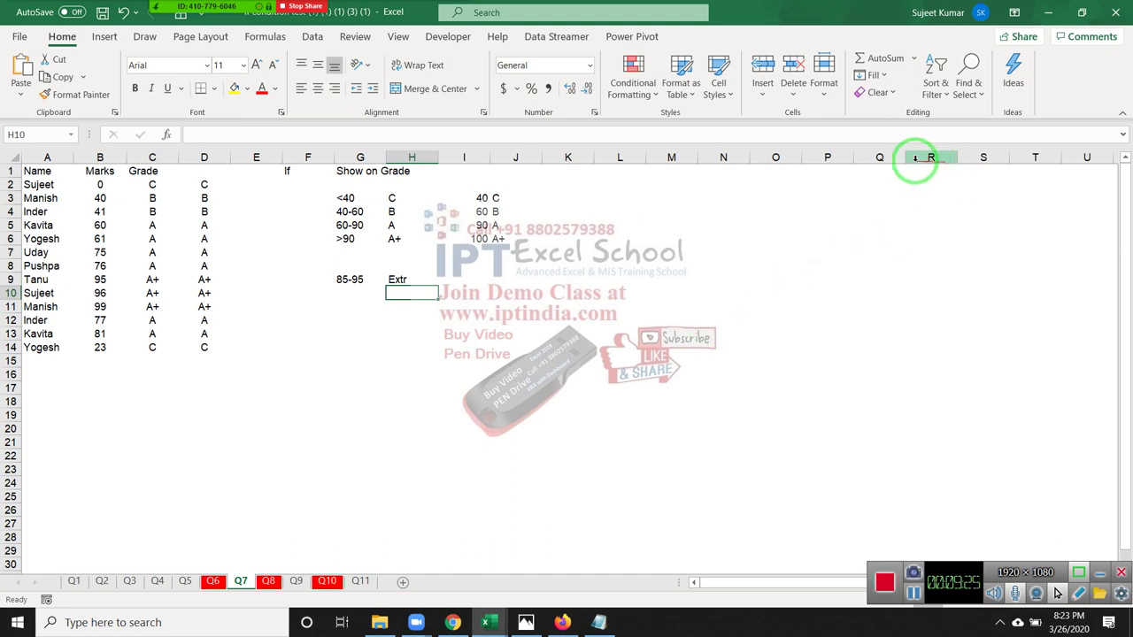
{"action": "left_click_drag", "start_coordinate": [354, 280], "coordinate": [395, 280]}
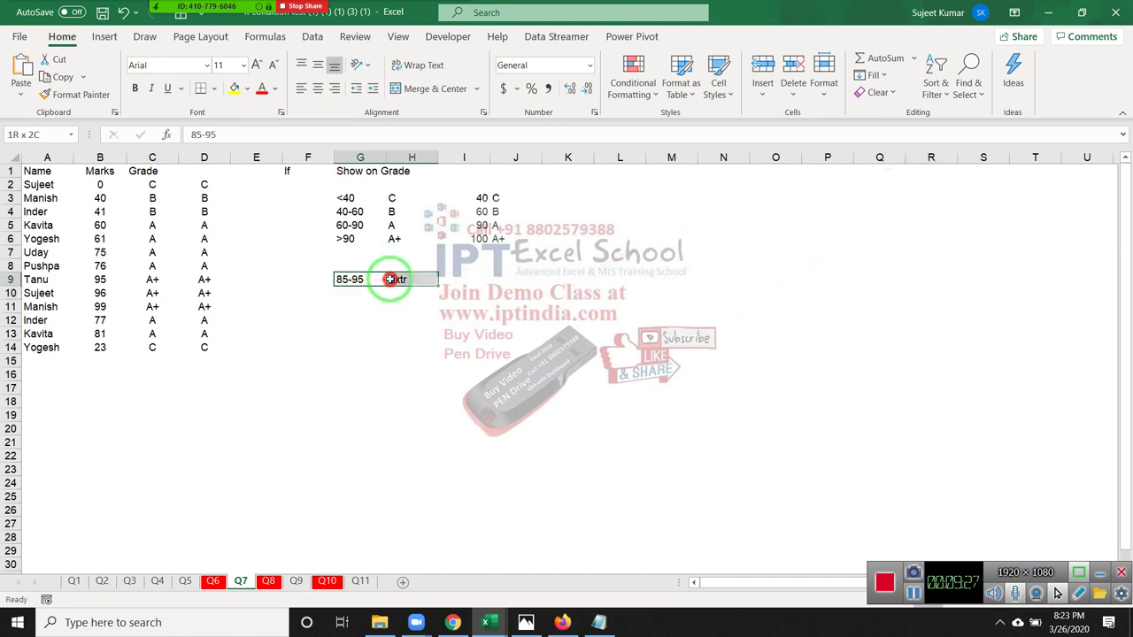
- In E2, begin an IF formula with a nested AND function, correcting the mistyped 'nad'
{"action": "left_click", "coordinate": [236, 185]}
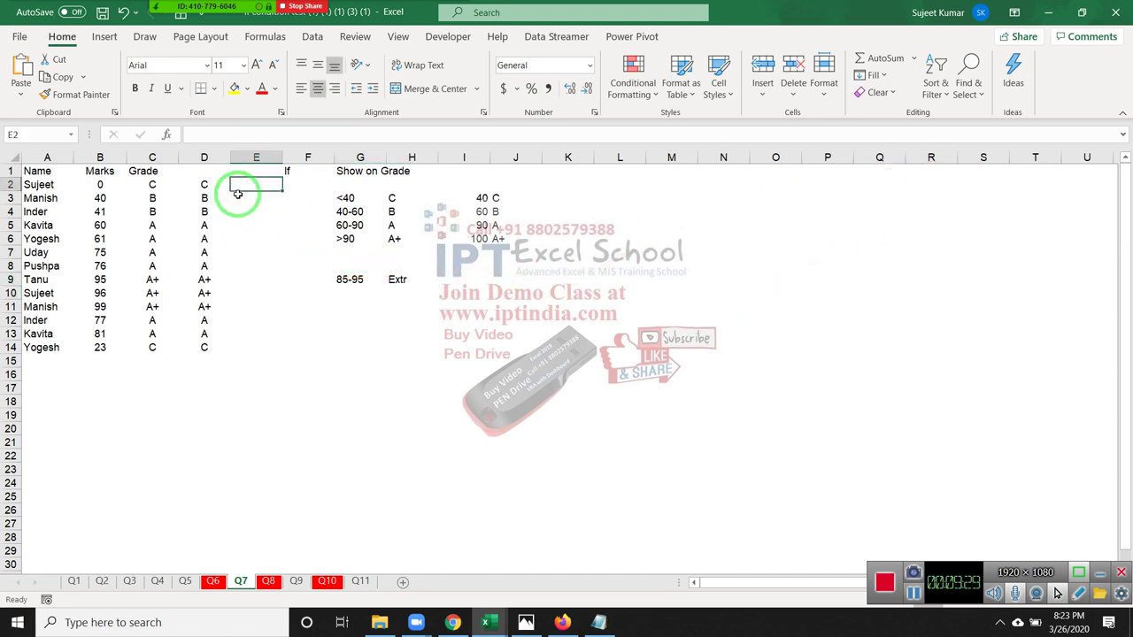
{"action": "key", "text": "Left"}
{"action": "key", "text": "Right"}
{"action": "type", "text": "="}
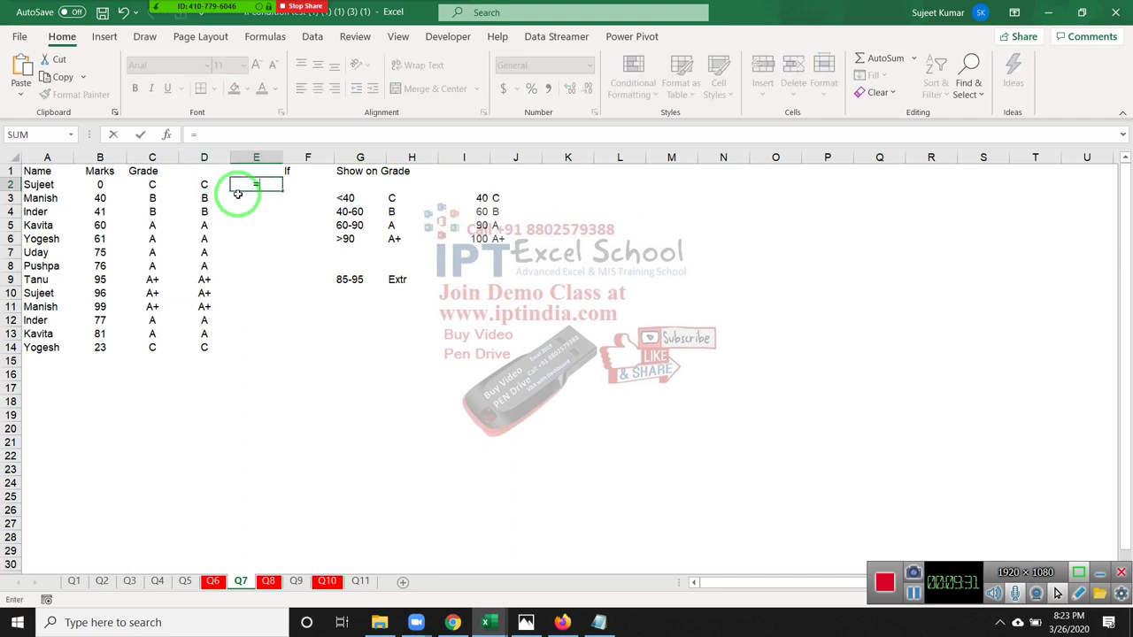
{"action": "type", "text": "if"}
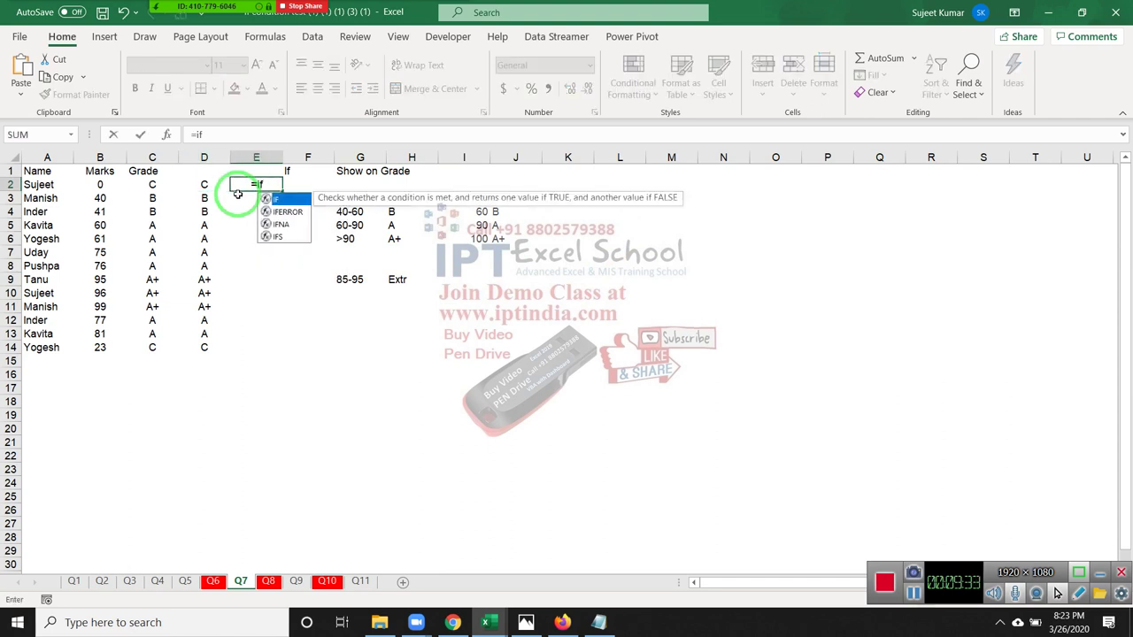
{"action": "key", "text": "Tab"}
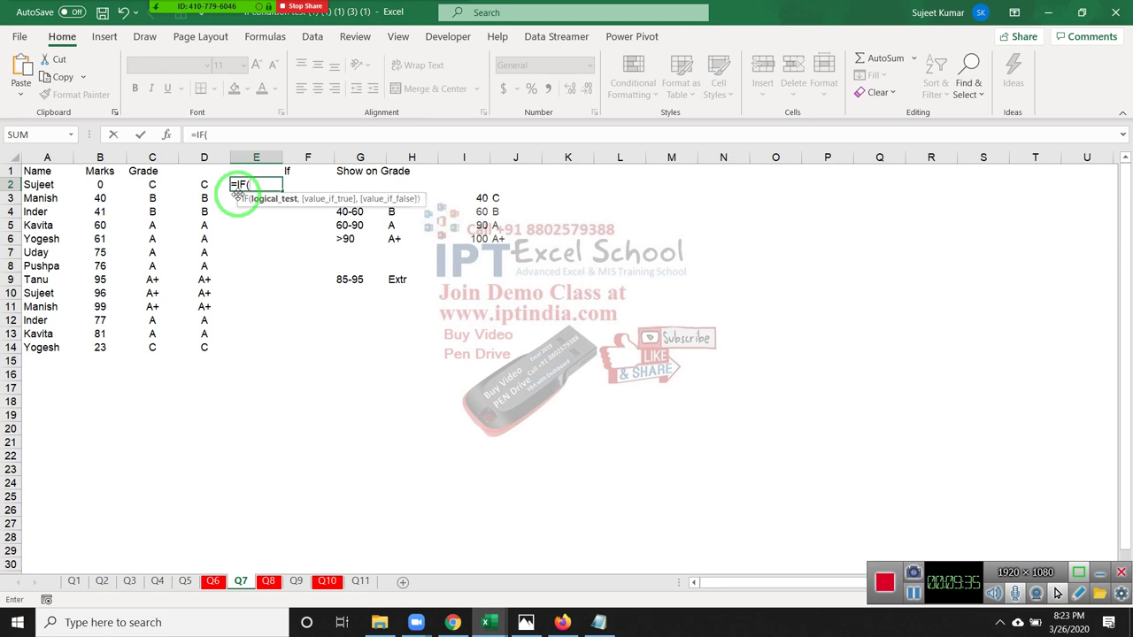
{"action": "type", "text": "nad"}
{"action": "key", "text": "Return"}
{"action": "key", "text": "Return"}
{"action": "key", "text": "BackSpace"}
{"action": "key", "text": "BackSpace"}
{"action": "key", "text": "BackSpace"}
{"action": "type", "text": "and"}
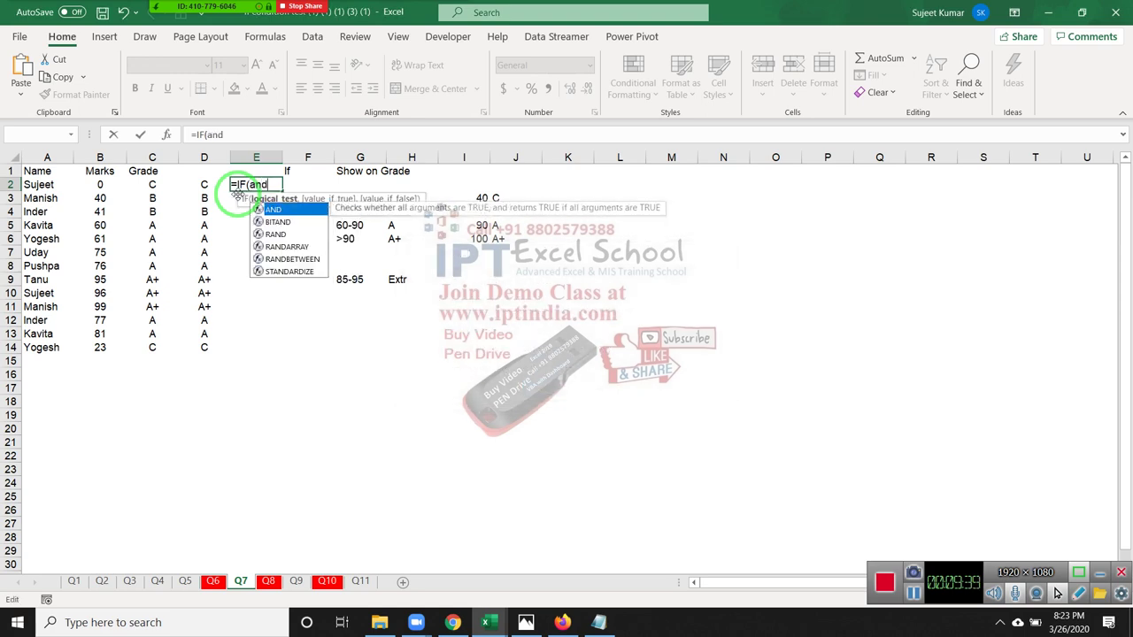
{"action": "key", "text": "Tab"}
{"action": "key", "text": "Left"}
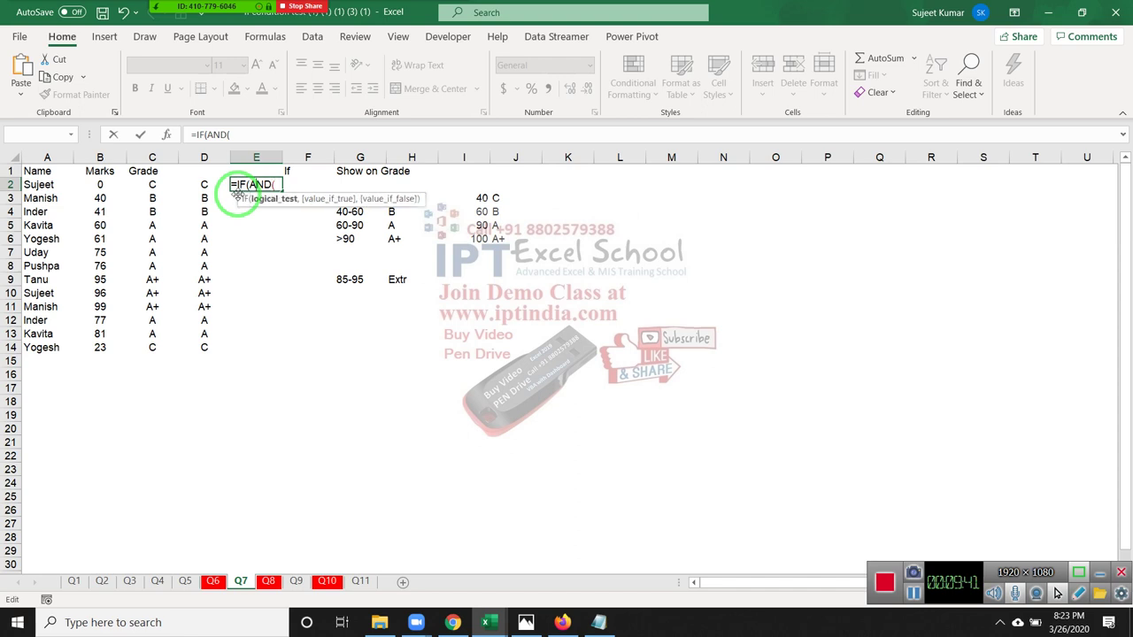
{"action": "key", "text": "Right"}
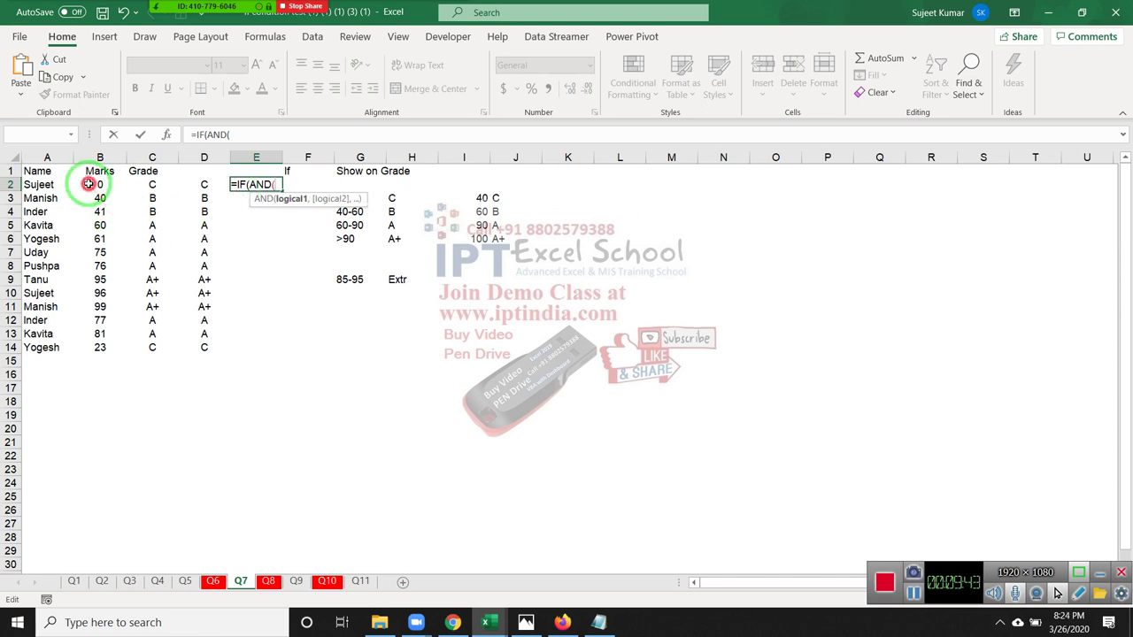
- Complete E2 as =IF(AND(B2>=85,B2<=95),"Extr") and accept Excel's suggested correction
{"action": "left_click", "coordinate": [89, 184]}
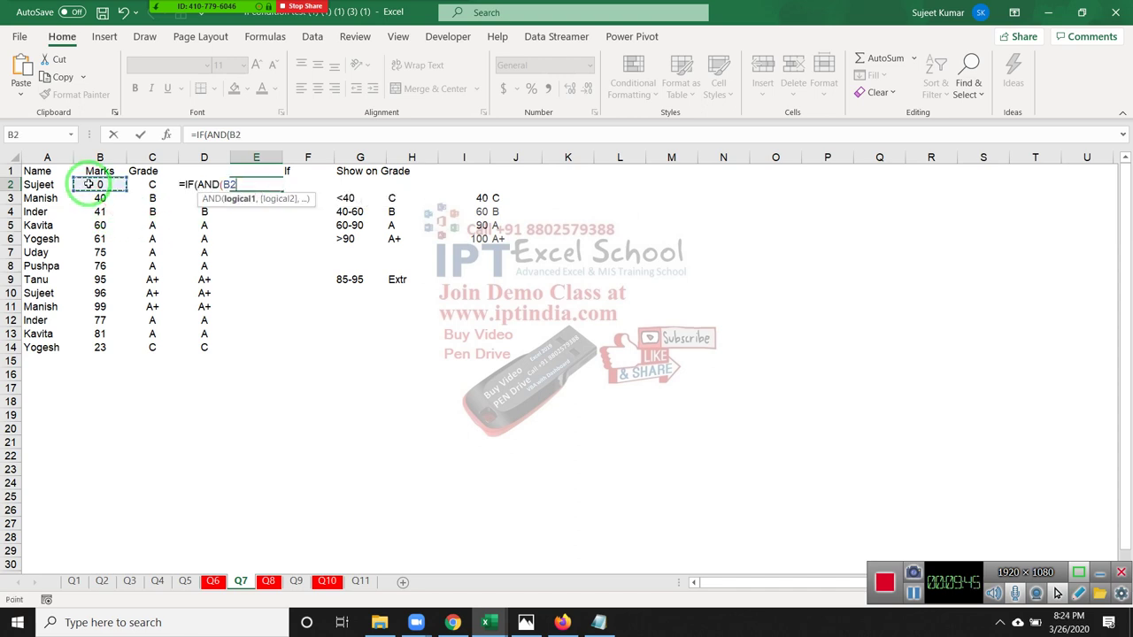
{"action": "type", "text": ">=85"}
{"action": "type", "text": ","}
{"action": "left_click", "coordinate": [88, 183]}
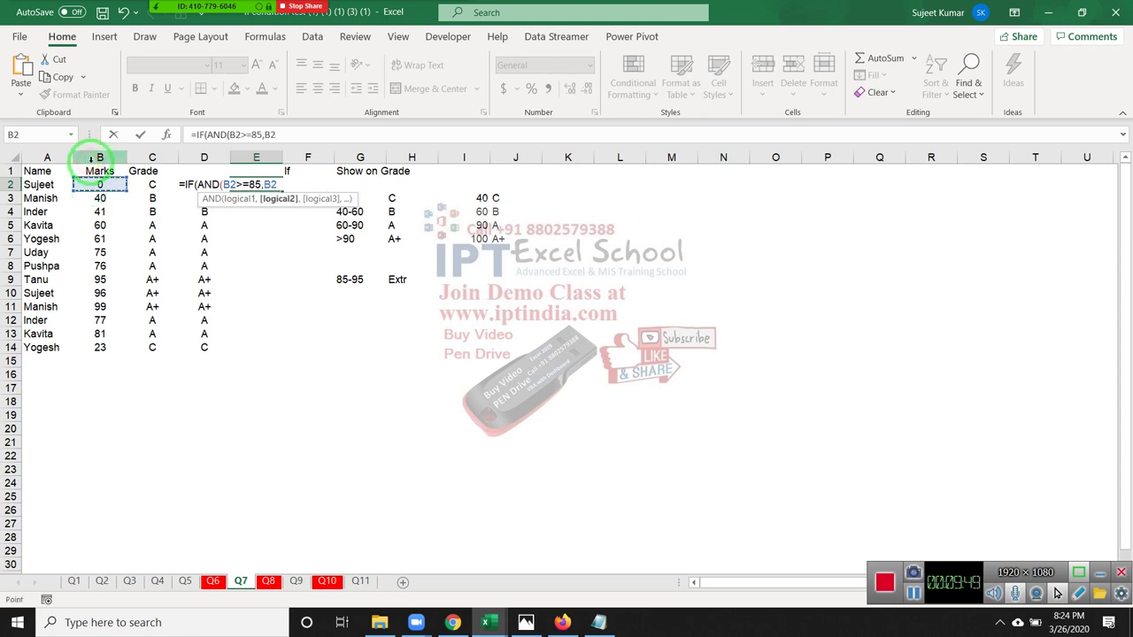
{"action": "type", "text": "<=9"}
{"action": "type", "text": "5)"}
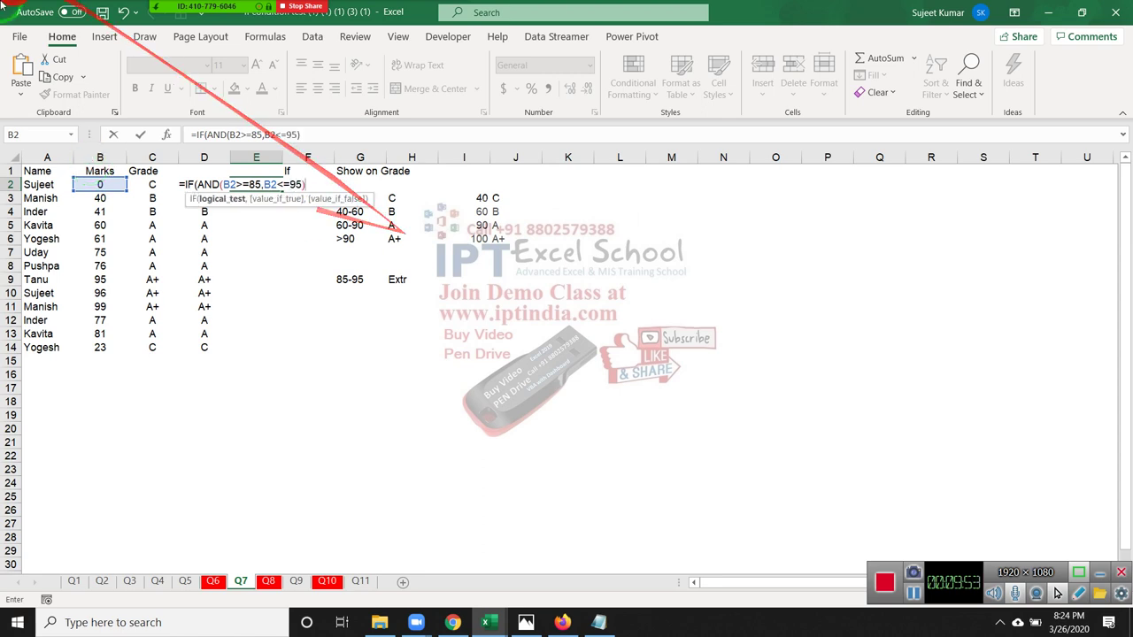
{"action": "mouse_move", "coordinate": [205, 5]}
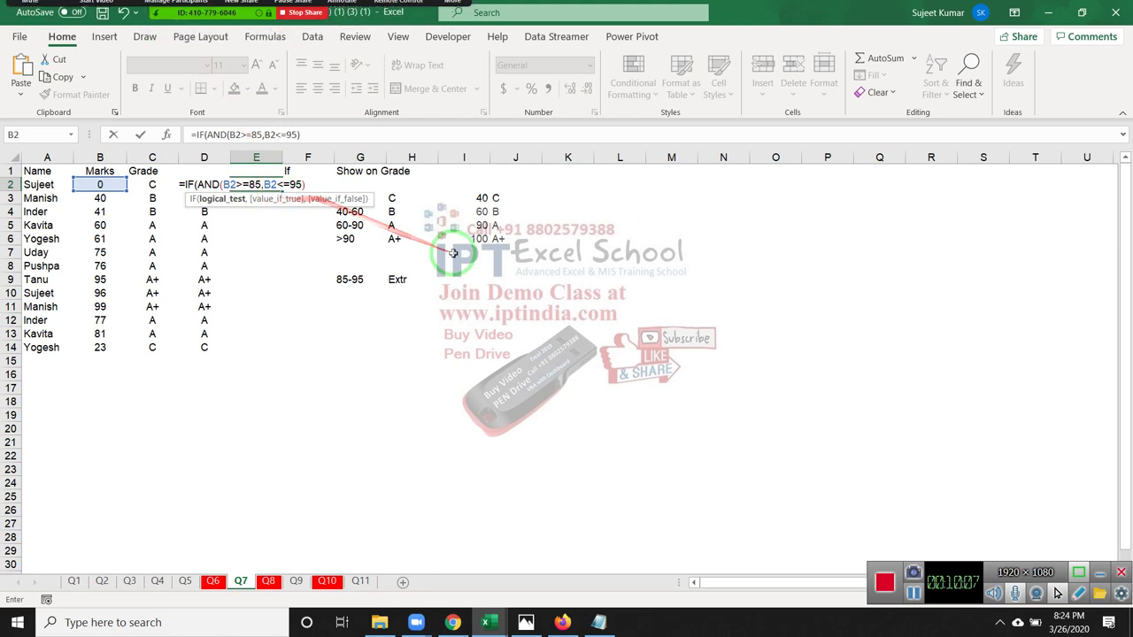
{"action": "type", "text": ",\""}
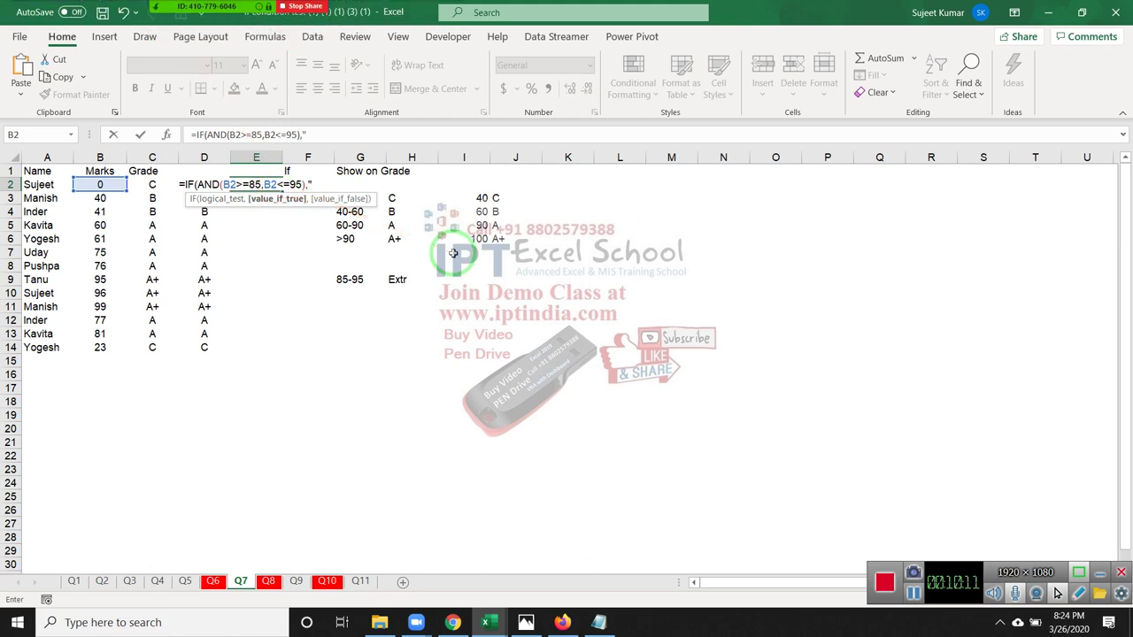
{"action": "type", "text": "Ex"}
{"action": "type", "text": "tr"}
{"action": "key", "text": "Return"}
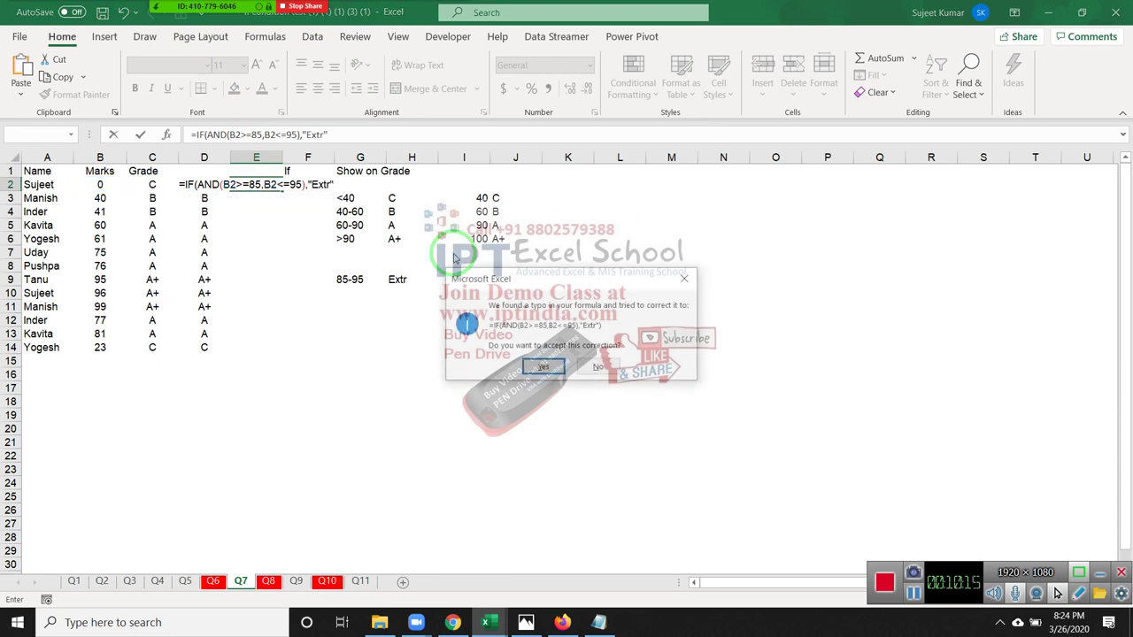
{"action": "key", "text": "Return"}
{"action": "key", "text": "Up"}
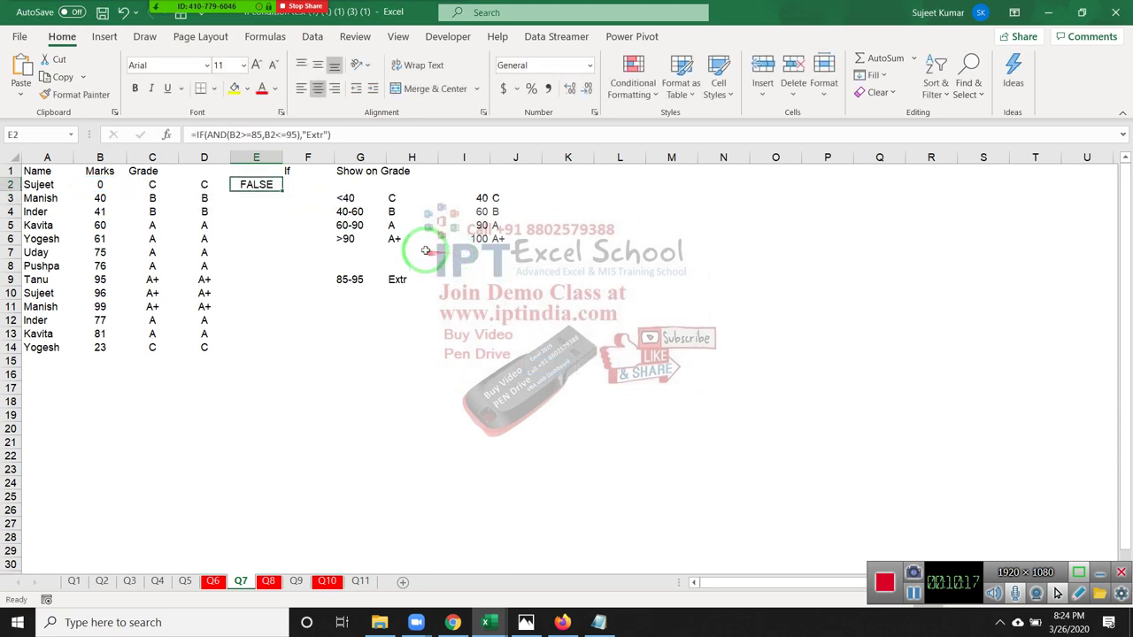
{"action": "left_click_drag", "start_coordinate": [344, 200], "coordinate": [344, 237]}
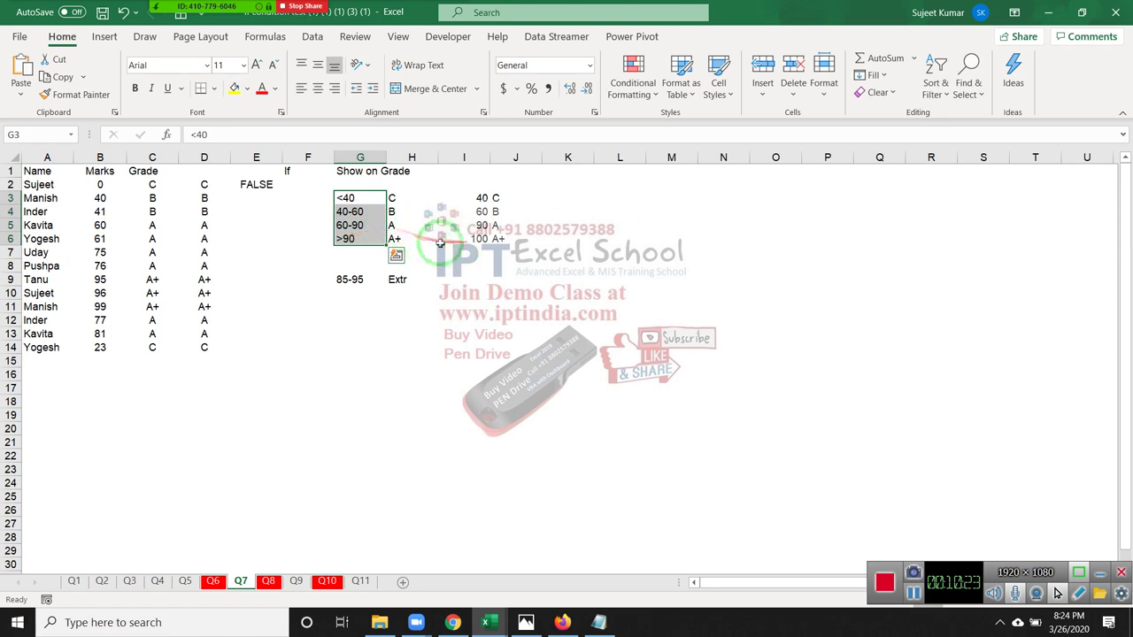
{"action": "left_click", "coordinate": [429, 242]}
{"action": "left_click_drag", "start_coordinate": [429, 243], "coordinate": [409, 200]}
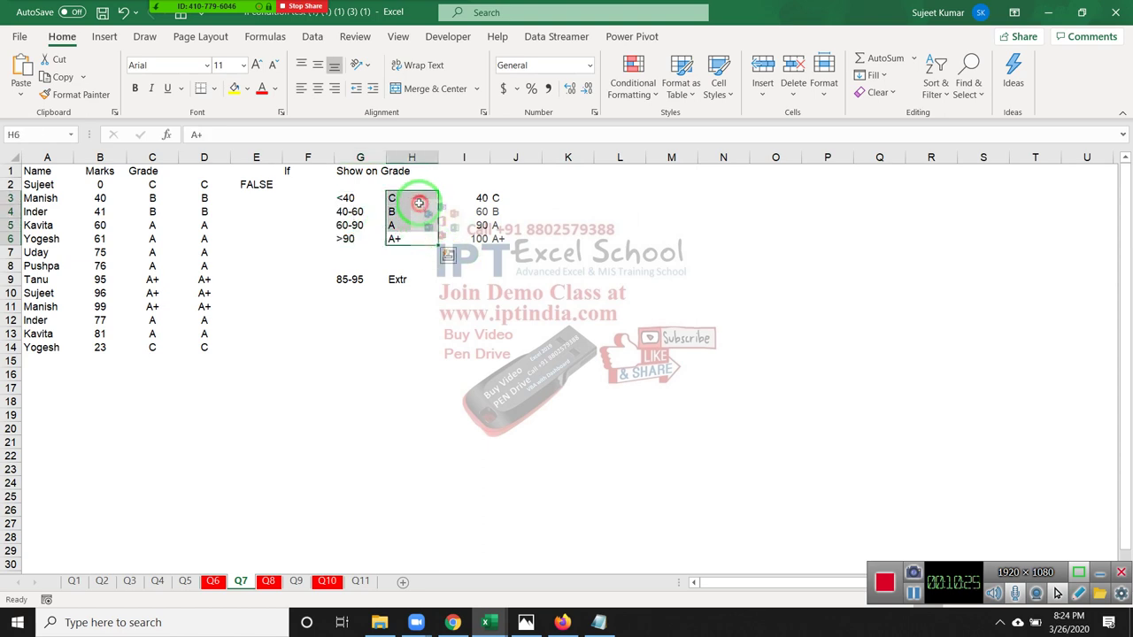
{"action": "left_click", "coordinate": [130, 183]}
{"action": "double_click", "coordinate": [130, 183]}
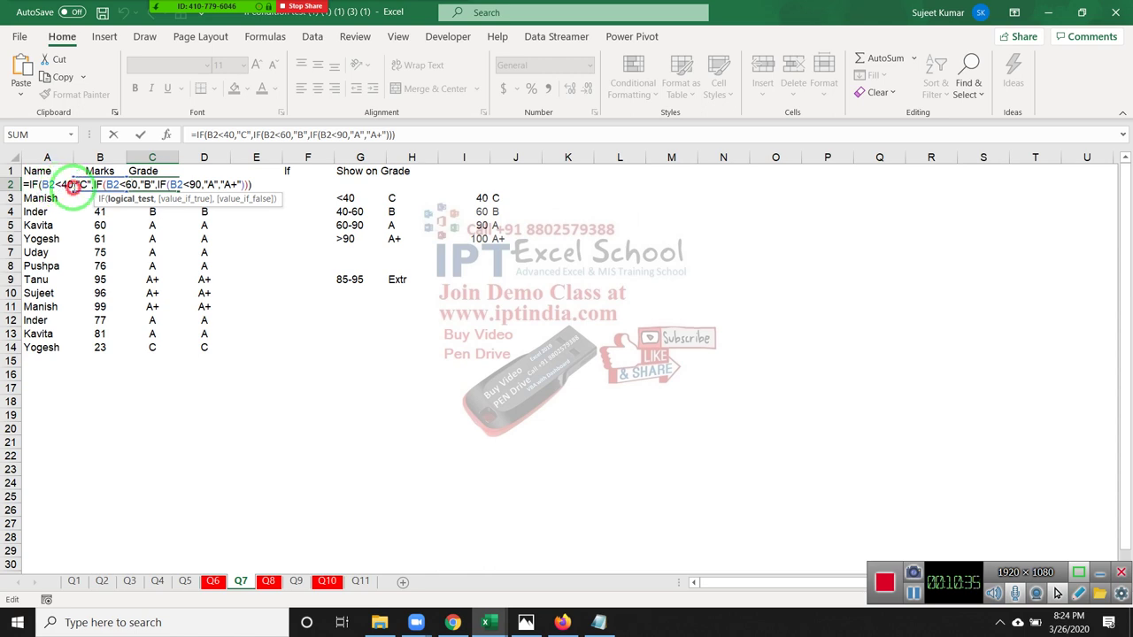
{"action": "left_click", "coordinate": [71, 185]}
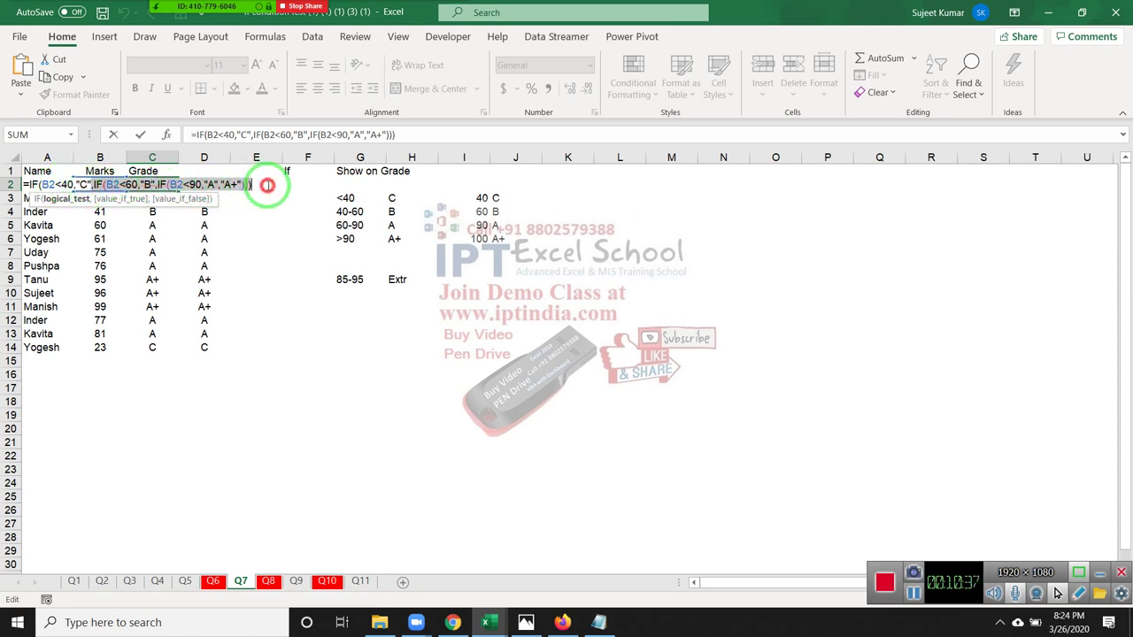
{"action": "left_click_drag", "start_coordinate": [92, 185], "coordinate": [252, 185]}
{"action": "left_click_drag", "start_coordinate": [164, 196], "coordinate": [58, 191]}
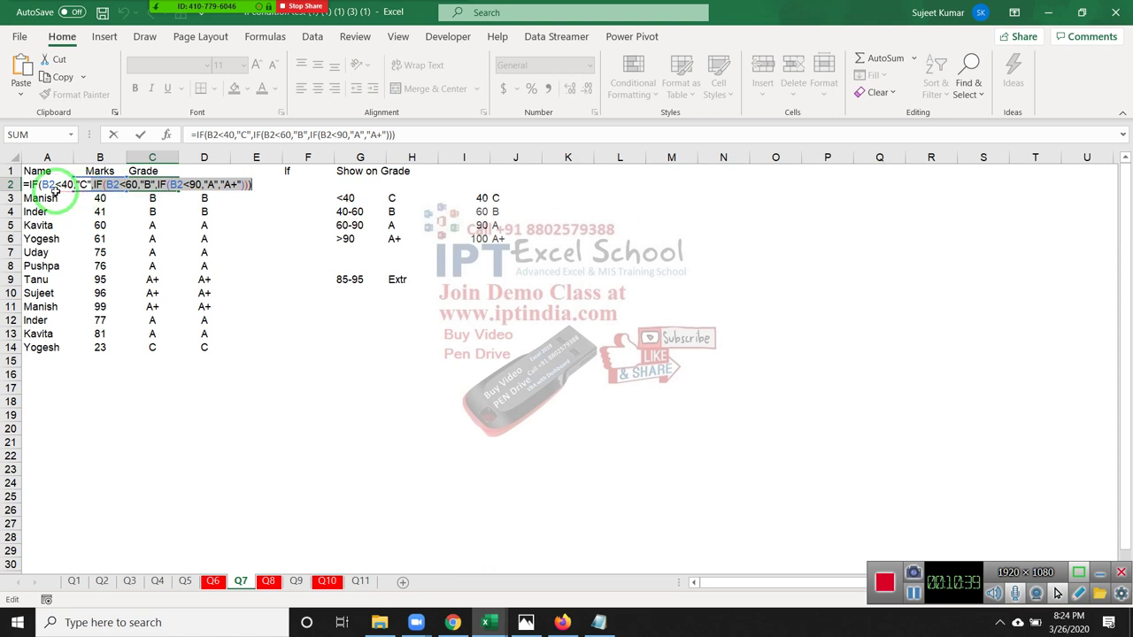
{"action": "left_click", "coordinate": [115, 186]}
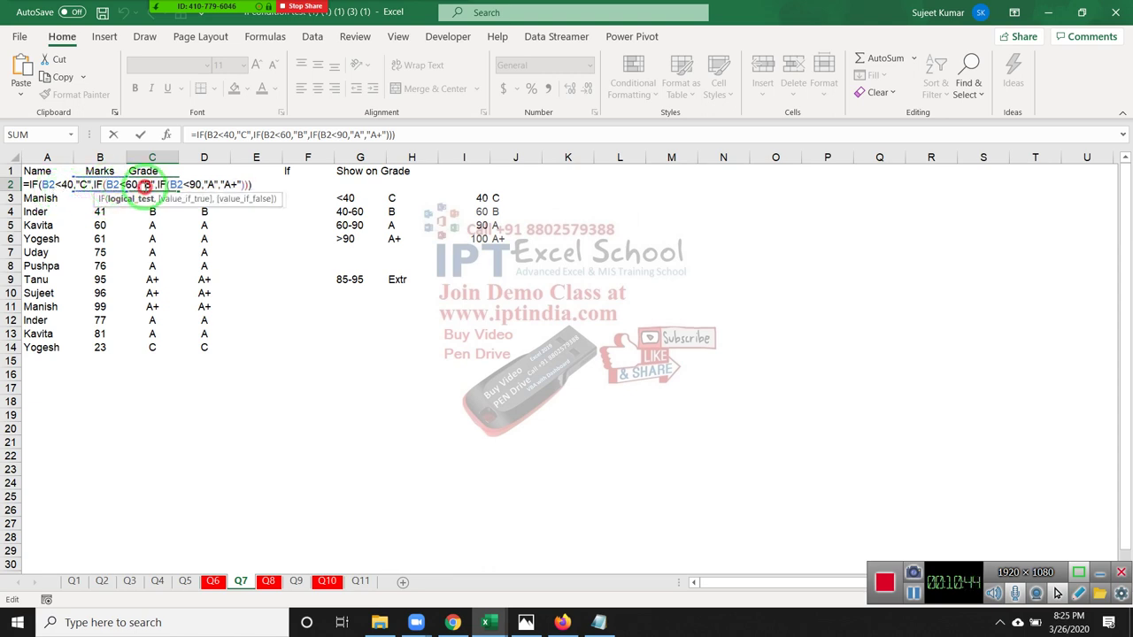
{"action": "left_click", "coordinate": [160, 185]}
{"action": "left_click_drag", "start_coordinate": [291, 189], "coordinate": [155, 209]}
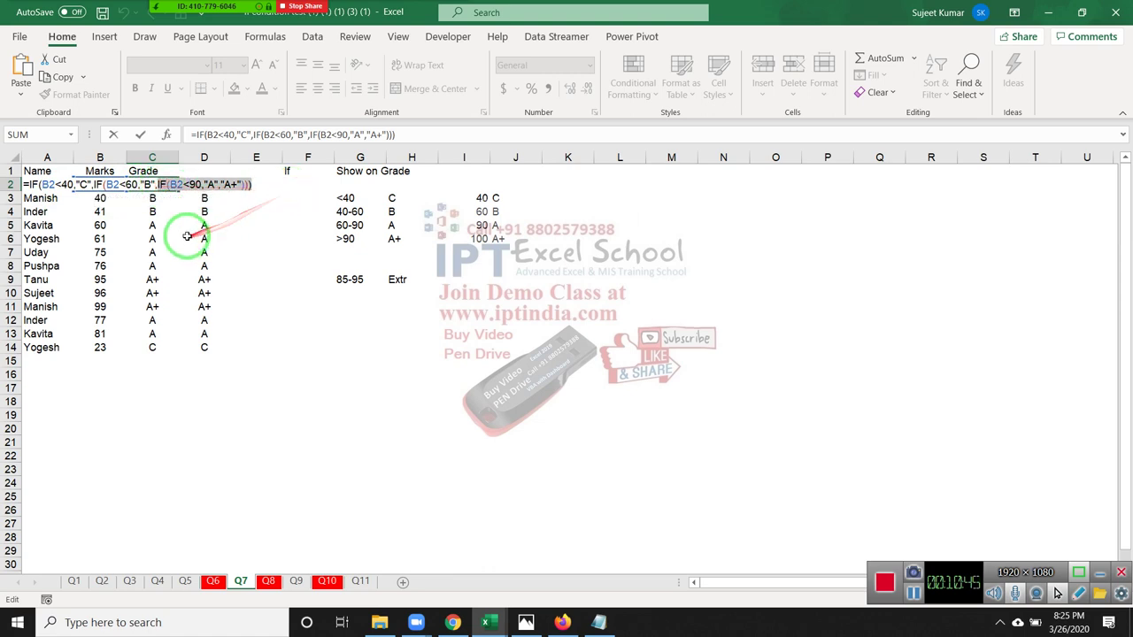
{"action": "left_click", "coordinate": [174, 185]}
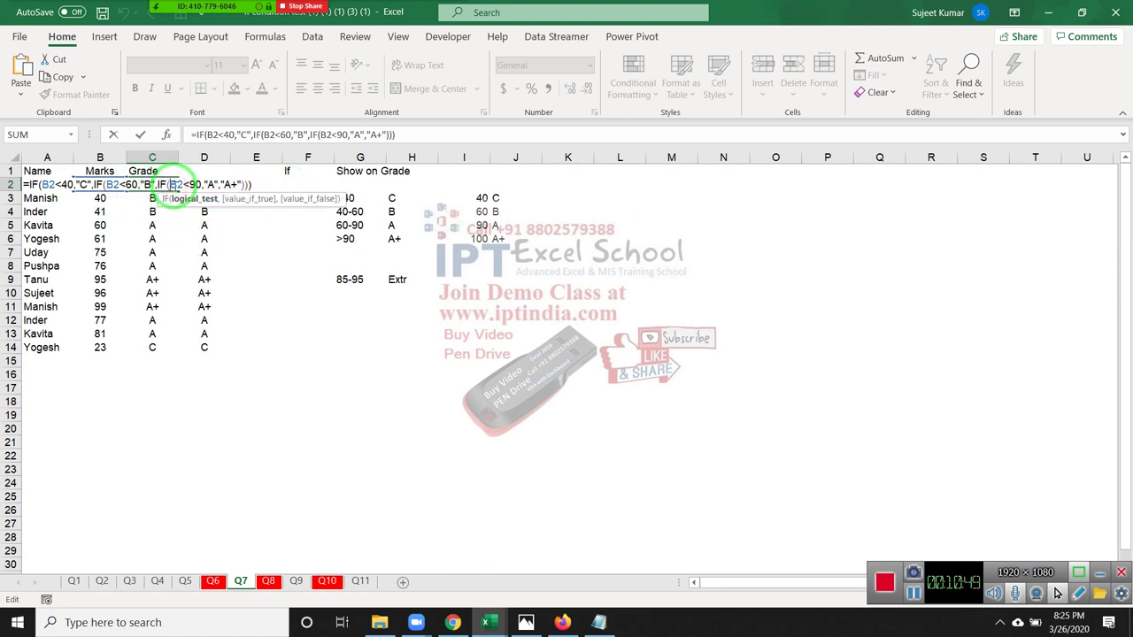
{"action": "key", "text": "Return"}
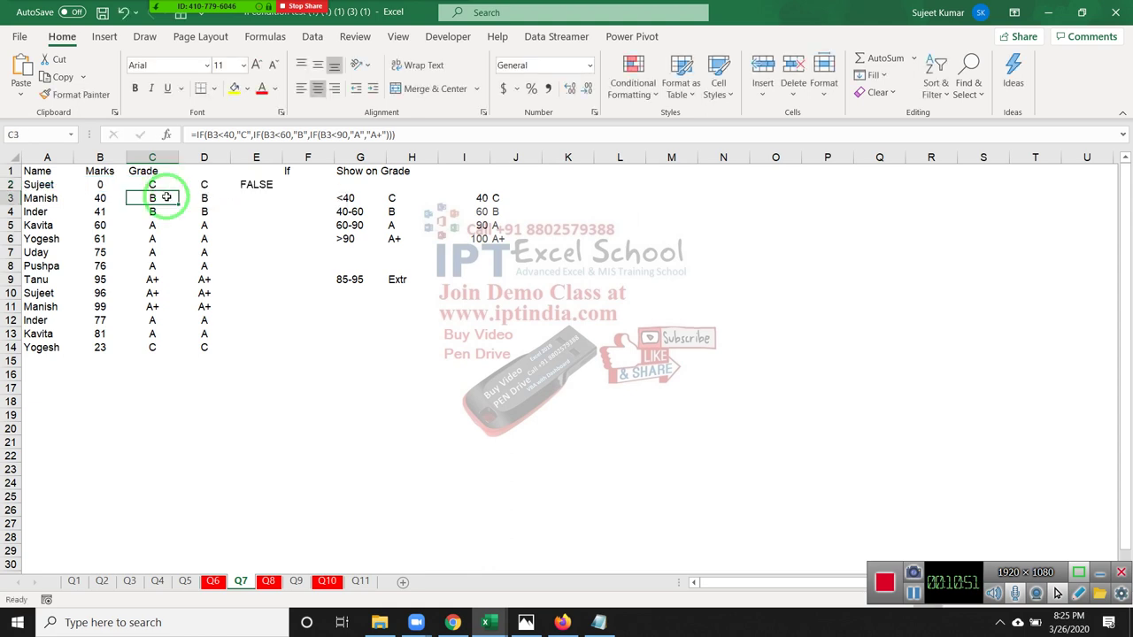
{"action": "left_click", "coordinate": [200, 7]}
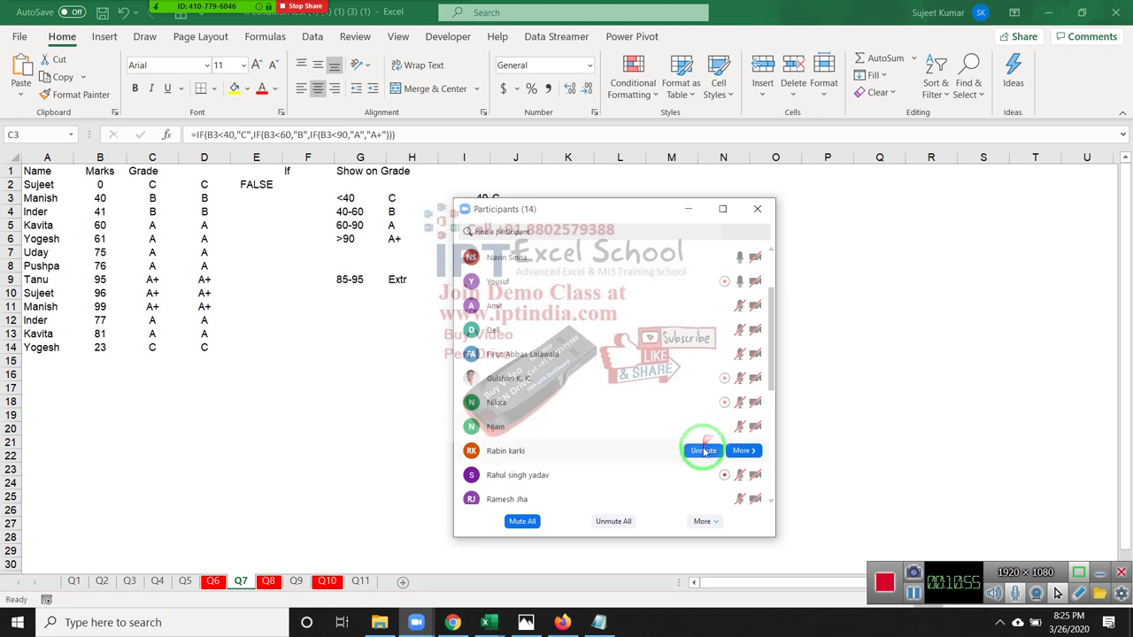
{"action": "left_click", "coordinate": [742, 356]}
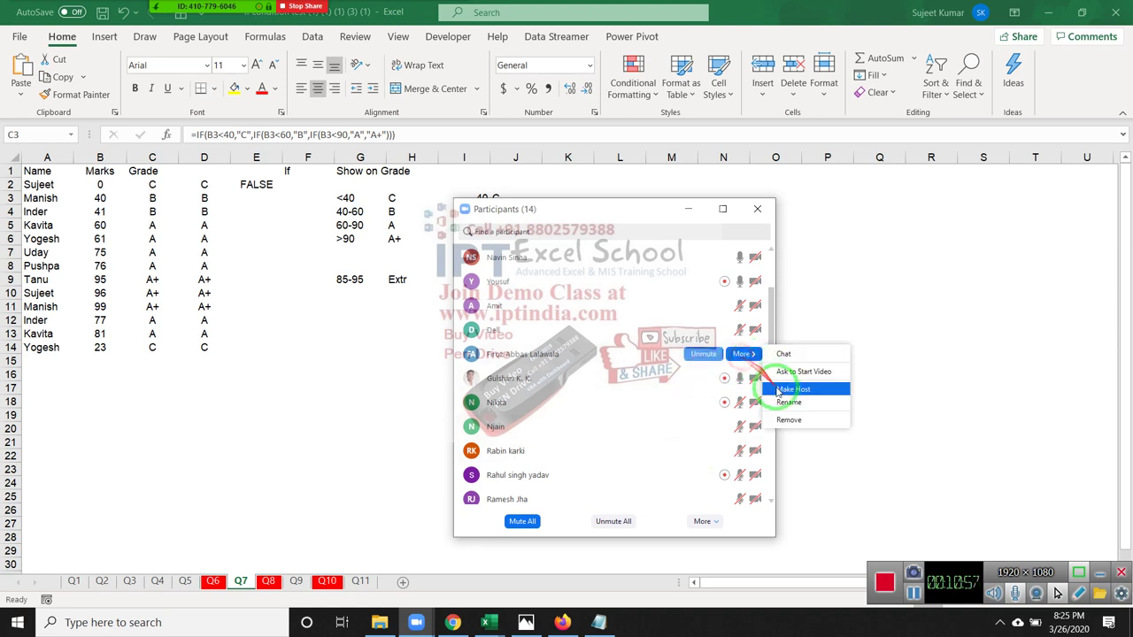
{"action": "left_click", "coordinate": [785, 325]}
{"action": "left_click_drag", "start_coordinate": [774, 323], "coordinate": [776, 305]}
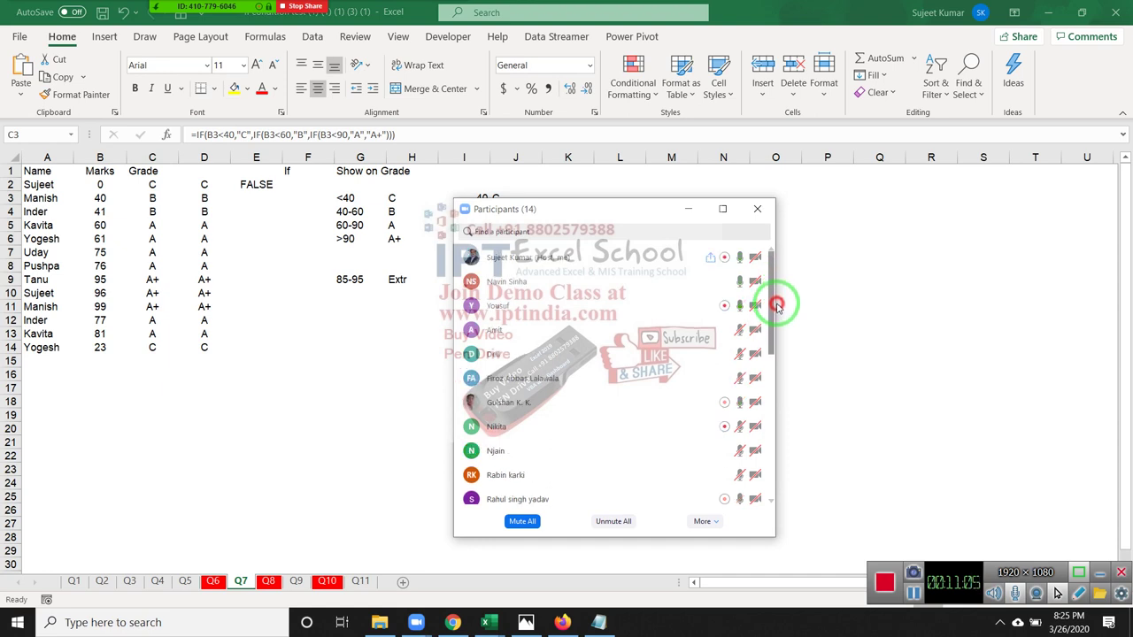
{"action": "scroll", "coordinate": [776, 306], "scroll_direction": "down", "scroll_amount": 1}
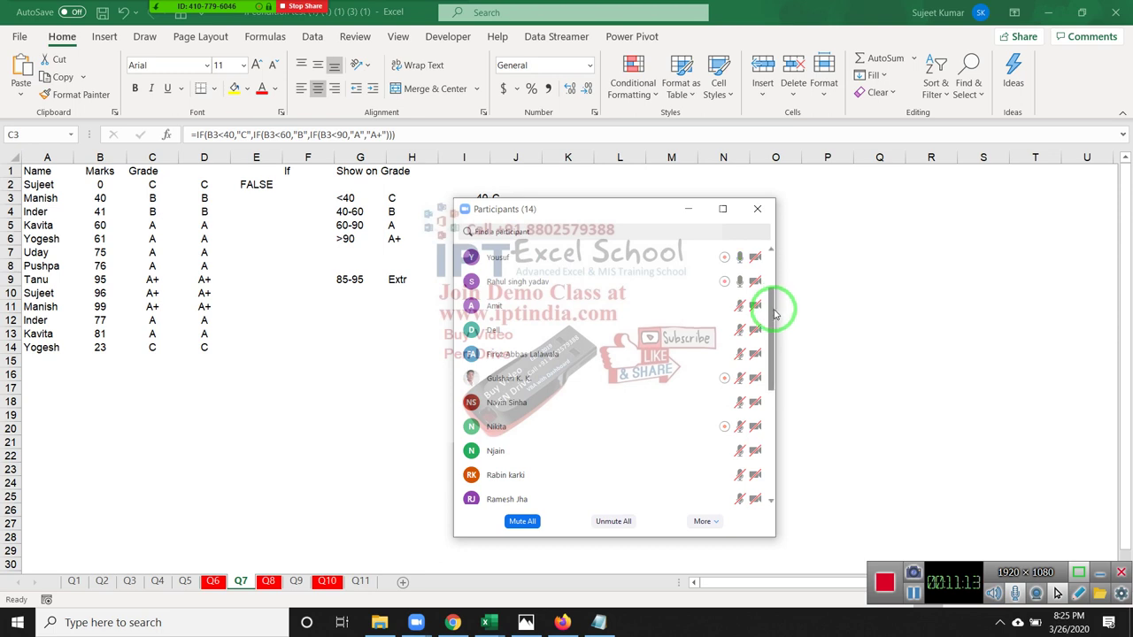
{"action": "left_click", "coordinate": [758, 210]}
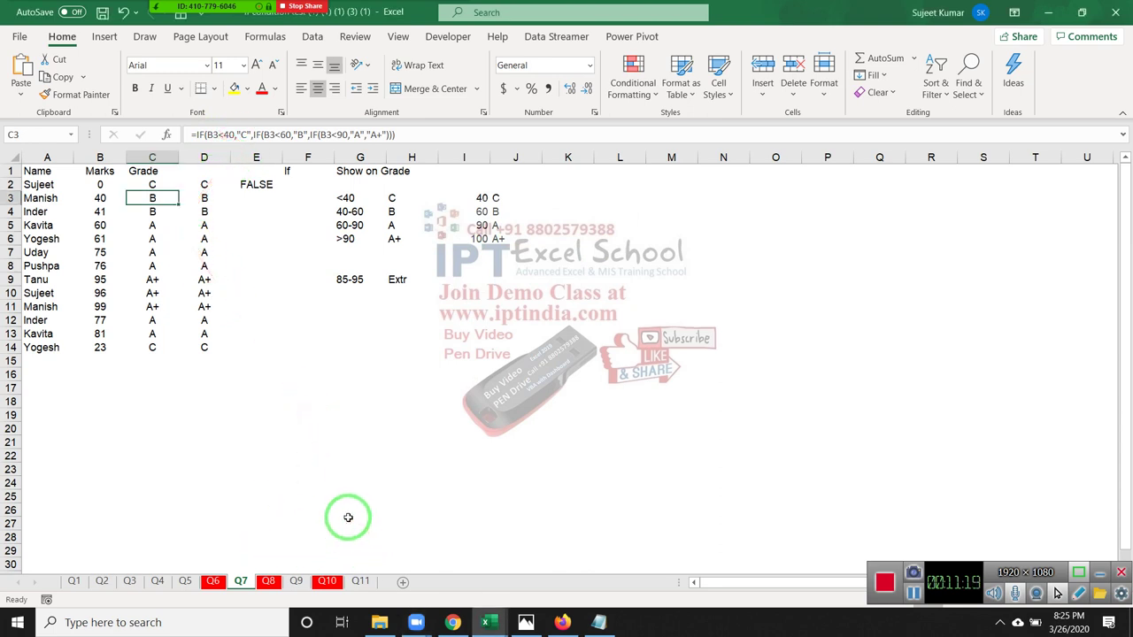
- Jump to the empty columns on the right and start an entry in Q1 with 'P'
{"action": "key", "text": "Right"}
{"action": "key", "text": "Right"}
{"action": "key", "text": "Right"}
{"action": "key", "text": "Right"}
{"action": "key", "text": "Right"}
{"action": "key", "text": "Right"}
{"action": "key", "text": "Right"}
{"action": "key", "text": "Right"}
{"action": "key", "text": "Right"}
{"action": "key", "text": "Right"}
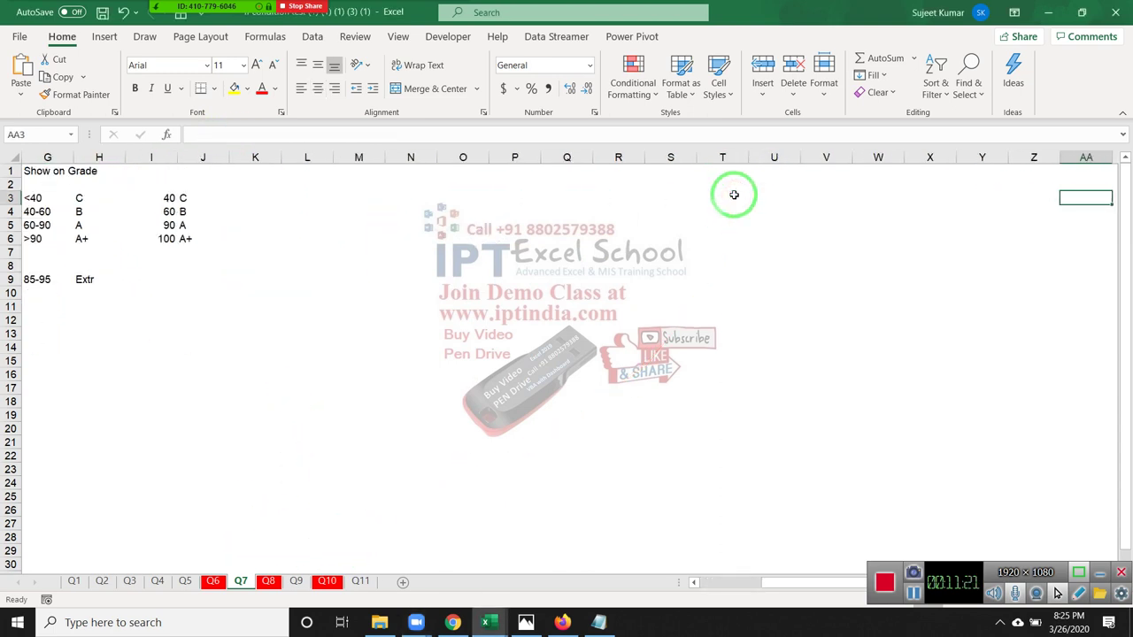
{"action": "left_click", "coordinate": [670, 183]}
{"action": "left_click", "coordinate": [573, 181]}
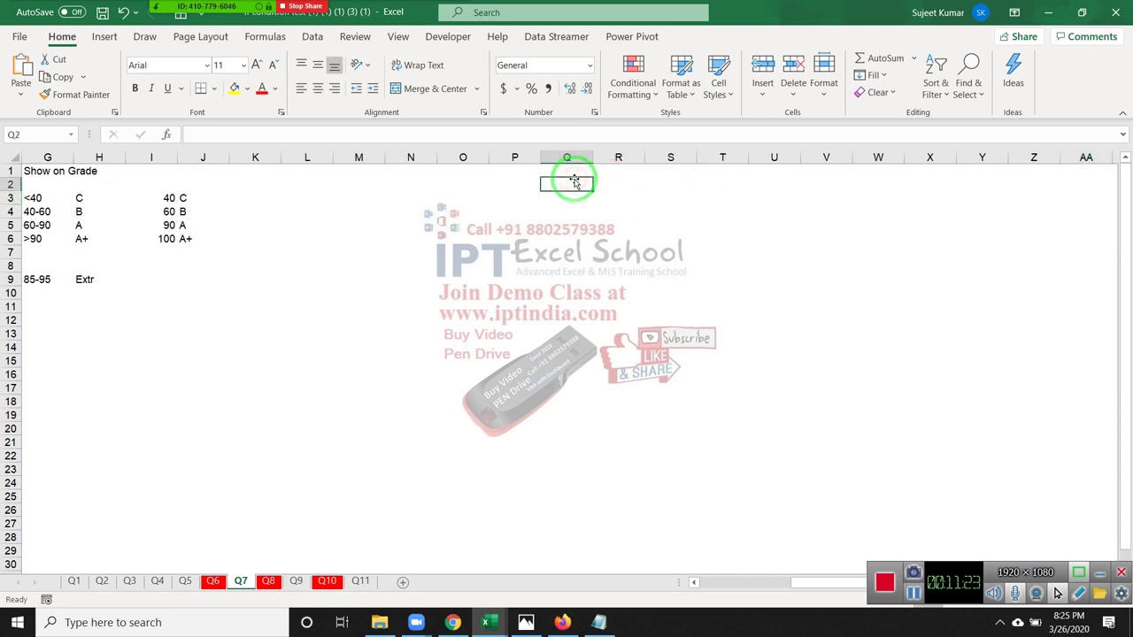
{"action": "key", "text": "Up"}
{"action": "type", "text": "P"}
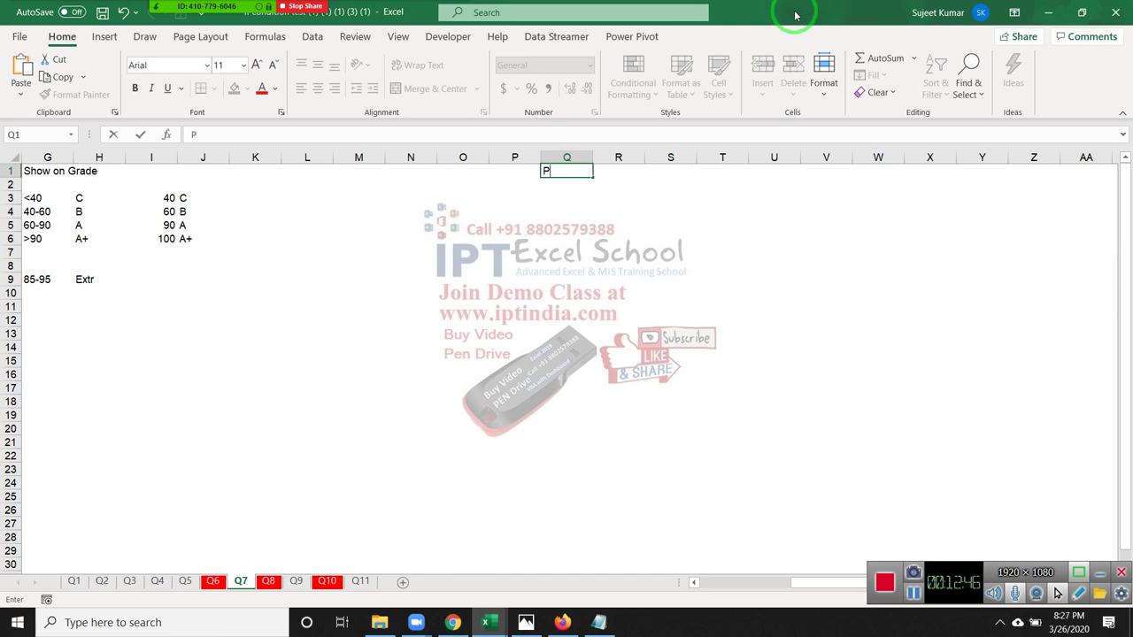
- Put Name in Q1 and Sub-1 to Sub-4 in R1:U1, clearing the extra Sub-5 and Sub-6 headers
{"action": "key", "text": "BackSpace"}
{"action": "type", "text": "Name"}
{"action": "key", "text": "Tab"}
{"action": "type", "text": "S"}
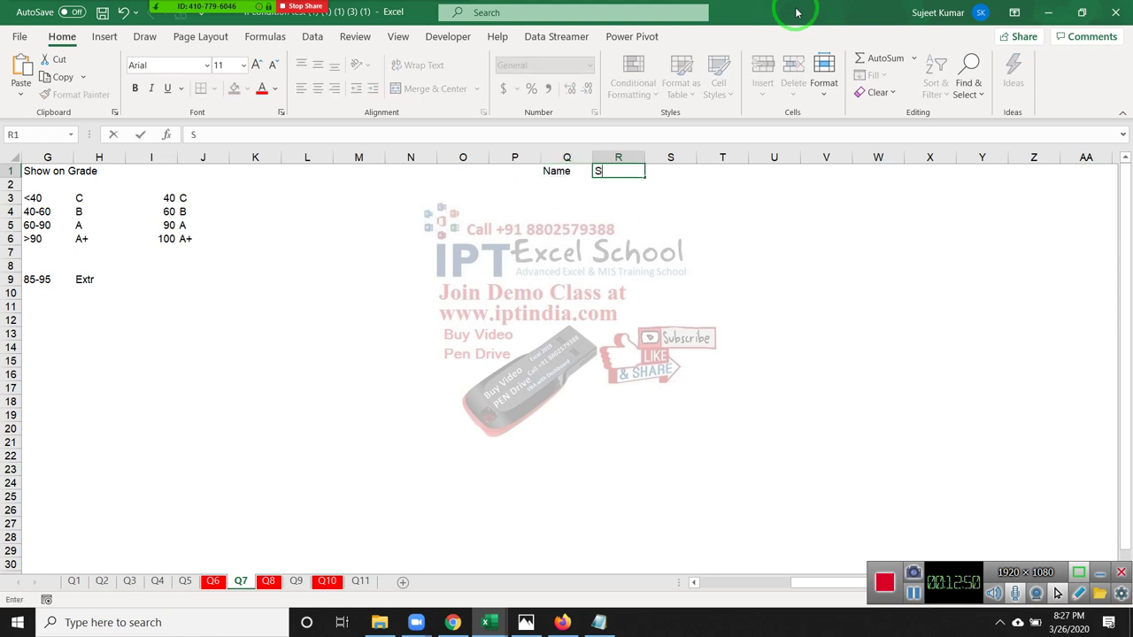
{"action": "type", "text": "ub"}
{"action": "type", "text": "-1"}
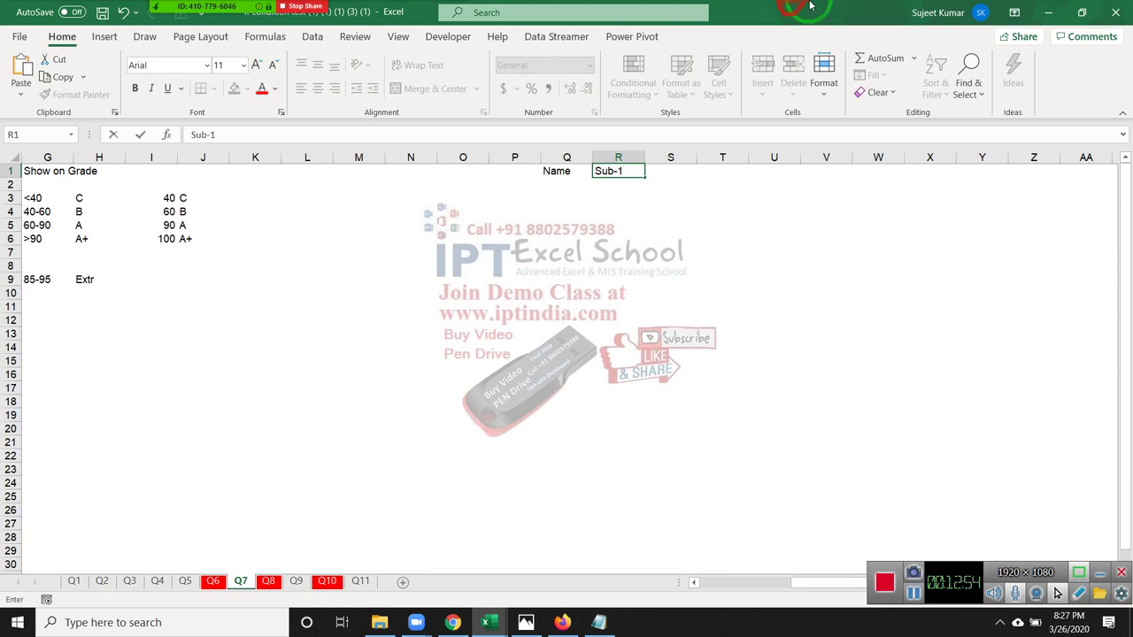
{"action": "left_click", "coordinate": [618, 279]}
{"action": "left_click", "coordinate": [623, 173]}
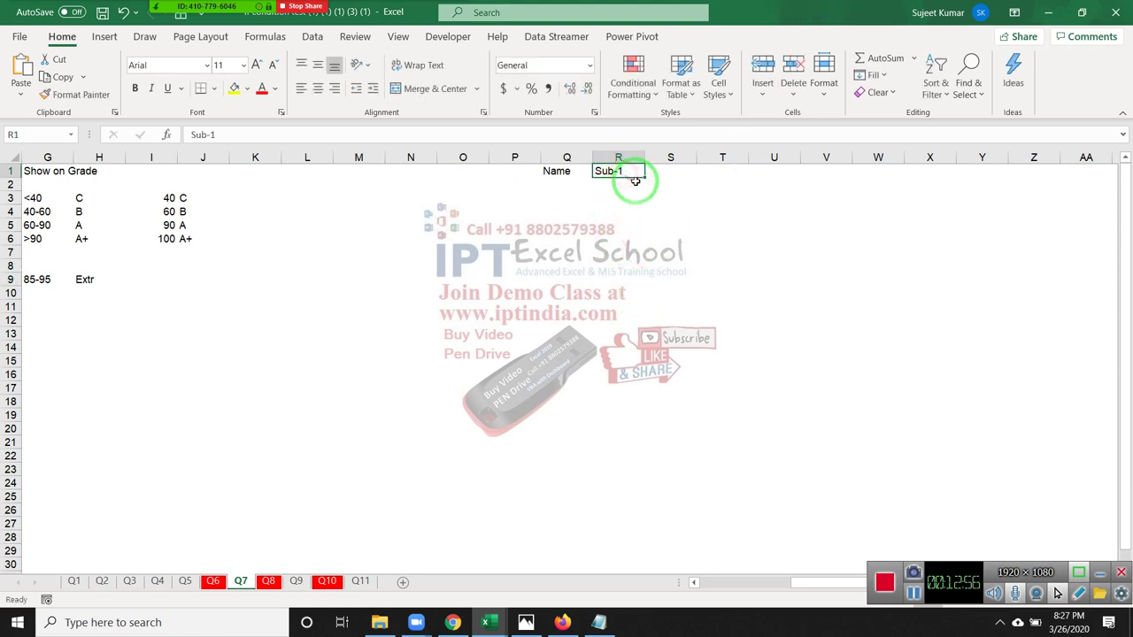
{"action": "left_click_drag", "start_coordinate": [644, 177], "coordinate": [896, 184]}
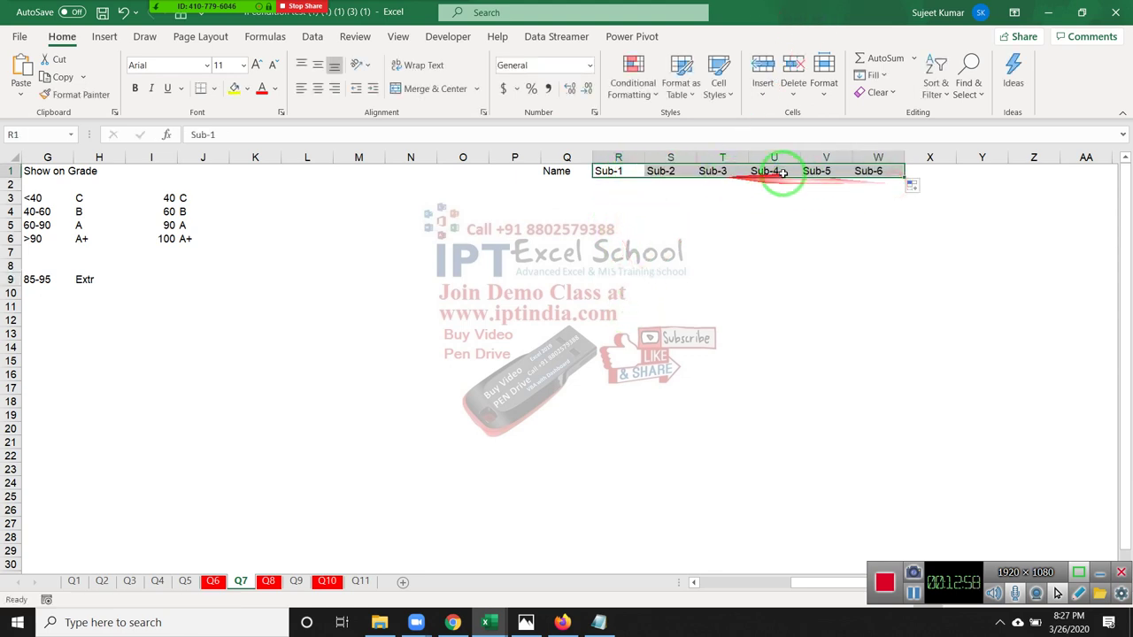
{"action": "left_click", "coordinate": [822, 154]}
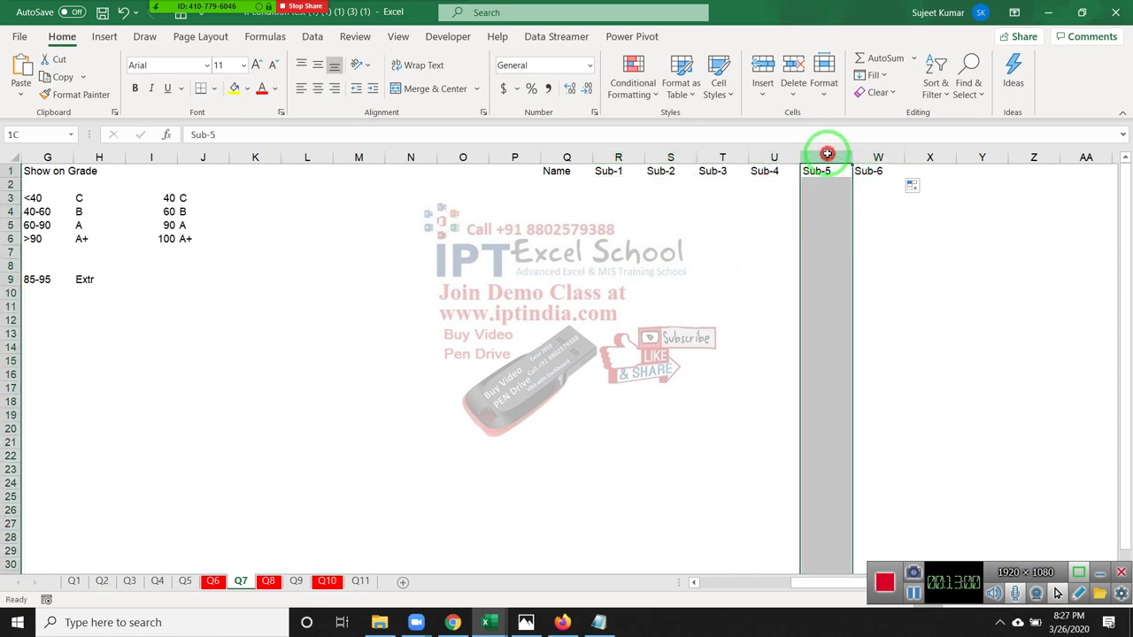
{"action": "left_click_drag", "start_coordinate": [821, 154], "coordinate": [878, 158]}
{"action": "key", "text": "Delete"}
- Enter the first student's name in Q2 under the Name header
{"action": "key", "text": "Left"}
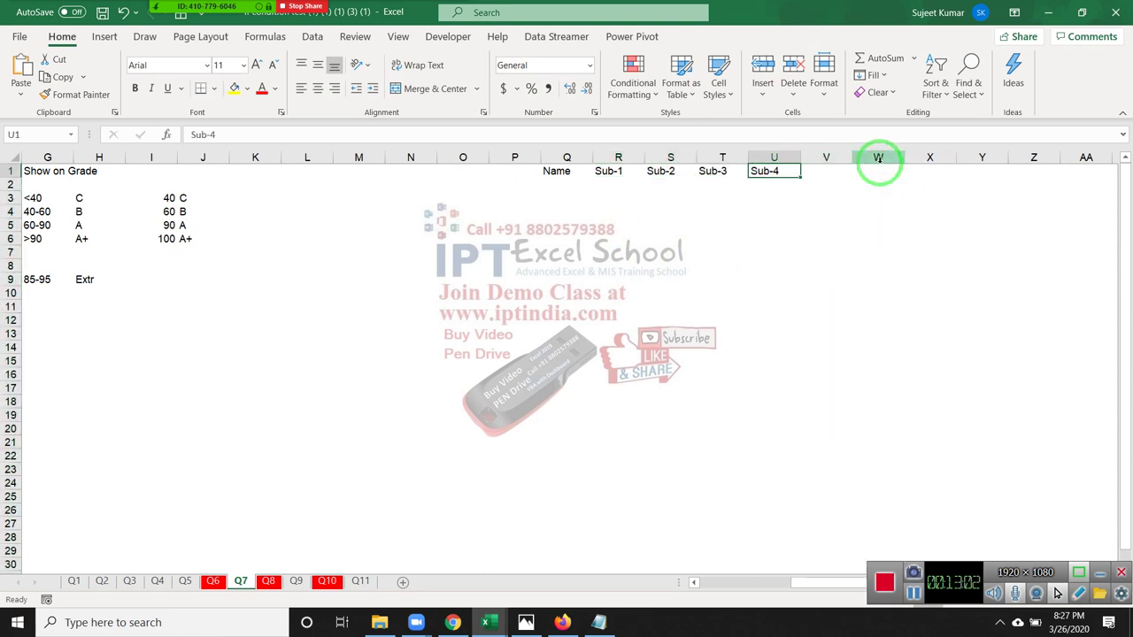
{"action": "key", "text": "Left"}
{"action": "key", "text": "Left"}
{"action": "key", "text": "Left"}
{"action": "key", "text": "Left"}
{"action": "key", "text": "Down"}
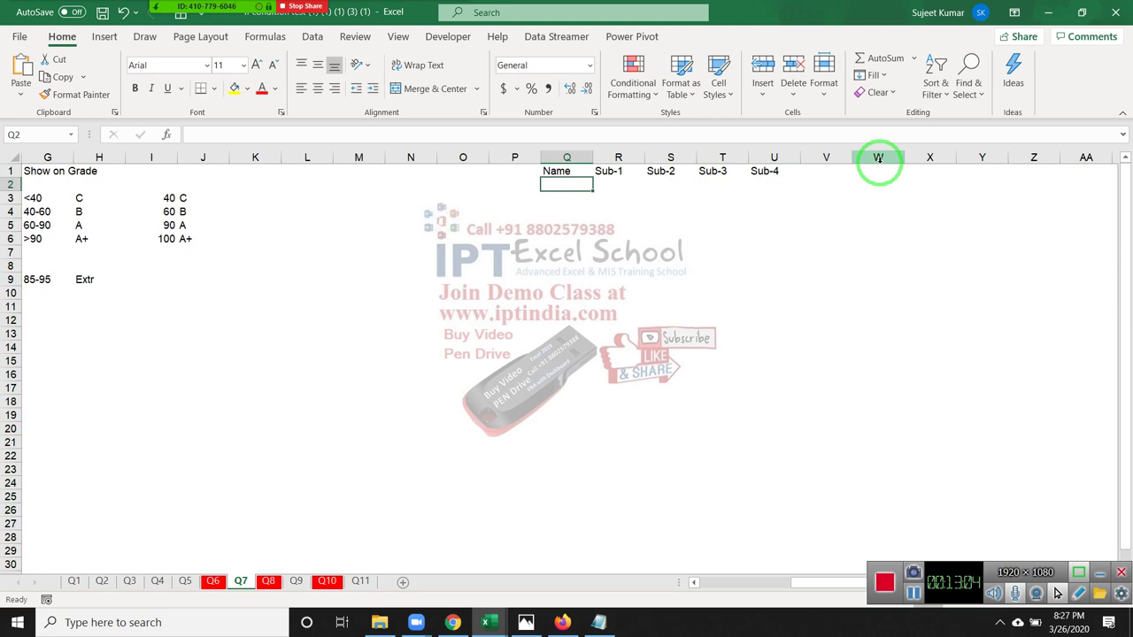
{"action": "type", "text": "Puja"}
{"action": "key", "text": "ctrl+Return"}
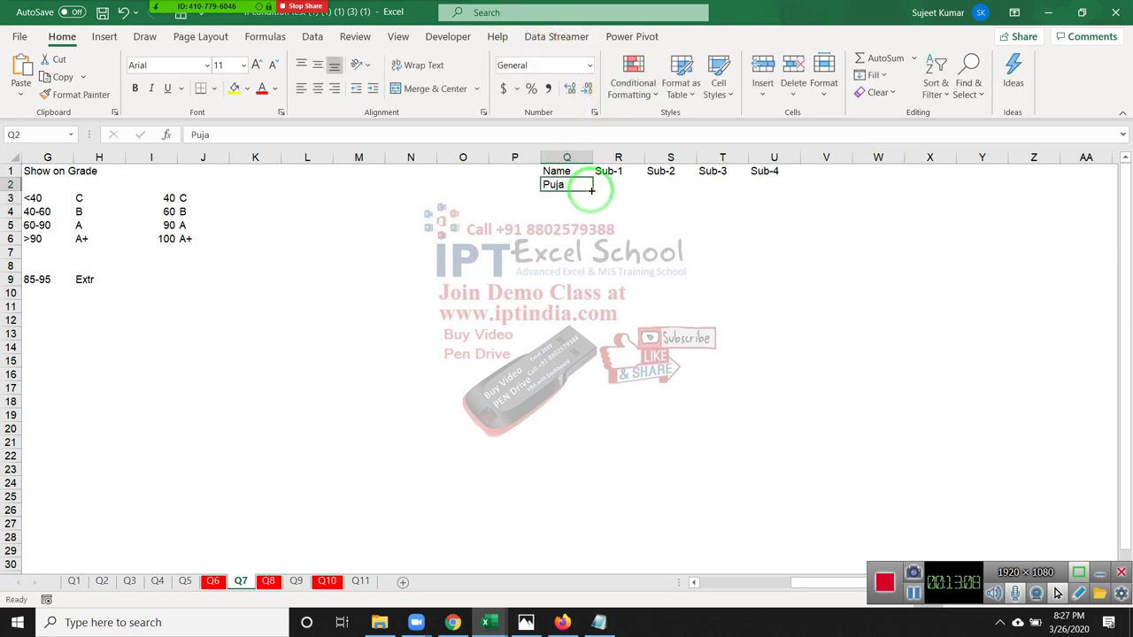
- Fill student names down to row 13 and enter a RANDBETWEEN mark formula in R2
{"action": "left_click_drag", "start_coordinate": [591, 190], "coordinate": [591, 340]}
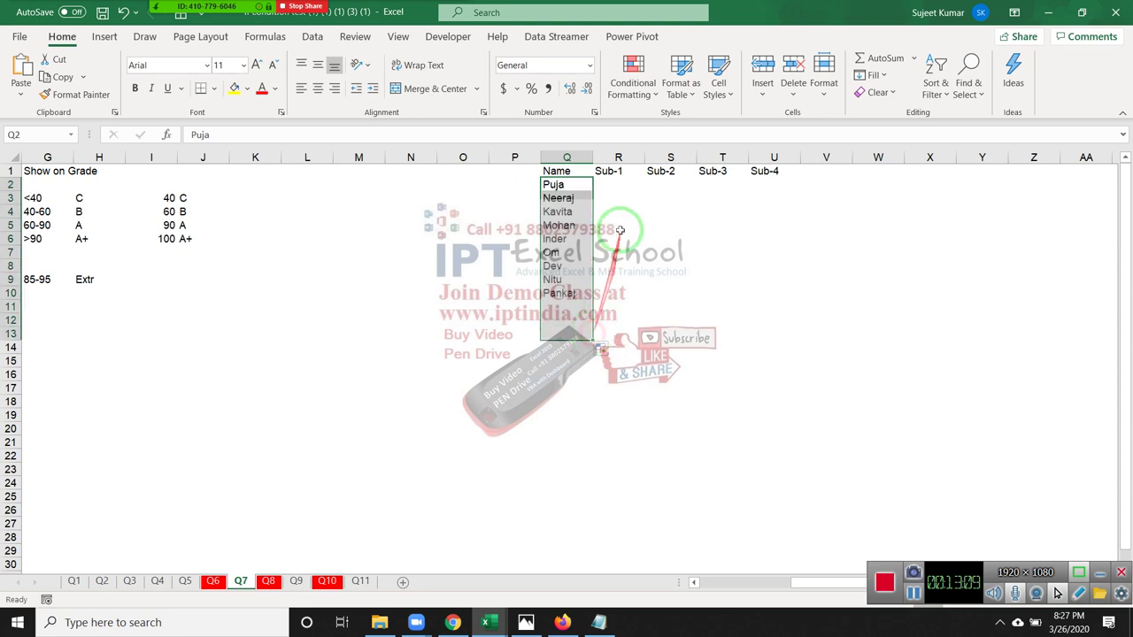
{"action": "left_click", "coordinate": [616, 183]}
{"action": "type", "text": "=ra"}
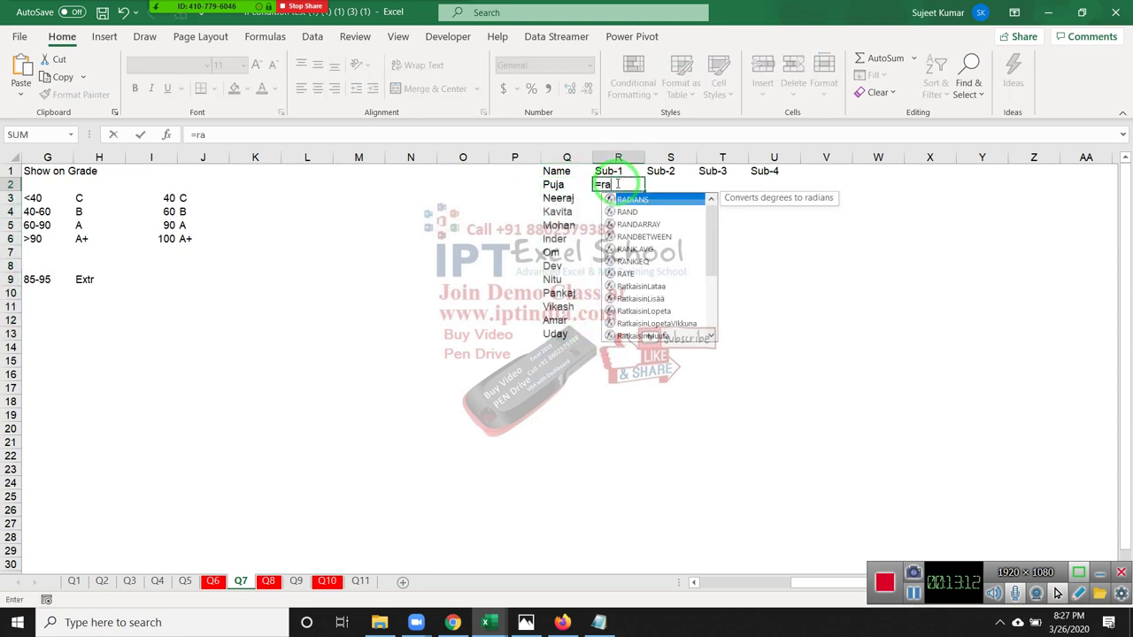
{"action": "key", "text": "Down"}
{"action": "key", "text": "Down"}
{"action": "key", "text": "Down"}
{"action": "key", "text": "Up"}
{"action": "key", "text": "Down"}
{"action": "key", "text": "Tab"}
{"action": "type", "text": "1"}
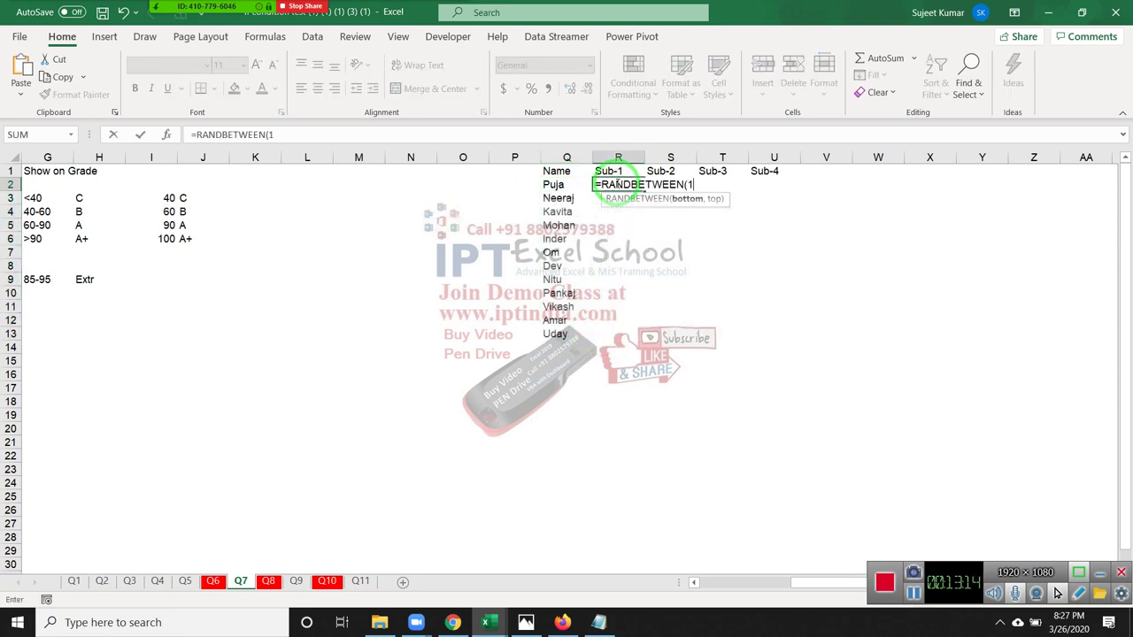
{"action": "type", "text": ",100"}
{"action": "key", "text": "Return"}
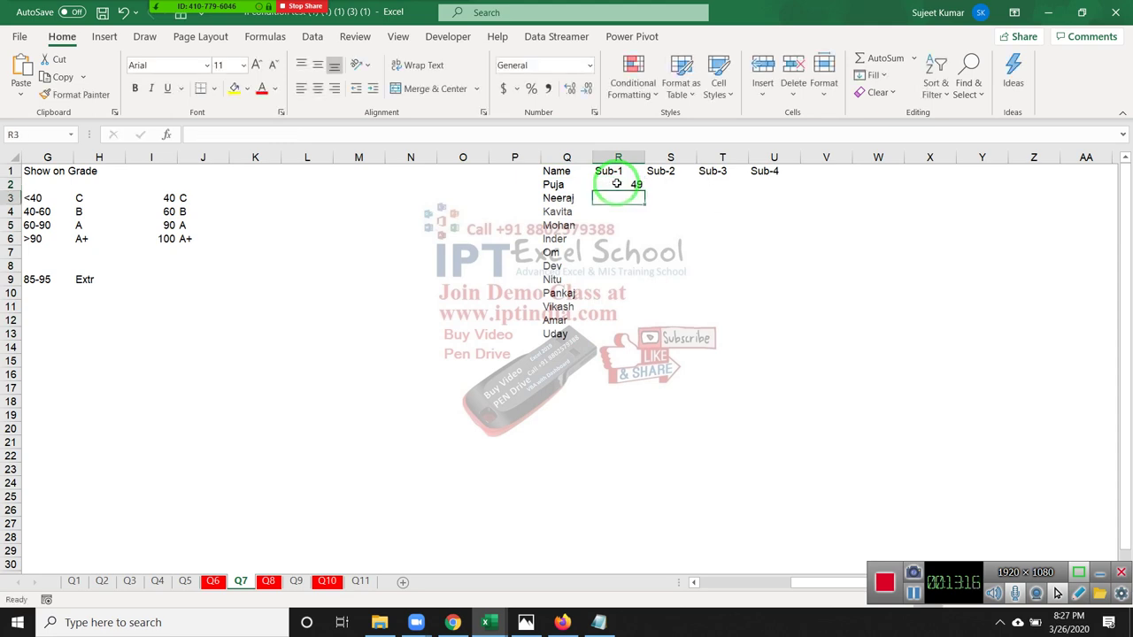
- Copy the random mark formula across to Sub-4 and down to row 13
{"action": "left_click", "coordinate": [617, 184]}
{"action": "key", "text": "shift+Right"}
{"action": "key", "text": "shift+Right"}
{"action": "key", "text": "shift+Right"}
{"action": "key", "text": "ctrl+r"}
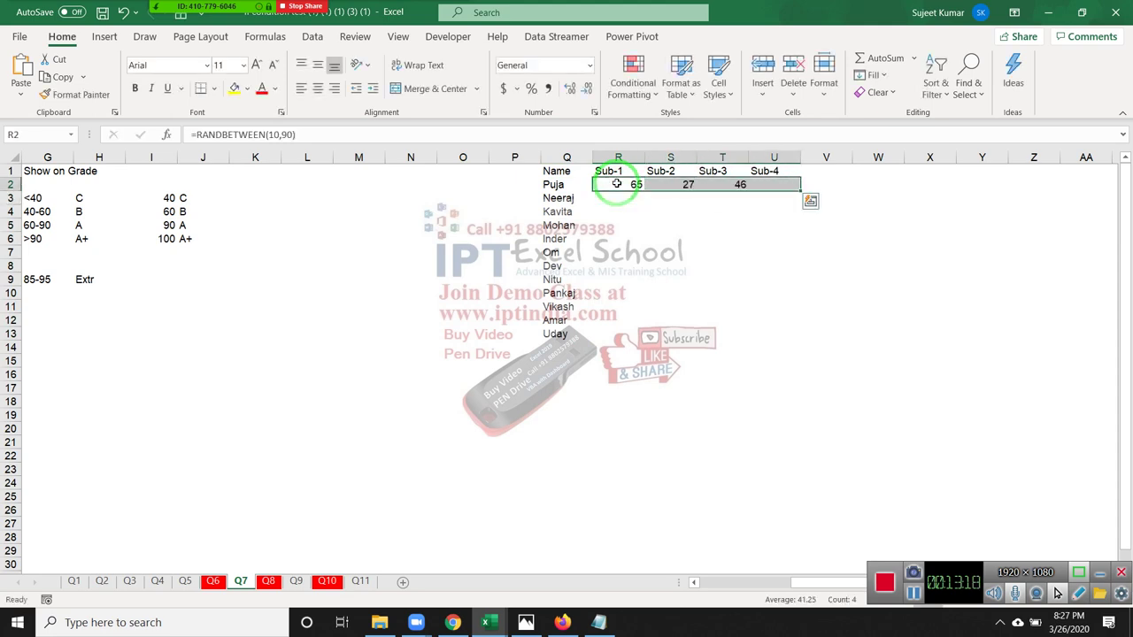
{"action": "key", "text": "shift+Down"}
{"action": "key", "text": "shift+Down"}
{"action": "key", "text": "shift+Down"}
{"action": "key", "text": "shift+Down"}
{"action": "key", "text": "shift+Down"}
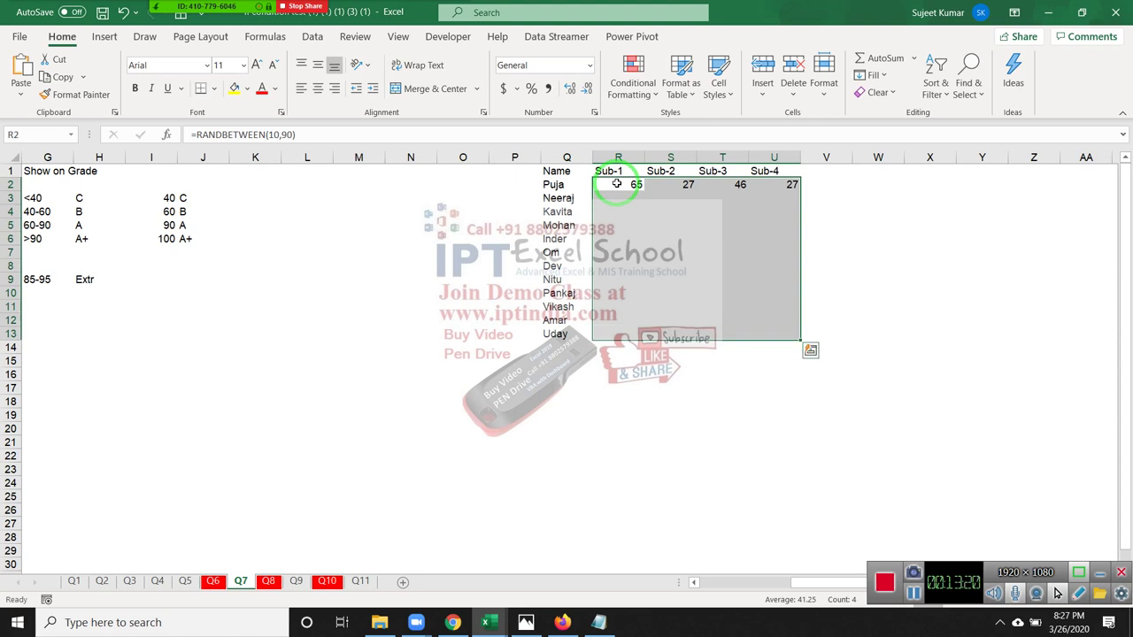
{"action": "key", "text": "ctrl+Return"}
- Copy R2:U13 and paste it back as values so the marks stay fixed
{"action": "key", "text": "ctrl+c"}
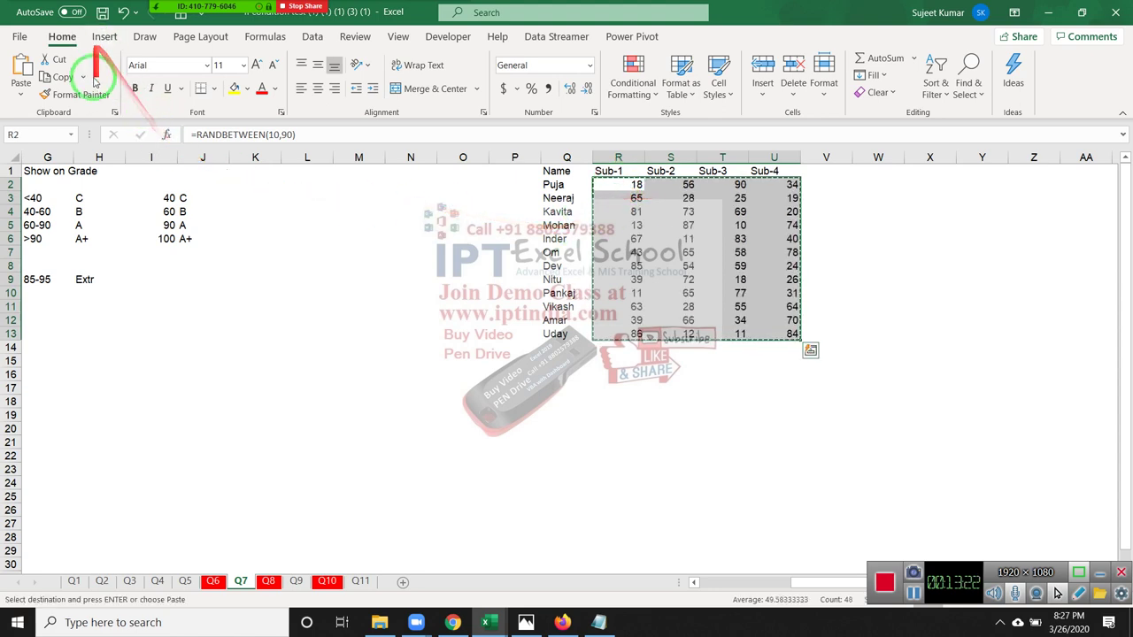
{"action": "left_click", "coordinate": [22, 92]}
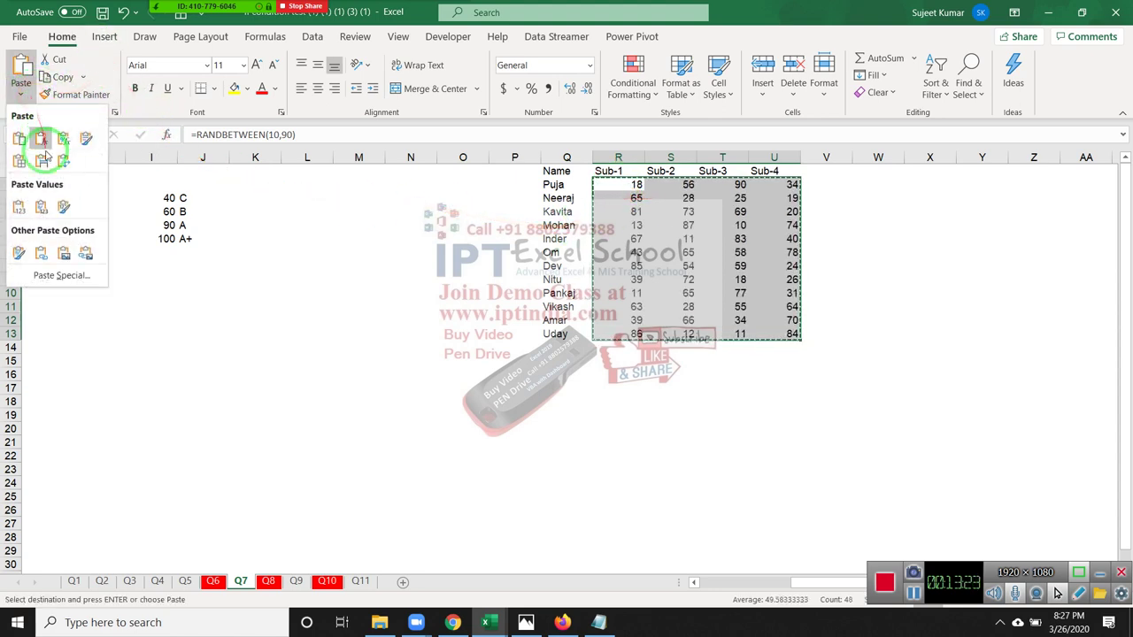
{"action": "left_click", "coordinate": [18, 207]}
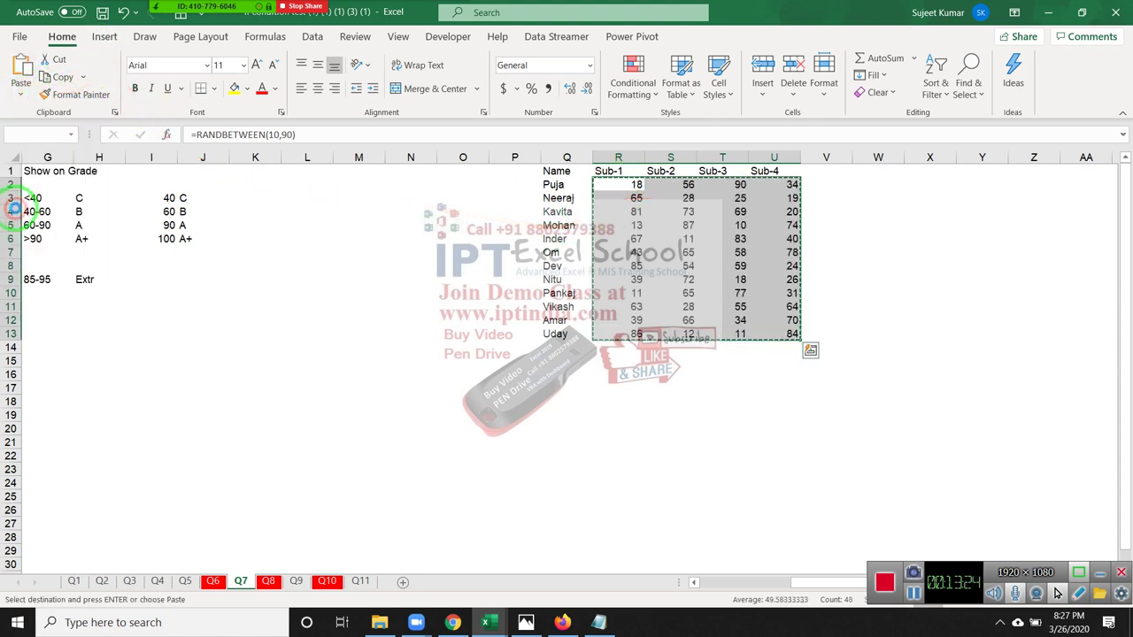
{"action": "left_click", "coordinate": [634, 186]}
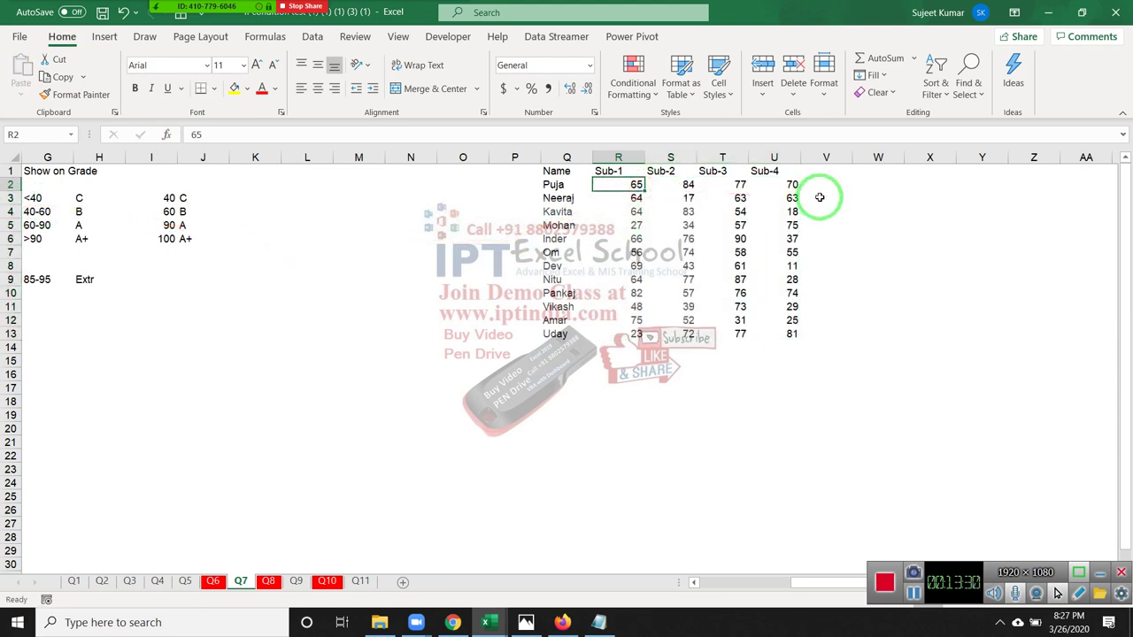
- Add a Total heading in V1 after Sub-4
{"action": "key", "text": "Up"}
{"action": "key", "text": "Right"}
{"action": "key", "text": "Right"}
{"action": "key", "text": "Right"}
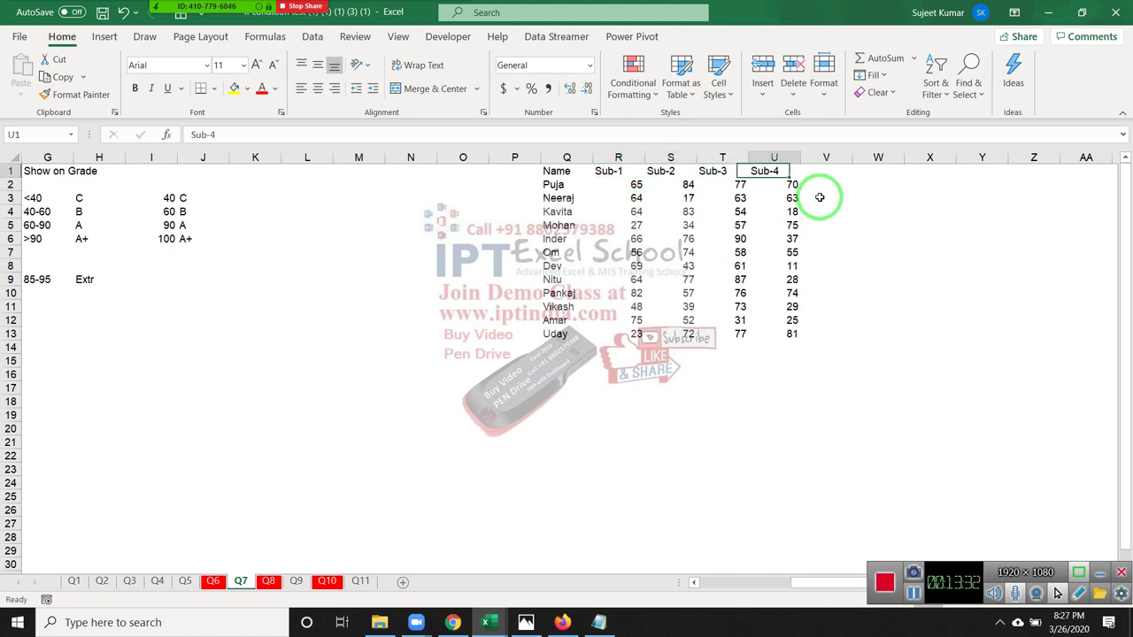
{"action": "key", "text": "Right"}
{"action": "type", "text": "Total"}
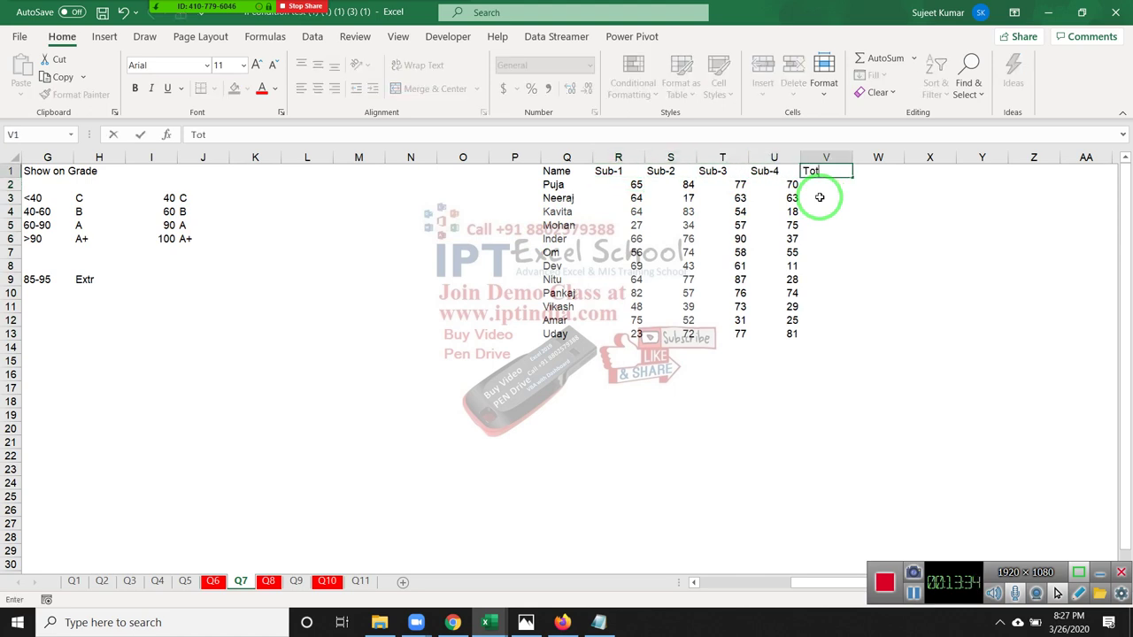
{"action": "key", "text": "Return"}
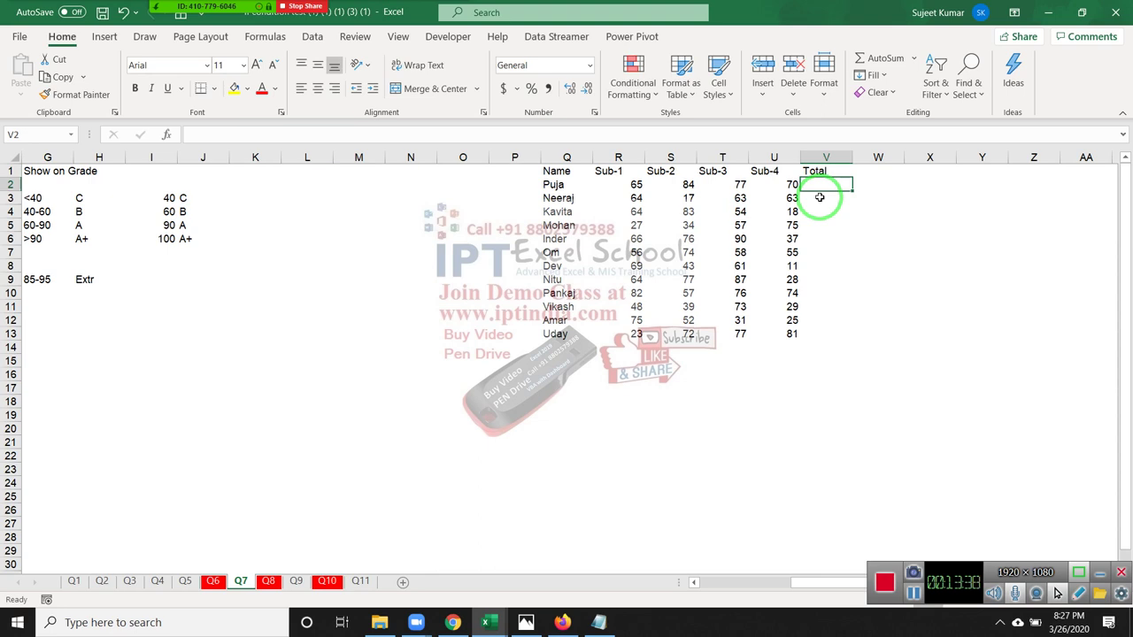
- Change the Sub-2 mark in S3 to 27
{"action": "key", "text": "Left"}
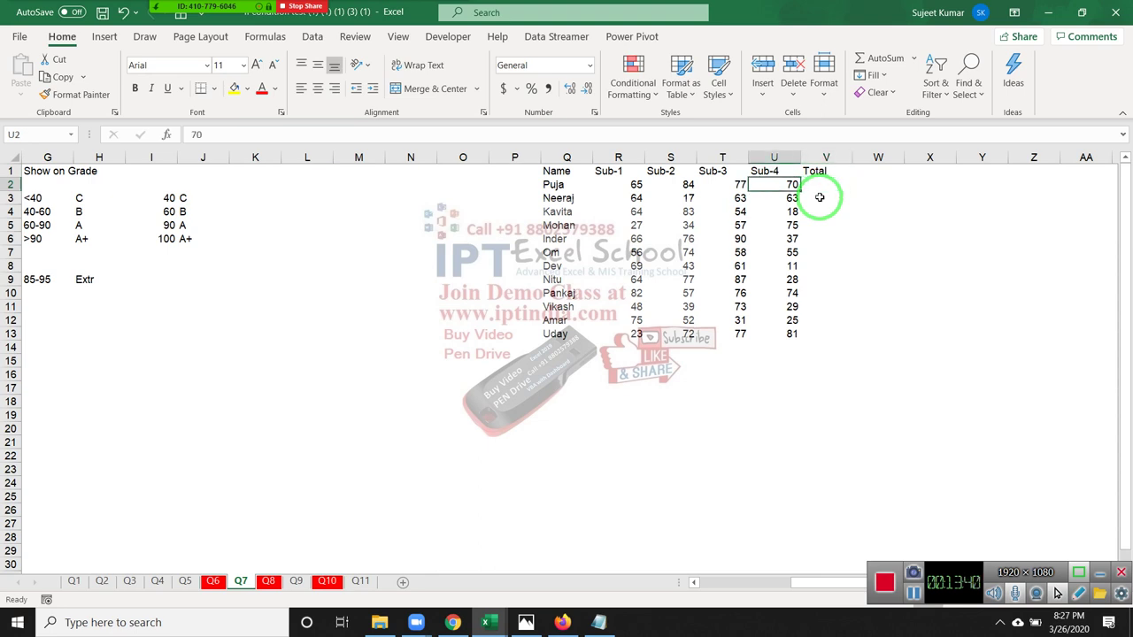
{"action": "key", "text": "Left"}
{"action": "key", "text": "Left"}
{"action": "key", "text": "Down"}
{"action": "type", "text": "27"}
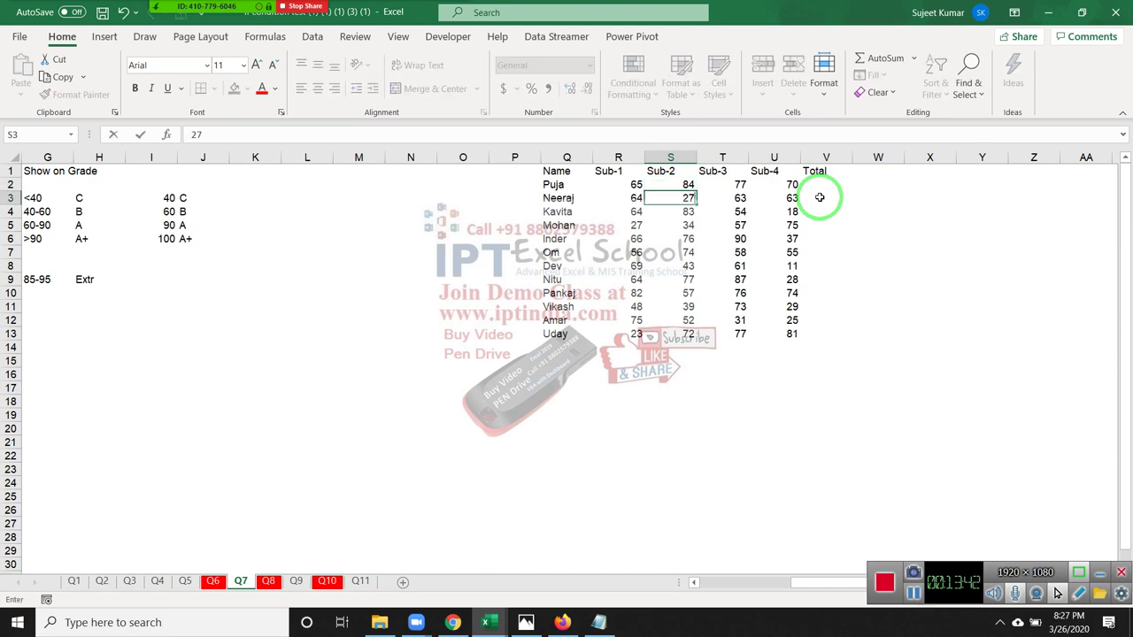
- Write the note 30=Pass in cell O3
{"action": "left_click", "coordinate": [454, 201]}
{"action": "type", "text": "30="}
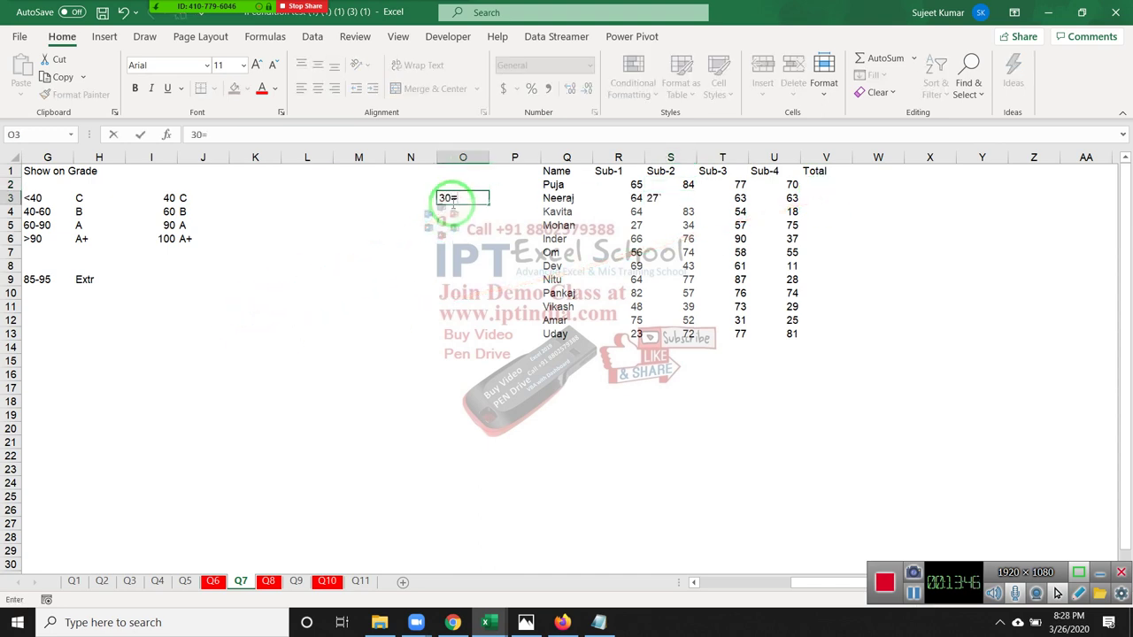
{"action": "type", "text": "Pass"}
{"action": "key", "text": "Return"}
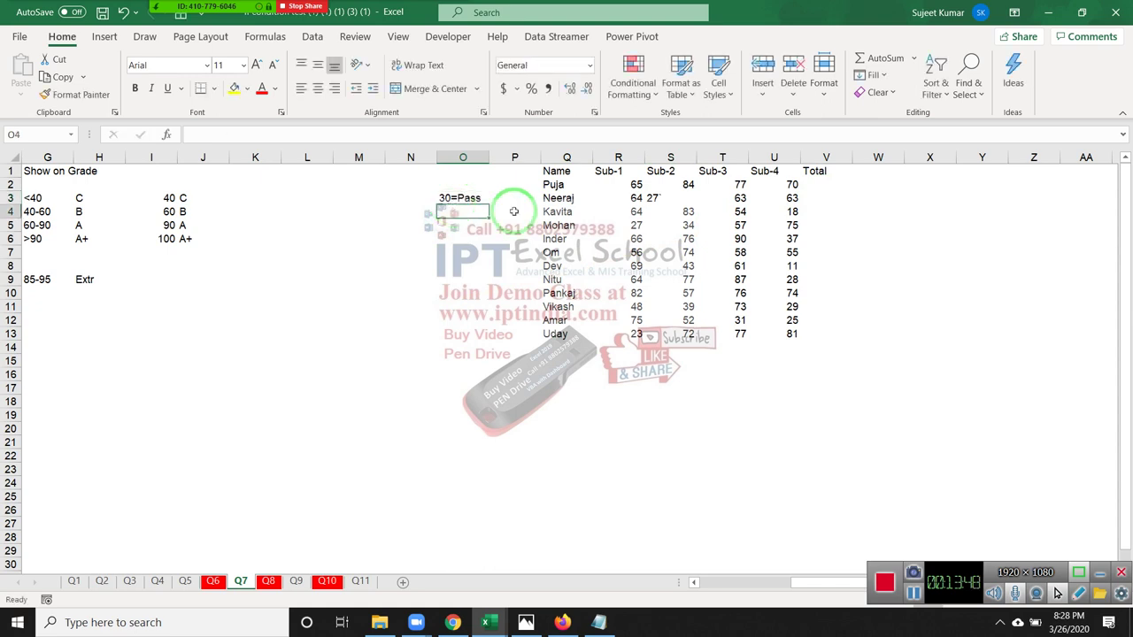
- Set the row 3 marks: S3 to 27 and U3 to 29
{"action": "left_click", "coordinate": [668, 199]}
{"action": "key", "text": "Delete"}
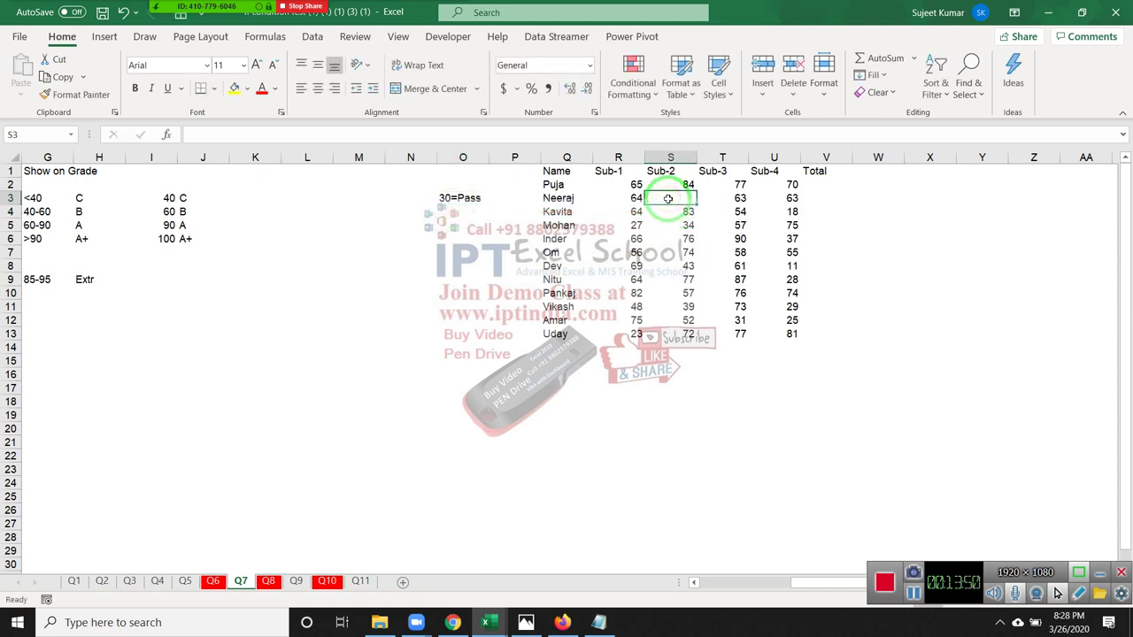
{"action": "type", "text": "27"}
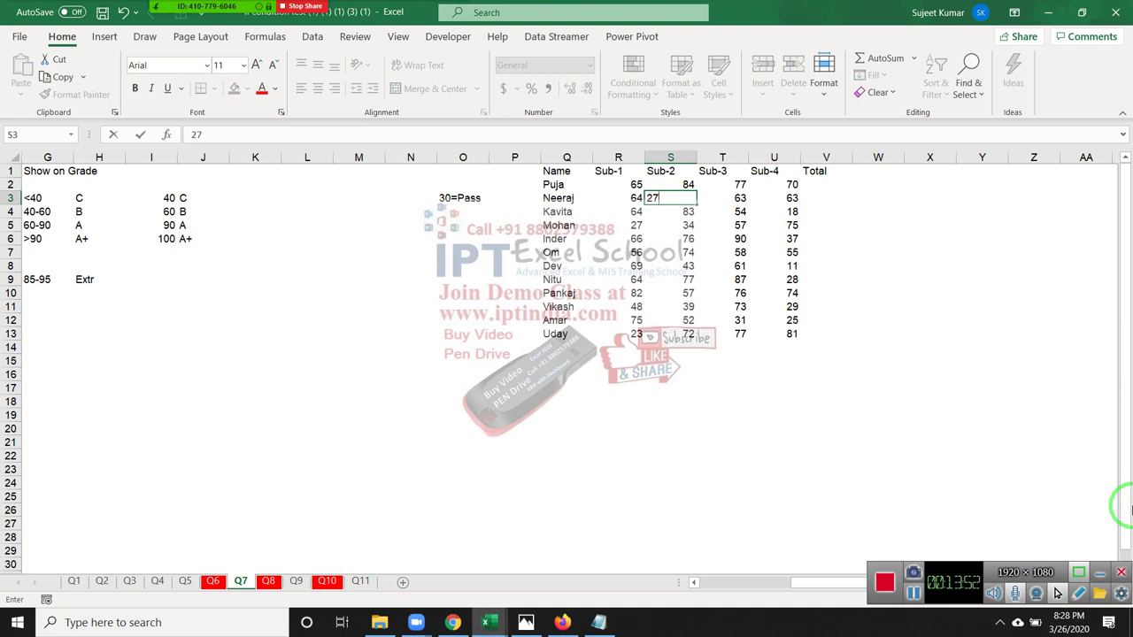
{"action": "key", "text": "Tab"}
{"action": "key", "text": "Right"}
{"action": "type", "text": "2"}
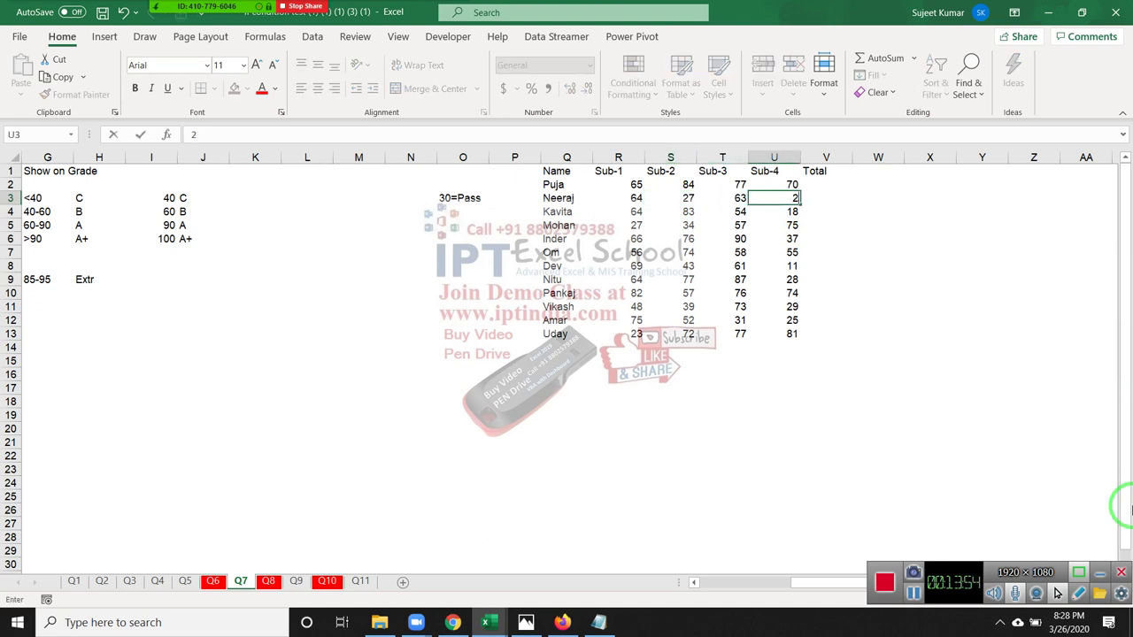
{"action": "type", "text": "9"}
{"action": "key", "text": "Tab"}
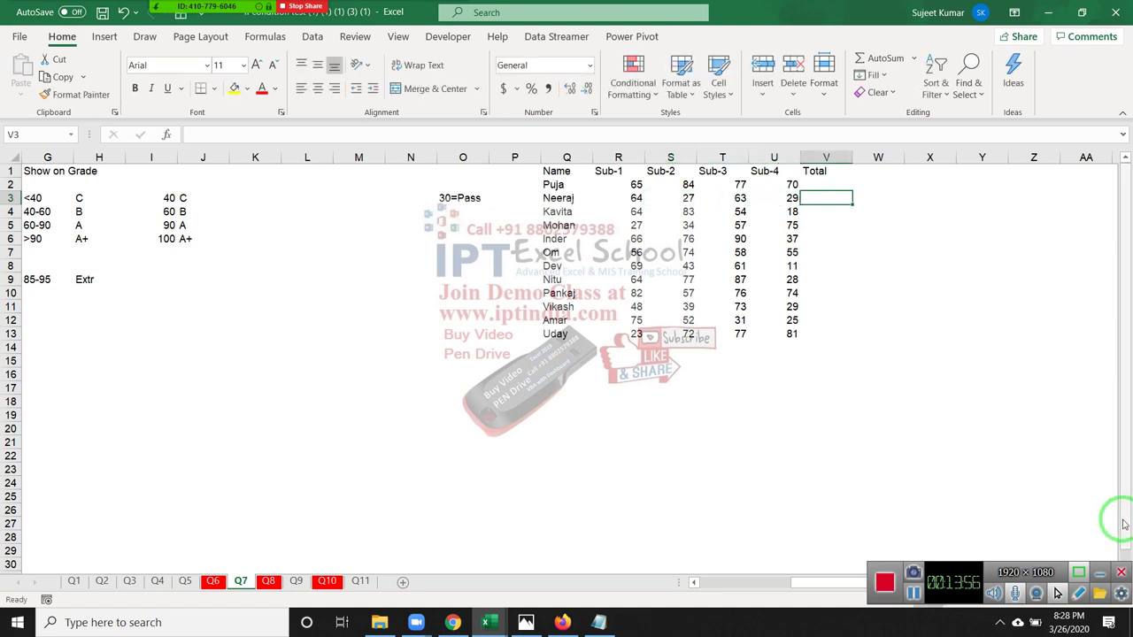
- Move down to row 7 and enter 14 in R7 and 18 in T7
{"action": "key", "text": "Left"}
{"action": "key", "text": "Left"}
{"action": "key", "text": "Left"}
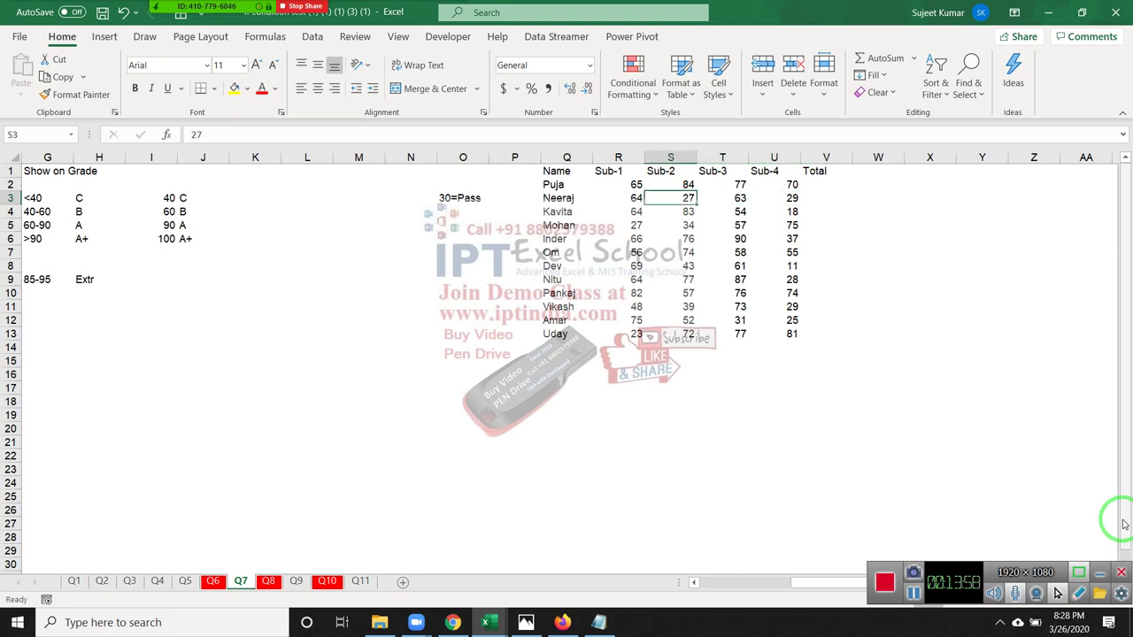
{"action": "key", "text": "Right"}
{"action": "key", "text": "Right"}
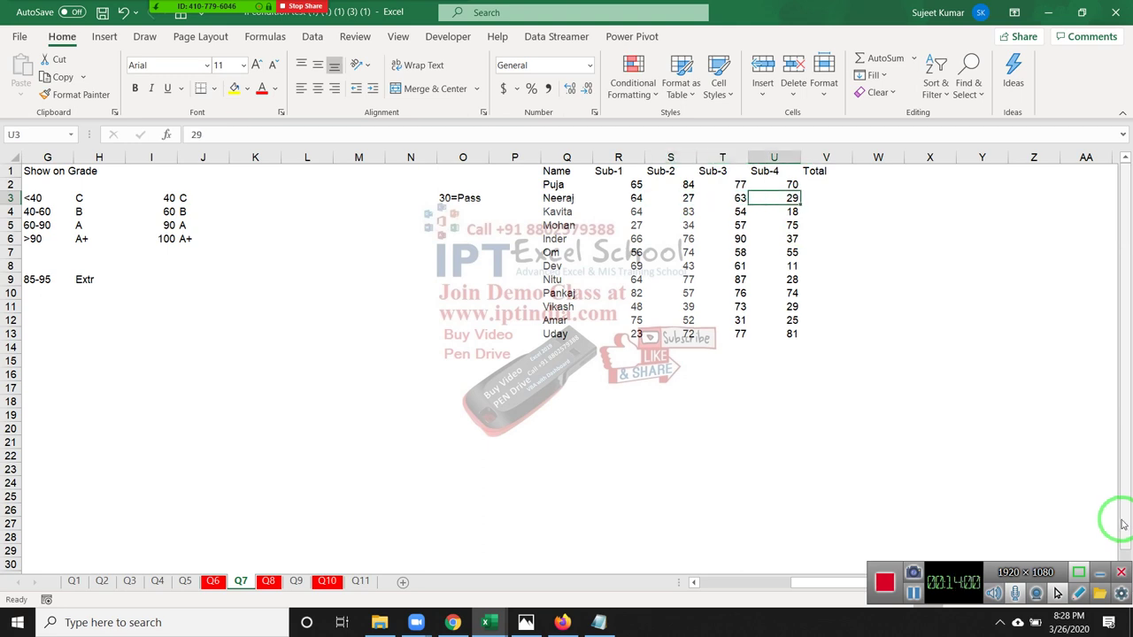
{"action": "key", "text": "Down"}
{"action": "key", "text": "Left"}
{"action": "key", "text": "Left"}
{"action": "key", "text": "Down"}
{"action": "key", "text": "Down"}
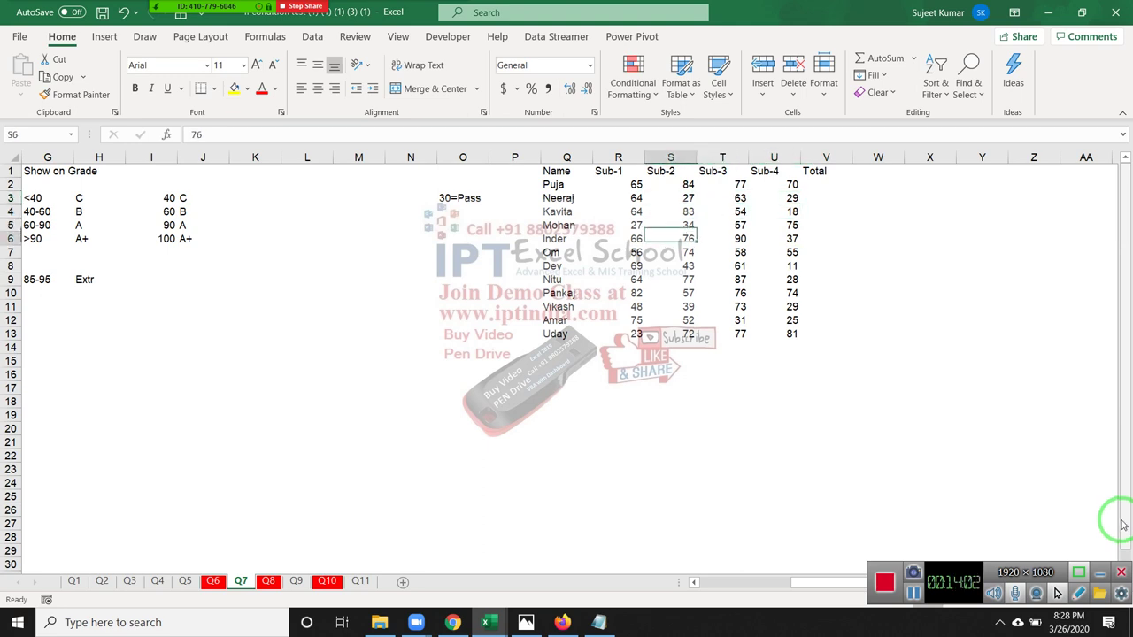
{"action": "key", "text": "Up"}
{"action": "key", "text": "Left"}
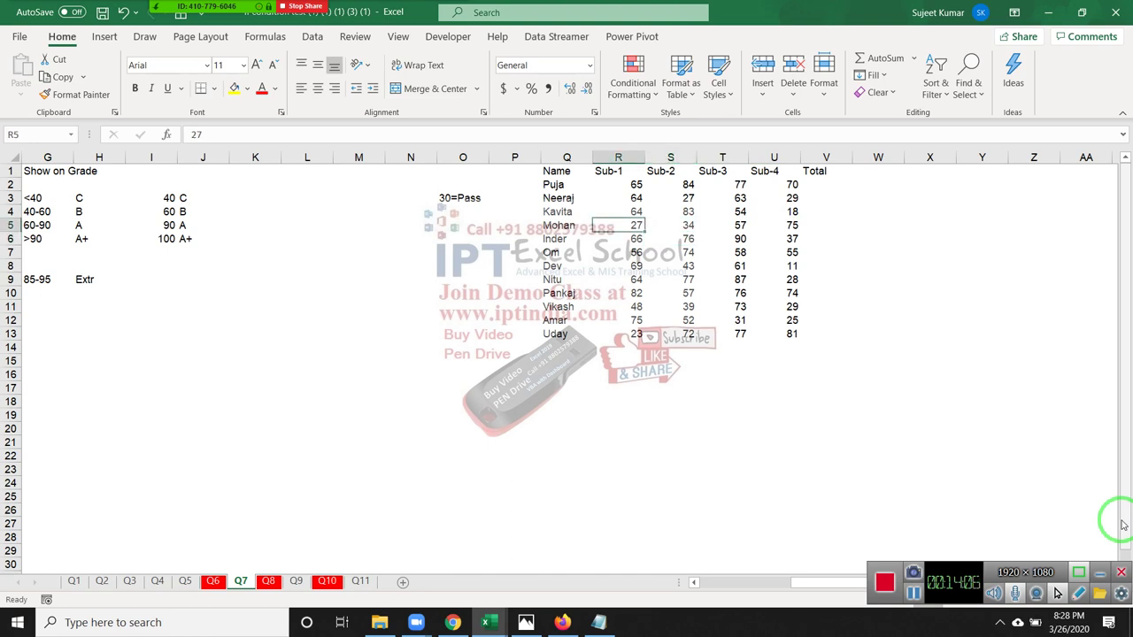
{"action": "key", "text": "Down"}
{"action": "key", "text": "Down"}
{"action": "type", "text": "14"}
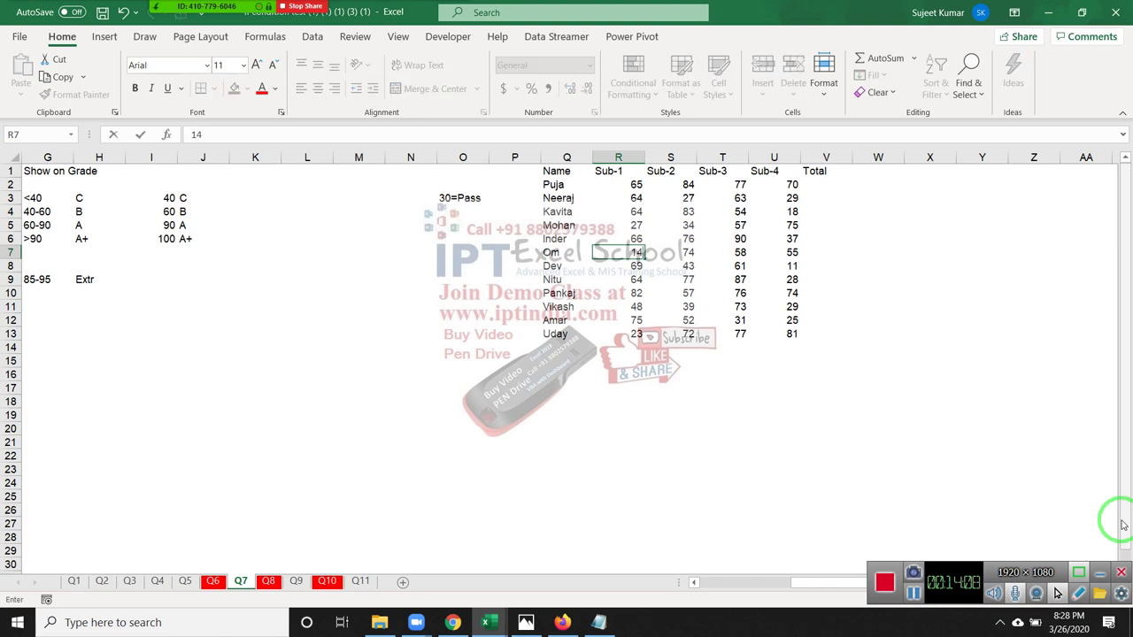
{"action": "key", "text": "Right"}
{"action": "key", "text": "Right"}
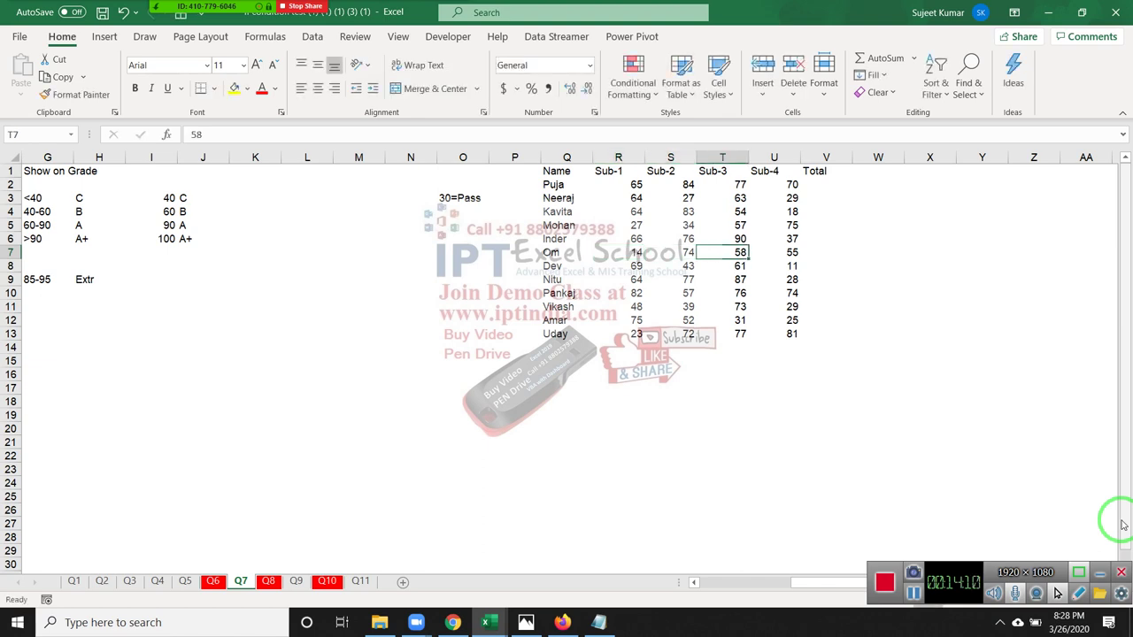
{"action": "type", "text": "18"}
{"action": "key", "text": "Right"}
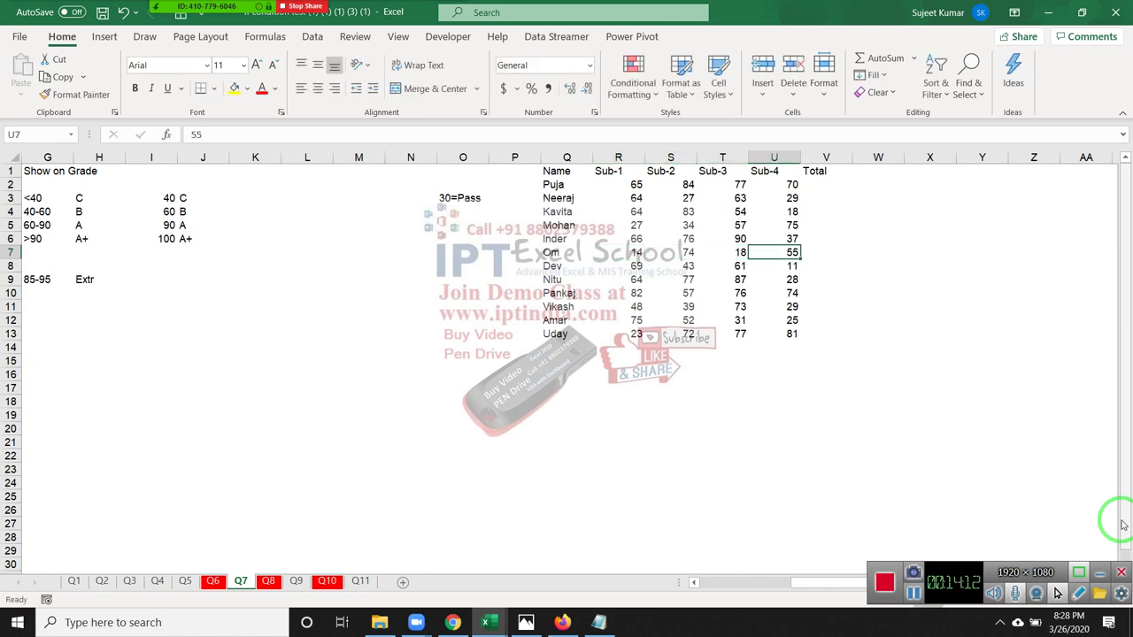
{"action": "key", "text": "Right"}
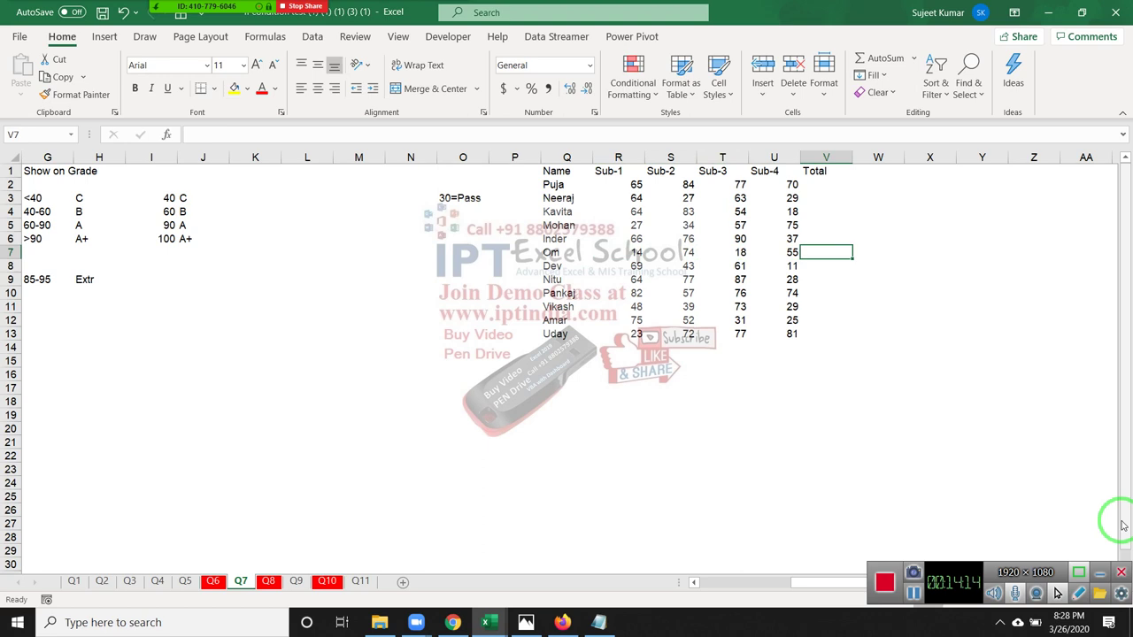
- Correct R7 to 26 and T7 to 27, then recheck both cells
{"action": "key", "text": "Left"}
{"action": "key", "text": "Left"}
{"action": "key", "text": "Left"}
{"action": "key", "text": "Left"}
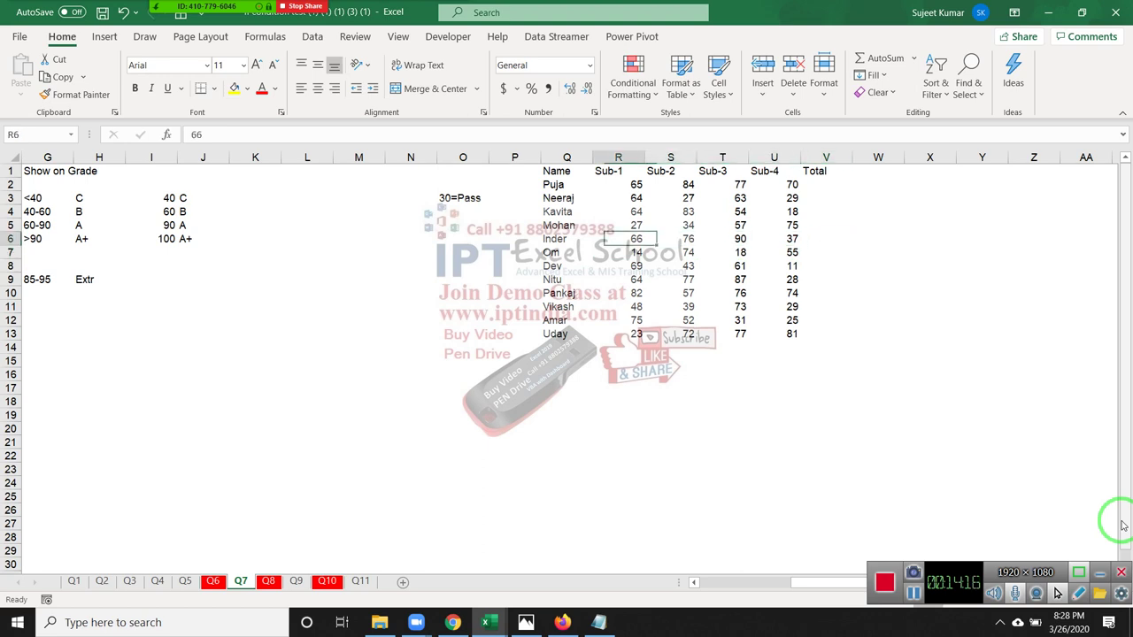
{"action": "type", "text": "26"}
{"action": "key", "text": "Right"}
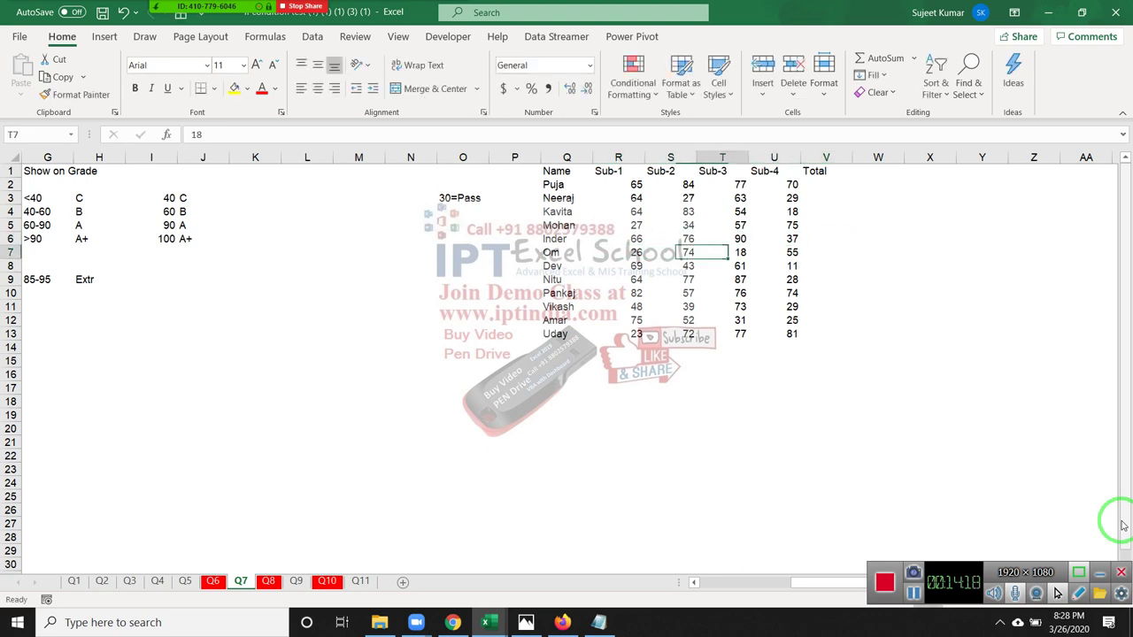
{"action": "key", "text": "Right"}
{"action": "type", "text": "1"}
{"action": "key", "text": "Escape"}
{"action": "type", "text": "27"}
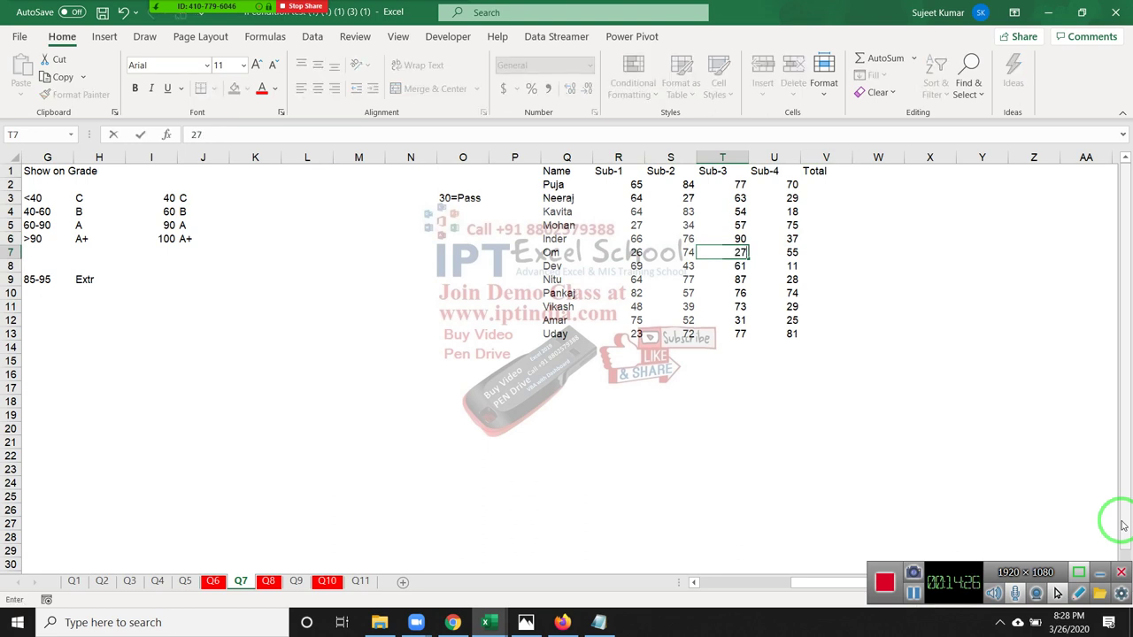
{"action": "key", "text": "Tab"}
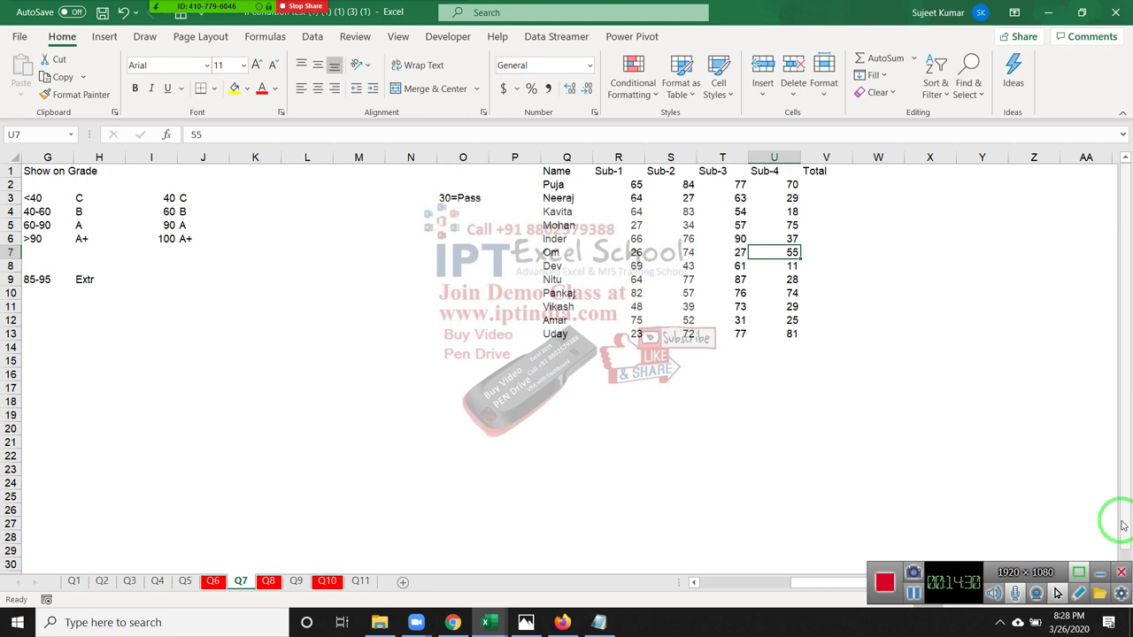
{"action": "key", "text": "Left"}
{"action": "key", "text": "Left"}
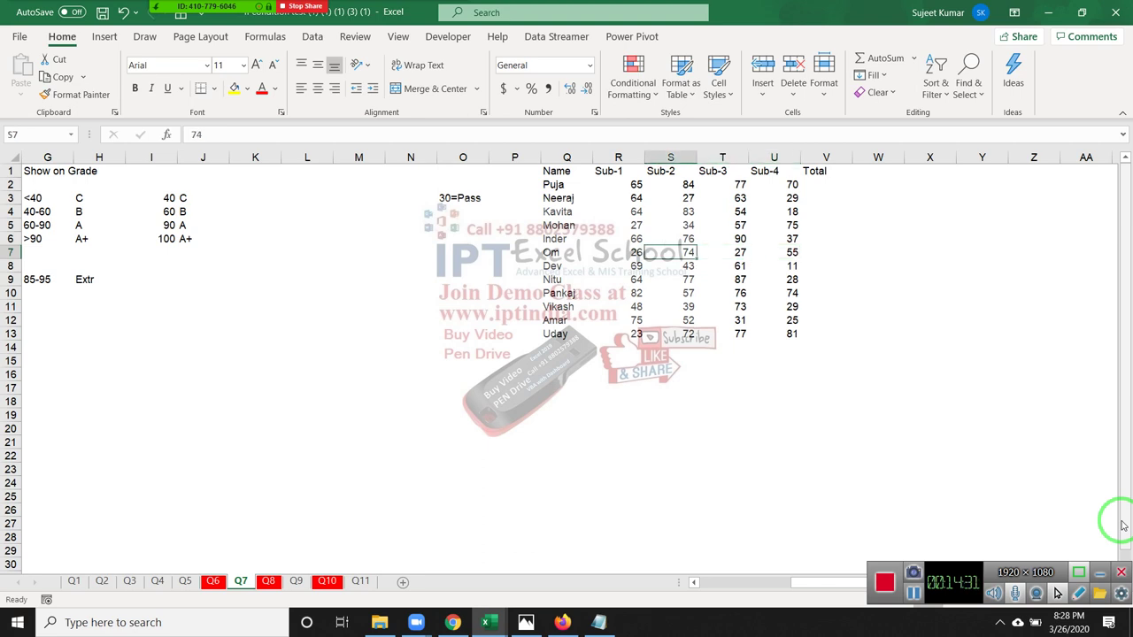
{"action": "key", "text": "Left"}
{"action": "key", "text": "Right"}
{"action": "key", "text": "Right"}
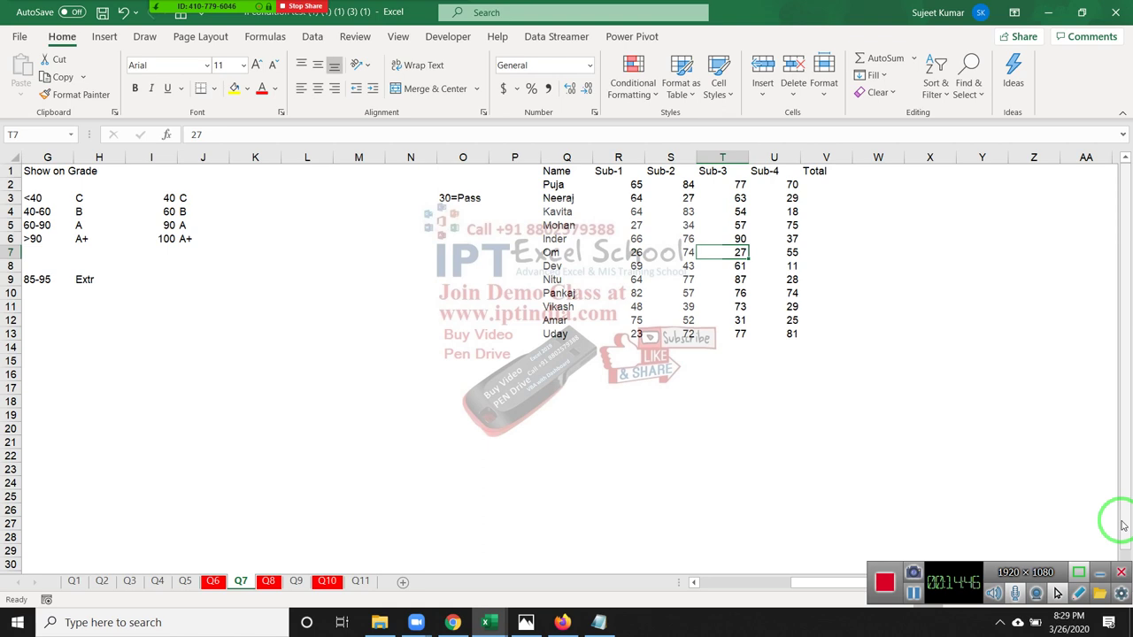
- Move around the marks table and select the Total cells V2 to V5
{"action": "key", "text": "Right"}
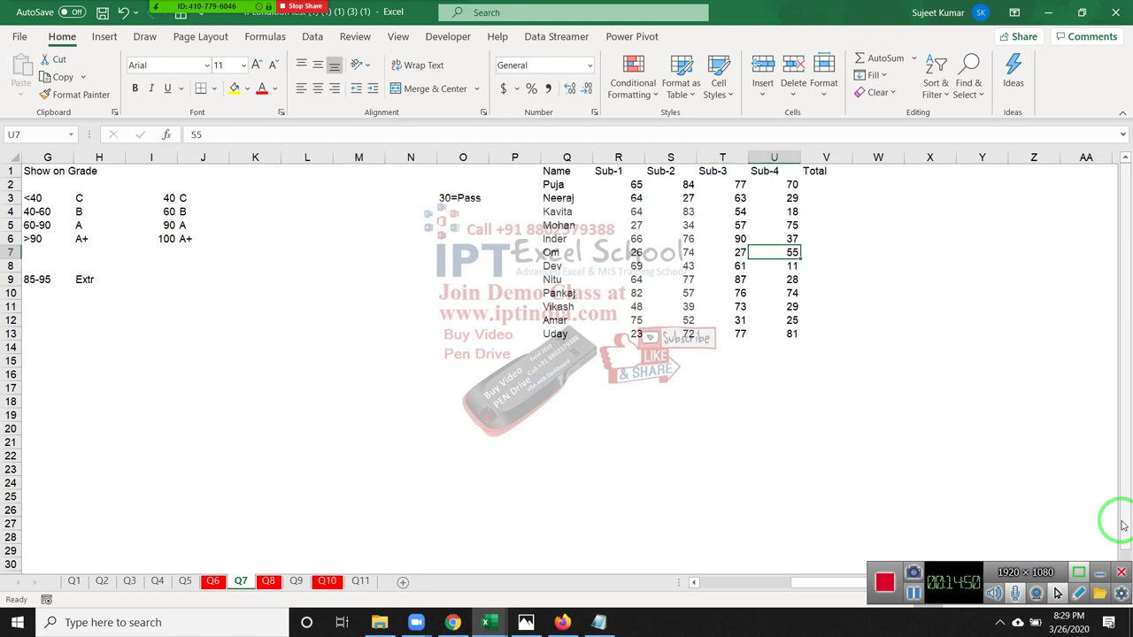
{"action": "key", "text": "Right"}
{"action": "key", "text": "Right"}
{"action": "key", "text": "Left"}
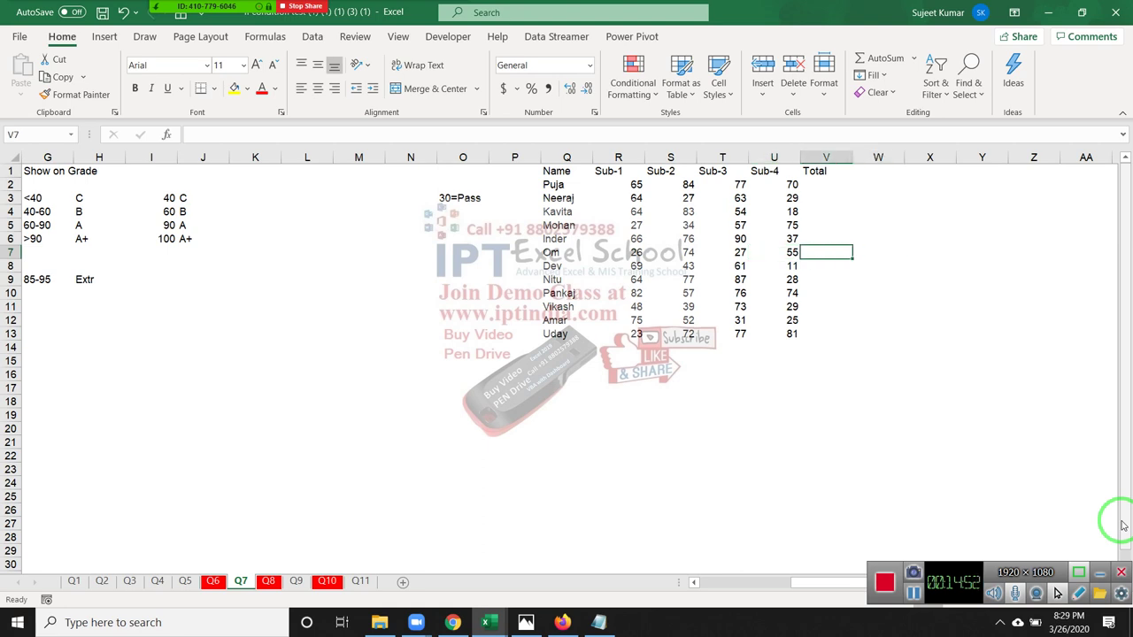
{"action": "key", "text": "Left"}
{"action": "key", "text": "Right"}
{"action": "key", "text": "Up"}
{"action": "key", "text": "Up"}
{"action": "key", "text": "Up"}
{"action": "key", "text": "Up"}
{"action": "key", "text": "Up"}
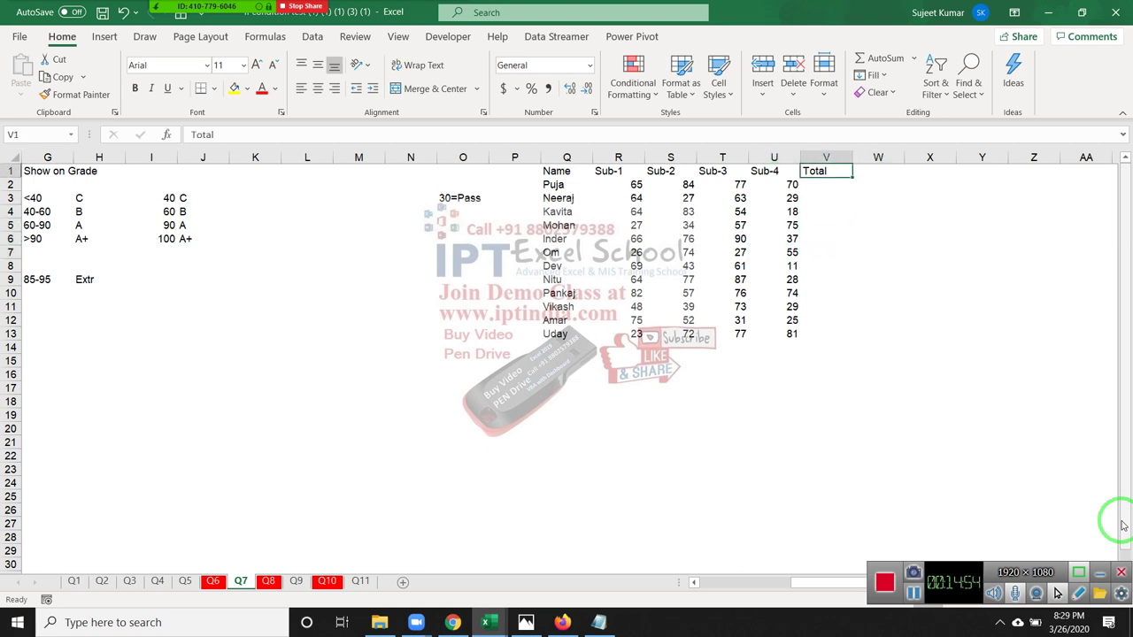
{"action": "key", "text": "Down"}
{"action": "key", "text": "shift+Down"}
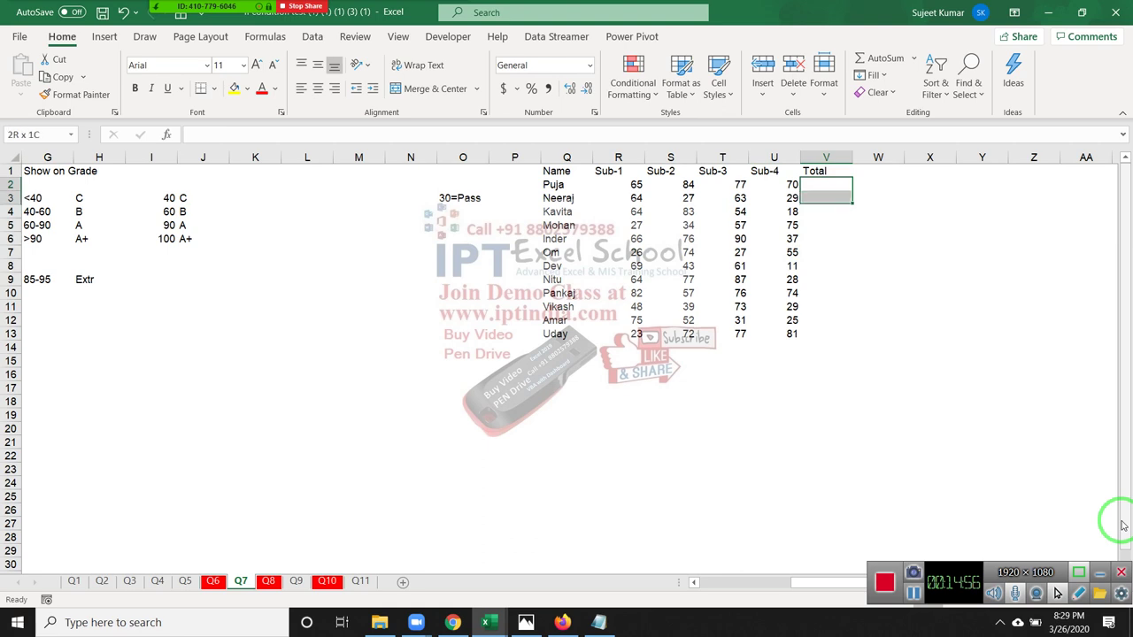
{"action": "key", "text": "shift+Down"}
{"action": "key", "text": "shift+Down"}
{"action": "key", "text": "Up"}
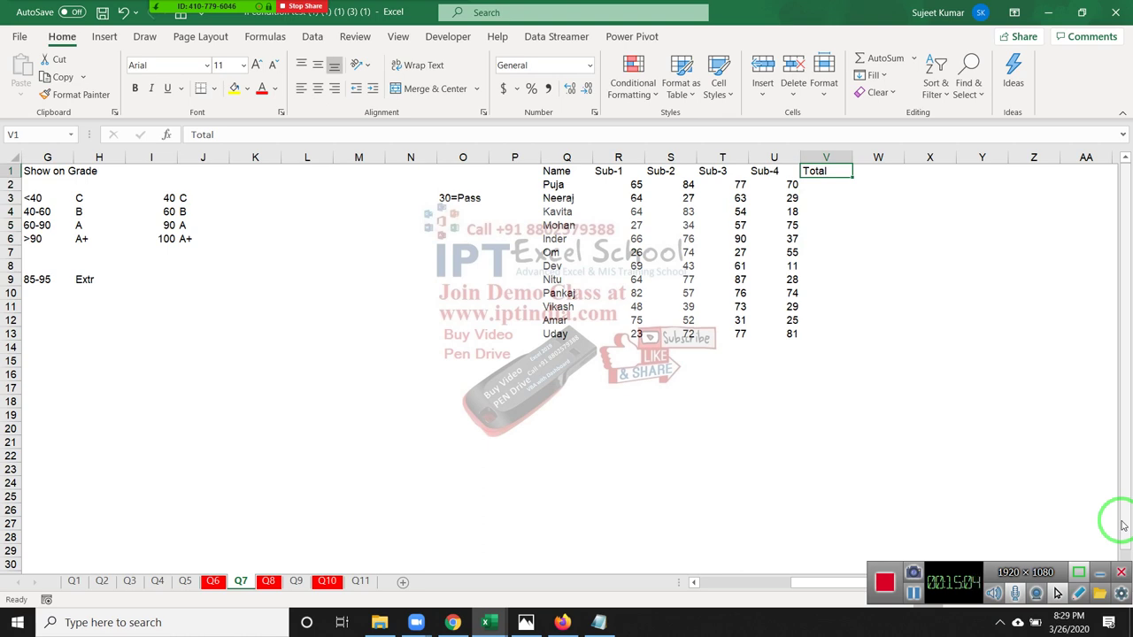
- Insert blank columns before the Sub-2, Sub-3 and Sub-4 columns
{"action": "key", "text": "Right"}
{"action": "key", "text": "Left"}
{"action": "key", "text": "Left"}
{"action": "key", "text": "Left"}
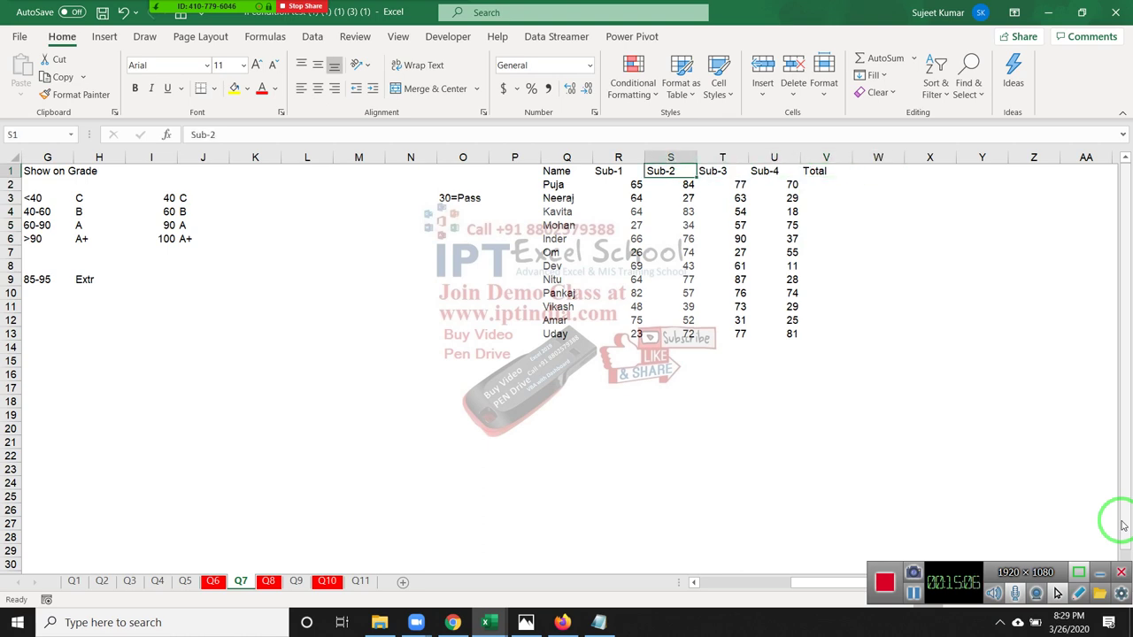
{"action": "key", "text": "ctrl+space"}
{"action": "key", "text": "ctrl+shift+plus"}
{"action": "key", "text": "Right"}
{"action": "key", "text": "Right"}
{"action": "key", "text": "ctrl+space"}
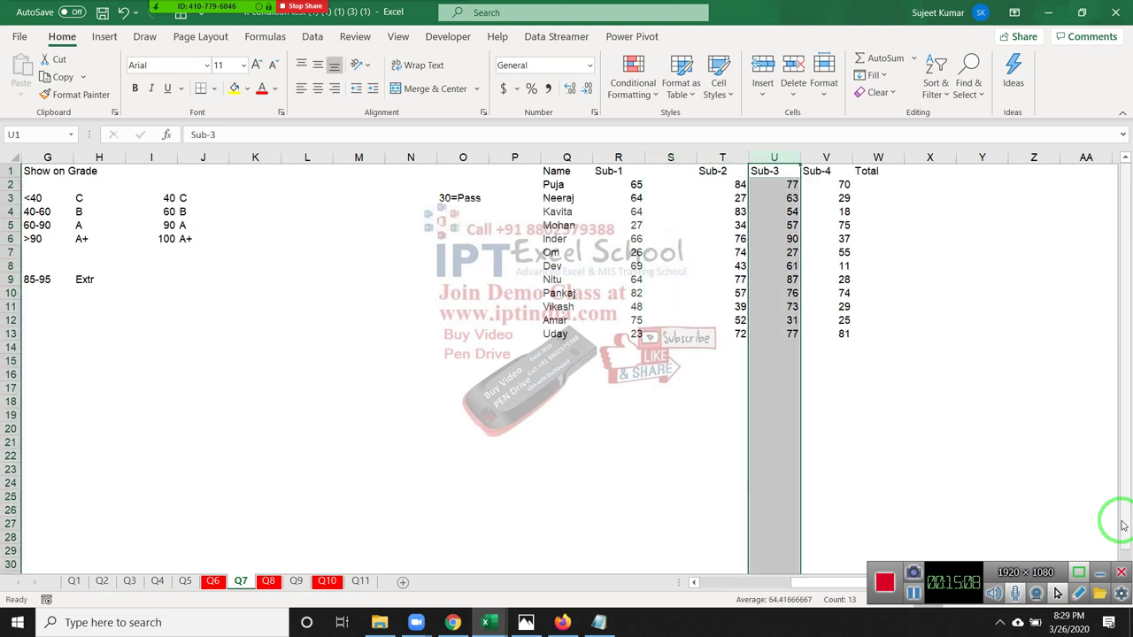
{"action": "key", "text": "ctrl+shift+plus"}
{"action": "key", "text": "Right"}
{"action": "key", "text": "Right"}
{"action": "key", "text": "ctrl+space"}
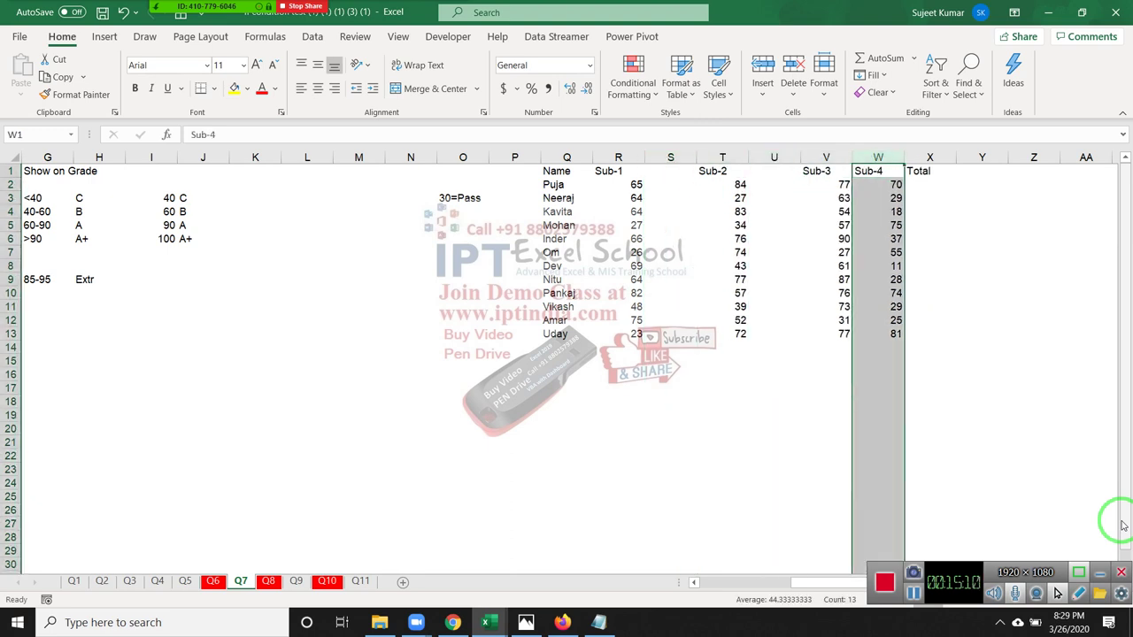
{"action": "key", "text": "ctrl+shift+plus"}
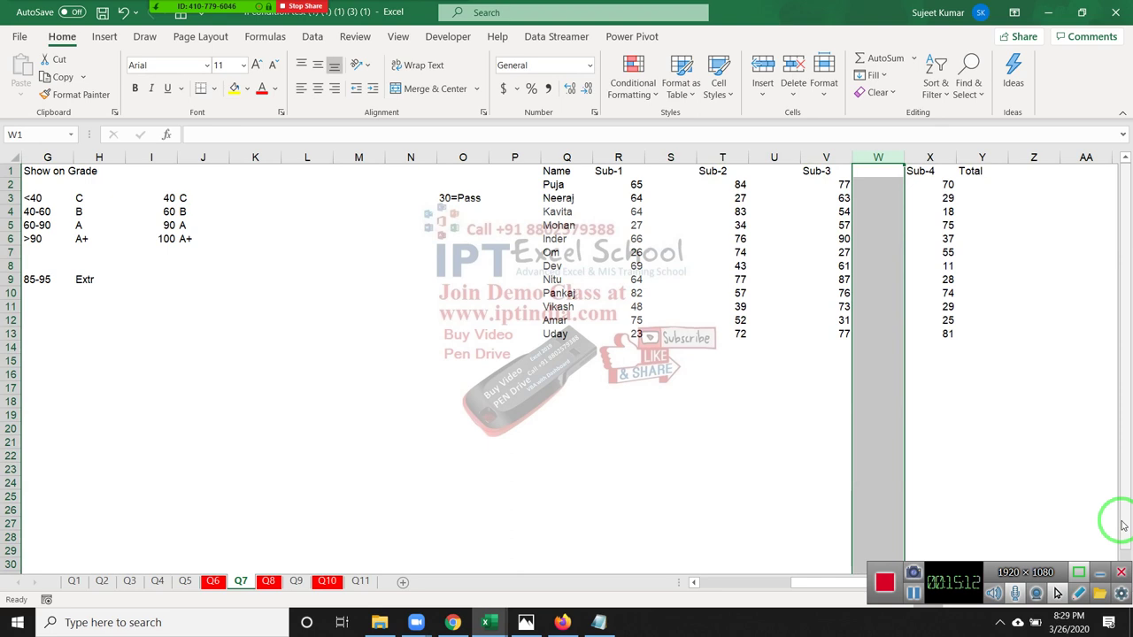
{"action": "key", "text": "Right"}
{"action": "key", "text": "Right"}
{"action": "key", "text": "ctrl+space"}
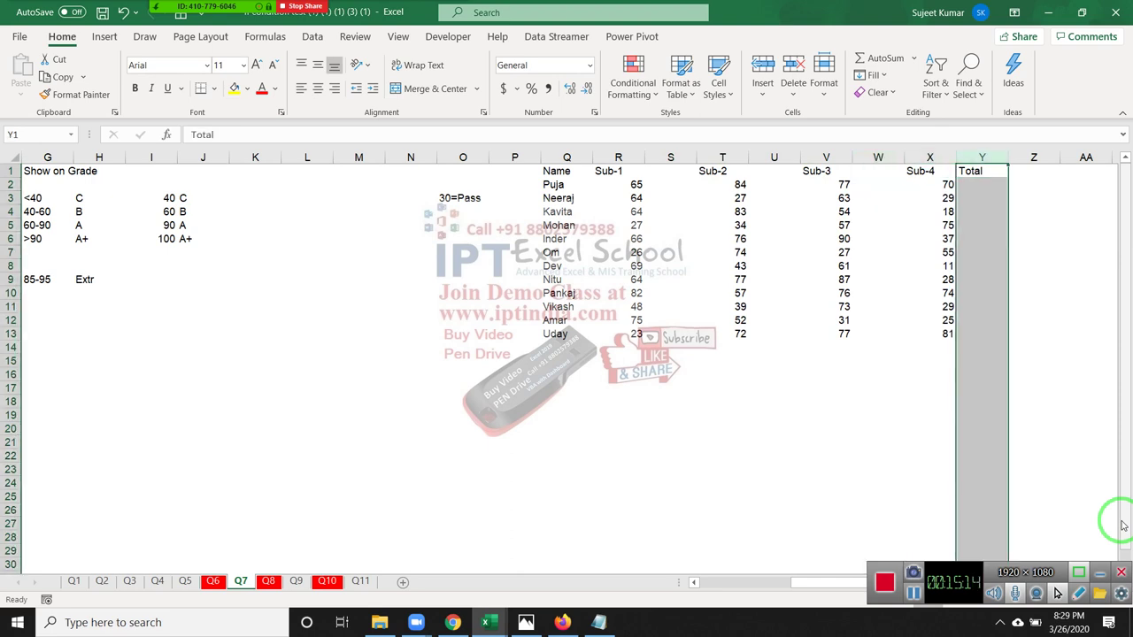
- Delete the three inserted blank columns and return to cell V2
{"action": "key", "text": "Left"}
{"action": "key", "text": "Left"}
{"action": "key", "text": "ctrl+space"}
{"action": "key", "text": "ctrl+minus"}
{"action": "key", "text": "Left"}
{"action": "key", "text": "Left"}
{"action": "key", "text": "ctrl+space"}
{"action": "key", "text": "ctrl+minus"}
{"action": "key", "text": "Left"}
{"action": "key", "text": "Left"}
{"action": "key", "text": "ctrl+space"}
{"action": "key", "text": "ctrl+minus"}
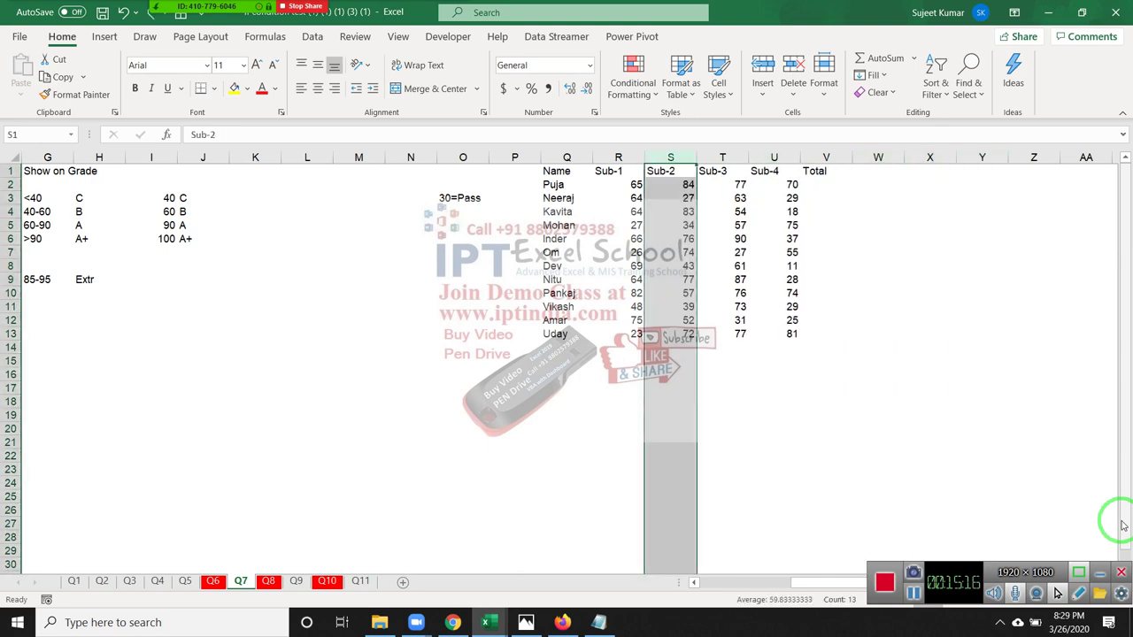
{"action": "key", "text": "Right"}
{"action": "key", "text": "Right"}
{"action": "key", "text": "Right"}
{"action": "key", "text": "Down"}
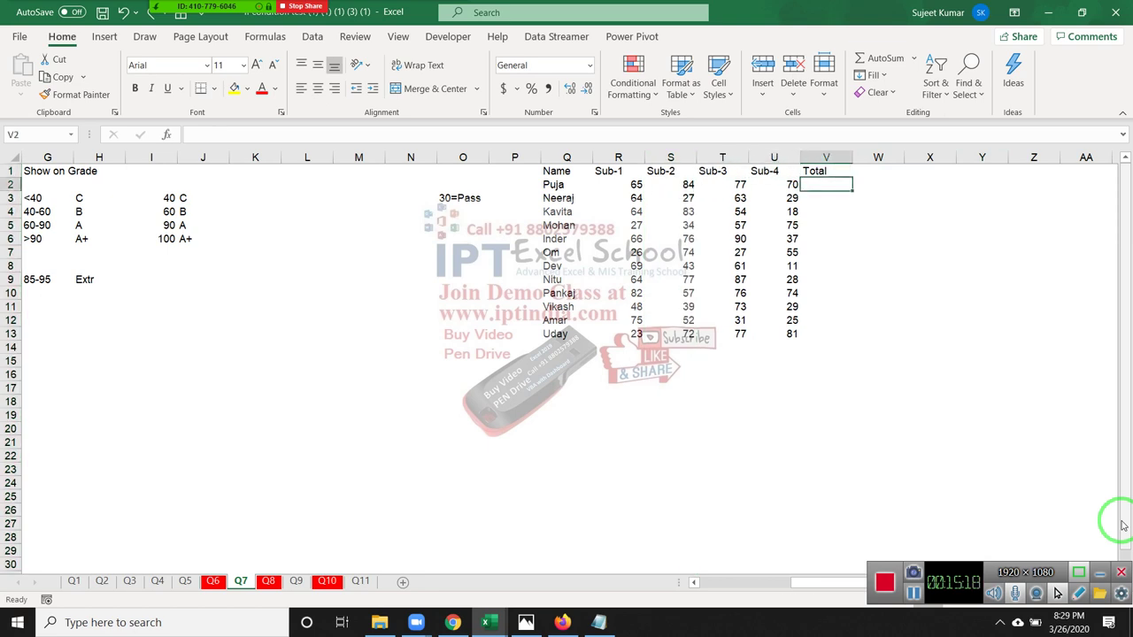
- In V2, begin the formula =SUM(IF(R2<35,R2+5, using R2 references
{"action": "type", "text": "="}
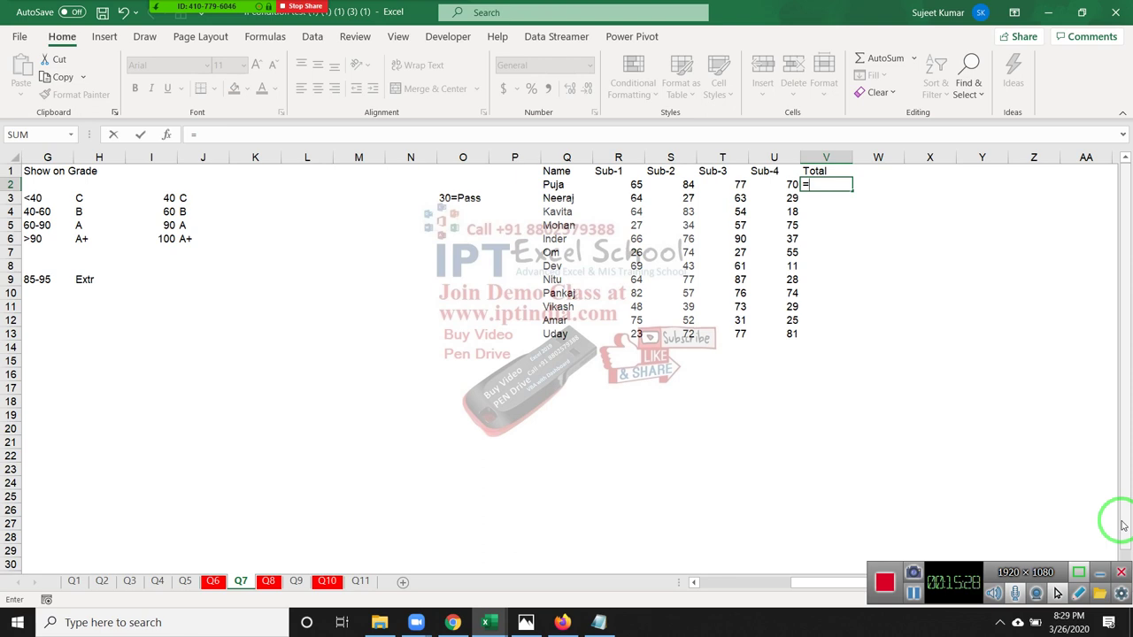
{"action": "type", "text": "sum"}
{"action": "key", "text": "Tab"}
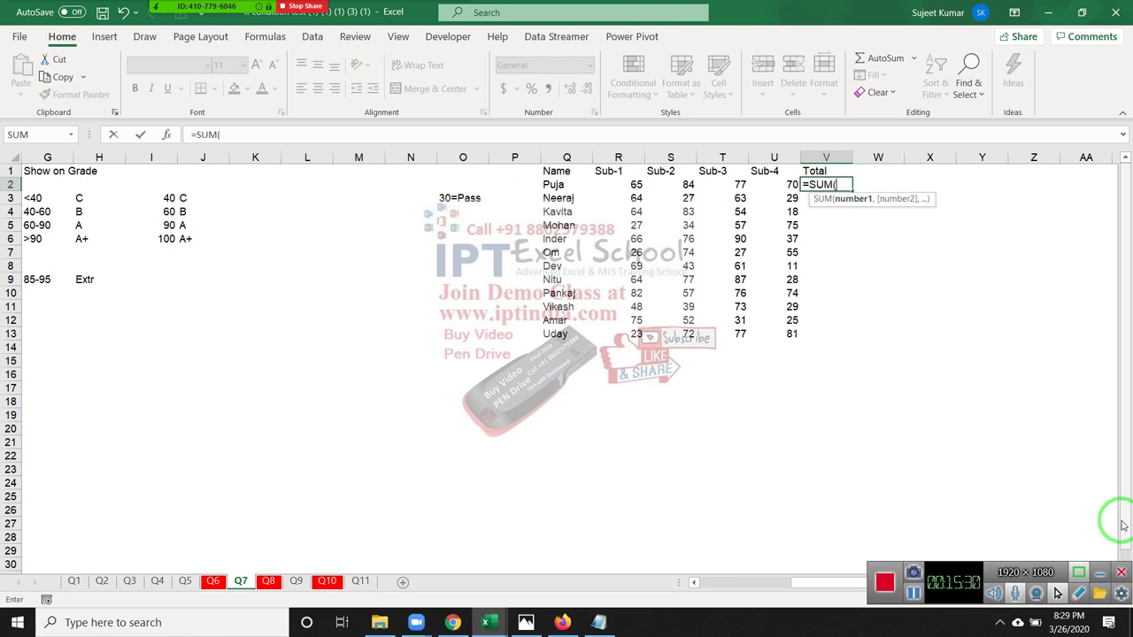
{"action": "type", "text": "if"}
{"action": "key", "text": "Tab"}
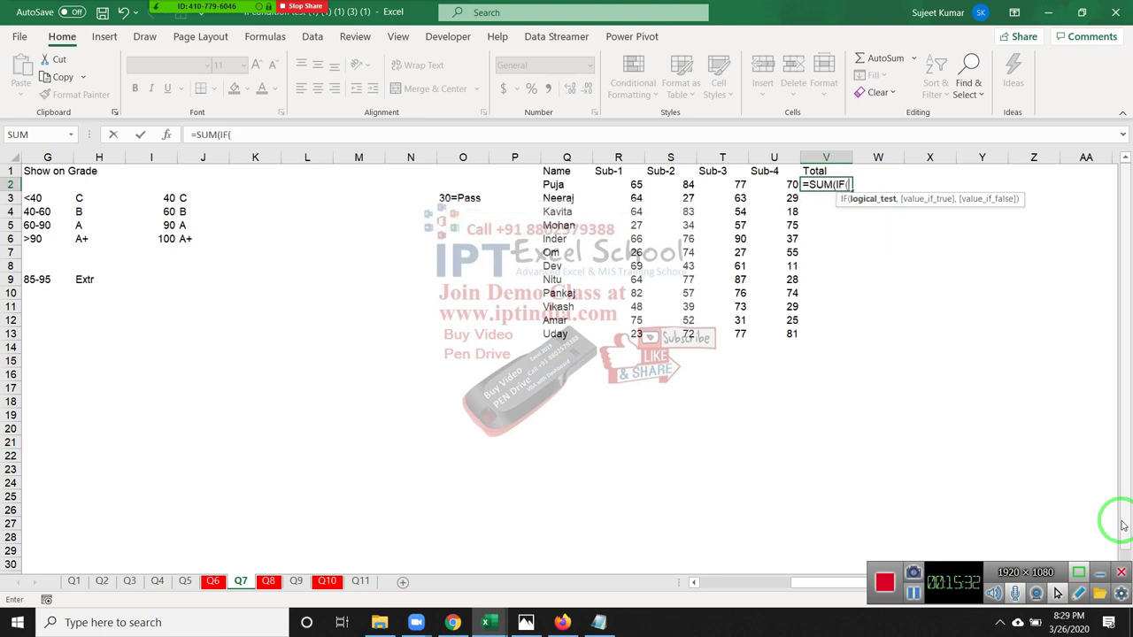
{"action": "left_click", "coordinate": [631, 187]}
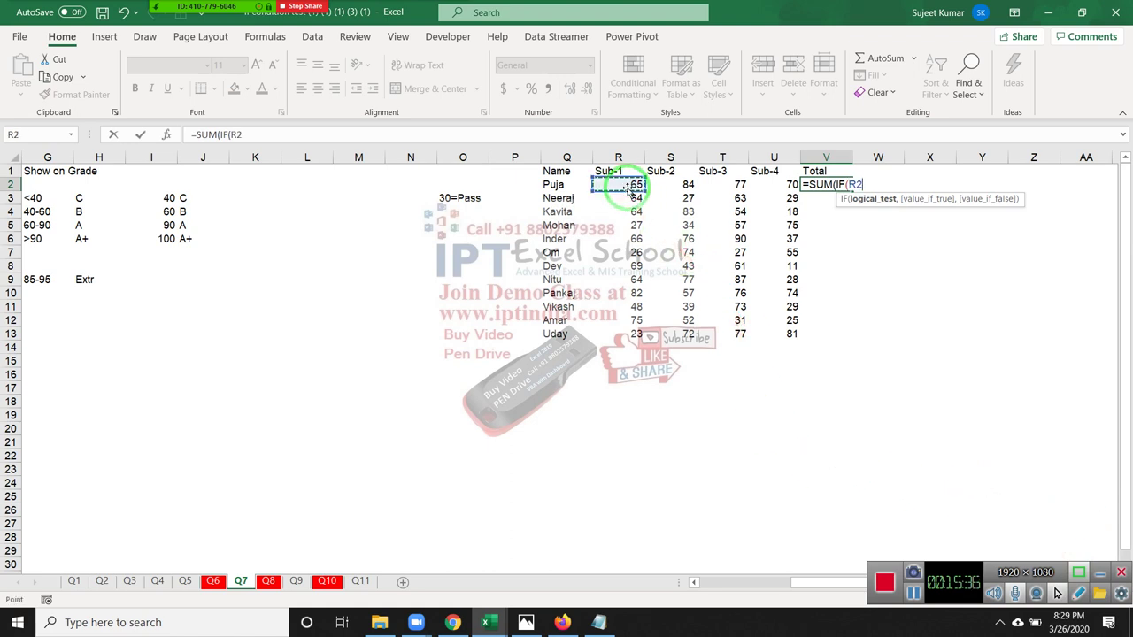
{"action": "type", "text": "<="}
{"action": "type", "text": "5"}
{"action": "key", "text": "BackSpace"}
{"action": "key", "text": "BackSpace"}
{"action": "type", "text": "35"}
{"action": "type", "text": ","}
{"action": "left_click", "coordinate": [632, 189]}
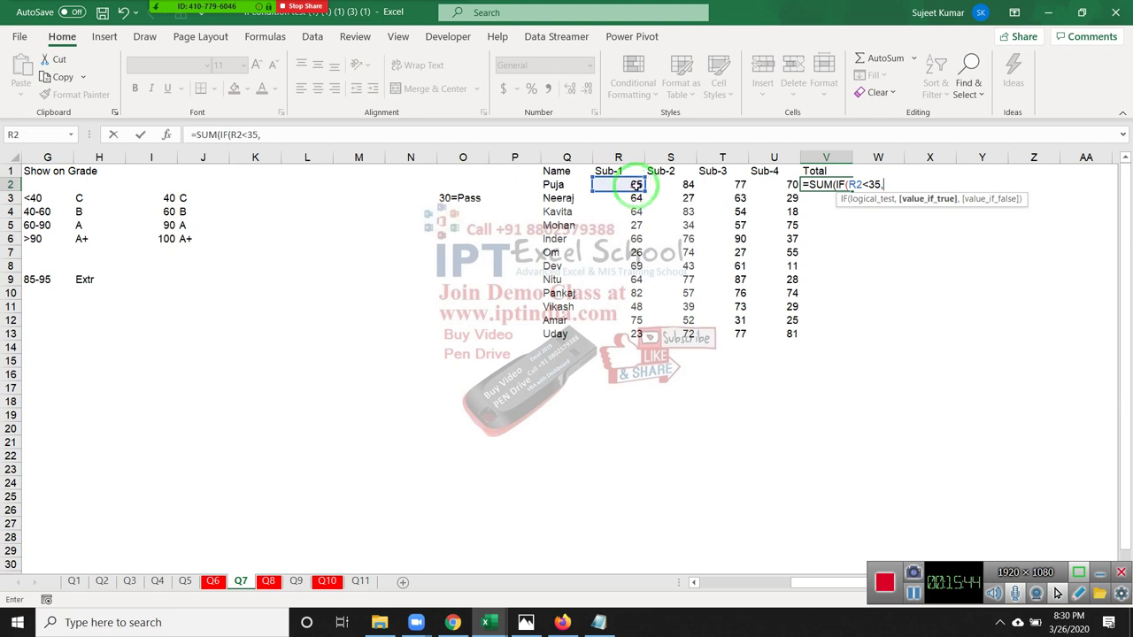
{"action": "type", "text": "R2+"}
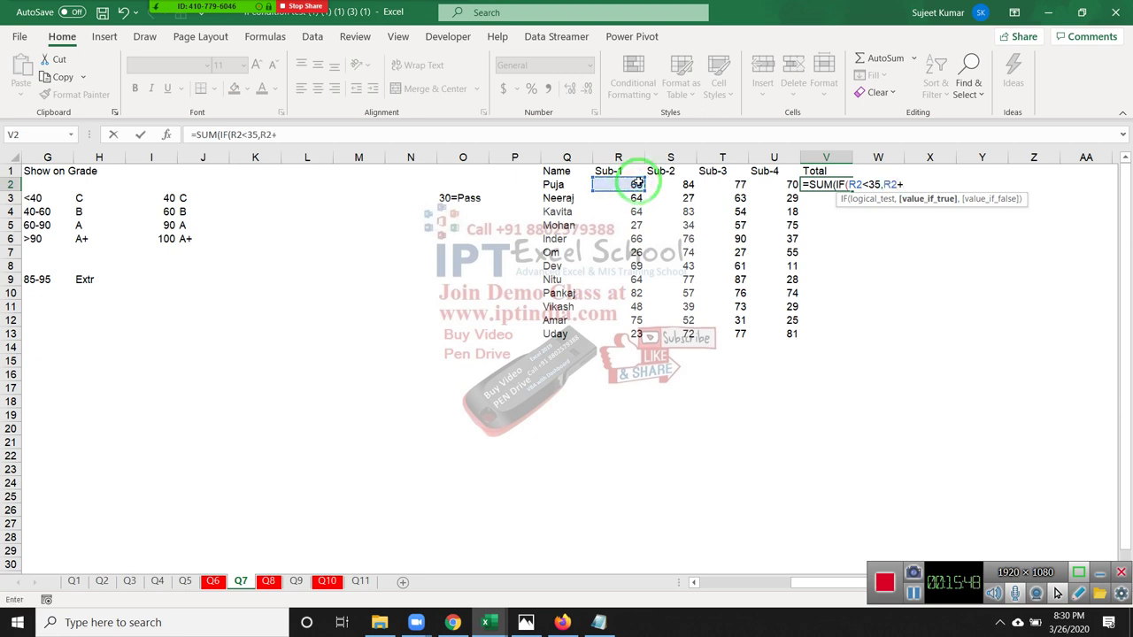
{"action": "type", "text": "5"}
{"action": "type", "text": ","}
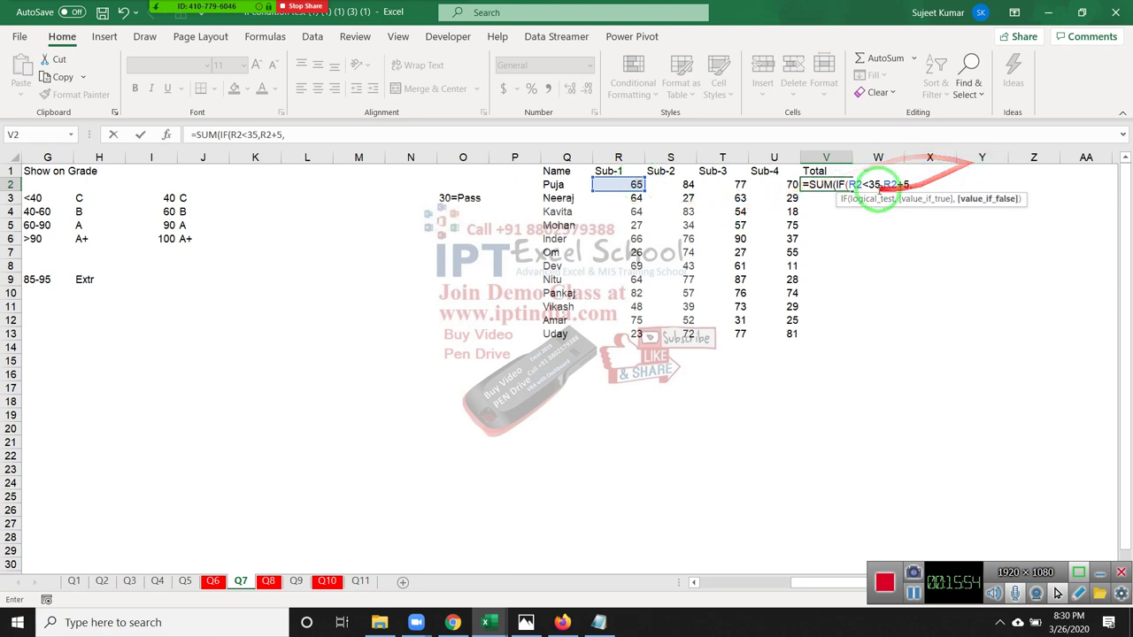
- Change the threshold to 30, close the first IF with R2 as the else value, and start a second IF
{"action": "left_click", "coordinate": [876, 186]}
{"action": "key", "text": "BackSpace"}
{"action": "type", "text": "0"}
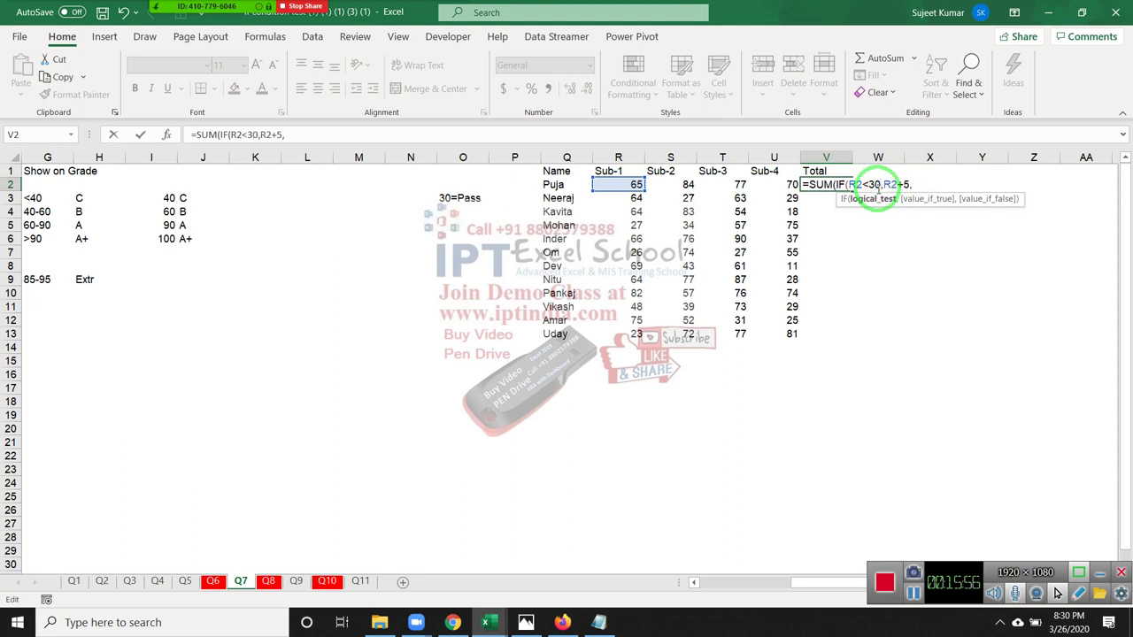
{"action": "left_click", "coordinate": [916, 184]}
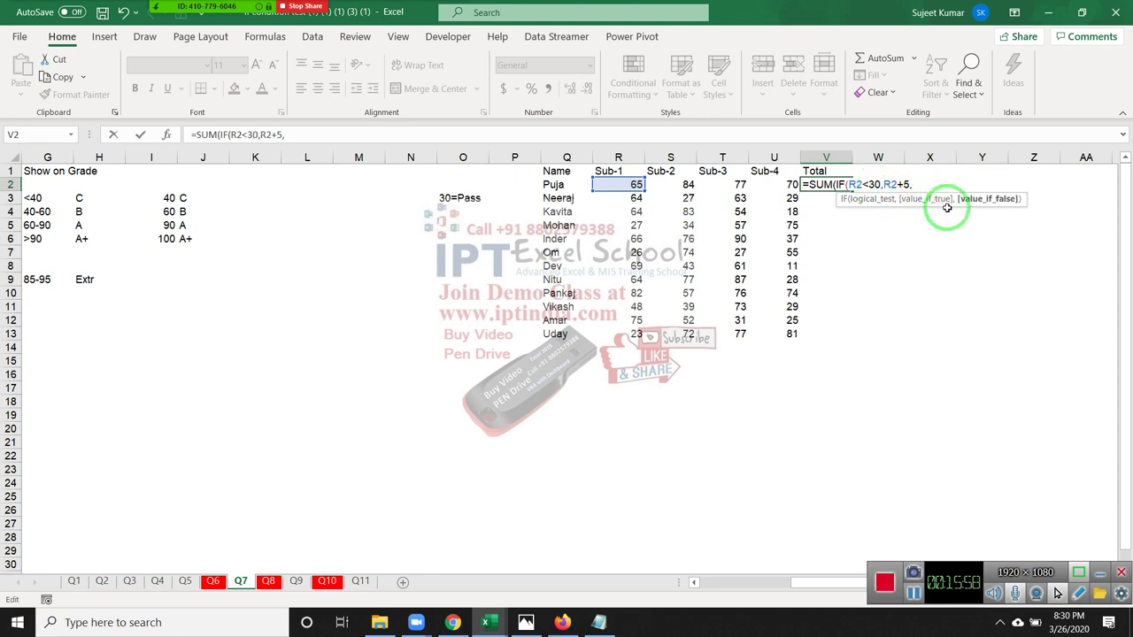
{"action": "left_click", "coordinate": [630, 184]}
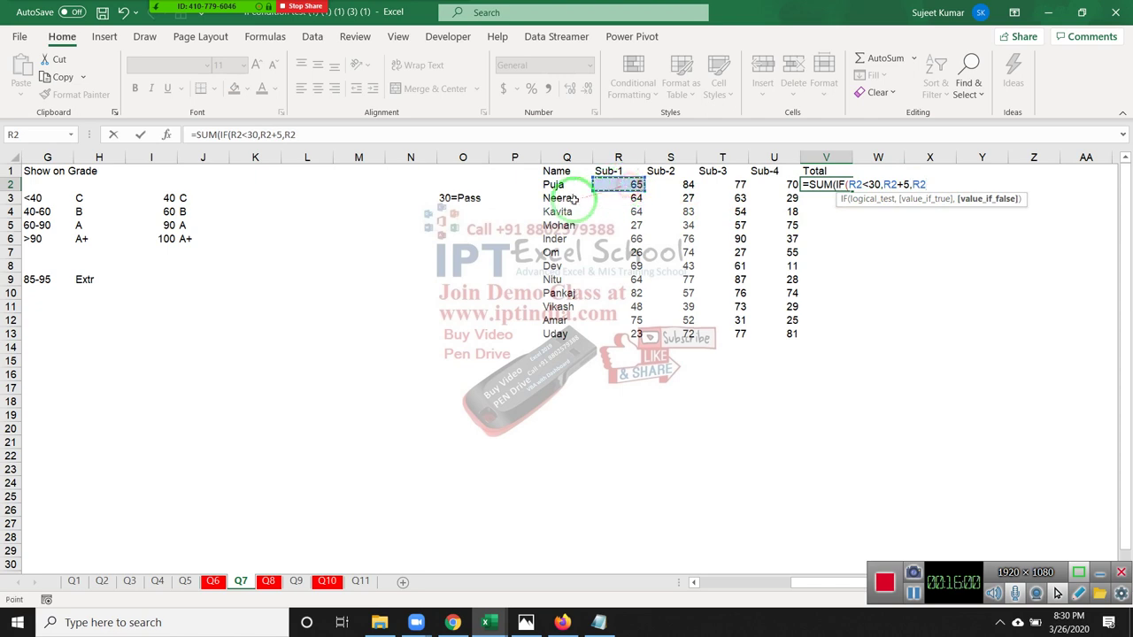
{"action": "type", "text": ")"}
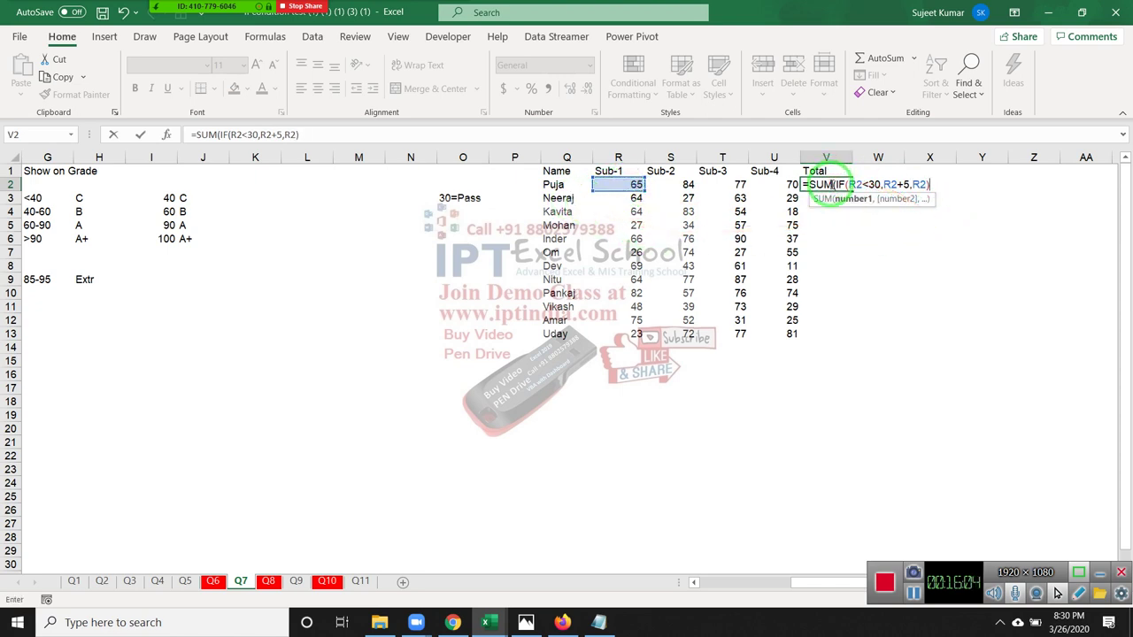
{"action": "left_click_drag", "start_coordinate": [847, 184], "coordinate": [925, 182]}
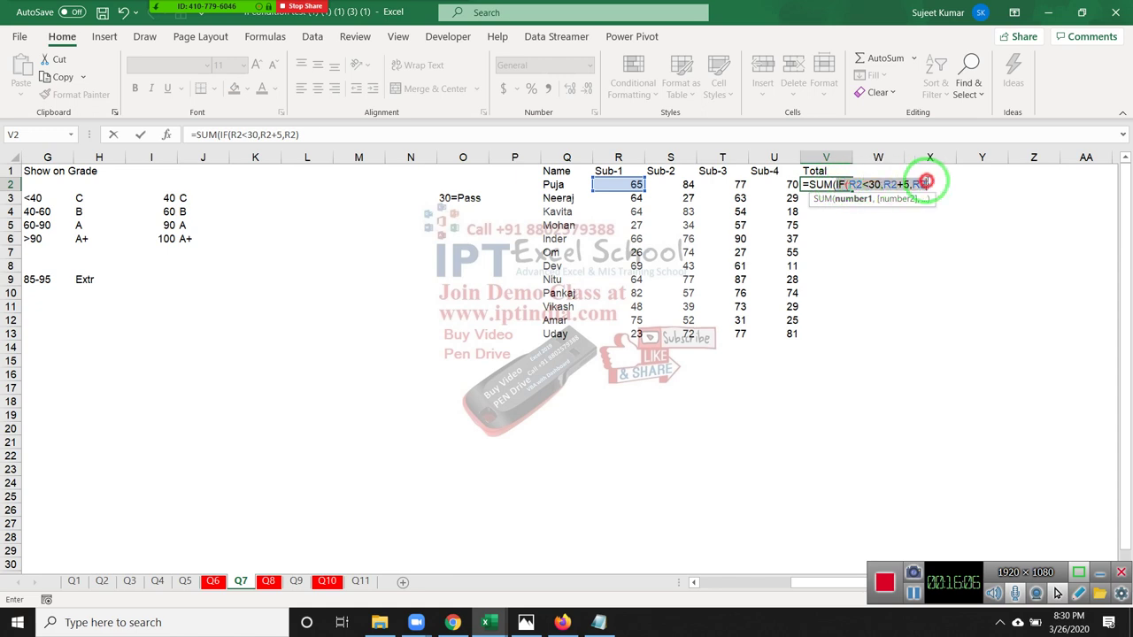
{"action": "left_click", "coordinate": [941, 185]}
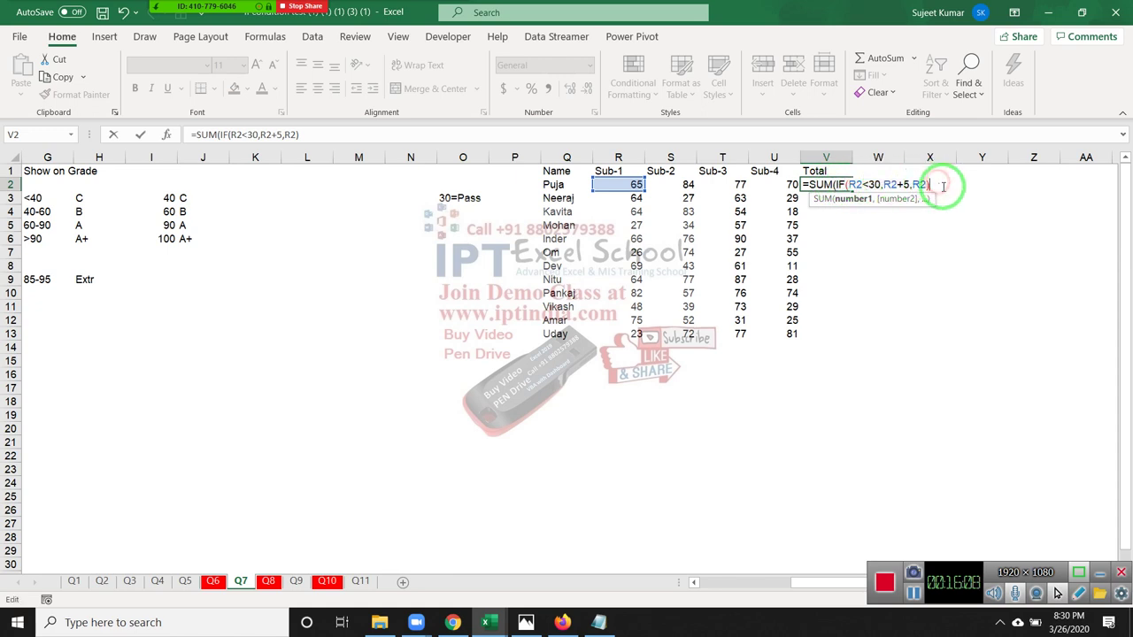
{"action": "type", "text": ",I"}
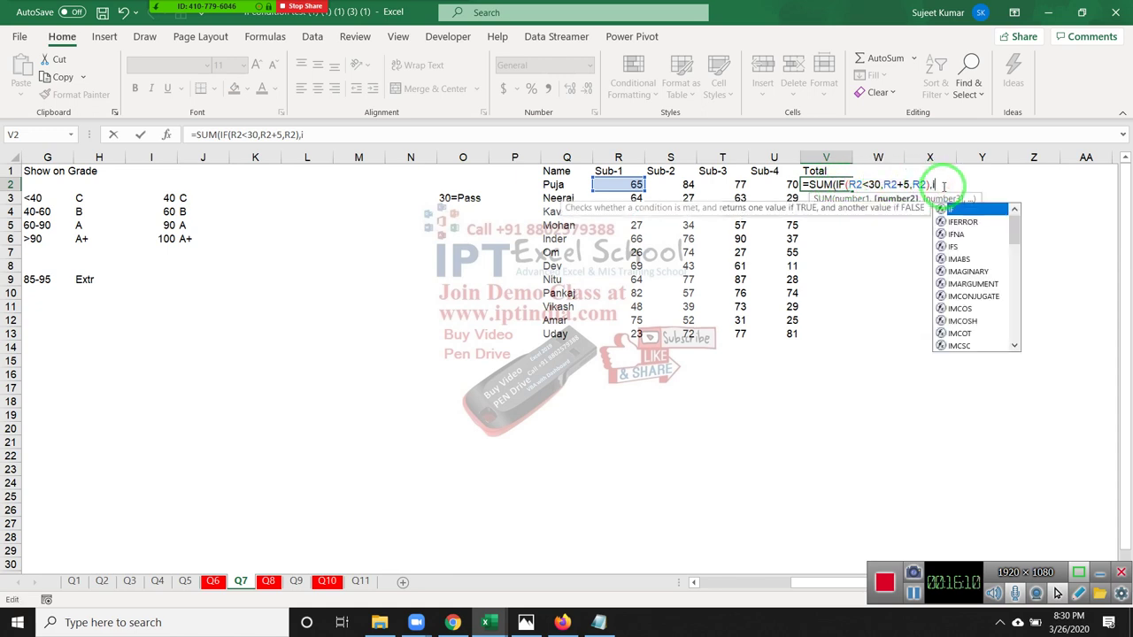
{"action": "type", "text": "F("}
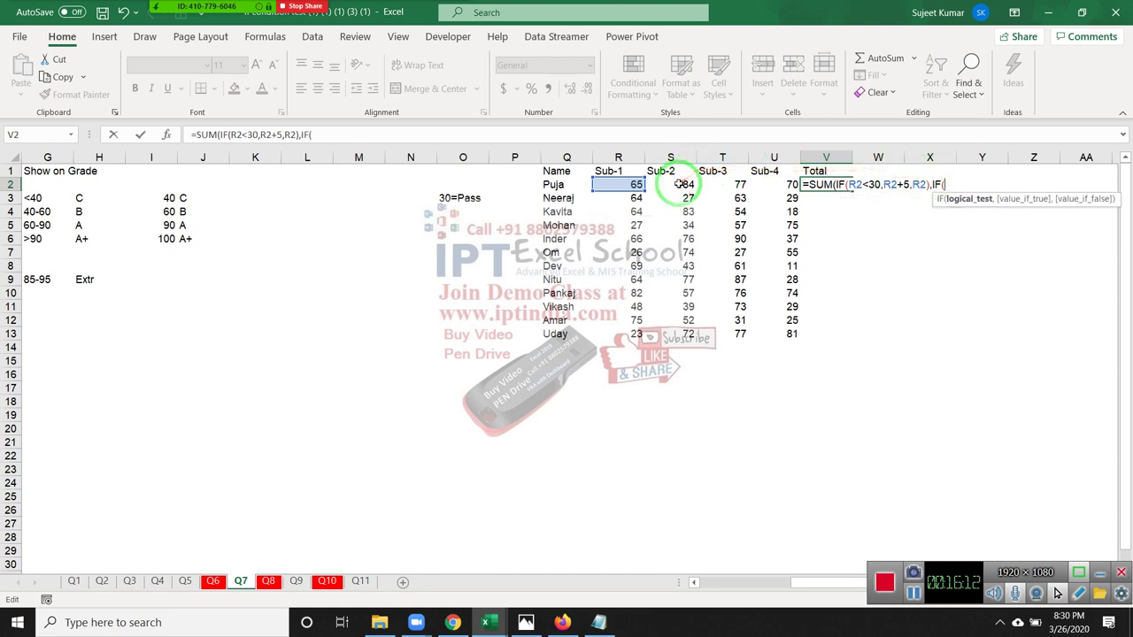
- Add the Sub-2 condition IF(S2<30,S2+5,S2) to the formula
{"action": "left_click", "coordinate": [694, 186]}
{"action": "type", "text": "+"}
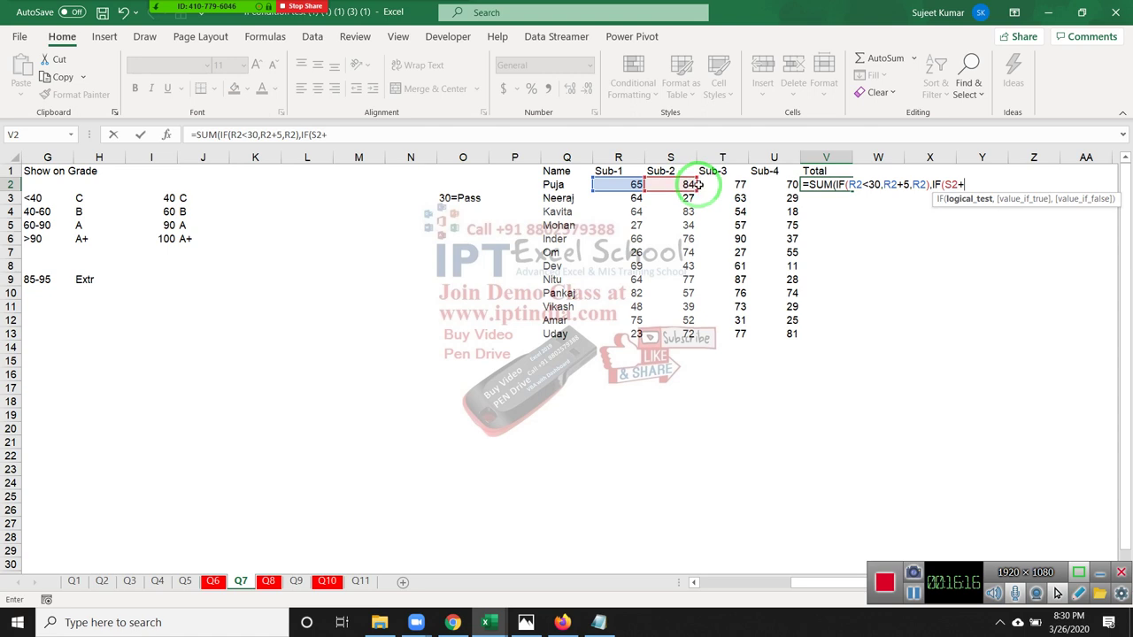
{"action": "key", "text": "BackSpace"}
{"action": "type", "text": "<"}
{"action": "type", "text": "30,"}
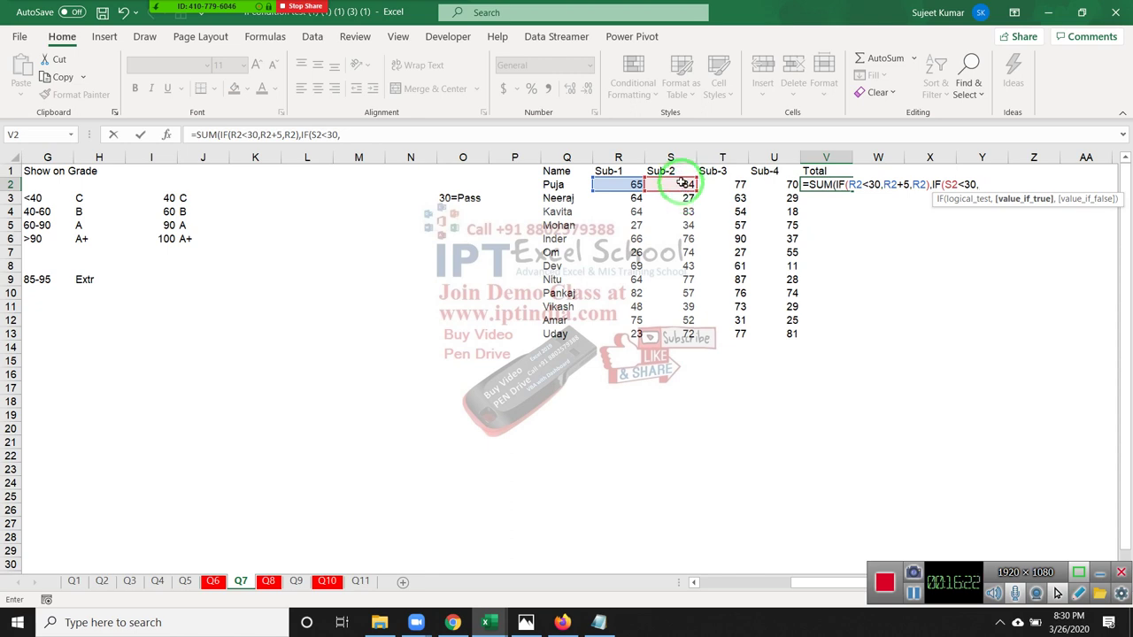
{"action": "left_click", "coordinate": [685, 186]}
{"action": "type", "text": "+3"}
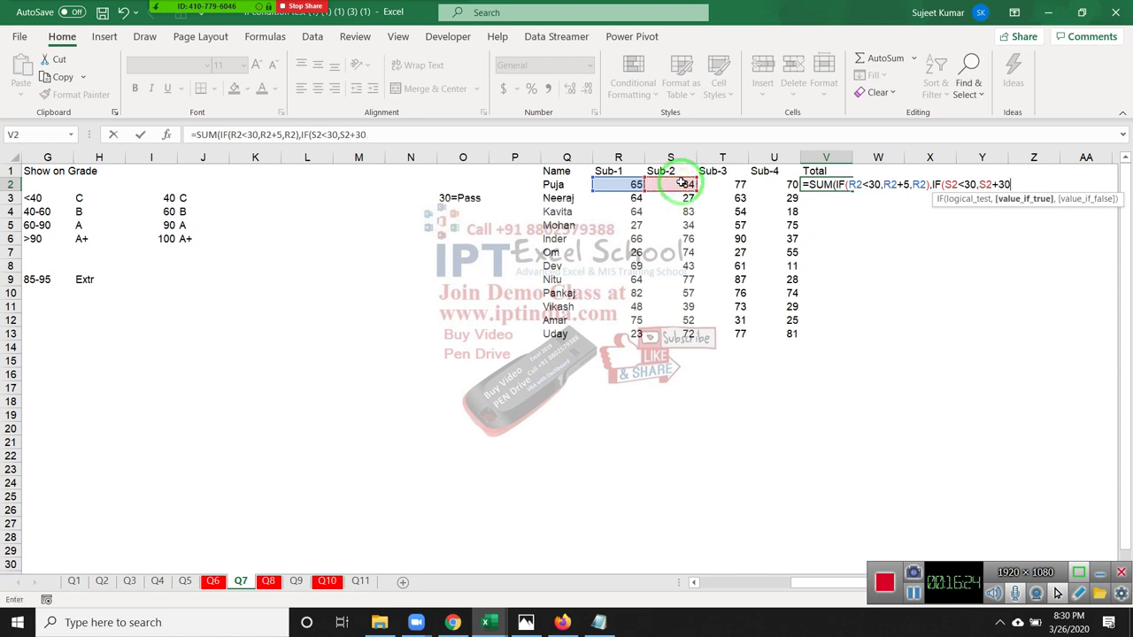
{"action": "key", "text": "BackSpace"}
{"action": "type", "text": "5"}
{"action": "type", "text": ","}
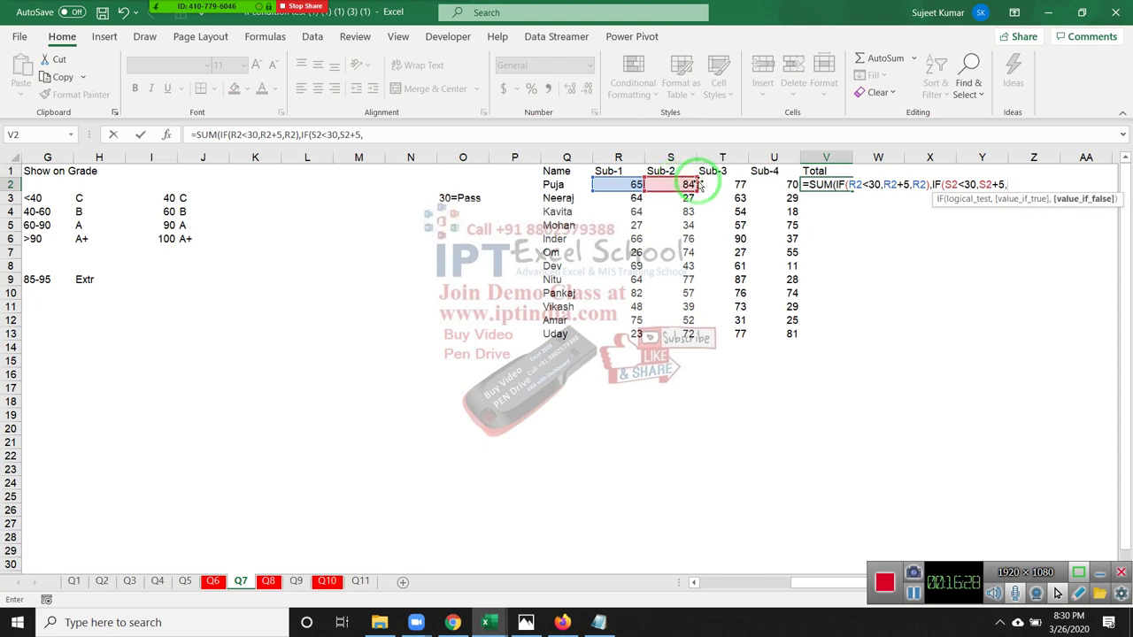
{"action": "left_click", "coordinate": [687, 183]}
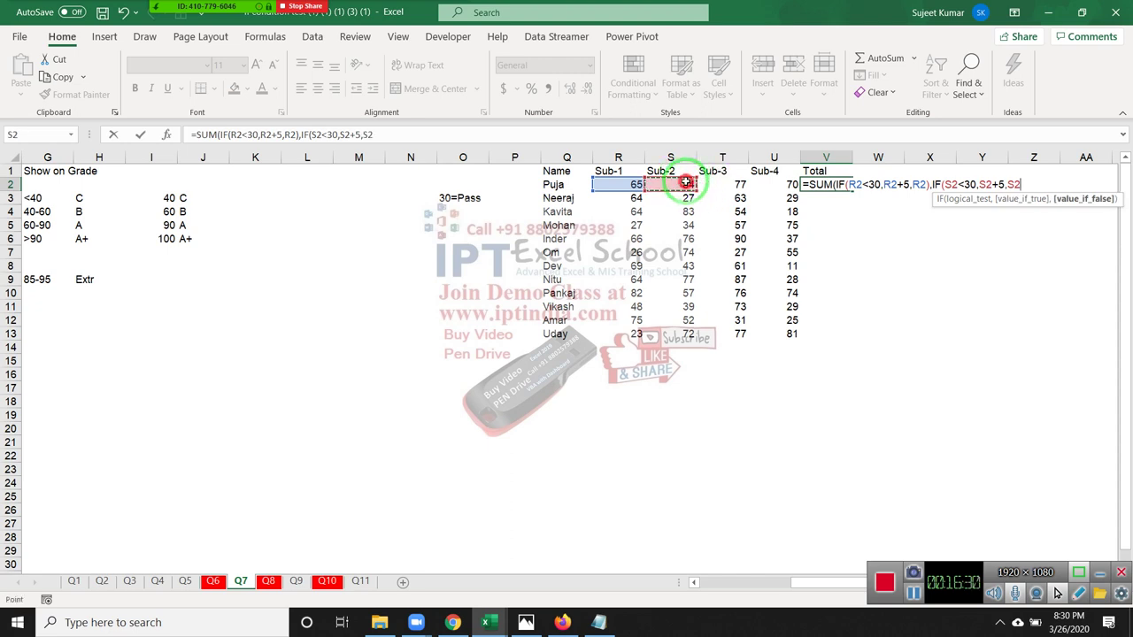
{"action": "type", "text": ")"}
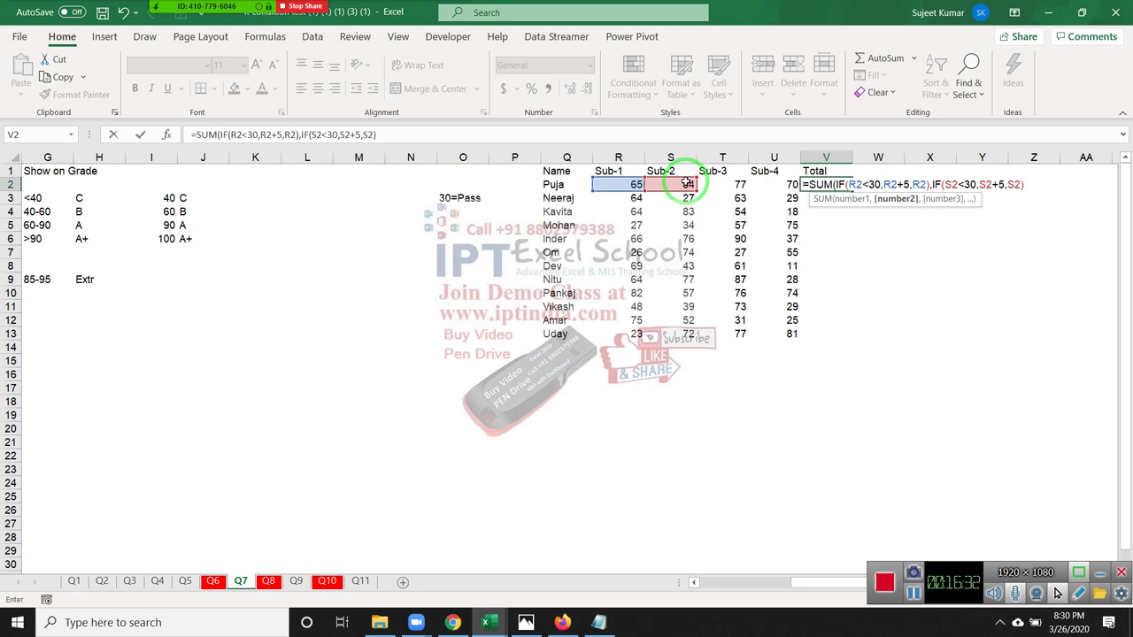
{"action": "type", "text": ",i"}
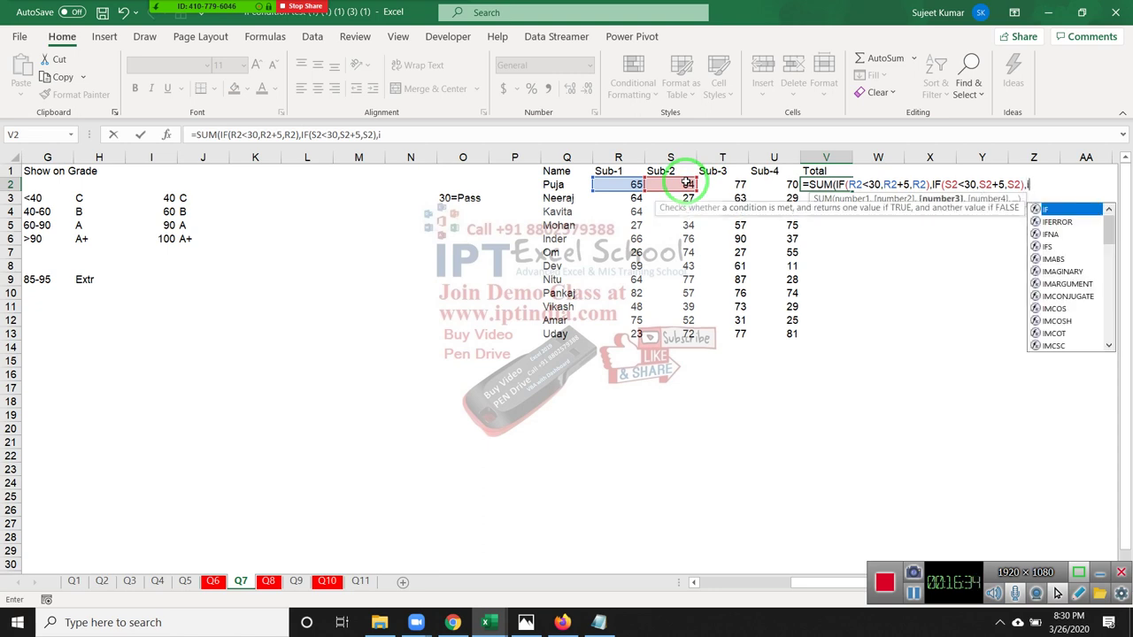
{"action": "type", "text": "f"}
- Add the Sub-3 condition IF(T2<30,T2+5,T2) to the formula
{"action": "key", "text": "Tab"}
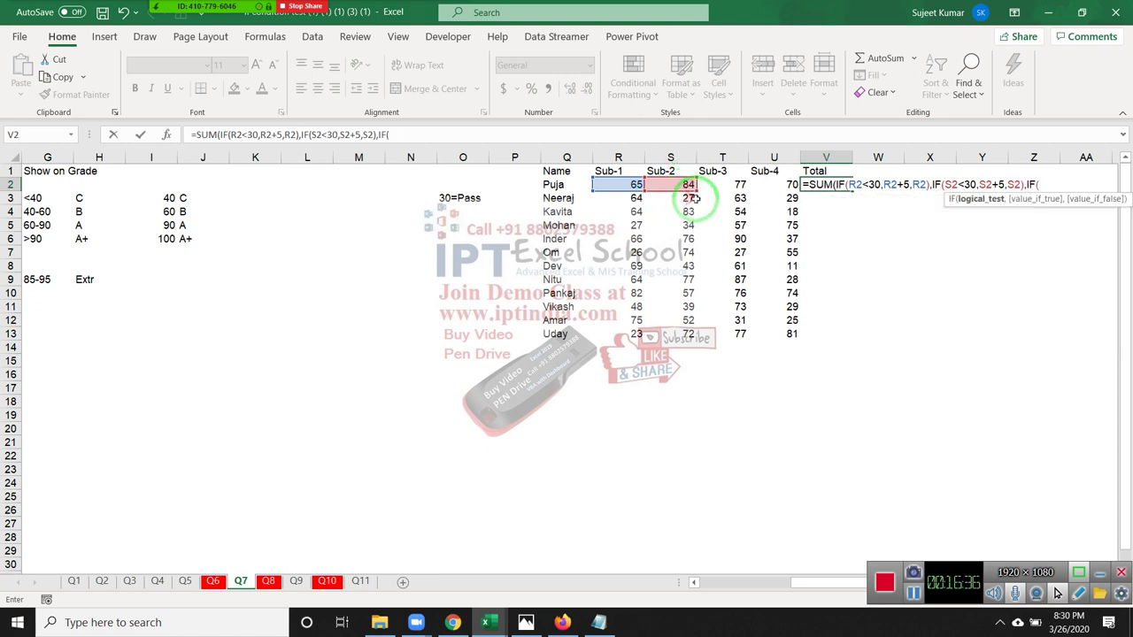
{"action": "left_click", "coordinate": [725, 187]}
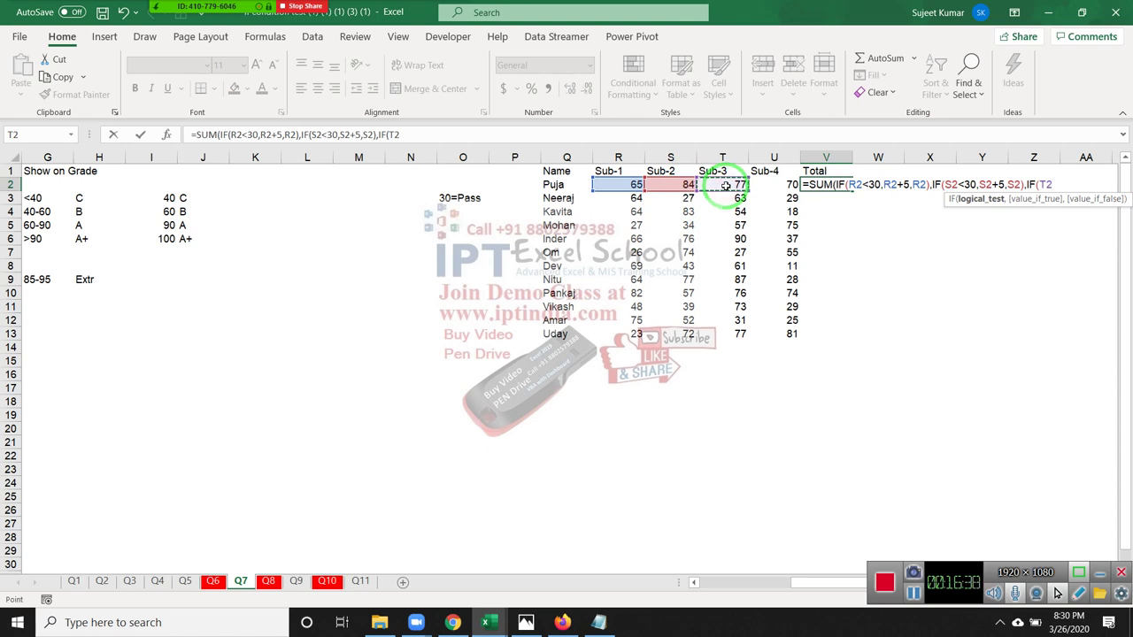
{"action": "type", "text": "<3"}
{"action": "type", "text": "0,"}
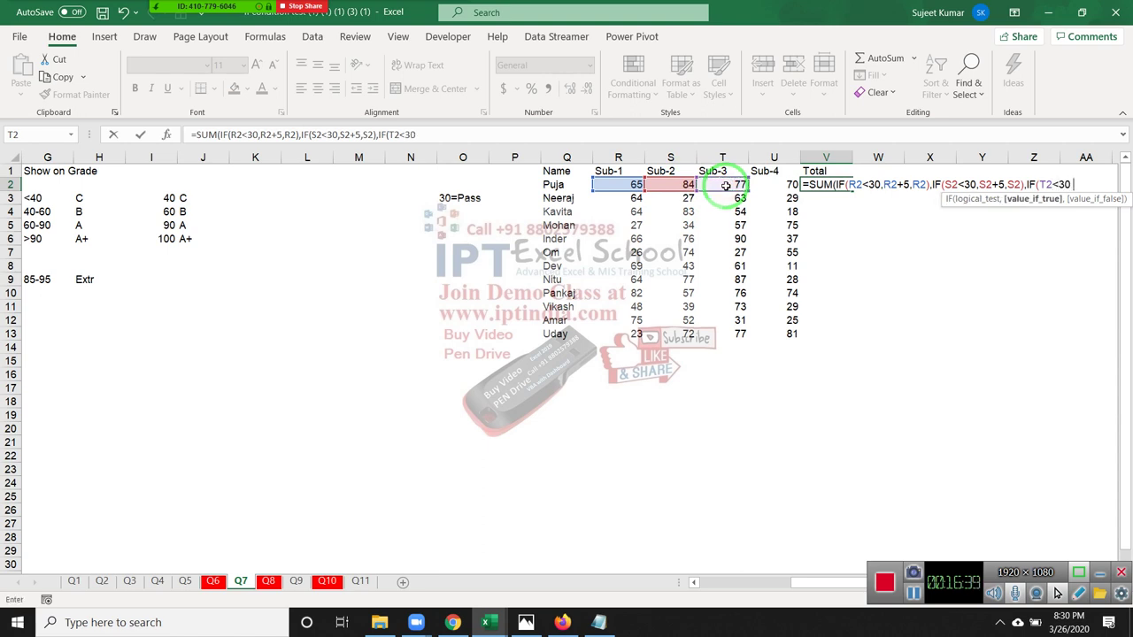
{"action": "left_click", "coordinate": [726, 185]}
{"action": "type", "text": "+5"}
{"action": "type", "text": ","}
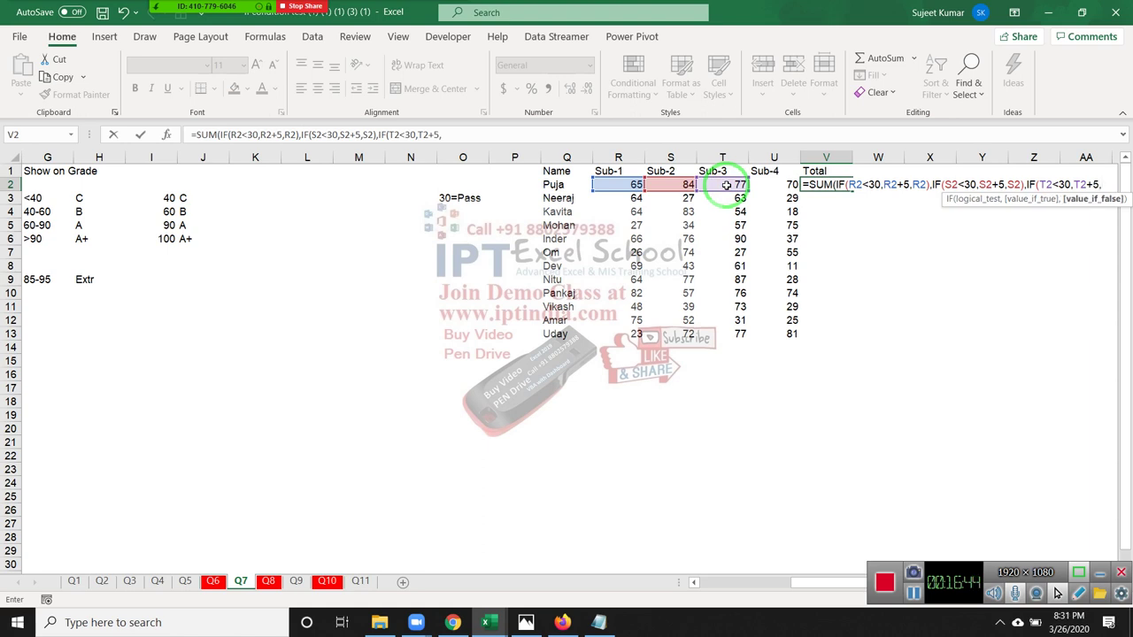
{"action": "left_click", "coordinate": [726, 185]}
{"action": "type", "text": ")"}
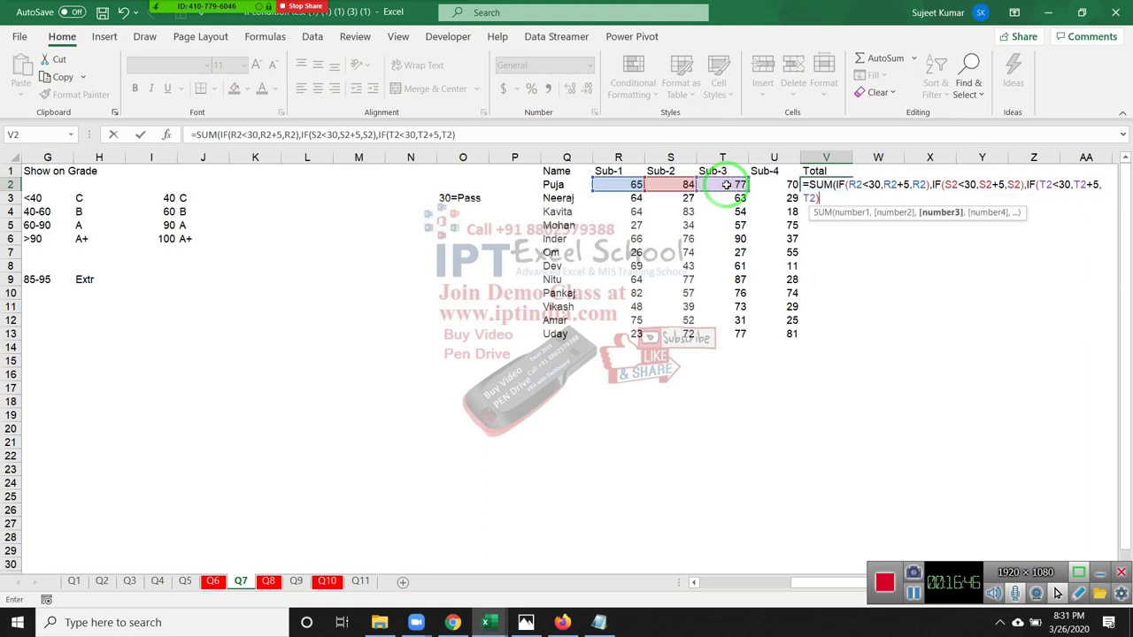
{"action": "type", "text": ","}
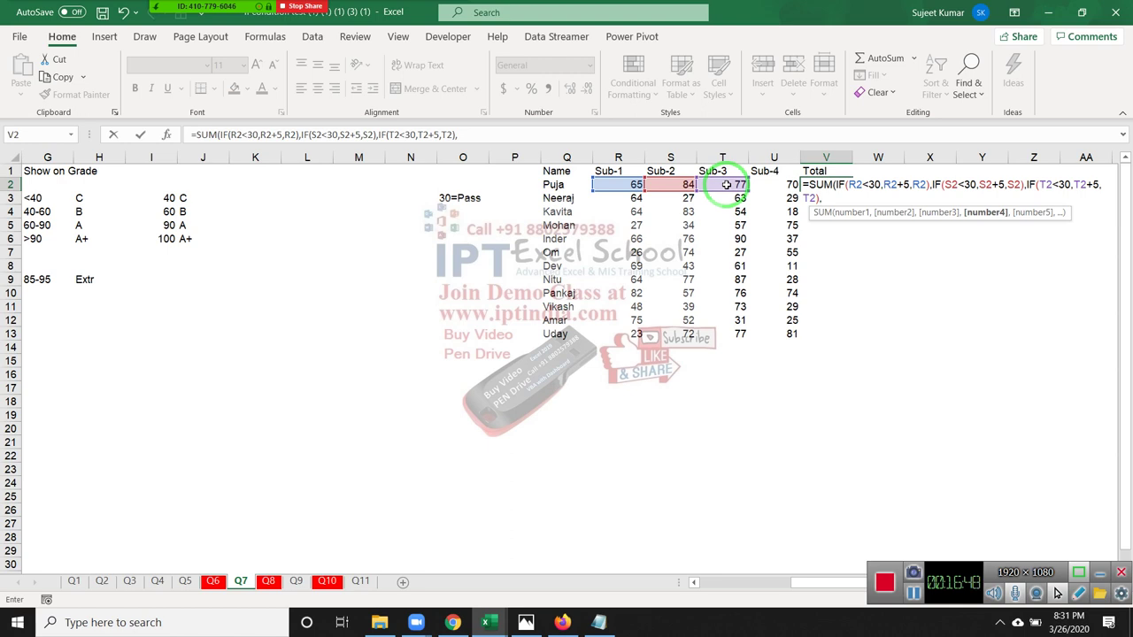
{"action": "type", "text": "IF"}
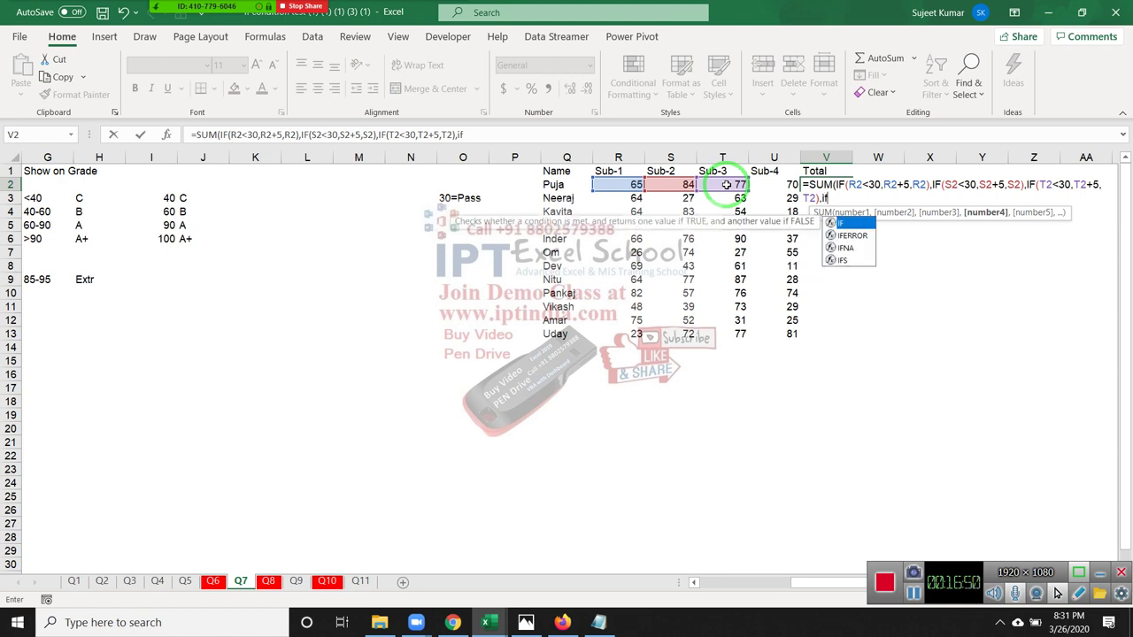
{"action": "type", "text": "("}
- Add IF(U2<30,U2+5,U2), close the formula and accept Excel's correction, giving 296
{"action": "left_click", "coordinate": [778, 184]}
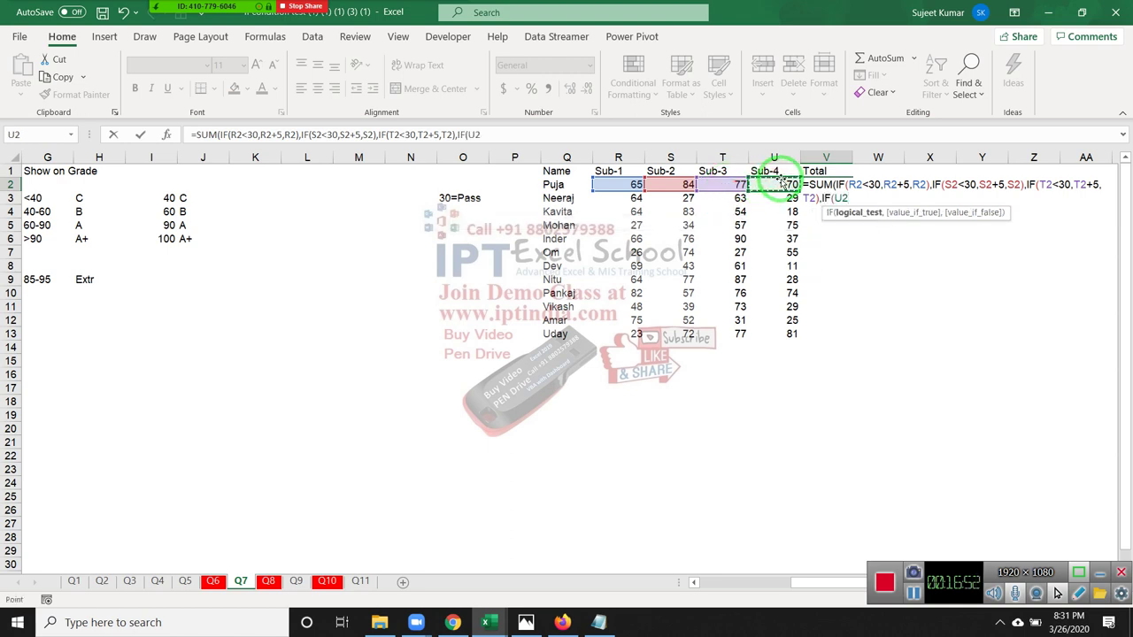
{"action": "type", "text": "<"}
{"action": "type", "text": "30,"}
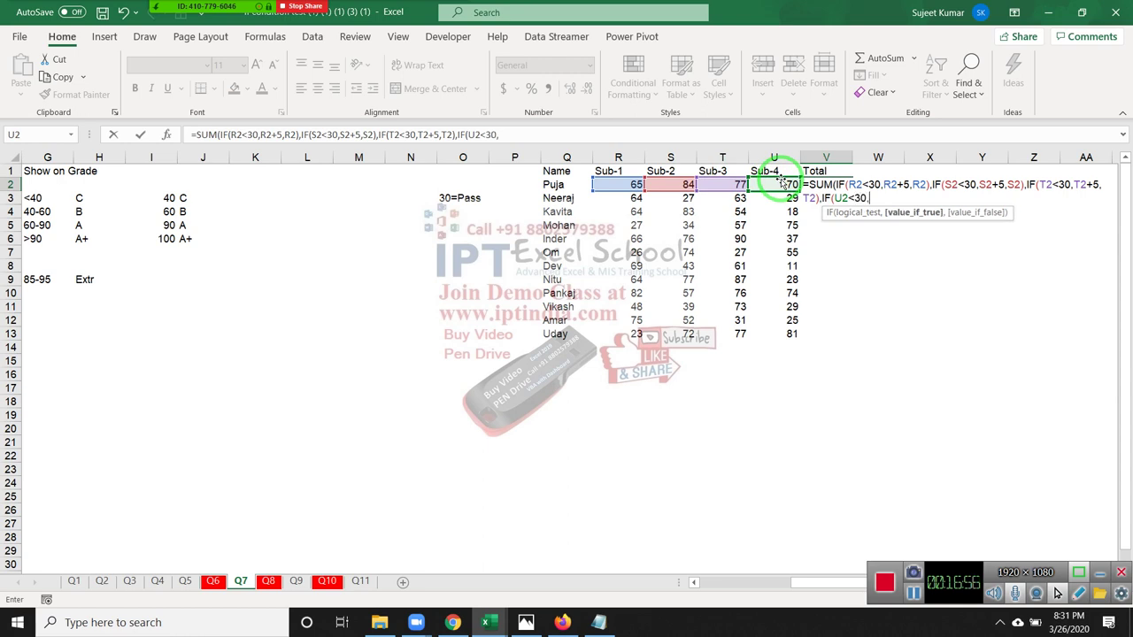
{"action": "left_click", "coordinate": [764, 184]}
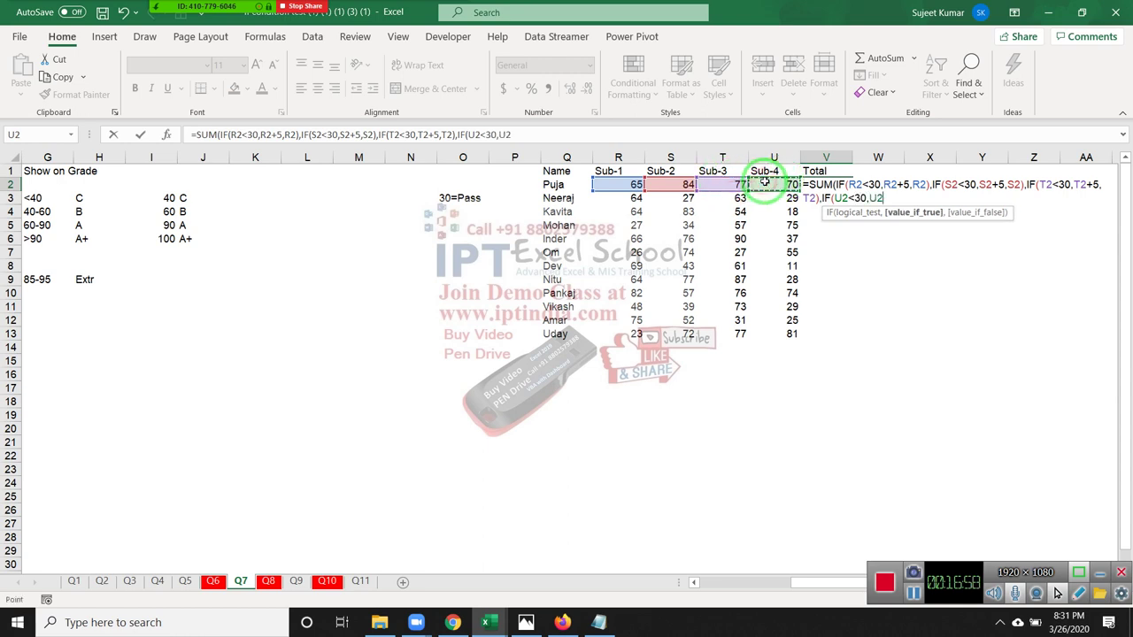
{"action": "type", "text": "+5,"}
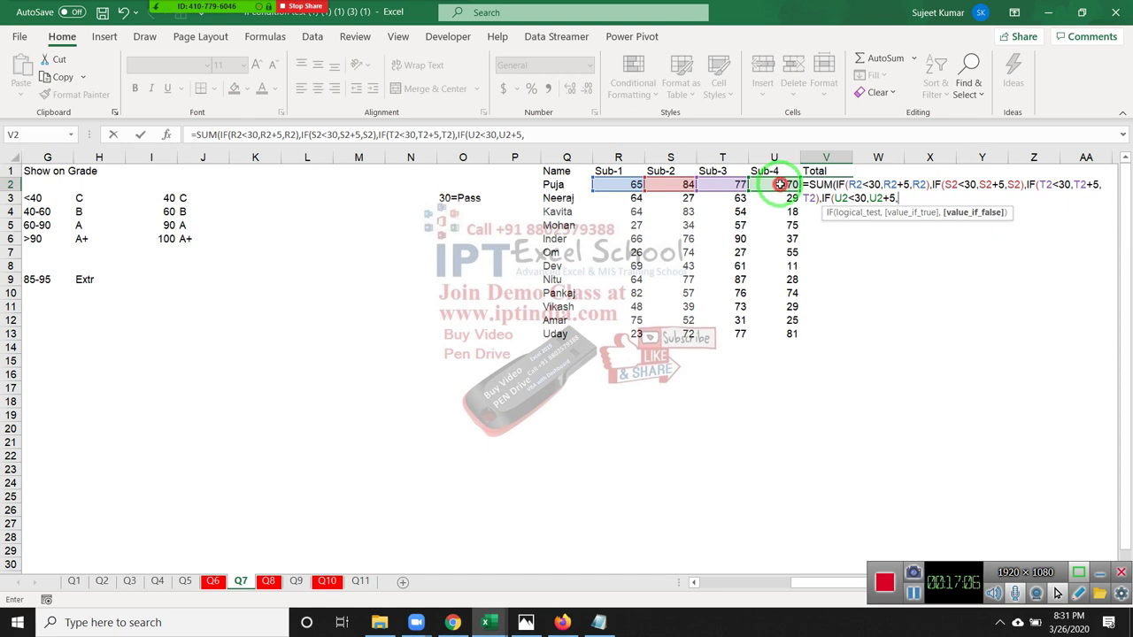
{"action": "left_click", "coordinate": [779, 184]}
{"action": "type", "text": ")"}
{"action": "key", "text": "Return"}
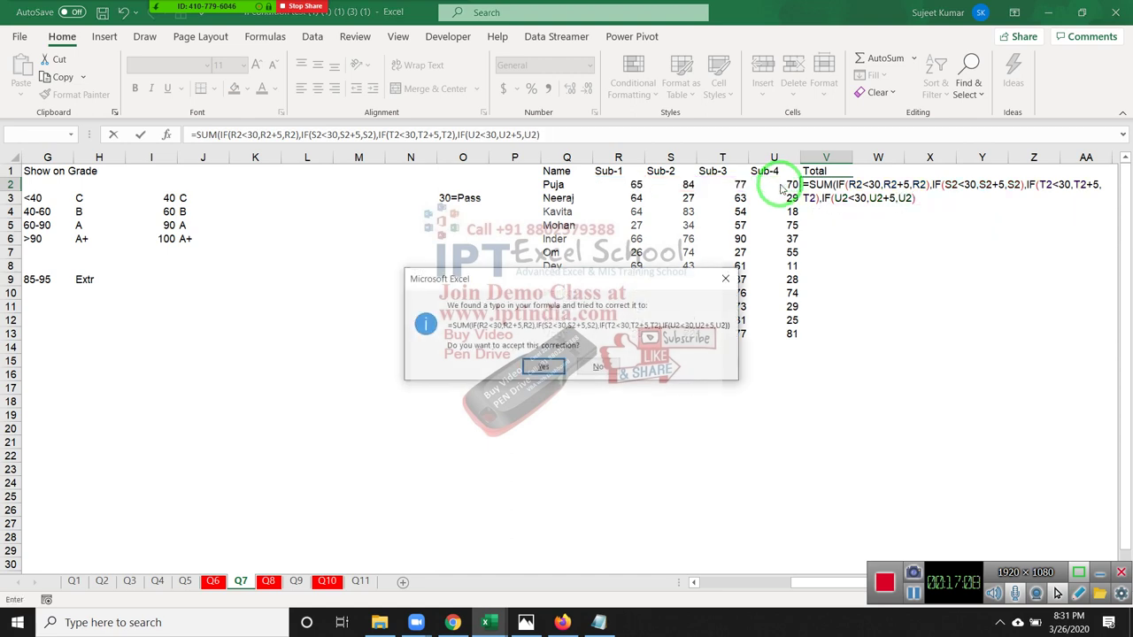
{"action": "key", "text": "Return"}
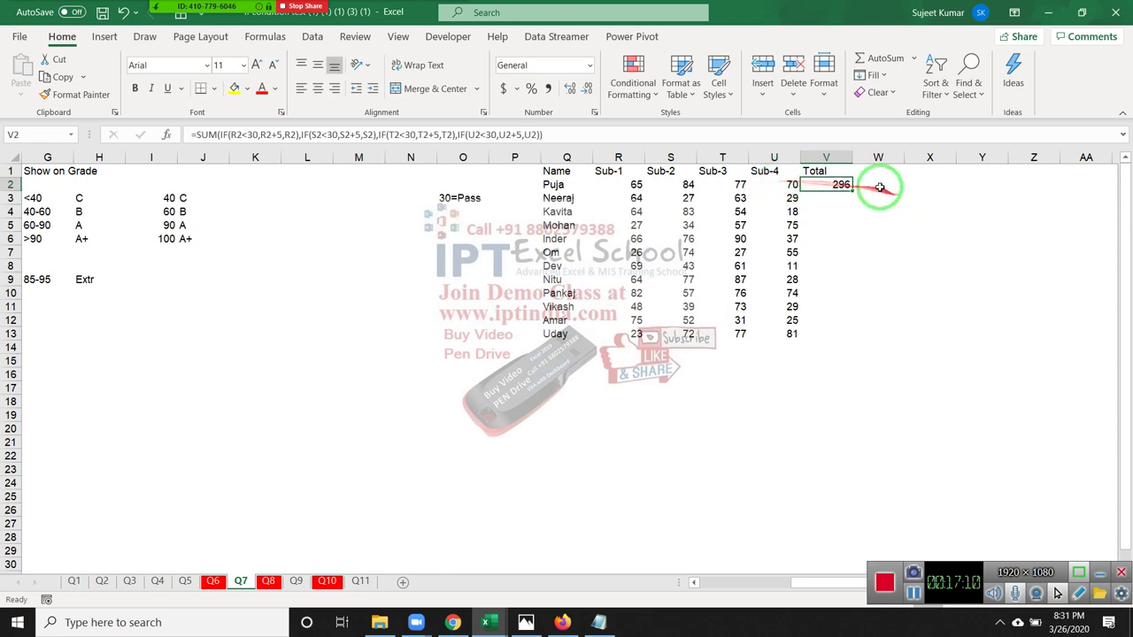
- Fill the Total formula down to V13, then change T2 to 26 and confirm V2 becomes 250
{"action": "double_click", "coordinate": [853, 189]}
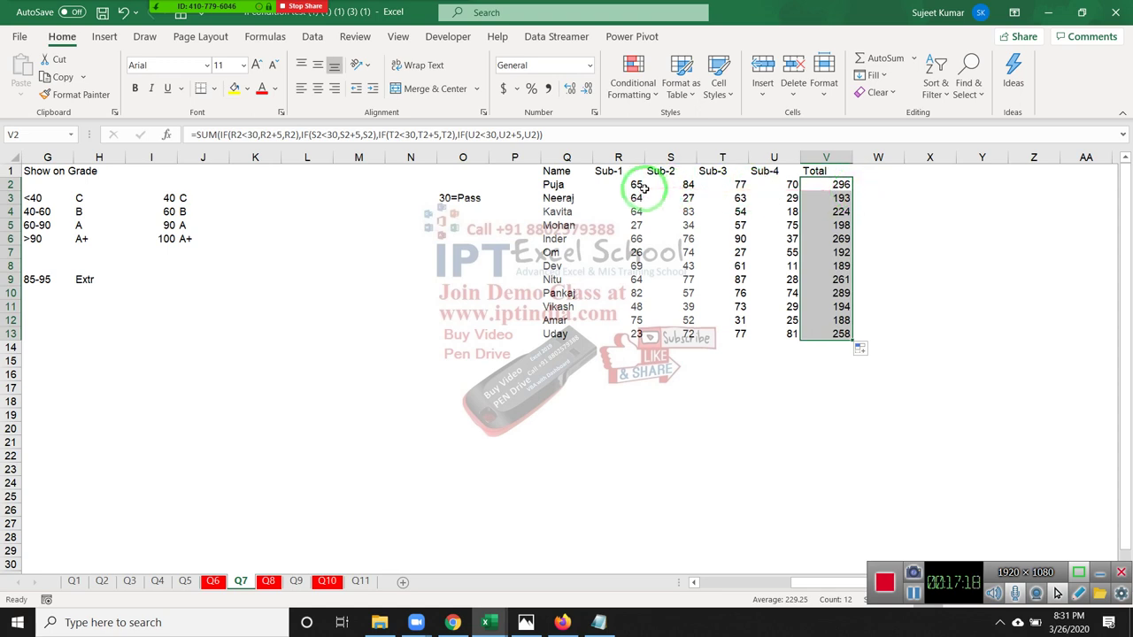
{"action": "left_click_drag", "start_coordinate": [643, 188], "coordinate": [774, 182]}
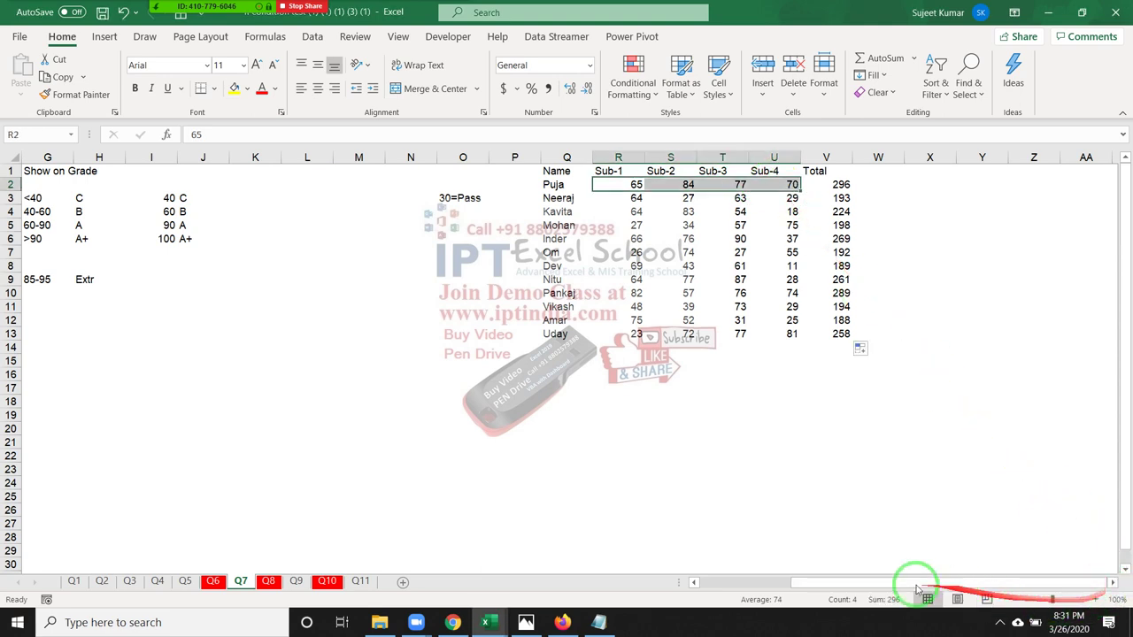
{"action": "left_click", "coordinate": [727, 186]}
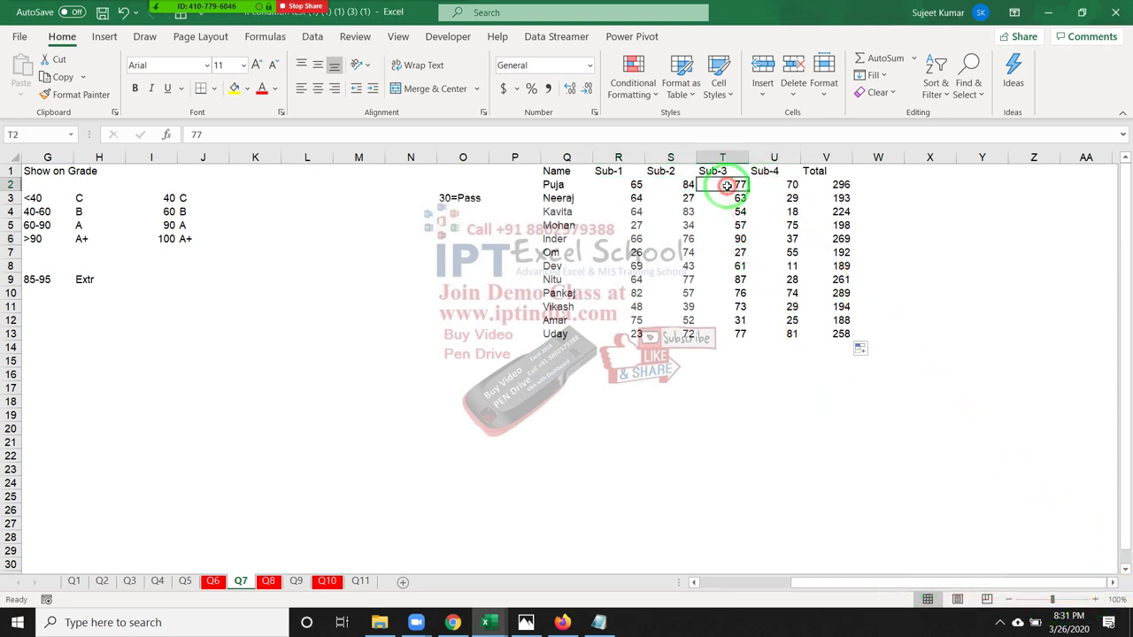
{"action": "type", "text": "2"}
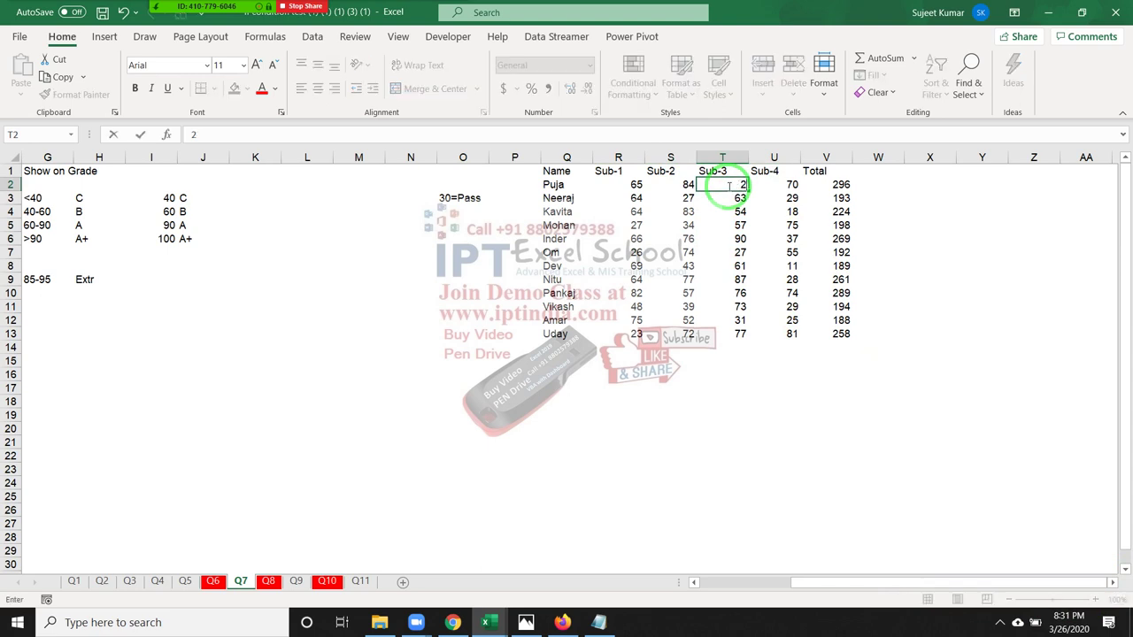
{"action": "type", "text": "6"}
{"action": "key", "text": "Return"}
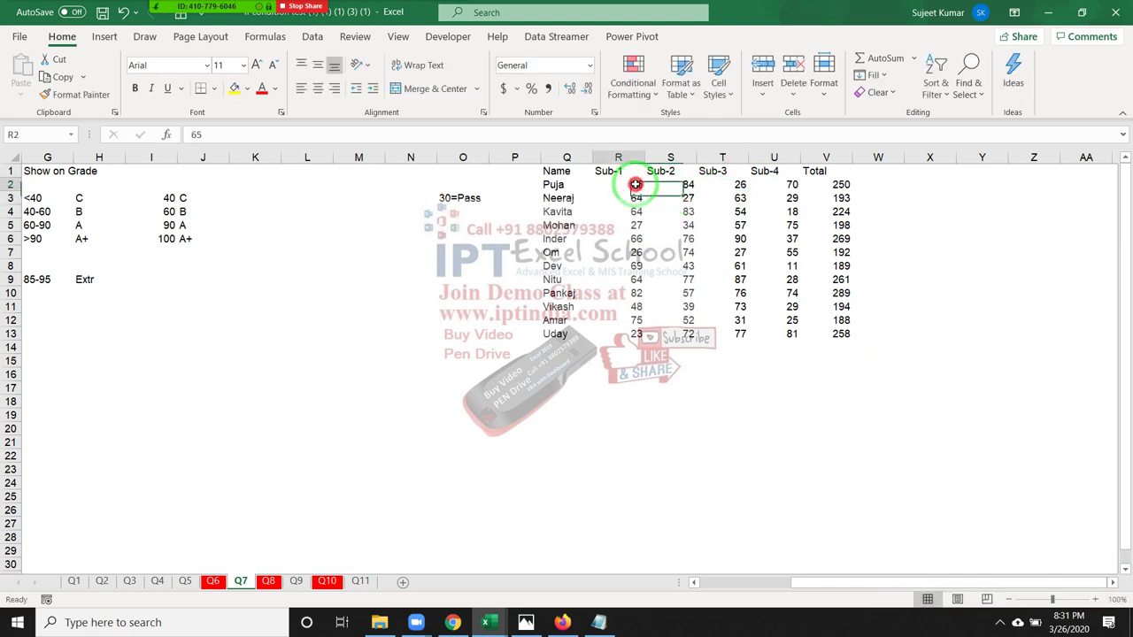
{"action": "left_click_drag", "start_coordinate": [631, 184], "coordinate": [783, 184]}
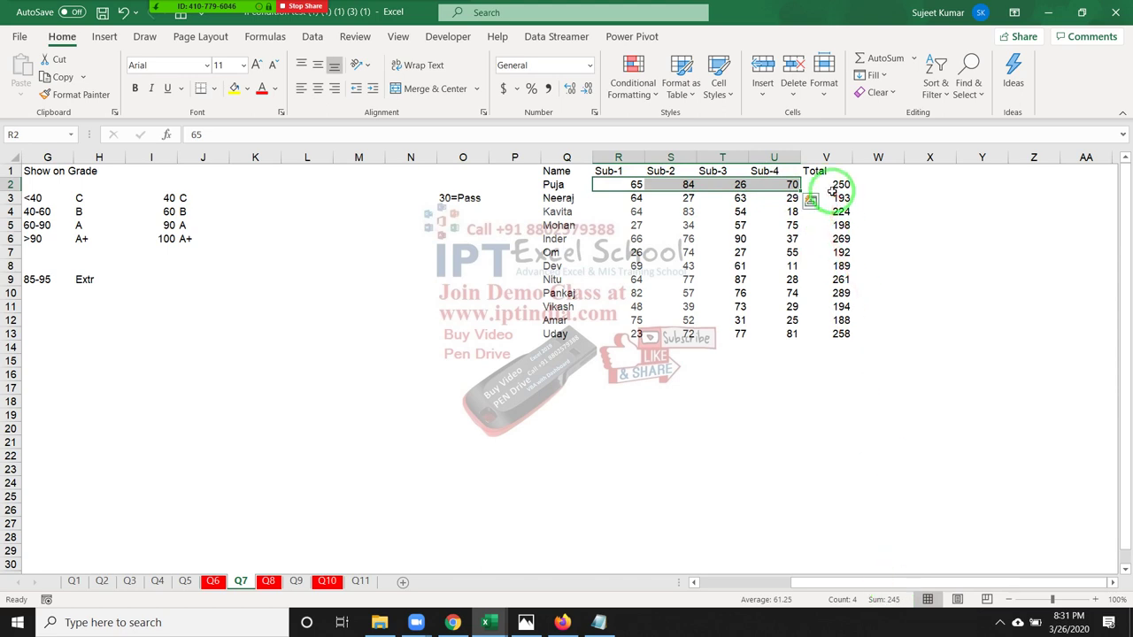
{"action": "left_click", "coordinate": [732, 209]}
- Copy the Name to Sub-4 marks table and paste a duplicate at X1
{"action": "key", "text": "ctrl+Left"}
{"action": "key", "text": "ctrl+Left"}
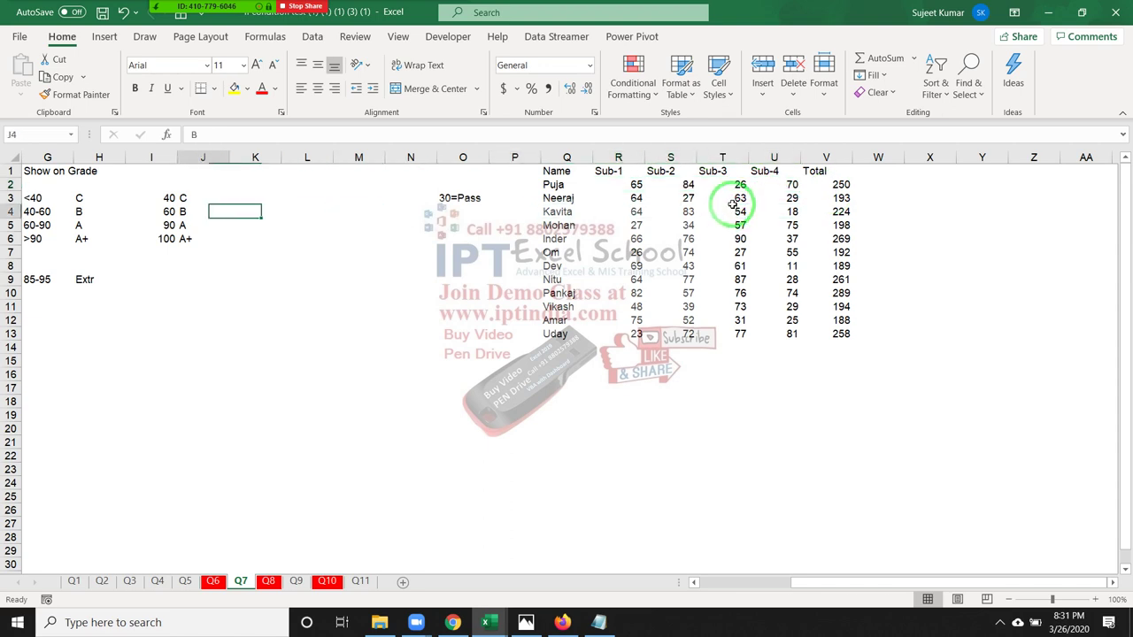
{"action": "key", "text": "ctrl+Left"}
{"action": "key", "text": "ctrl+Left"}
{"action": "key", "text": "ctrl+Left"}
{"action": "key", "text": "ctrl+Right"}
{"action": "key", "text": "ctrl+Right"}
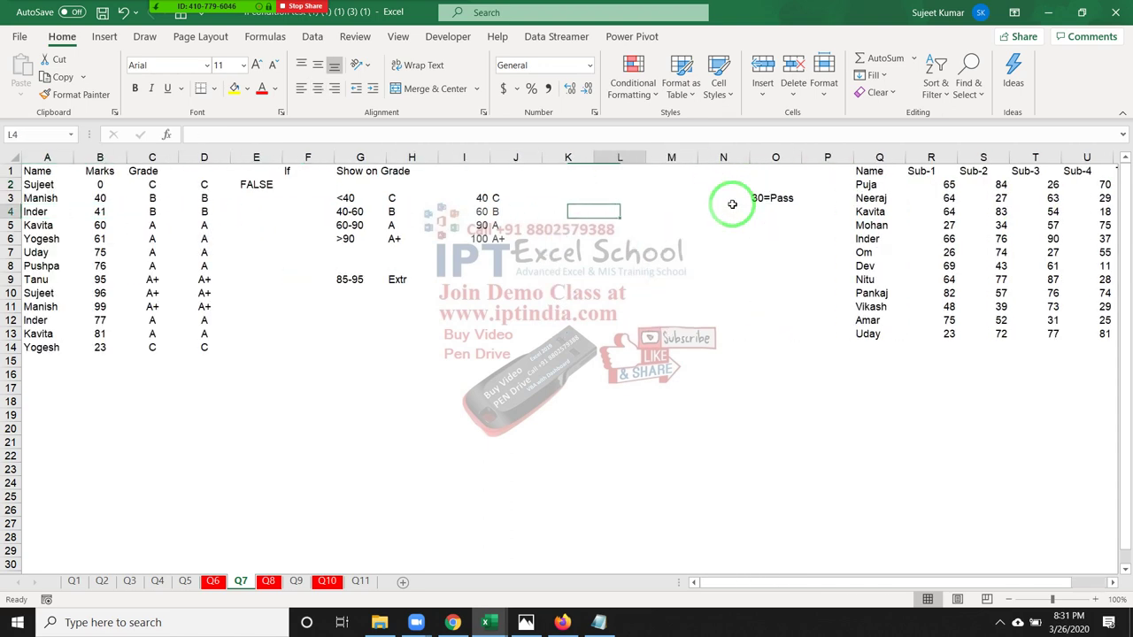
{"action": "key", "text": "ctrl+Right"}
{"action": "key", "text": "ctrl+Right"}
{"action": "key", "text": "Up"}
{"action": "key", "text": "Up"}
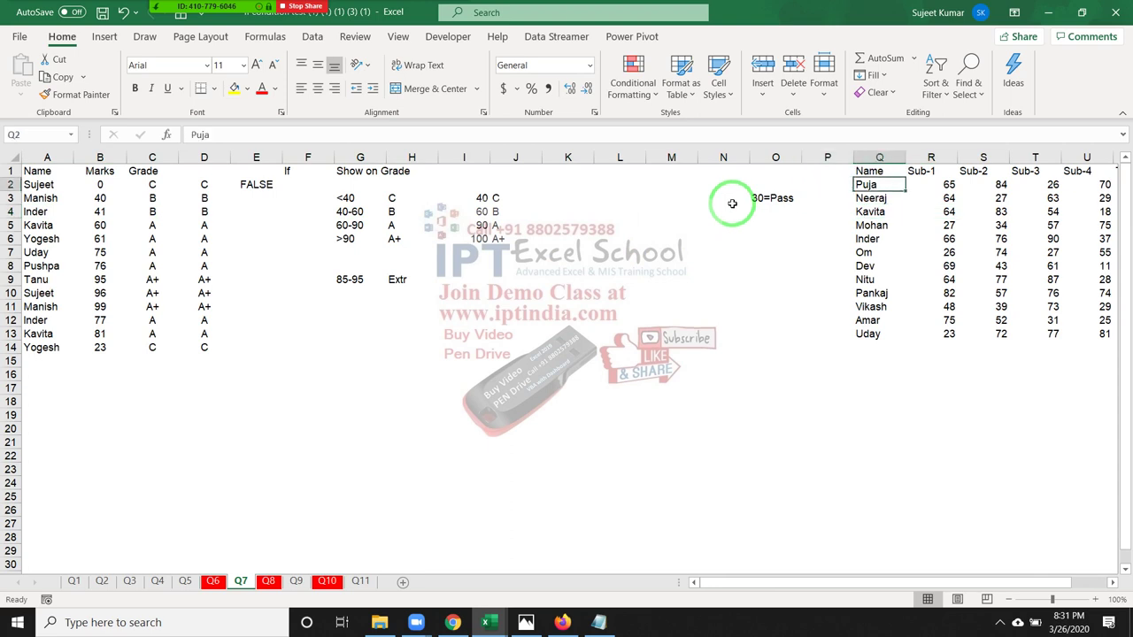
{"action": "key", "text": "Up"}
{"action": "key", "text": "shift+Right"}
{"action": "key", "text": "shift+Right"}
{"action": "key", "text": "shift+Right"}
{"action": "key", "text": "shift+Right"}
{"action": "key", "text": "shift+Left"}
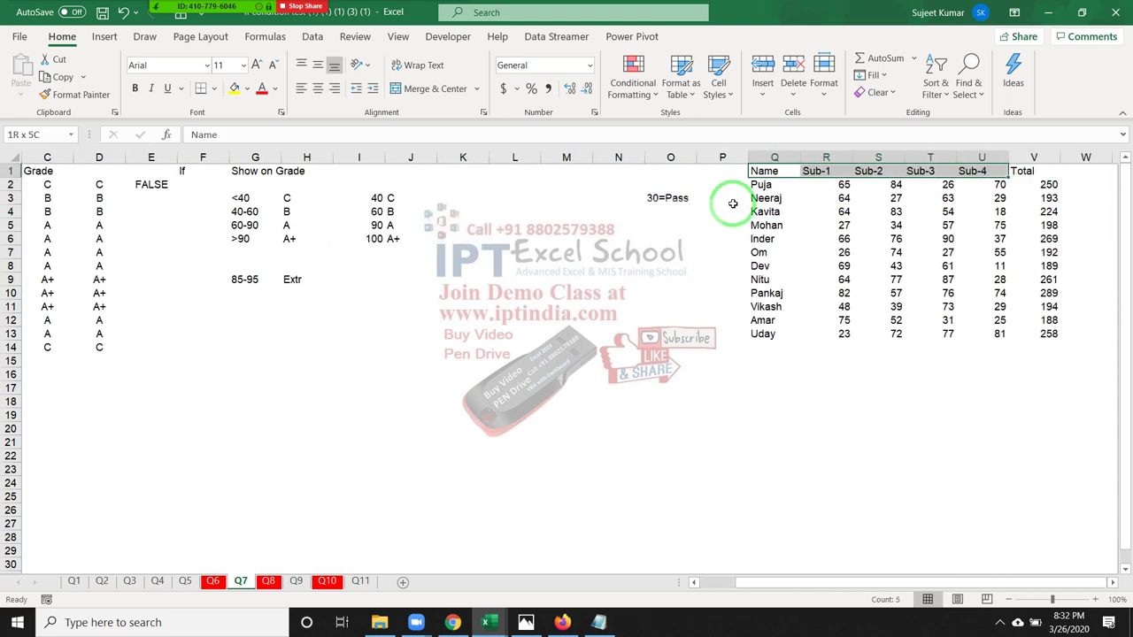
{"action": "key", "text": "shift+Down"}
{"action": "key", "text": "shift+Down"}
{"action": "key", "text": "shift+Down"}
{"action": "key", "text": "shift+Down"}
{"action": "key", "text": "shift+Down"}
{"action": "key", "text": "shift+Down"}
{"action": "key", "text": "shift+Down"}
{"action": "key", "text": "shift+Down"}
{"action": "key", "text": "shift+Down"}
{"action": "key", "text": "shift+Down"}
{"action": "key", "text": "shift+Down"}
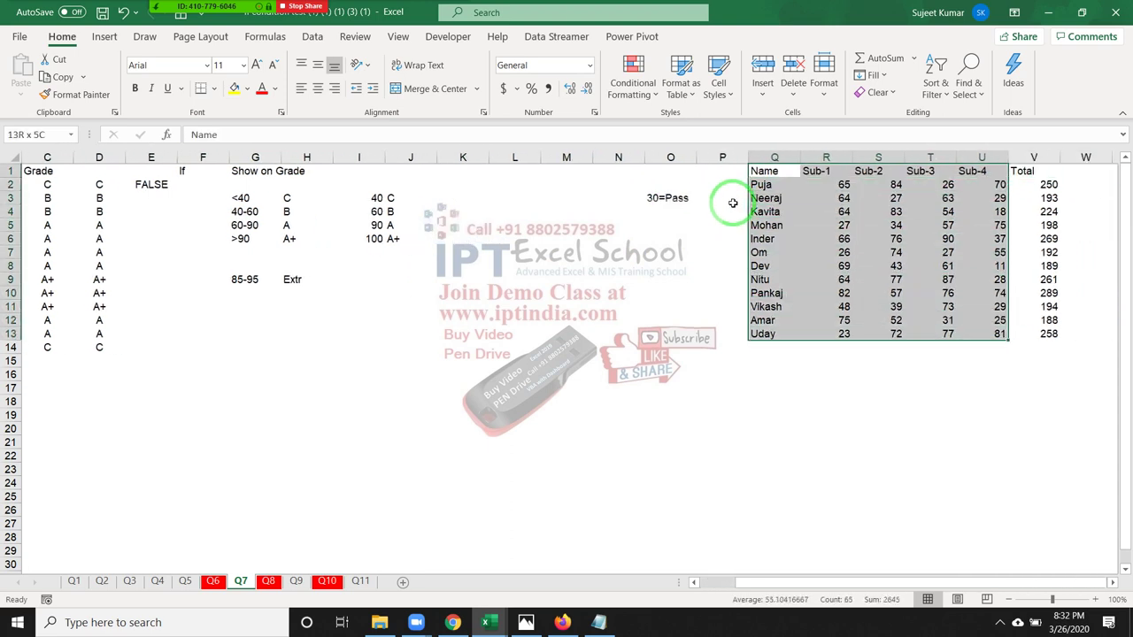
{"action": "key", "text": "ctrl+c"}
{"action": "key", "text": "Right"}
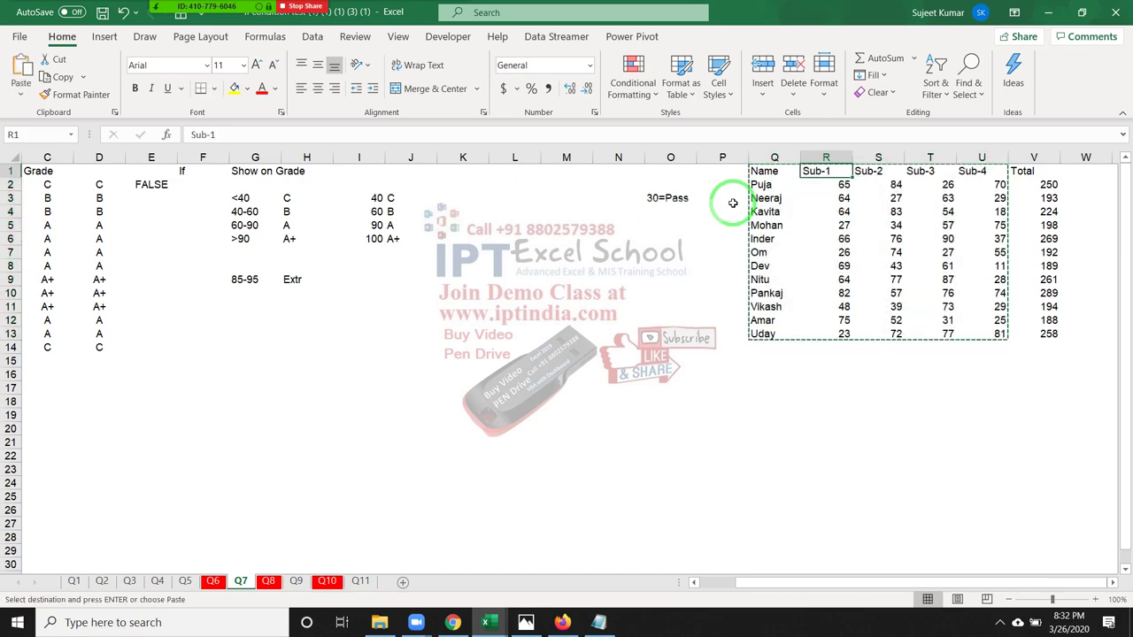
{"action": "key", "text": "Right"}
{"action": "key", "text": "Right"}
{"action": "key", "text": "Right"}
{"action": "key", "text": "Right"}
{"action": "key", "text": "Right"}
{"action": "key", "text": "Right"}
{"action": "key", "text": "Right"}
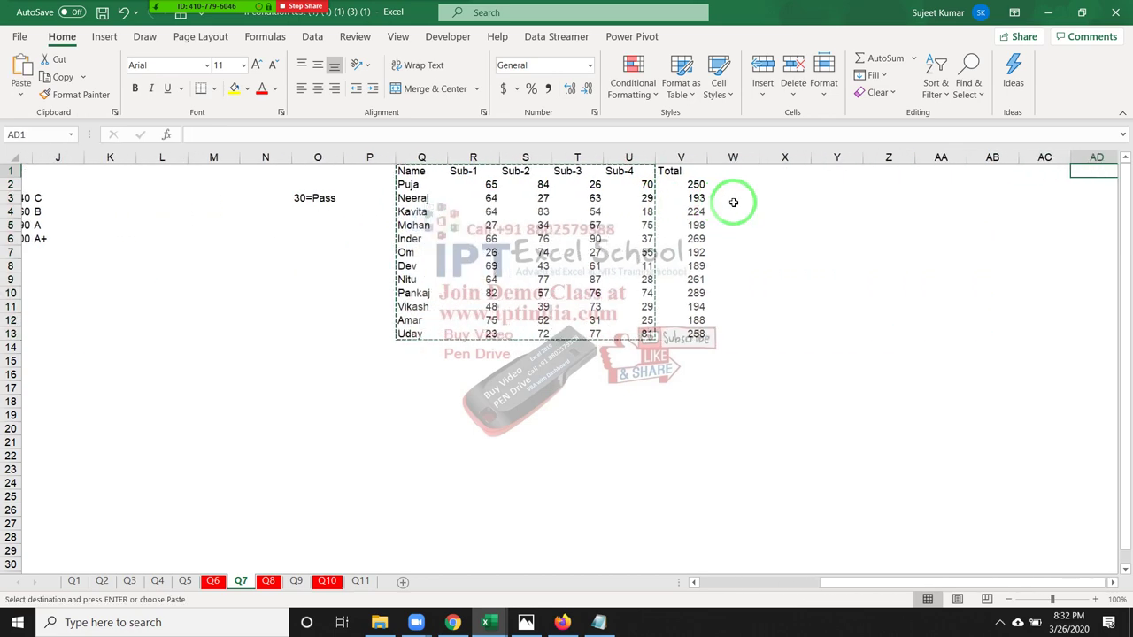
{"action": "key", "text": "Left"}
{"action": "key", "text": "Left"}
{"action": "key", "text": "Left"}
{"action": "key", "text": "Left"}
{"action": "key", "text": "Left"}
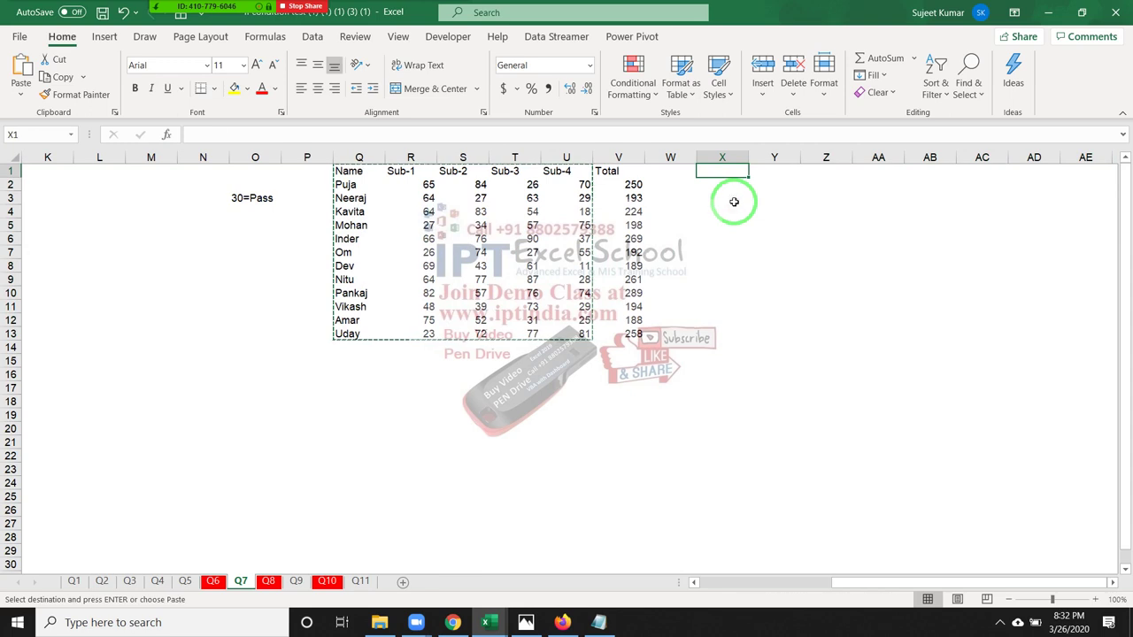
{"action": "key", "text": "ctrl+v"}
{"action": "key", "text": "Escape"}
- Copy the Total heading from V1 to AD1 beside the second table
{"action": "left_click", "coordinate": [618, 171]}
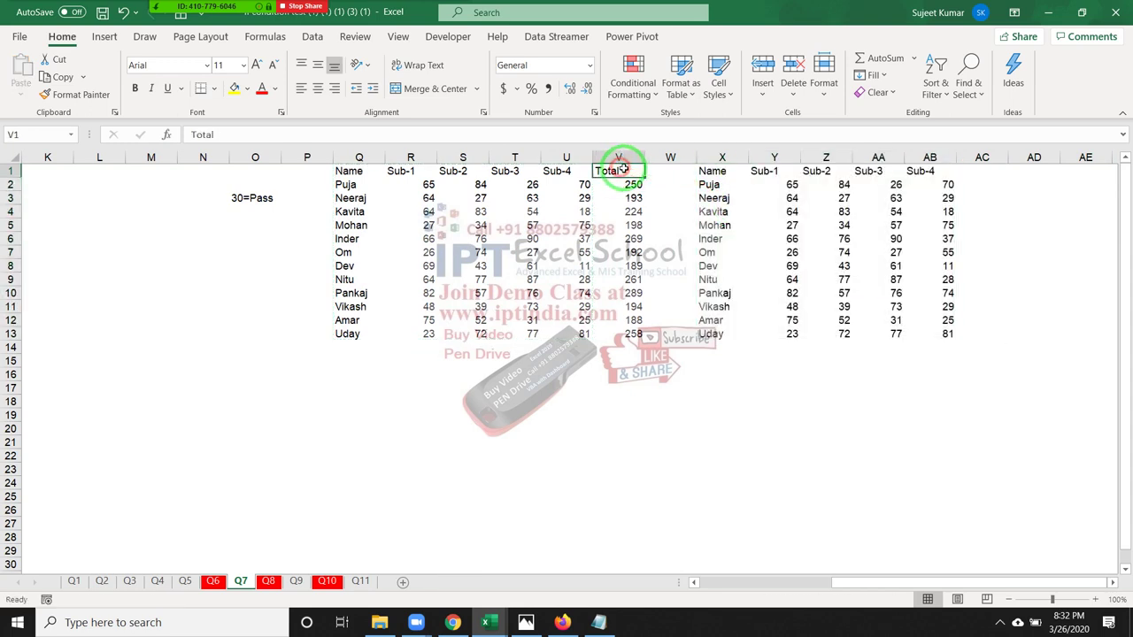
{"action": "key", "text": "ctrl+c"}
{"action": "left_click", "coordinate": [1029, 172]}
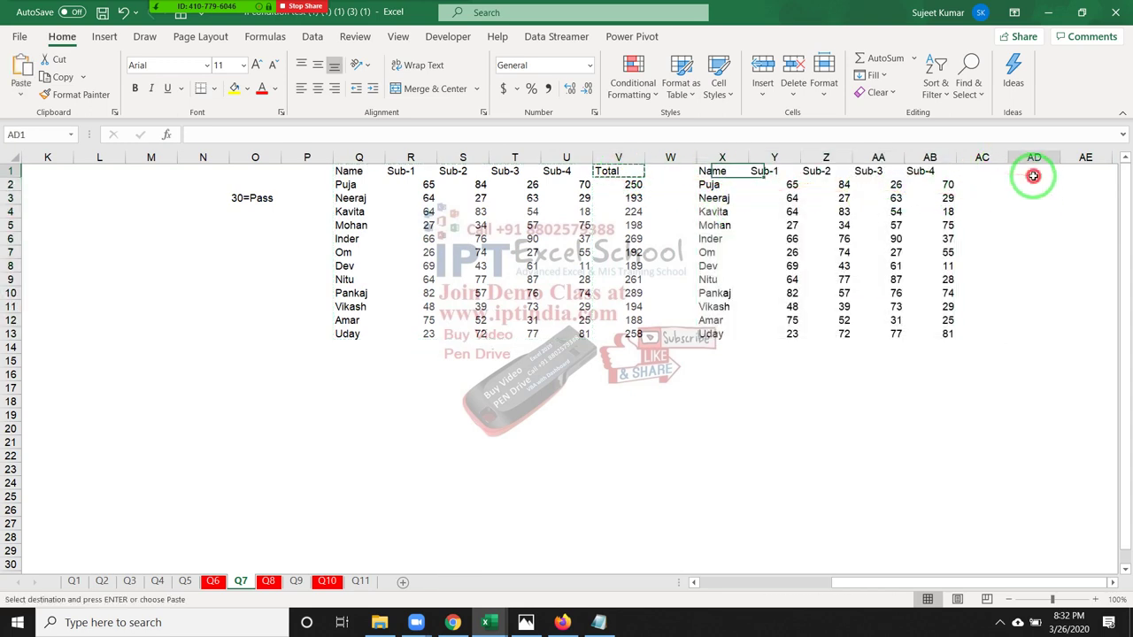
{"action": "key", "text": "ctrl+v"}
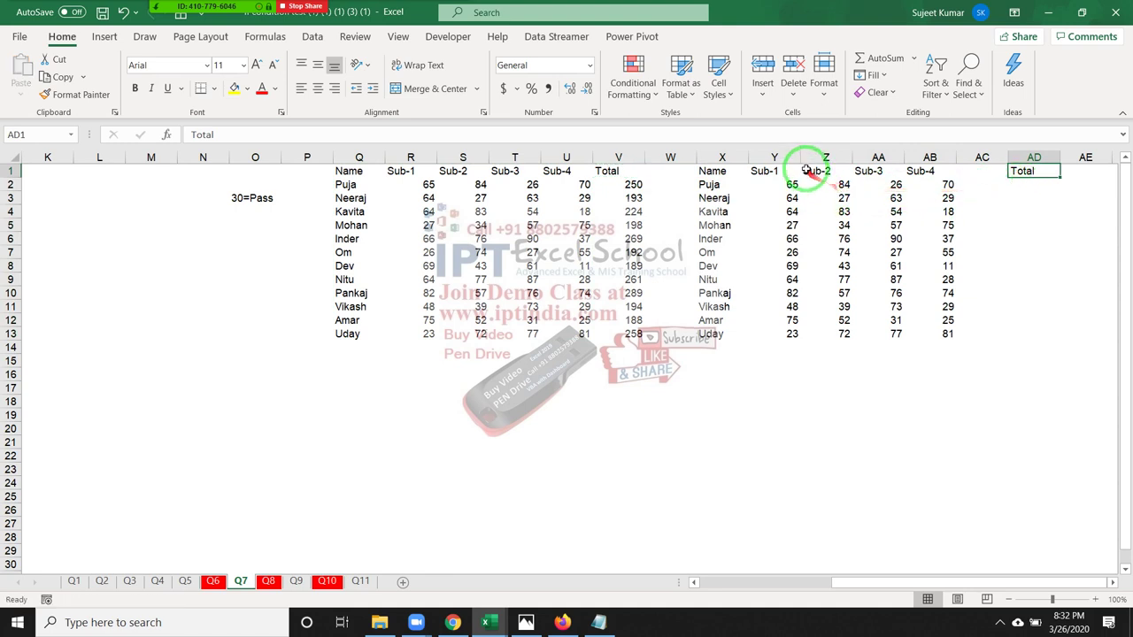
- Insert blank columns after Sub-1, Sub-2 and Sub-3, and enter the Total heading past Sub-4
{"action": "left_click", "coordinate": [812, 157]}
{"action": "key", "text": "ctrl+shift+equal"}
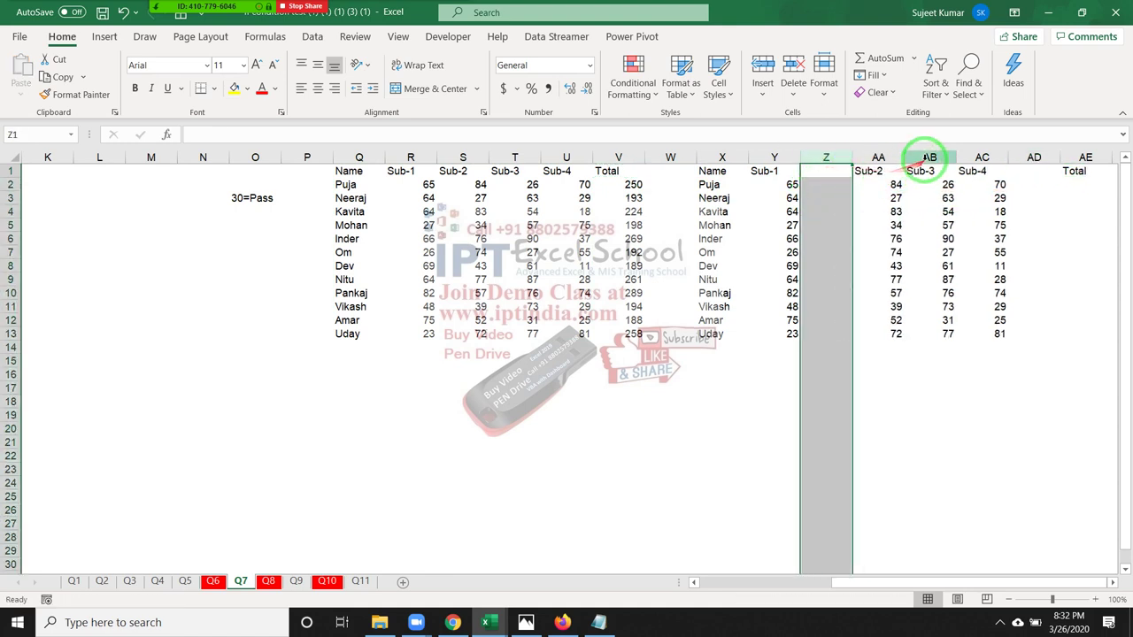
{"action": "left_click", "coordinate": [928, 158]}
{"action": "key", "text": "ctrl+shift+equal"}
{"action": "left_click", "coordinate": [1034, 158]}
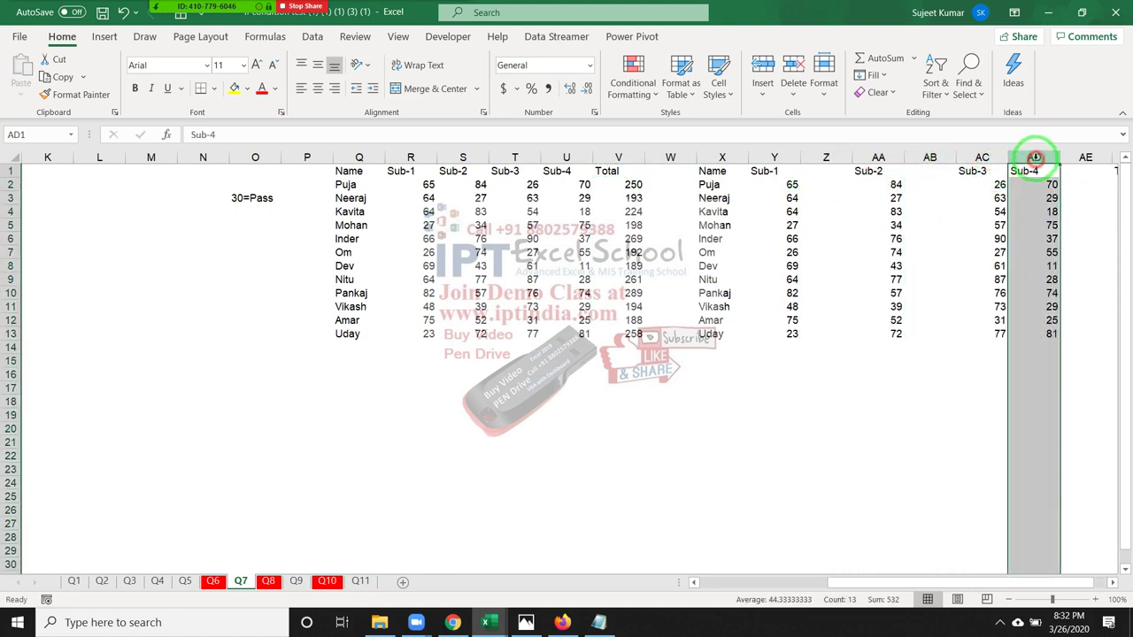
{"action": "key", "text": "ctrl+shift+equal"}
{"action": "key", "text": "Right"}
{"action": "key", "text": "Right"}
{"action": "key", "text": "Right"}
{"action": "type", "text": "Total"}
{"action": "key", "text": "Tab"}
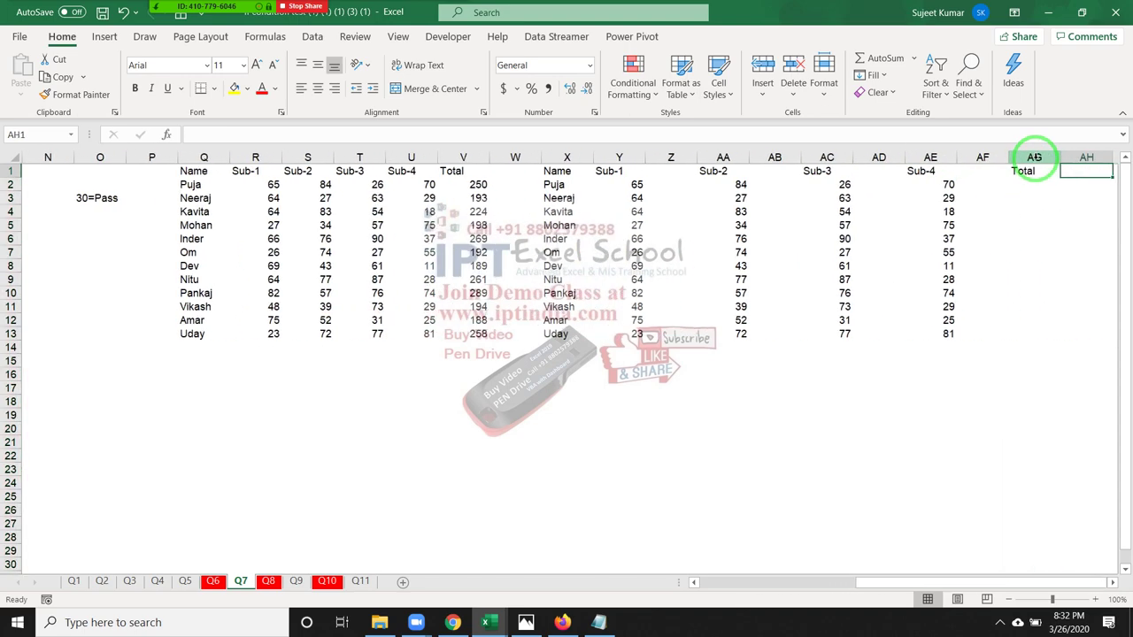
{"action": "key", "text": "Right"}
{"action": "key", "text": "Left"}
{"action": "key", "text": "Left"}
{"action": "key", "text": "Left"}
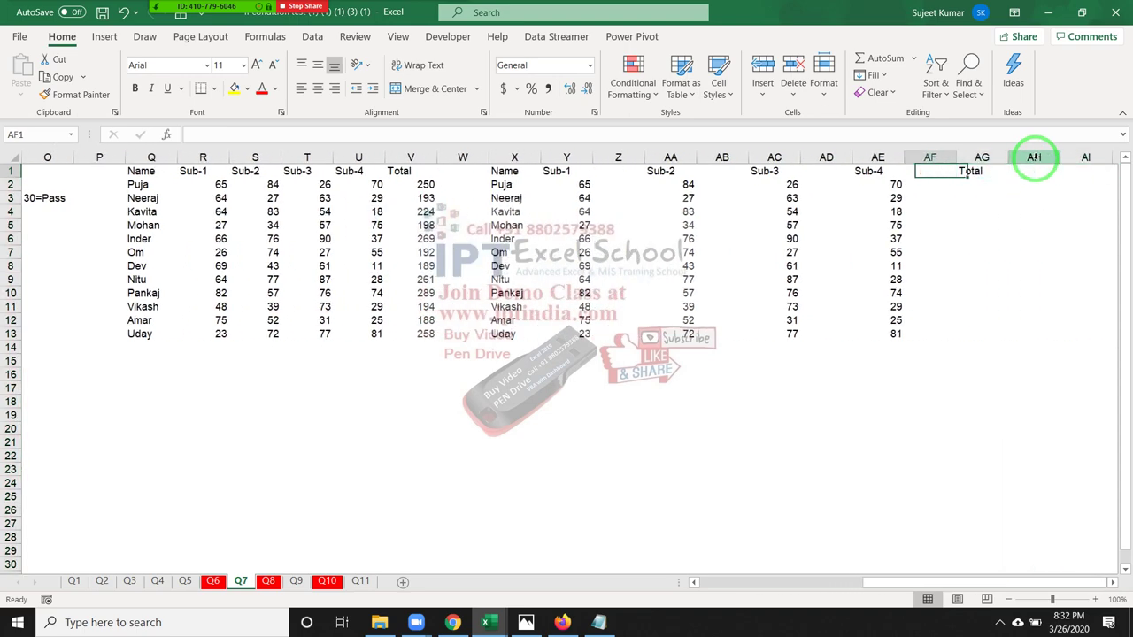
{"action": "key", "text": "Left"}
{"action": "key", "text": "Left"}
{"action": "key", "text": "Left"}
{"action": "key", "text": "Left"}
{"action": "key", "text": "Left"}
{"action": "key", "text": "Left"}
{"action": "key", "text": "Left"}
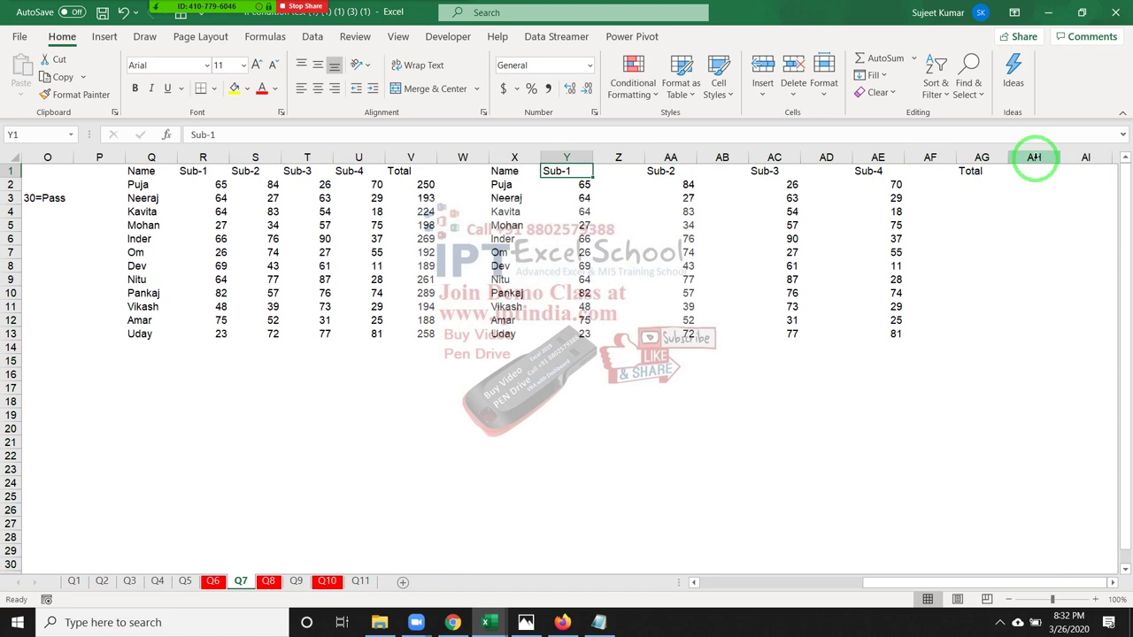
- Head the empty column after each subject Gr, in Z1, AB1, AD1 and AF1
{"action": "key", "text": "Right"}
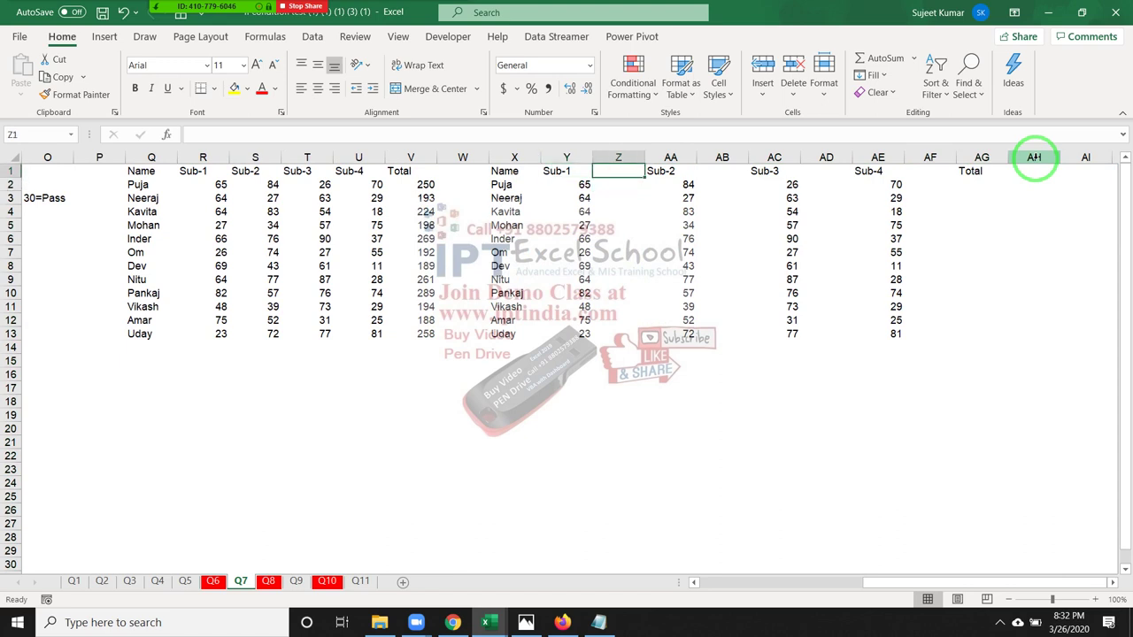
{"action": "type", "text": "Gr"}
{"action": "key", "text": "Return"}
{"action": "key", "text": "Up"}
{"action": "key", "text": "ctrl+c"}
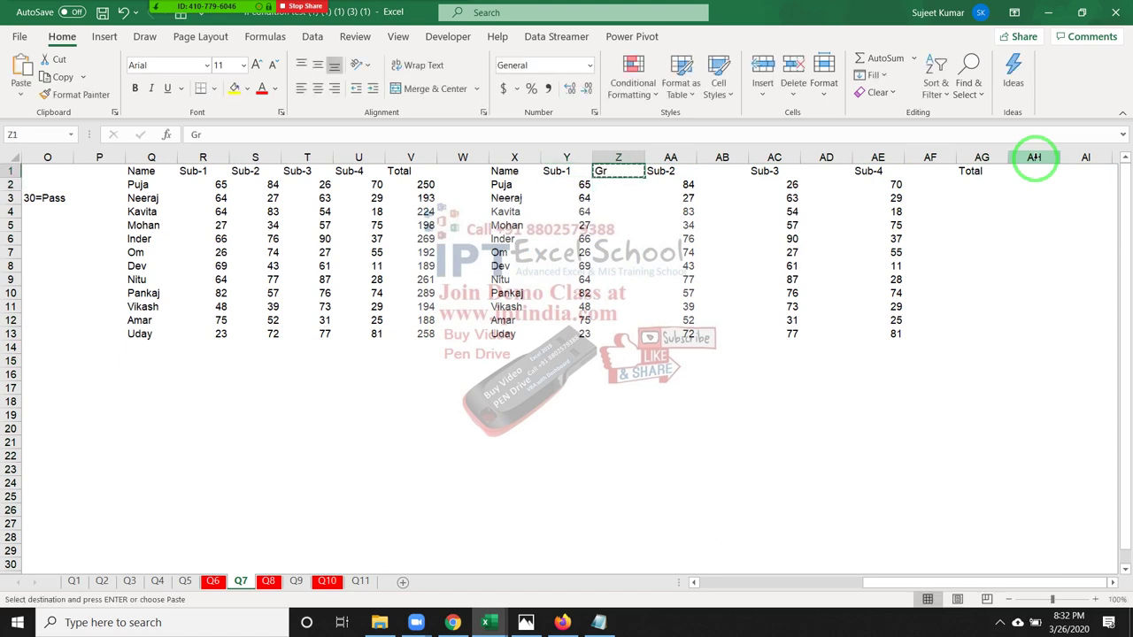
{"action": "key", "text": "Right"}
{"action": "key", "text": "Right"}
{"action": "key", "text": "ctrl+v"}
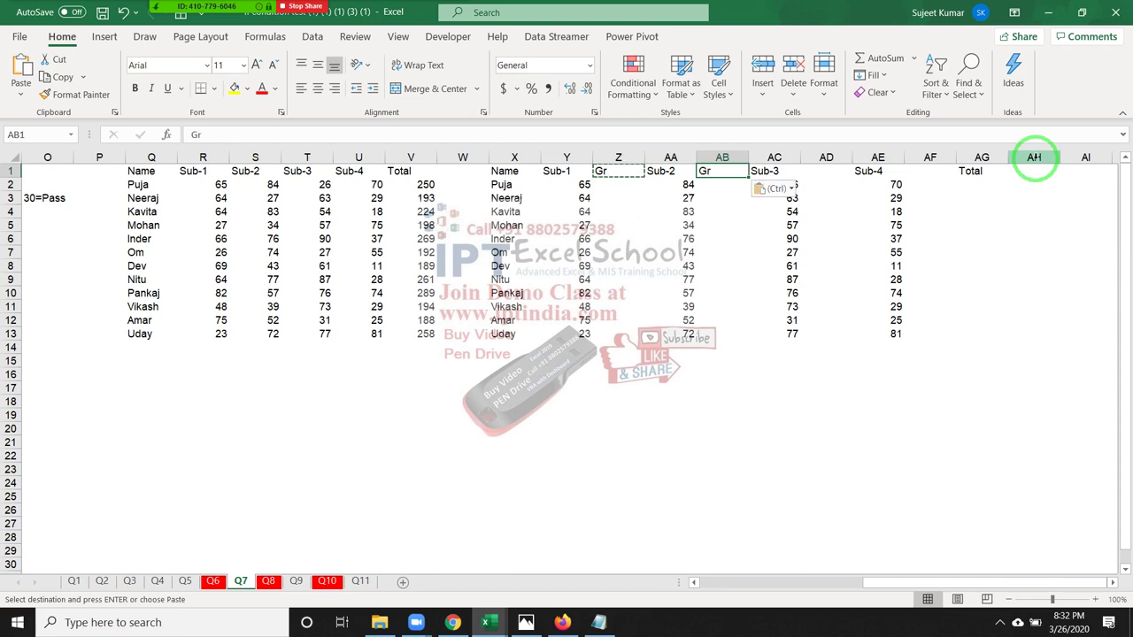
{"action": "key", "text": "Right"}
{"action": "key", "text": "Right"}
{"action": "key", "text": "ctrl+v"}
{"action": "key", "text": "Right"}
{"action": "key", "text": "Right"}
{"action": "key", "text": "ctrl+v"}
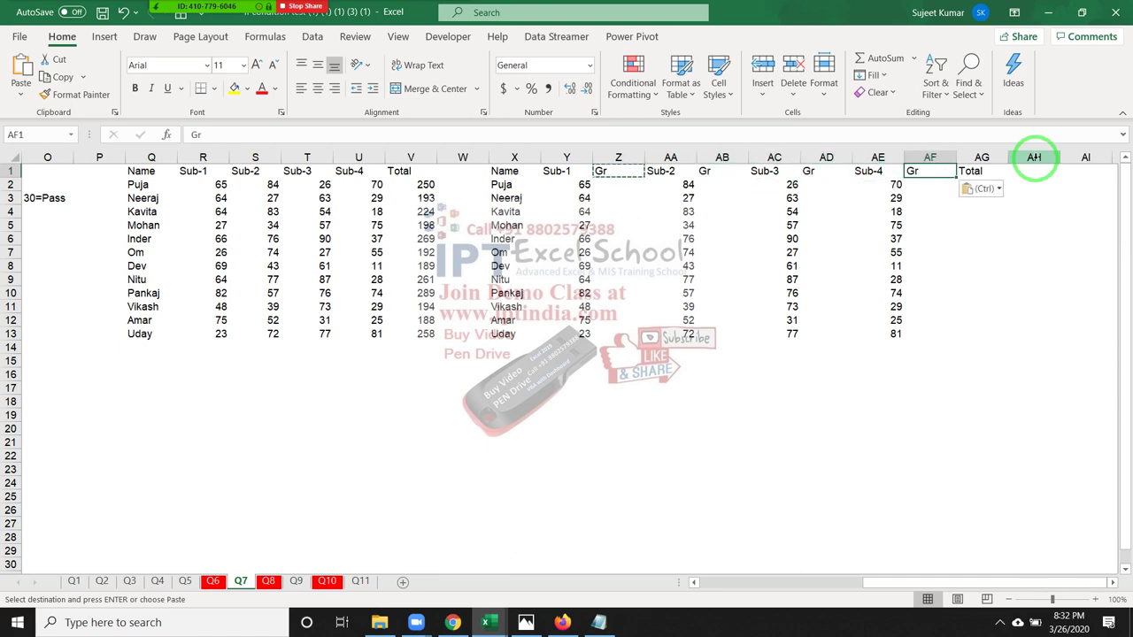
{"action": "key", "text": "Escape"}
{"action": "key", "text": "Down"}
{"action": "key", "text": "Left"}
{"action": "key", "text": "Left"}
{"action": "key", "text": "Left"}
{"action": "key", "text": "Left"}
{"action": "key", "text": "Left"}
{"action": "key", "text": "Left"}
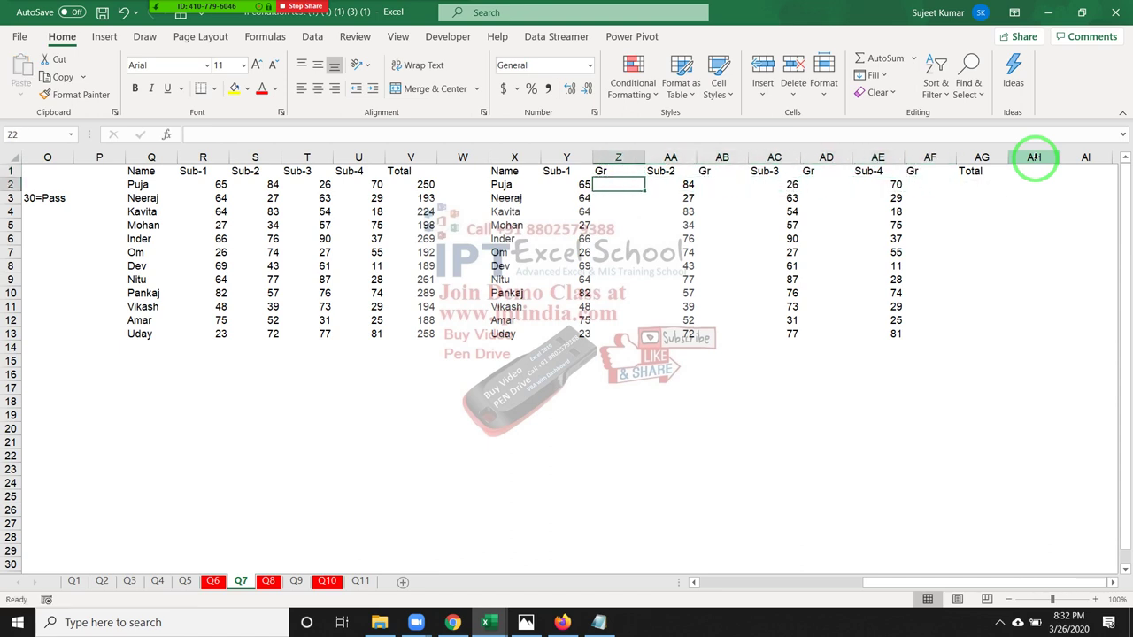
- Begin Z2's formula with the outer test Y2<30 and the 30-Y2 term
{"action": "type", "text": "=IF("}
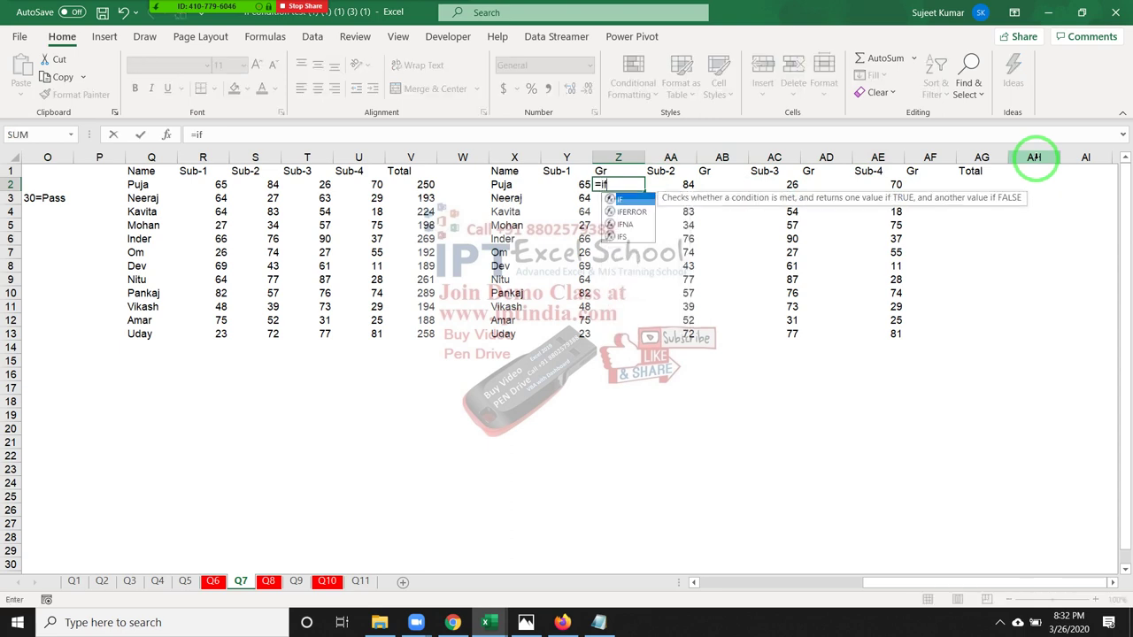
{"action": "key", "text": "Left"}
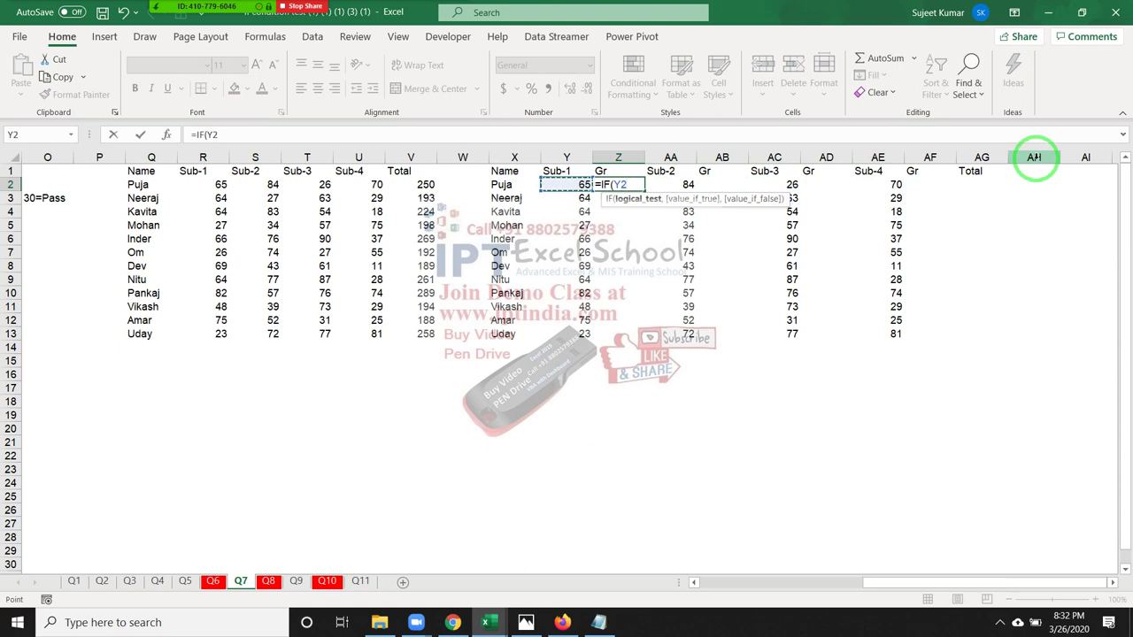
{"action": "type", "text": "<30"}
{"action": "type", "text": ","}
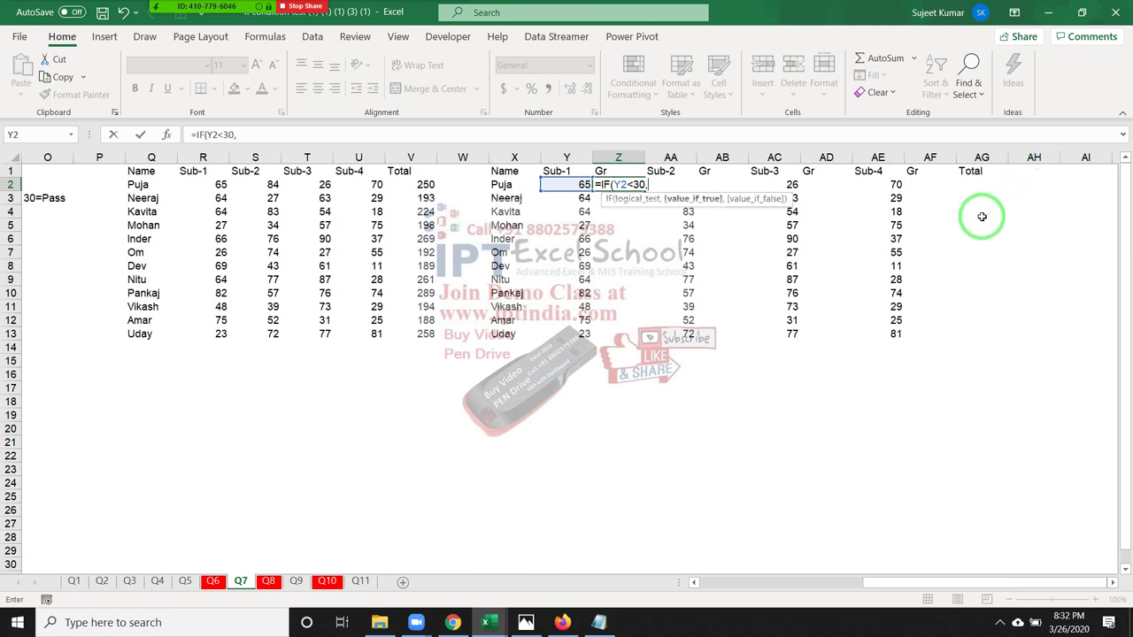
{"action": "left_click_drag", "start_coordinate": [979, 217], "coordinate": [612, 204]}
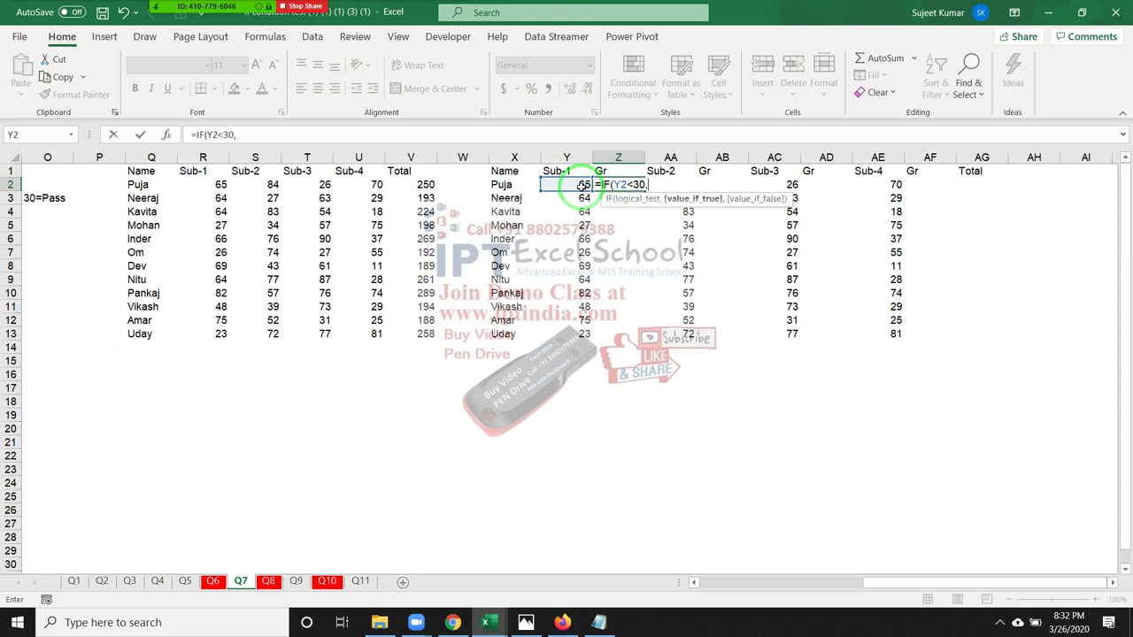
{"action": "type", "text": "30-Y2"}
{"action": "left_click", "coordinate": [580, 185]}
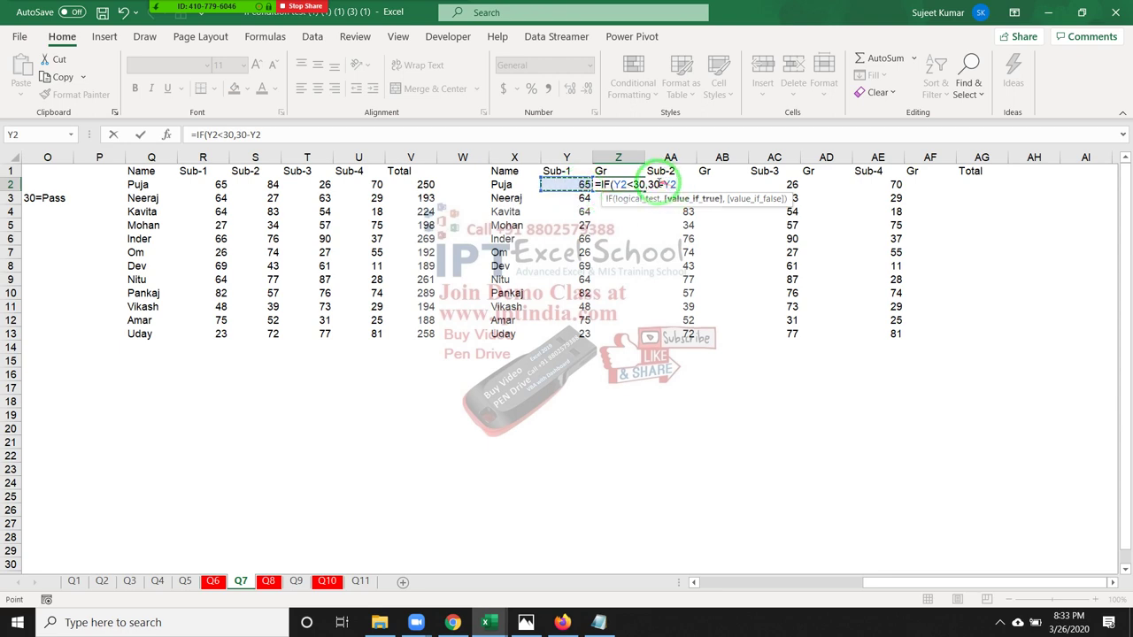
{"action": "left_click", "coordinate": [651, 184]}
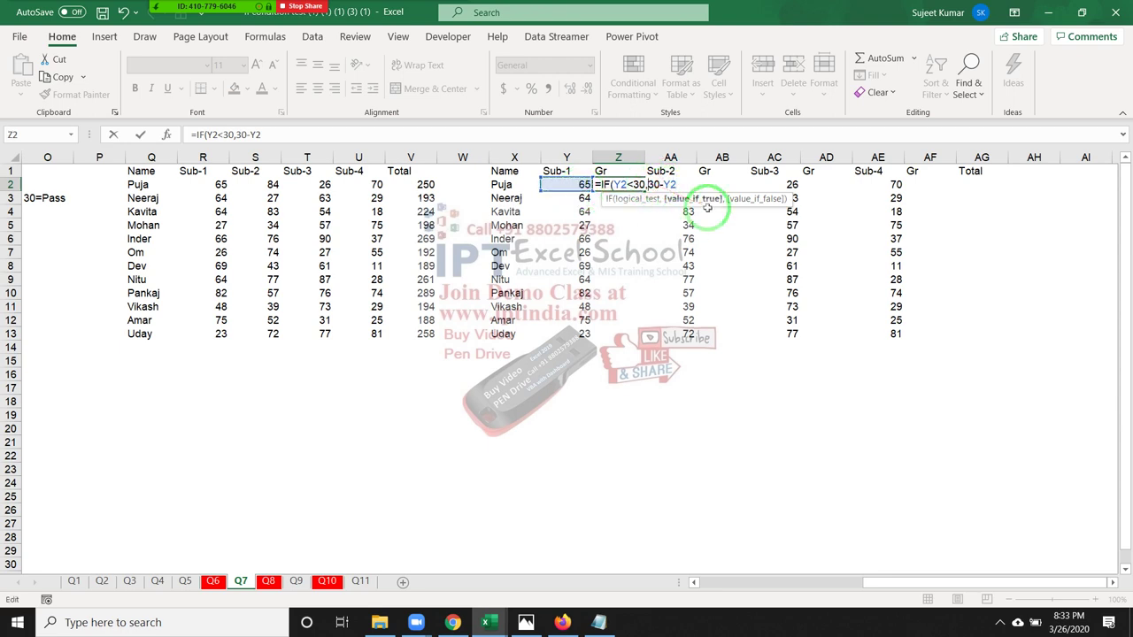
{"action": "type", "text": "("}
{"action": "left_click", "coordinate": [688, 184]}
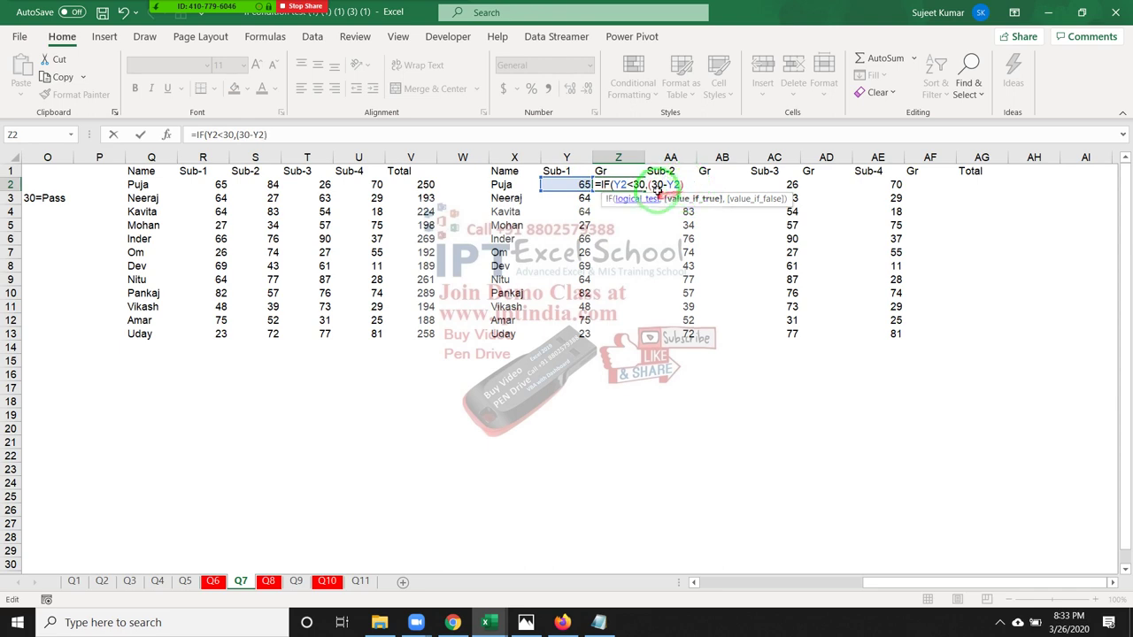
{"action": "key", "text": "BackSpace"}
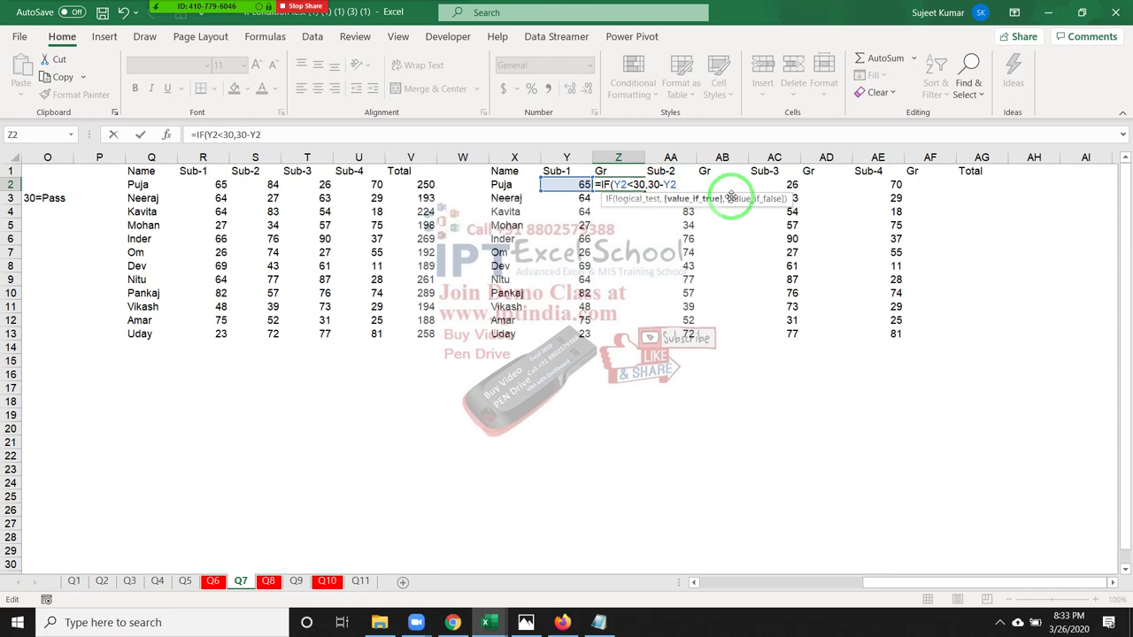
- Add the inner IF(30-Y2<=5,30-Y2,0) and commit the formula
{"action": "type", "text": "IF("}
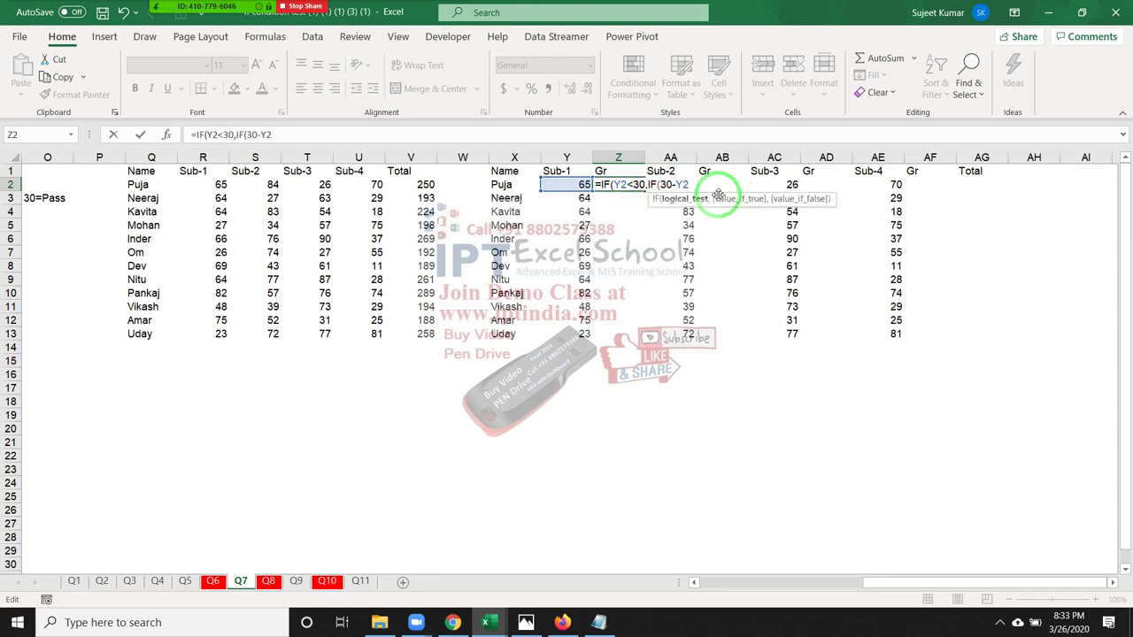
{"action": "left_click", "coordinate": [584, 185]}
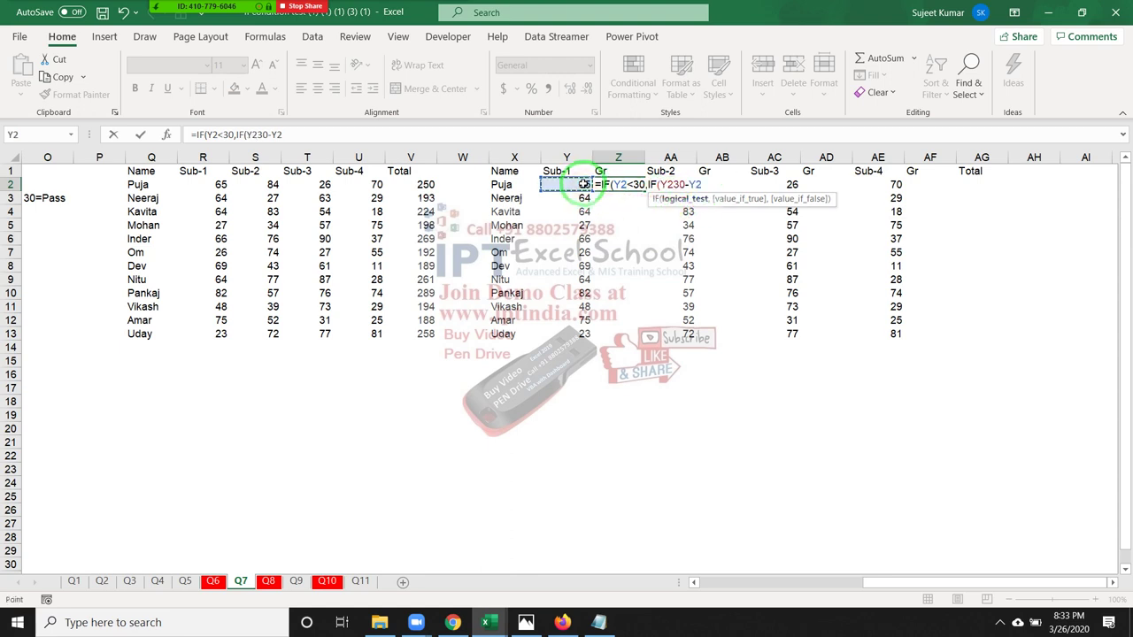
{"action": "type", "text": "<"}
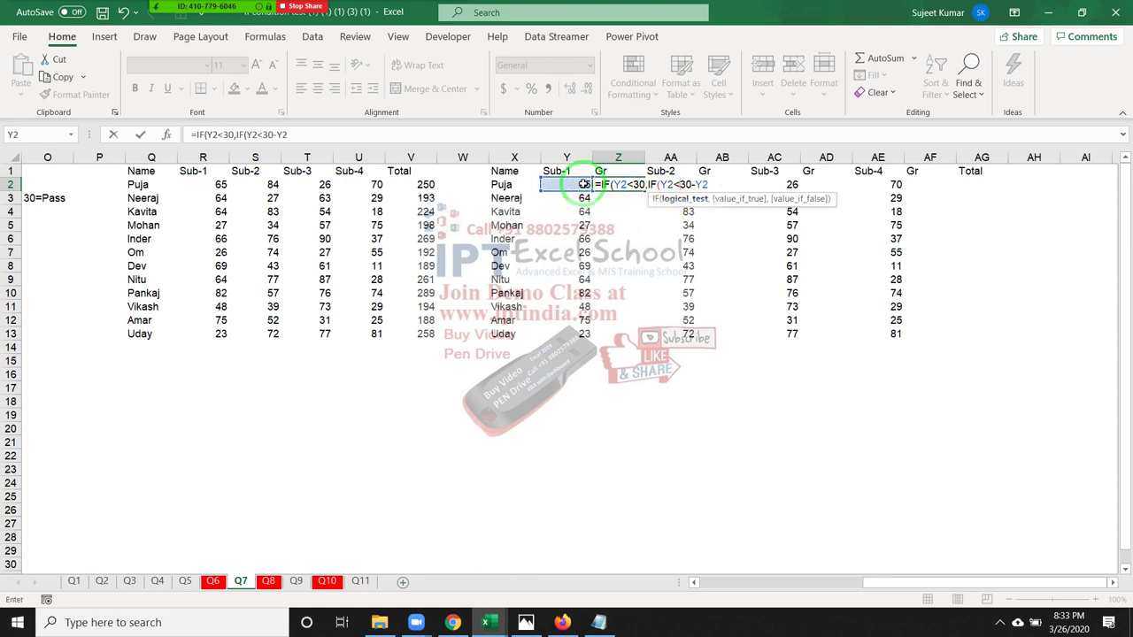
{"action": "key", "text": "BackSpace"}
{"action": "key", "text": "BackSpace"}
{"action": "key", "text": "BackSpace"}
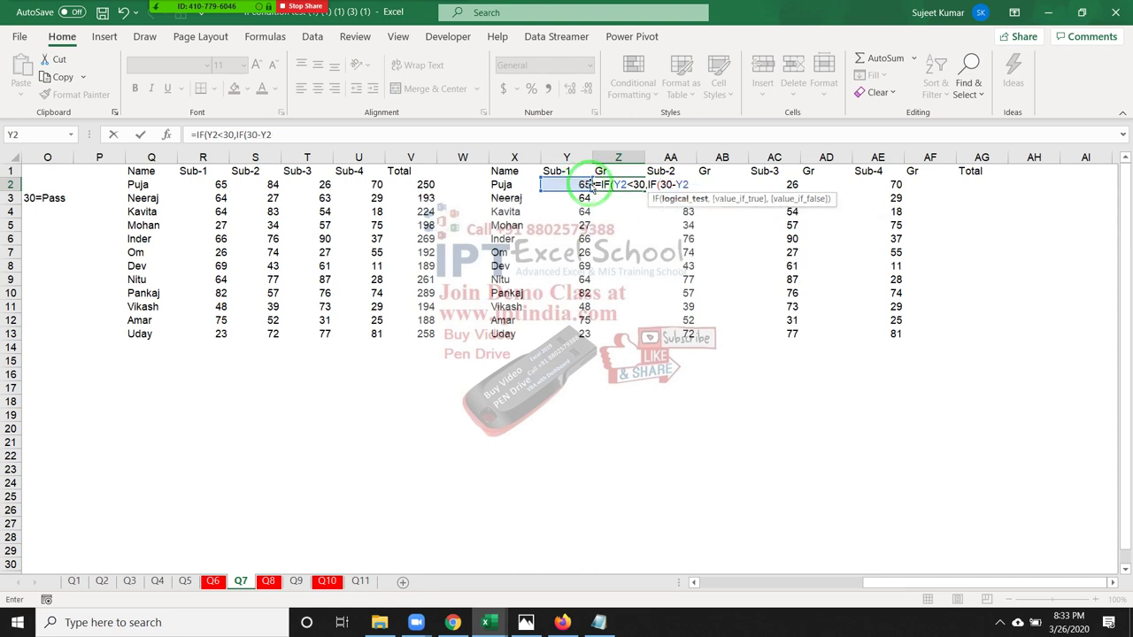
{"action": "left_click_drag", "start_coordinate": [590, 185], "coordinate": [688, 202]}
{"action": "left_click", "coordinate": [701, 185]}
{"action": "type", "text": "<=5"}
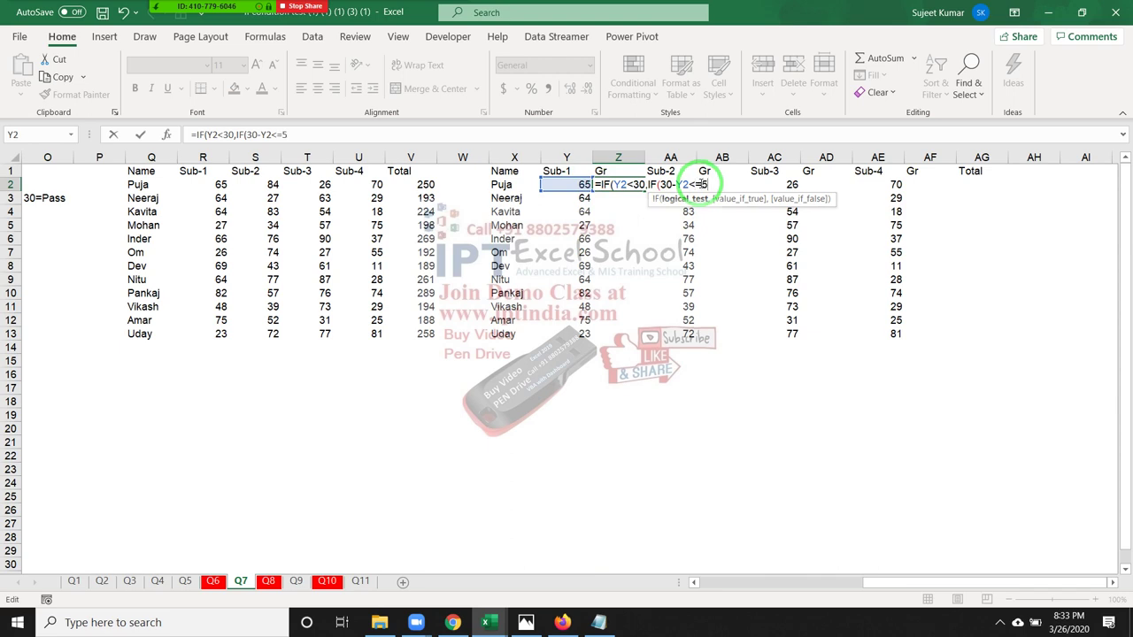
{"action": "type", "text": ","}
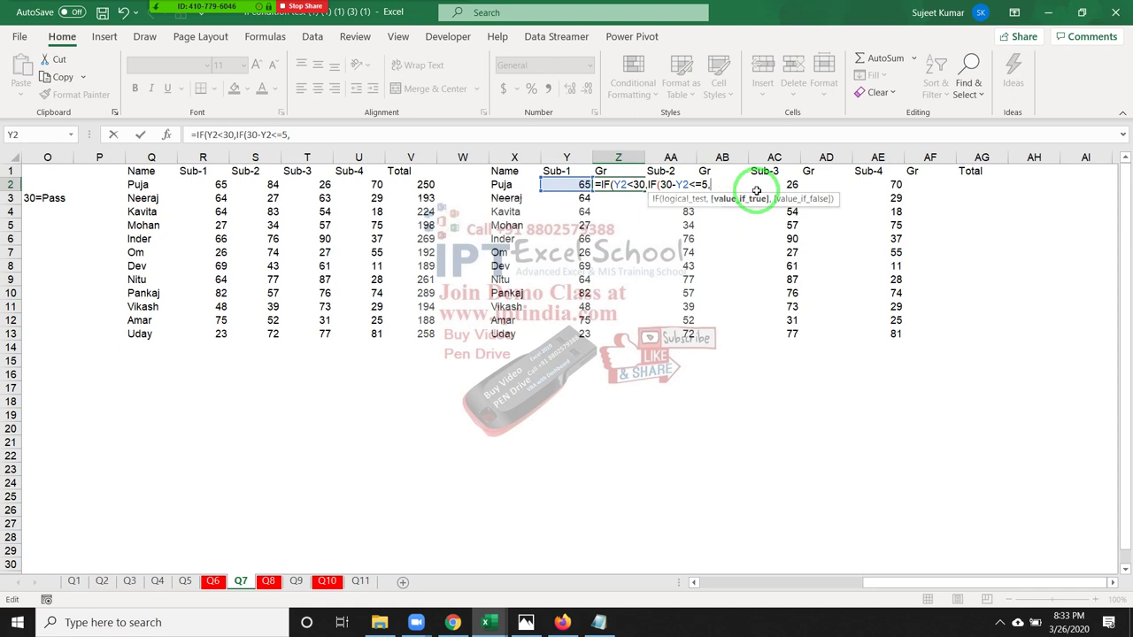
{"action": "type", "text": "30-y"}
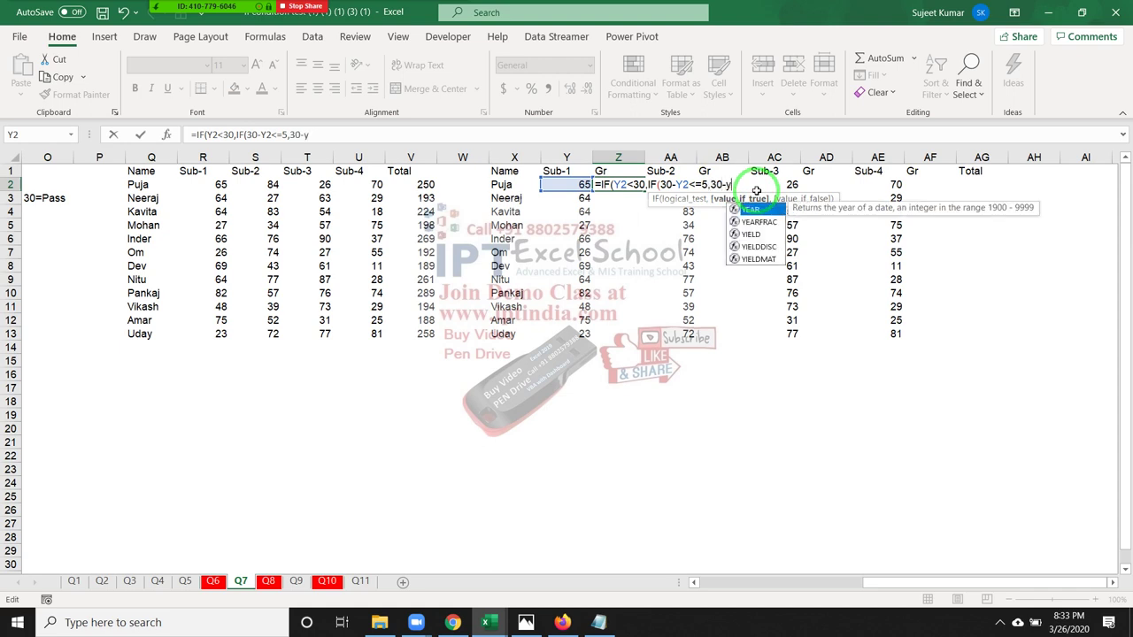
{"action": "type", "text": "2"}
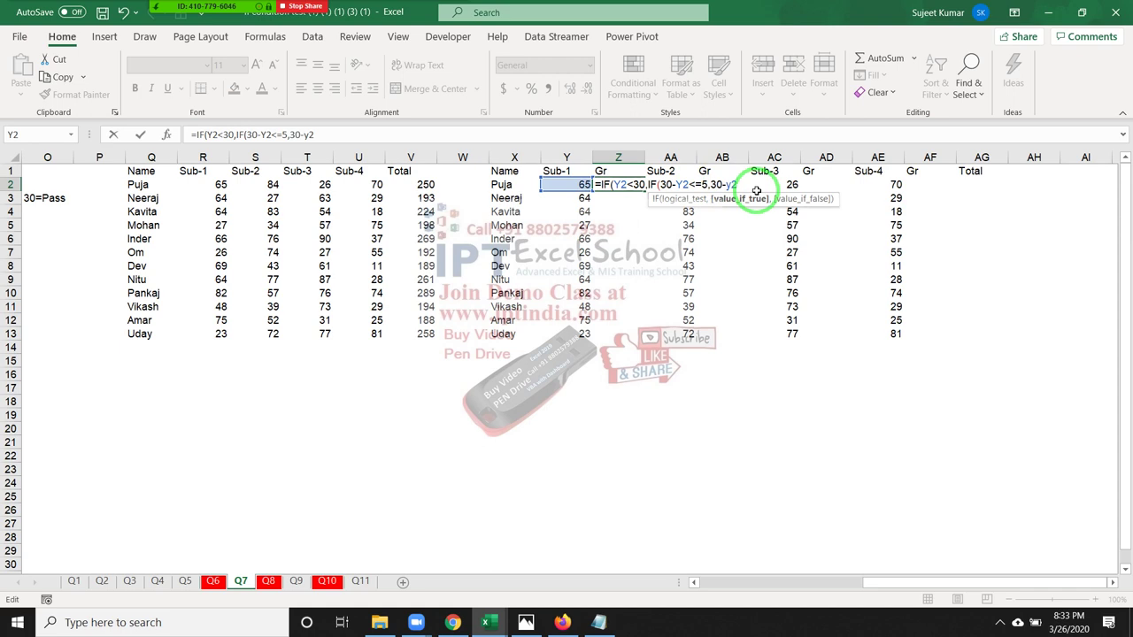
{"action": "type", "text": ","}
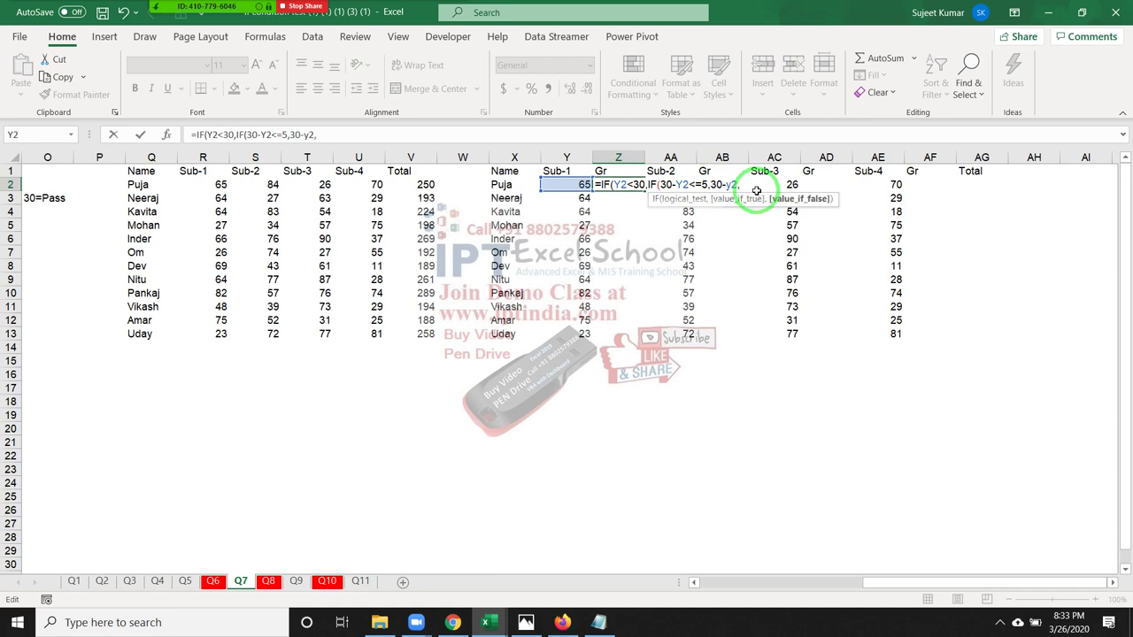
{"action": "type", "text": "0"}
{"action": "type", "text": ")"}
{"action": "key", "text": "Return"}
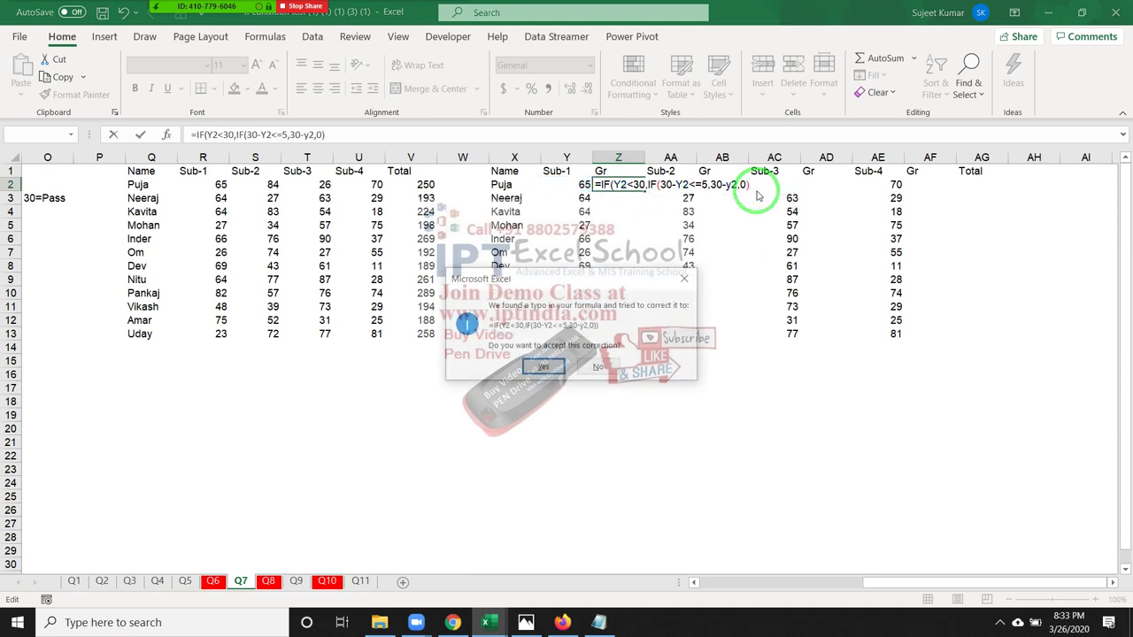
- Accept the correction and add the missing ,0 so Z2 reads =IF(Y2<30,IF(30-Y2<=5,30-Y2,0),0)
{"action": "key", "text": "Return"}
{"action": "left_click_drag", "start_coordinate": [757, 190], "coordinate": [212, 133]}
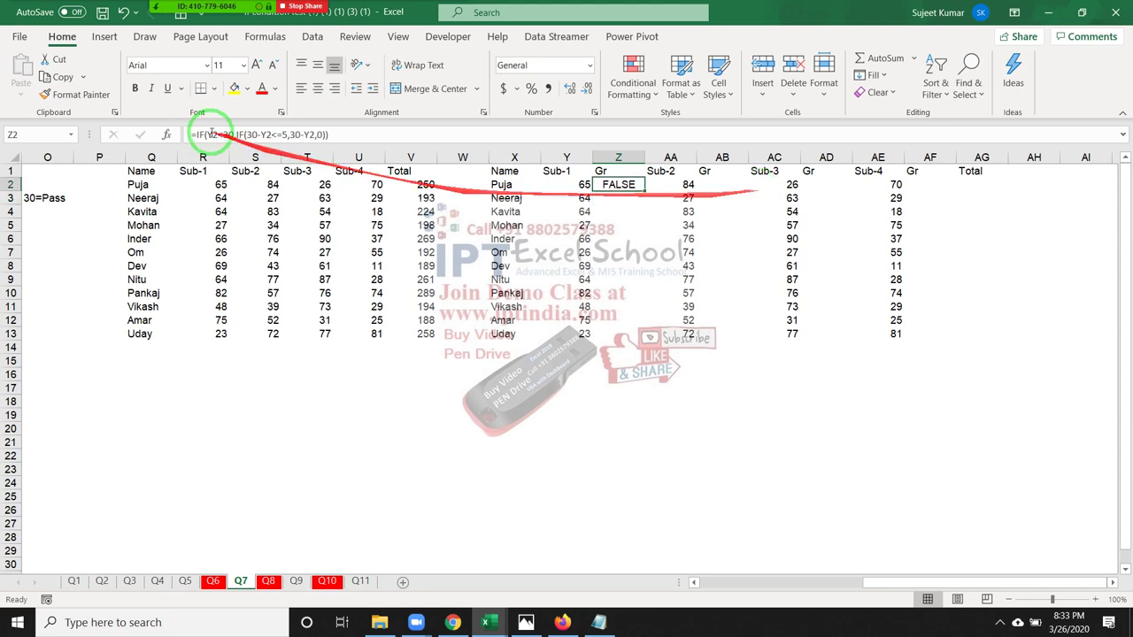
{"action": "left_click", "coordinate": [327, 136]}
{"action": "type", "text": ","}
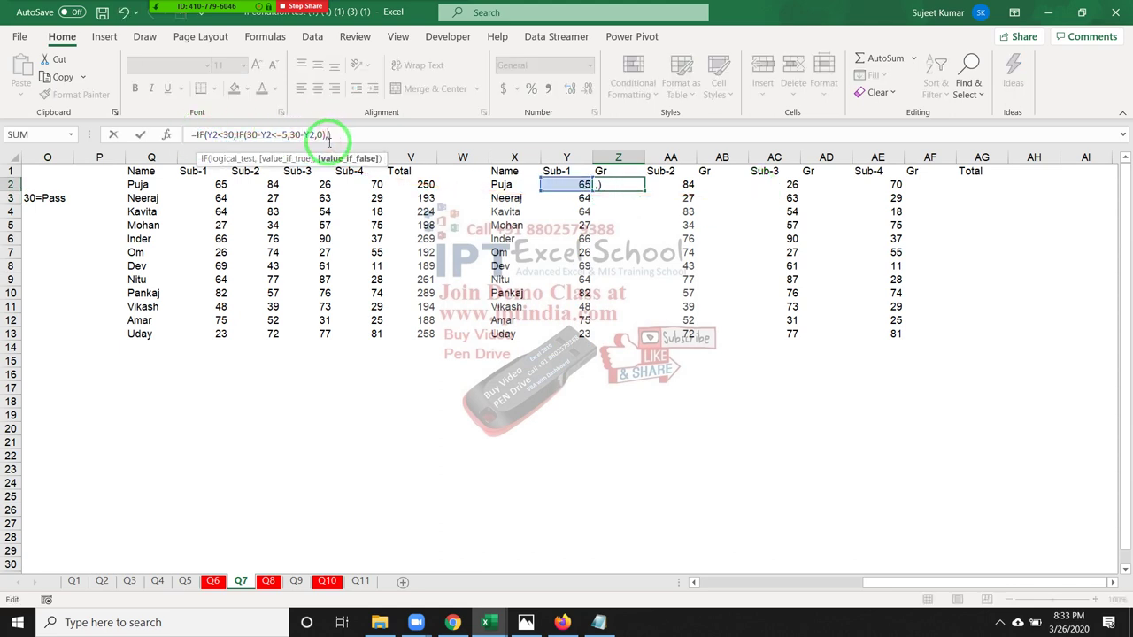
{"action": "type", "text": "0"}
{"action": "key", "text": "ctrl+Return"}
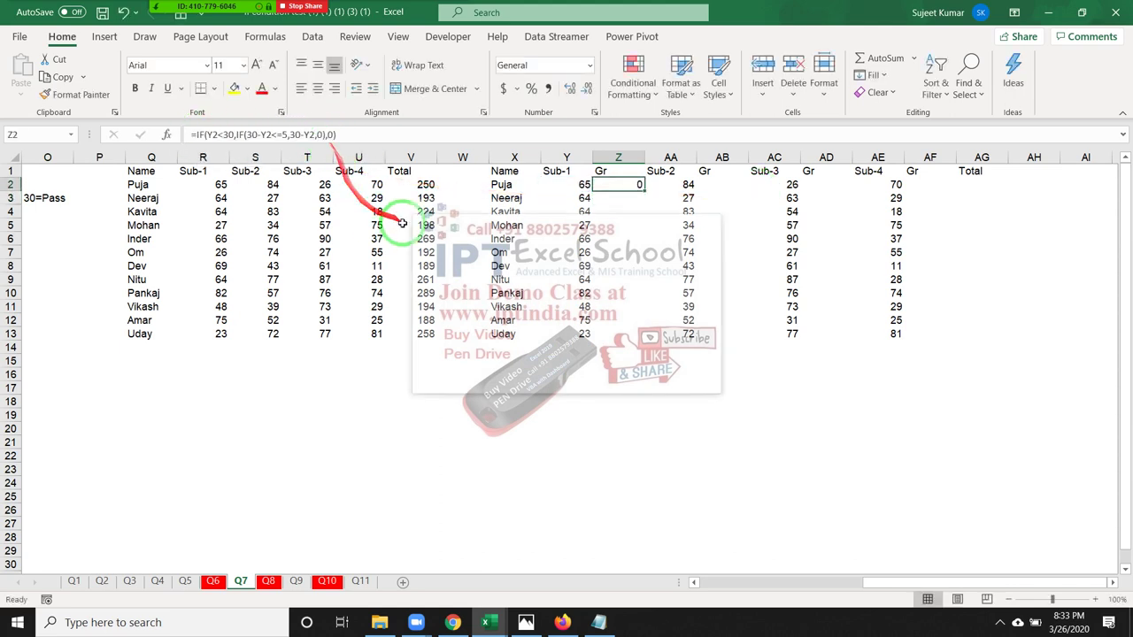
- Dismiss the warning and fill Z2's Gr formula down to Z13
{"action": "left_click", "coordinate": [708, 227]}
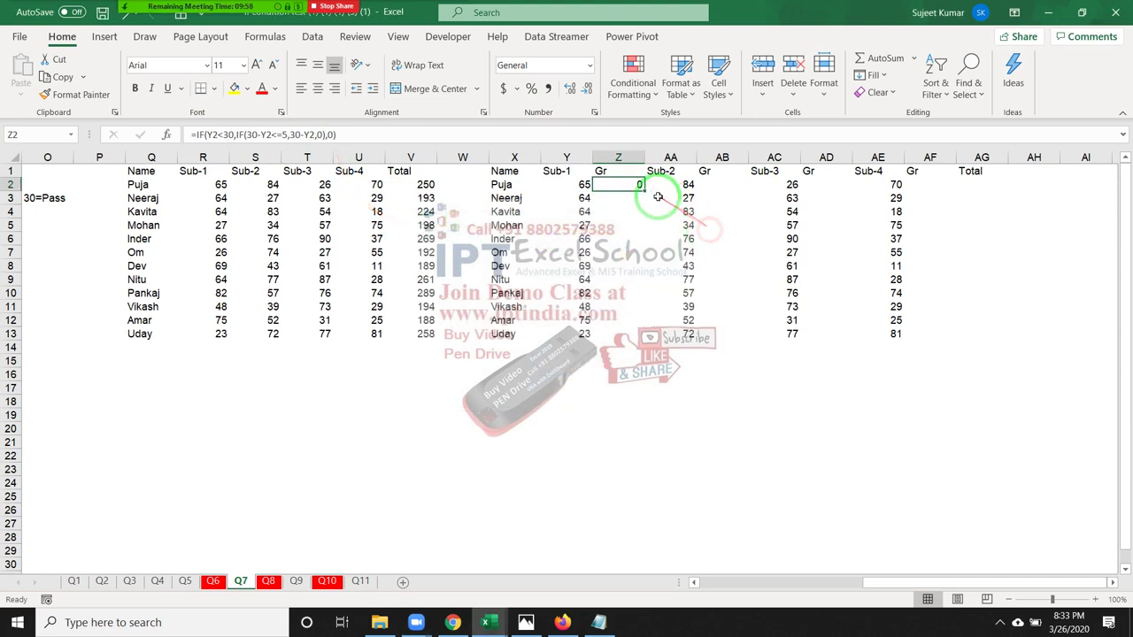
{"action": "double_click", "coordinate": [644, 192]}
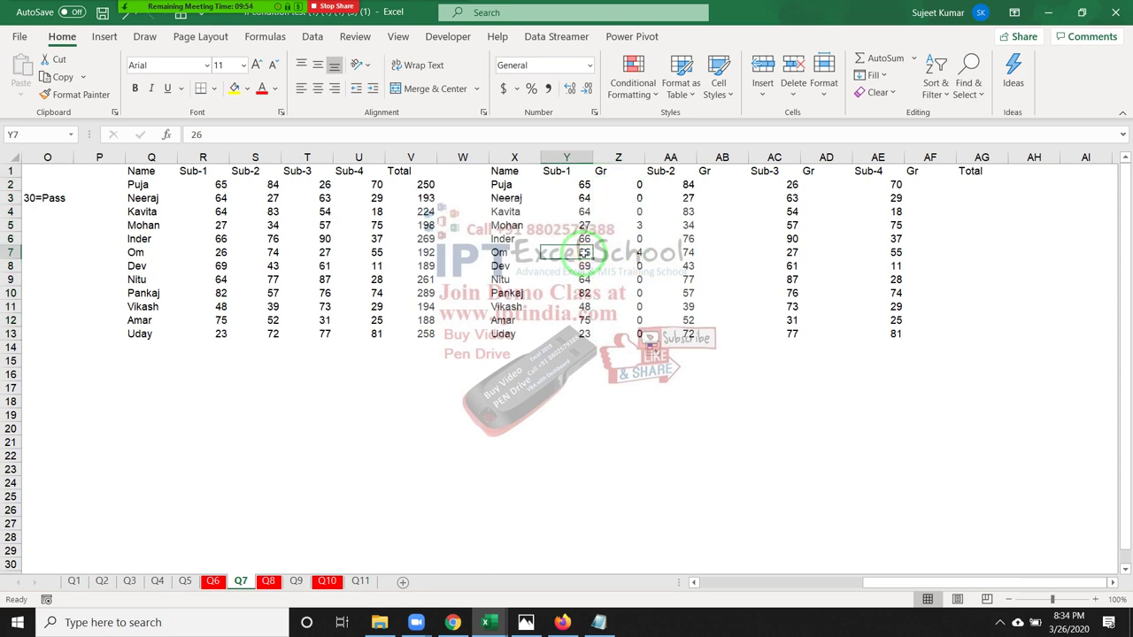
{"action": "left_click", "coordinate": [597, 253]}
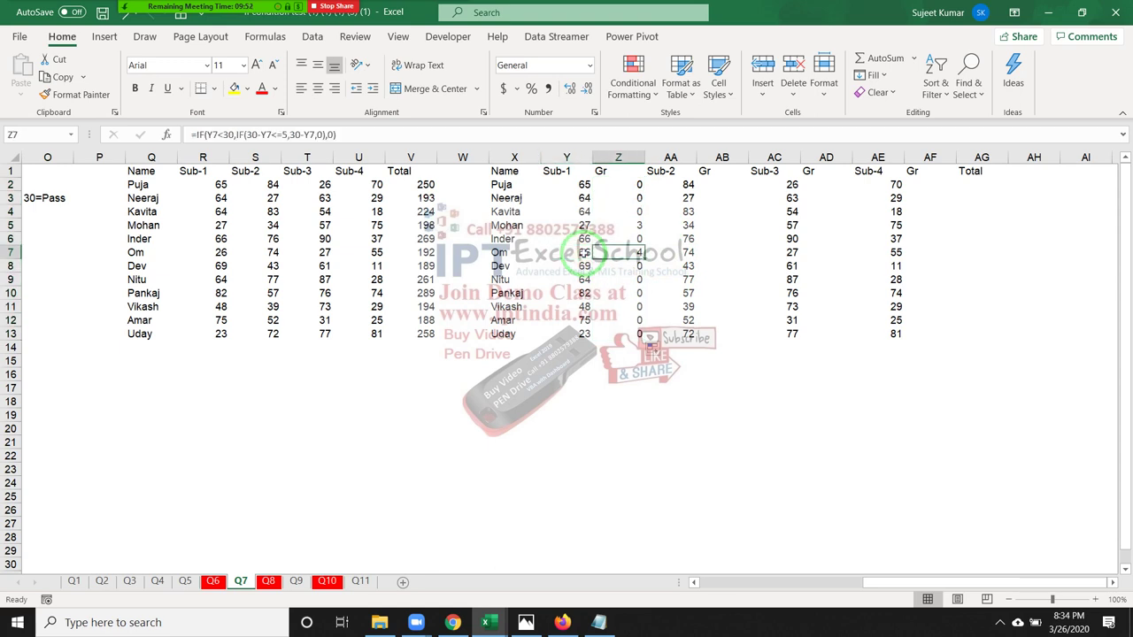
- Test with 14 in Y5, check Z5, then undo back to 27
{"action": "key", "text": "Up"}
{"action": "key", "text": "Up"}
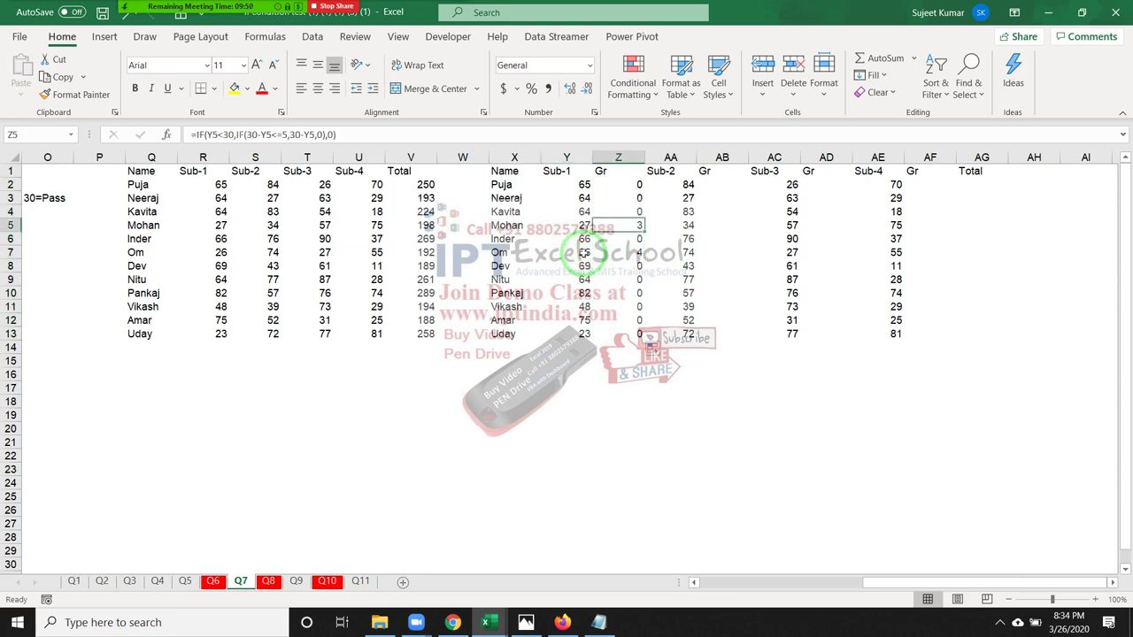
{"action": "key", "text": "Left"}
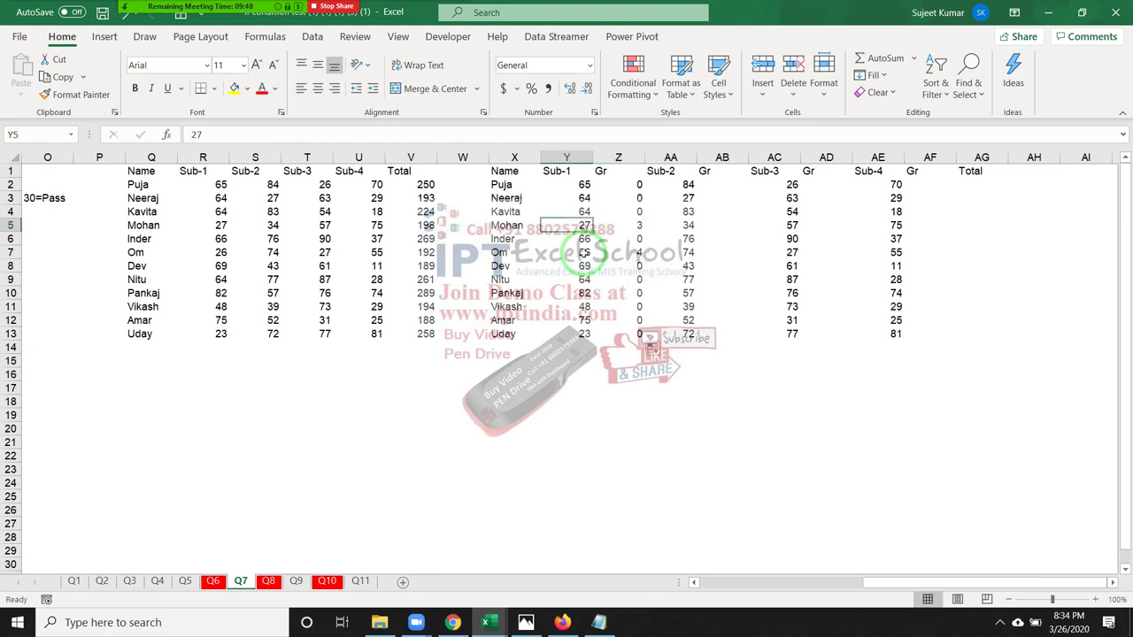
{"action": "type", "text": "14"}
{"action": "key", "text": "Return"}
{"action": "key", "text": "Up"}
{"action": "key", "text": "Right"}
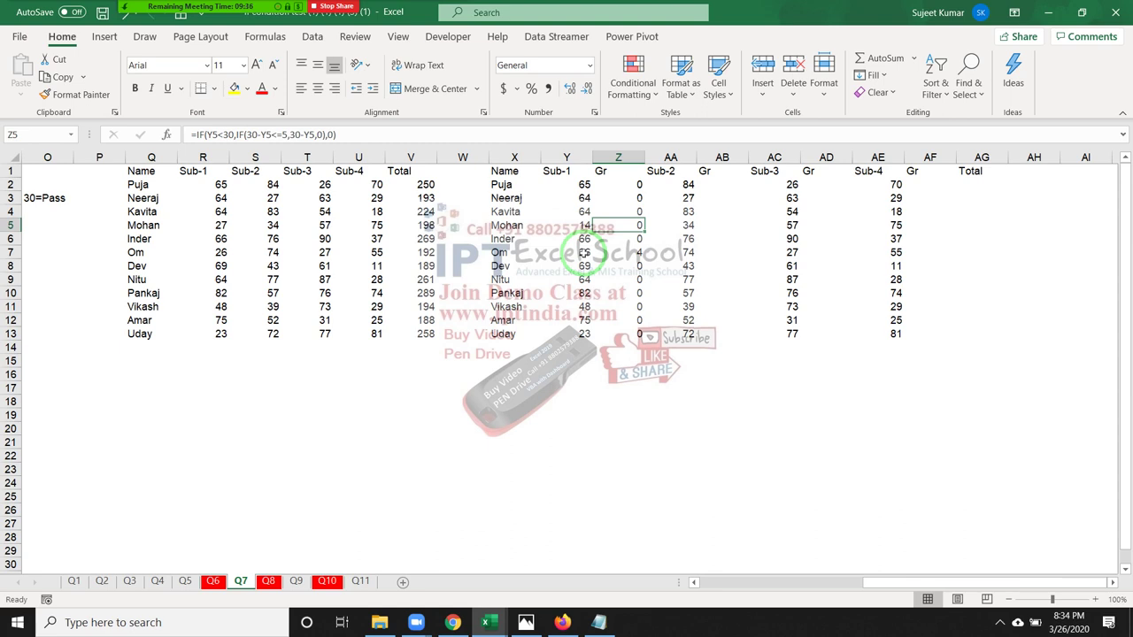
{"action": "key", "text": "ctrl+z"}
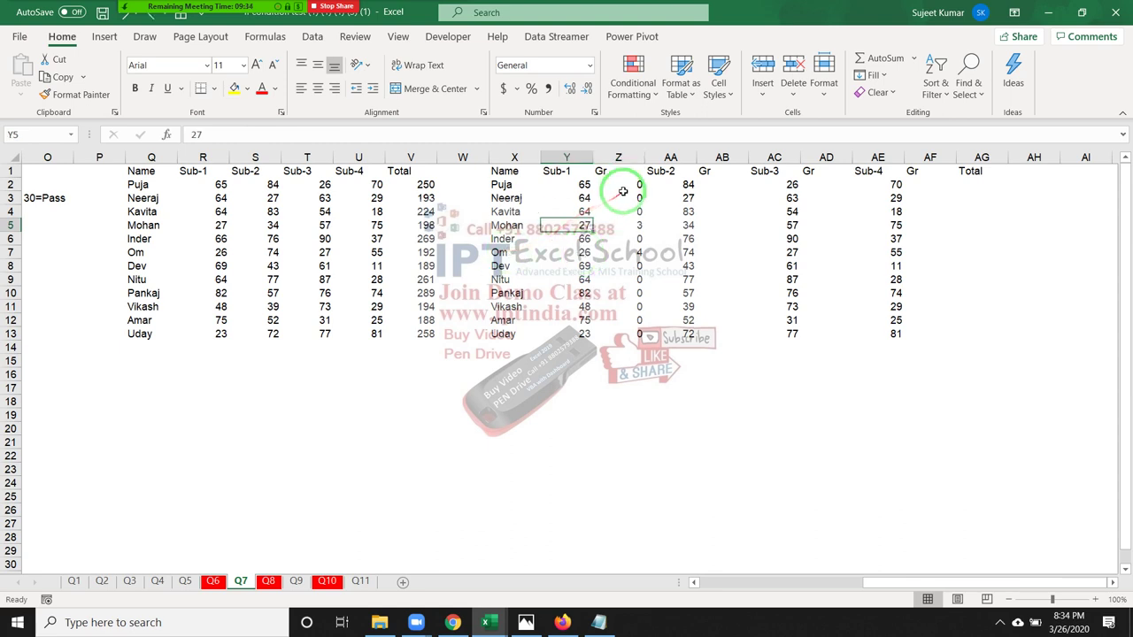
{"action": "left_click", "coordinate": [623, 189]}
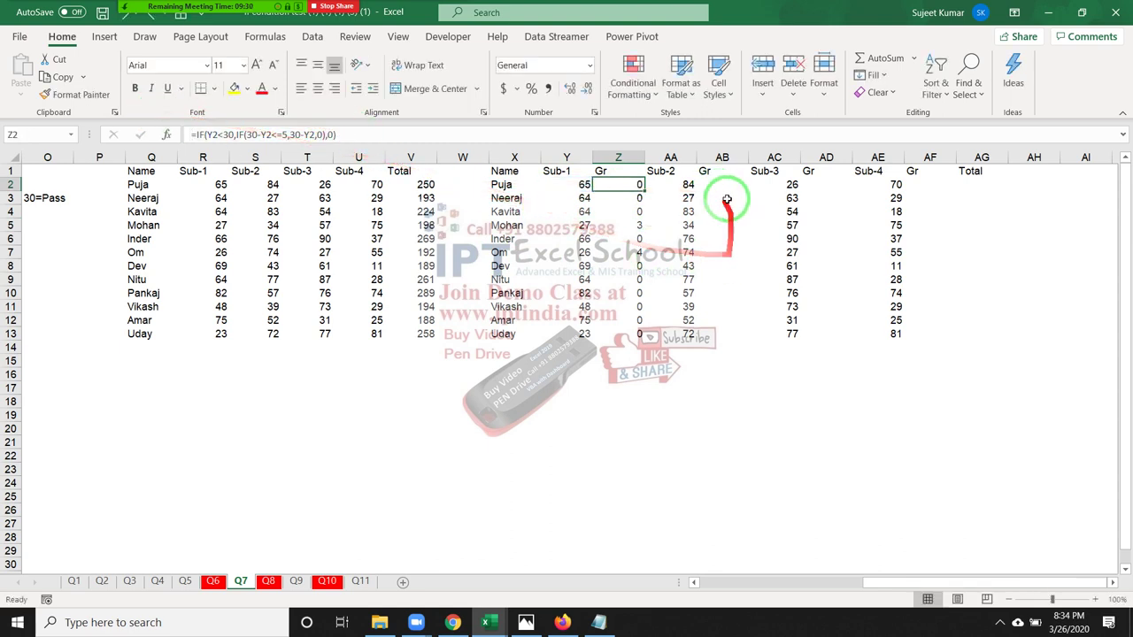
- Begin AB2's formula with the outer test AA2<30 and an inner IF
{"action": "left_click", "coordinate": [721, 184]}
{"action": "type", "text": "=iof"}
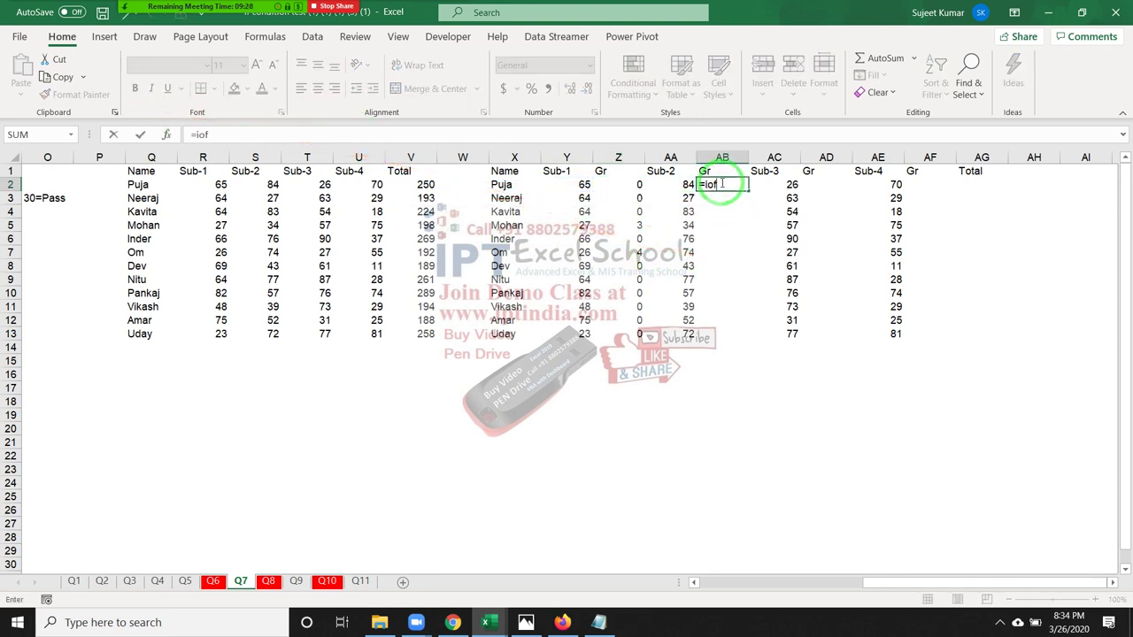
{"action": "key", "text": "BackSpace"}
{"action": "key", "text": "BackSpace"}
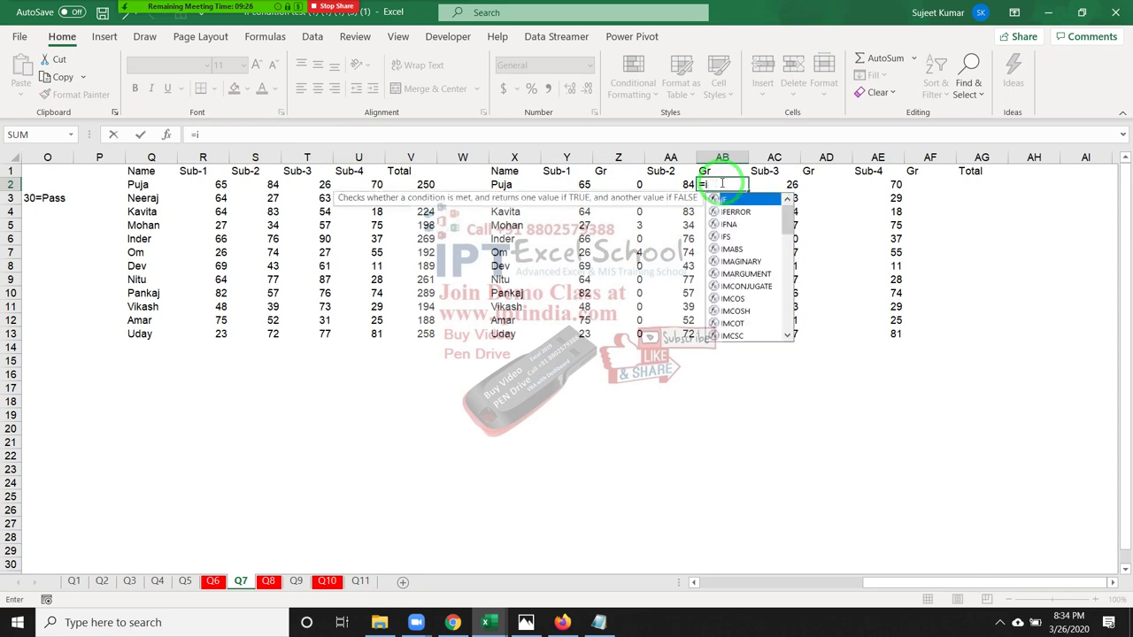
{"action": "type", "text": "f"}
{"action": "key", "text": "Tab"}
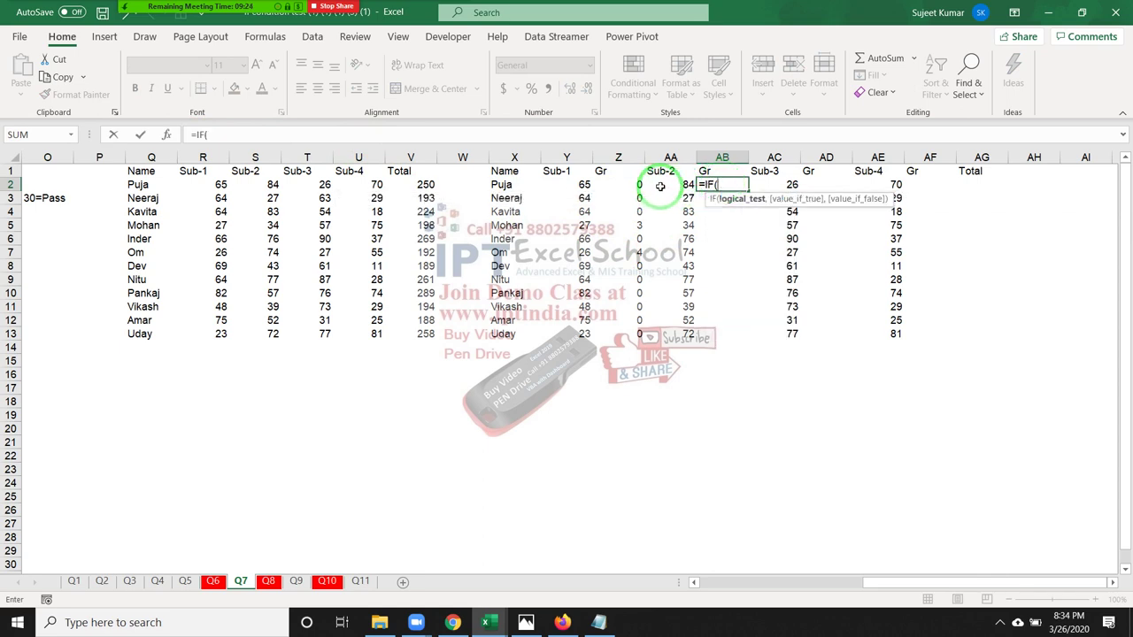
{"action": "left_click", "coordinate": [660, 186]}
{"action": "type", "text": "<"}
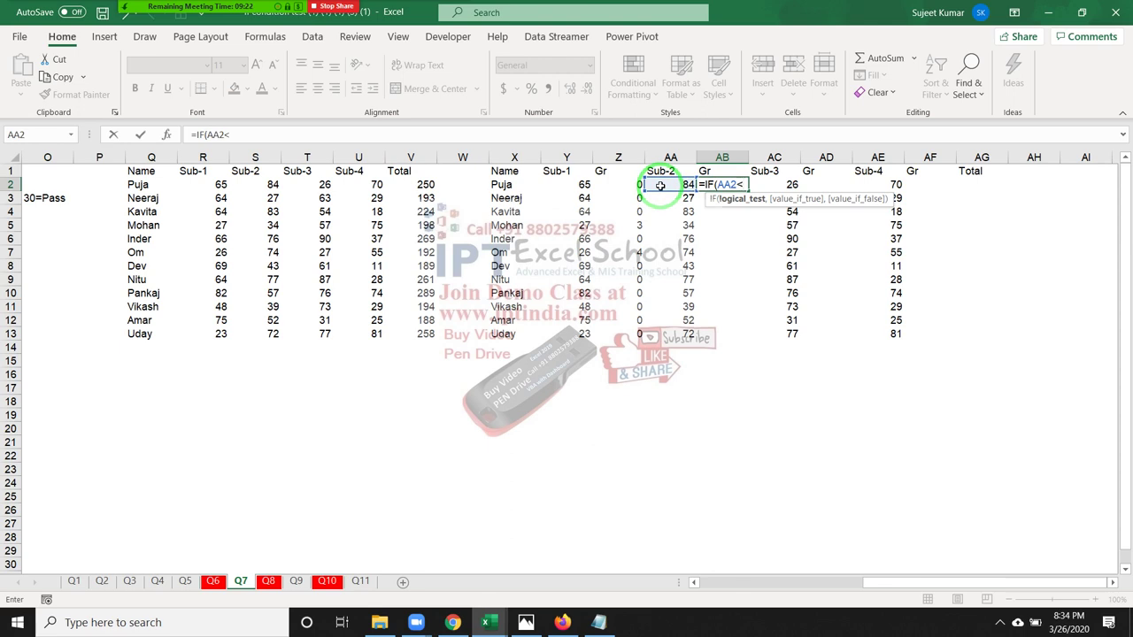
{"action": "type", "text": "30,"}
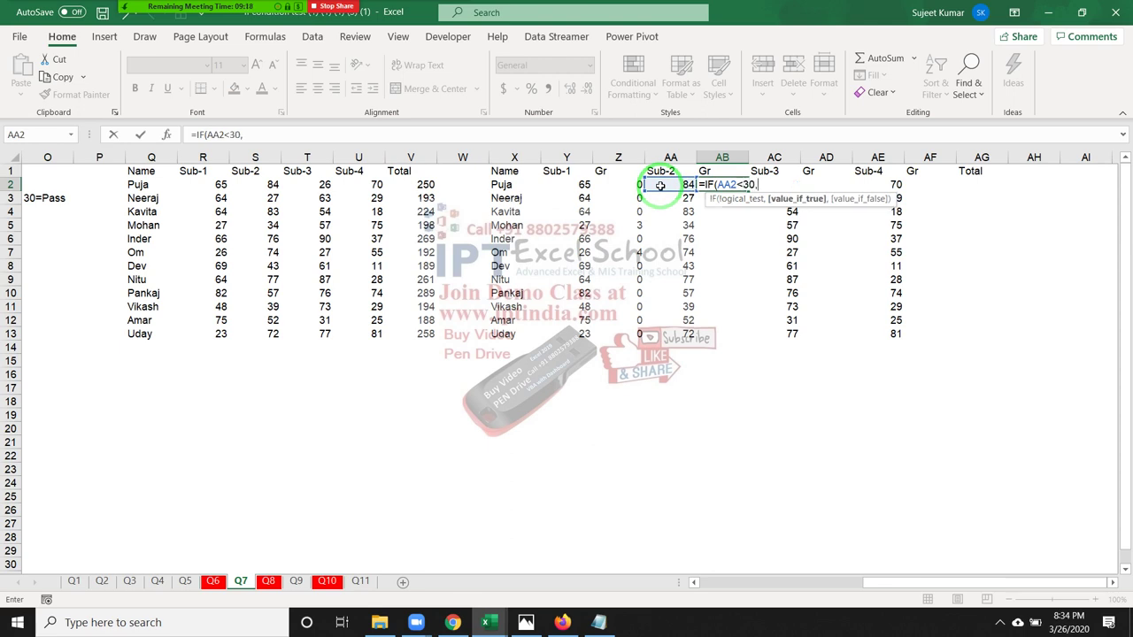
{"action": "type", "text": "IF(30-"}
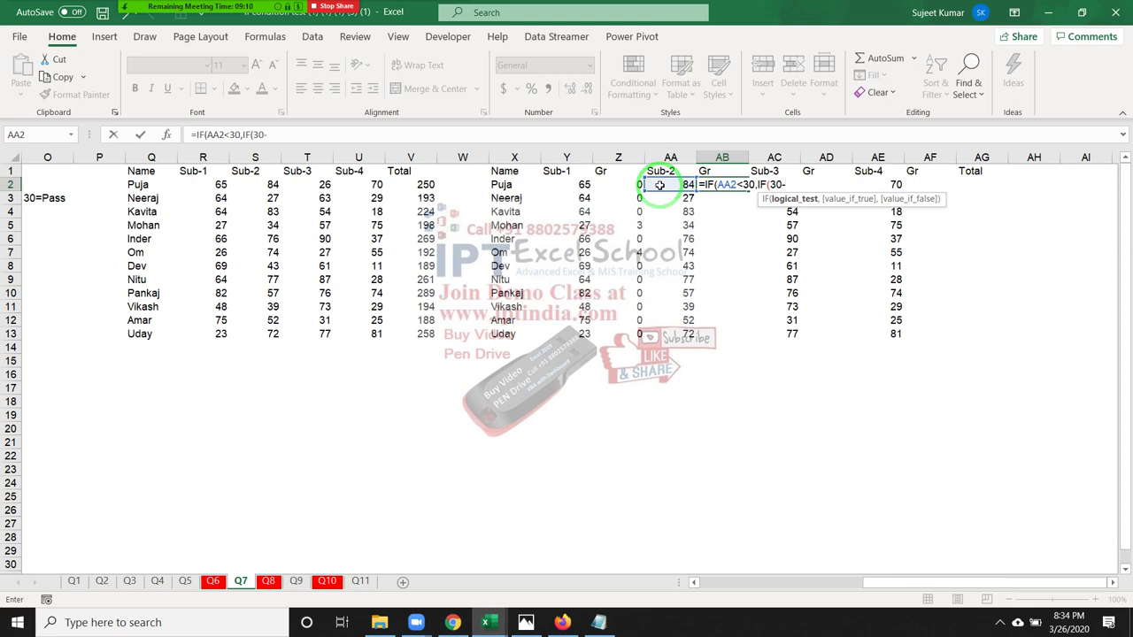
- Fix the stray characters around 30 at the start of the inner IF
{"action": "left_click", "coordinate": [659, 185]}
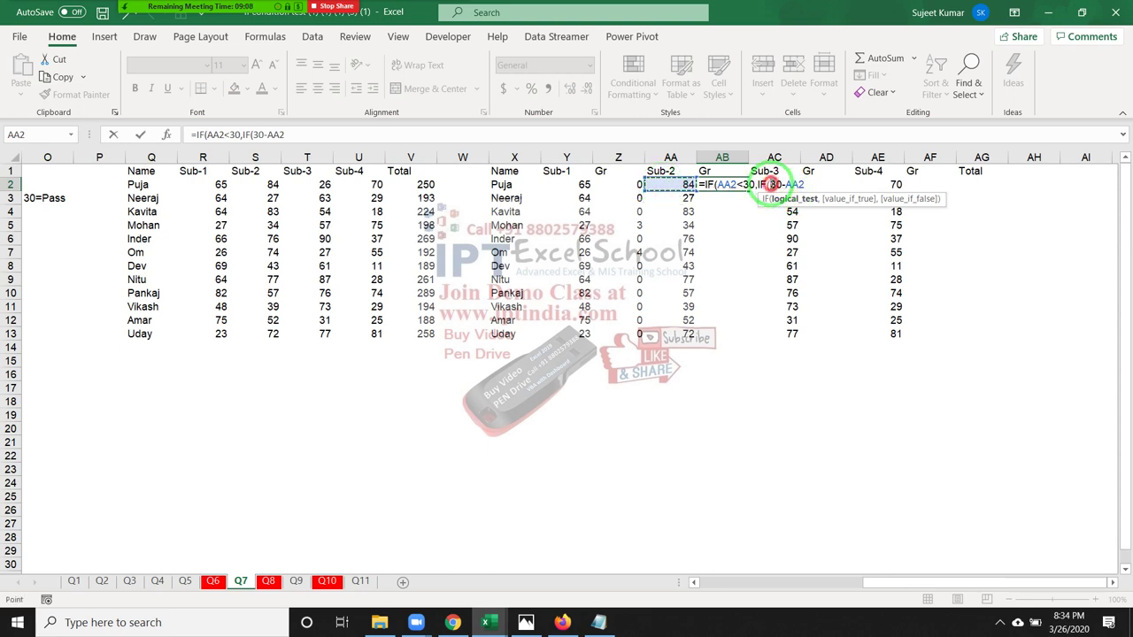
{"action": "left_click", "coordinate": [772, 184]}
{"action": "key", "text": "BackSpace"}
{"action": "type", "text": "("}
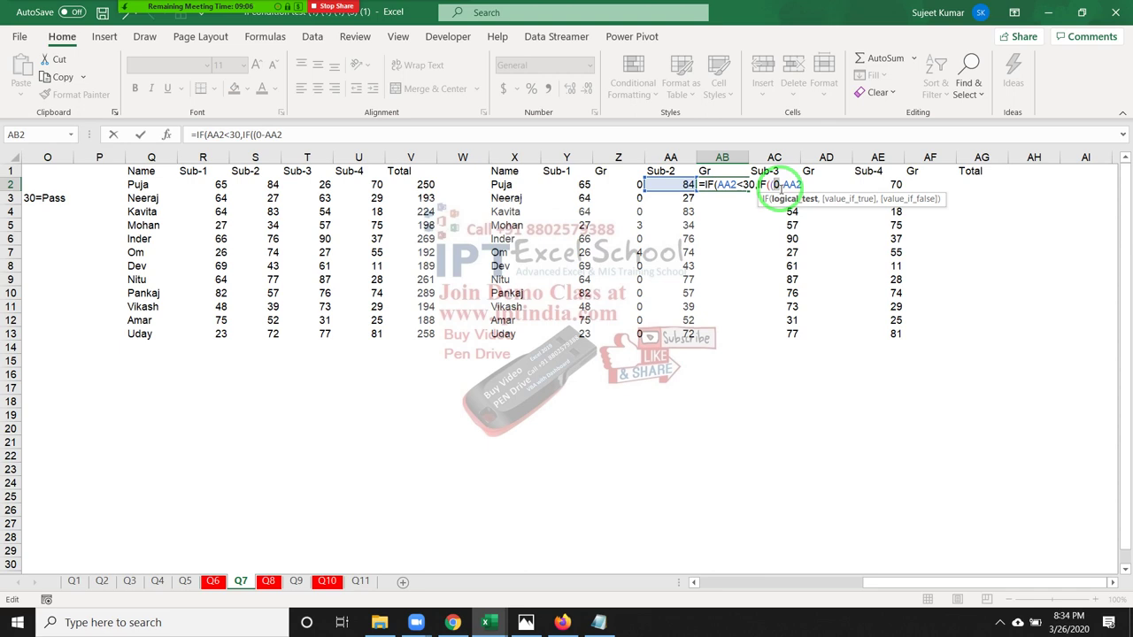
{"action": "key", "text": "BackSpace"}
{"action": "type", "text": "3"}
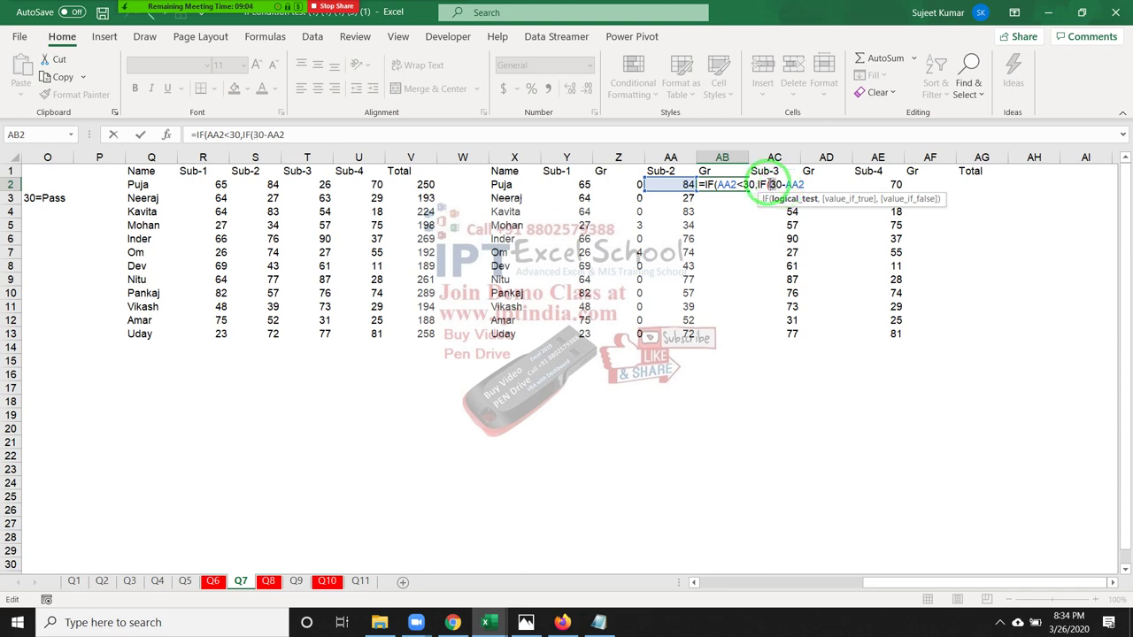
{"action": "left_click", "coordinate": [772, 185]}
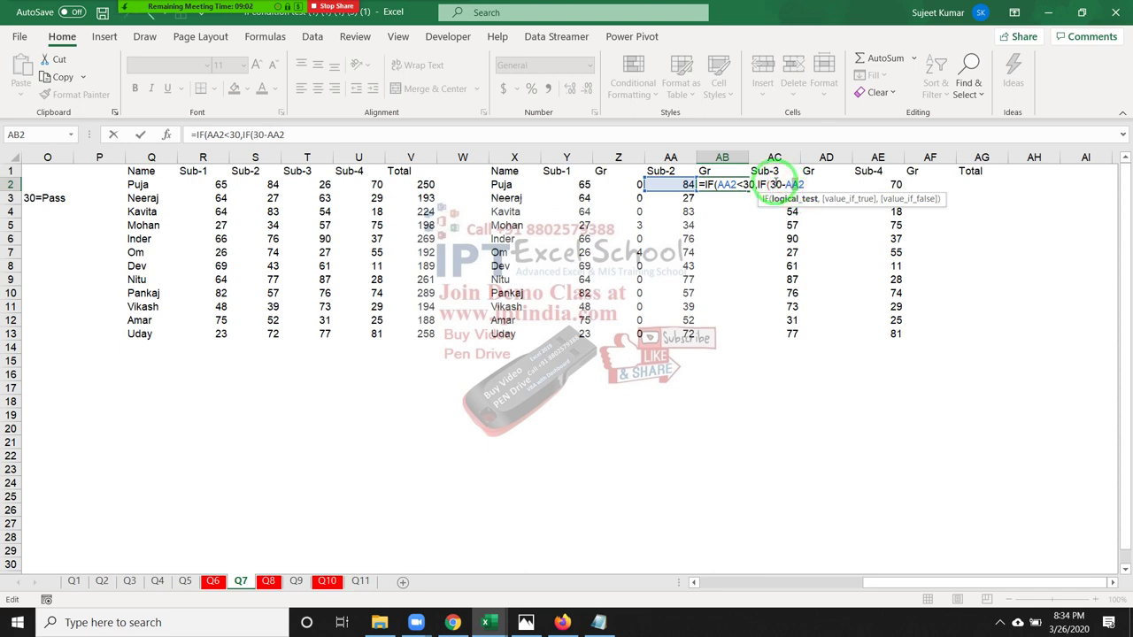
{"action": "left_click", "coordinate": [775, 184]}
{"action": "key", "text": "Left"}
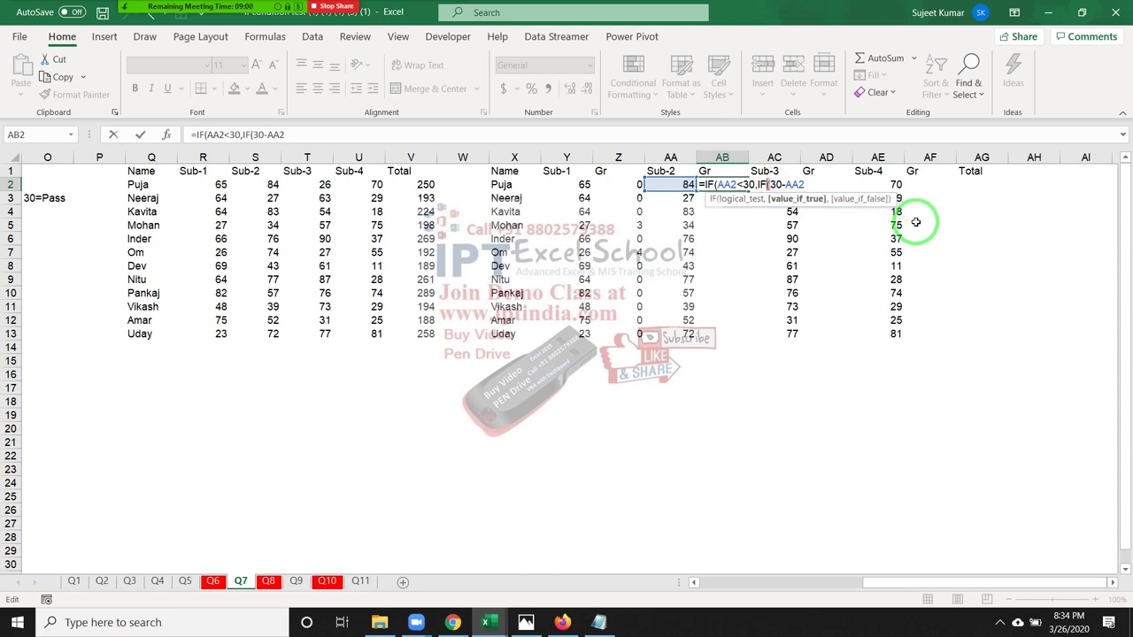
{"action": "key", "text": "Right"}
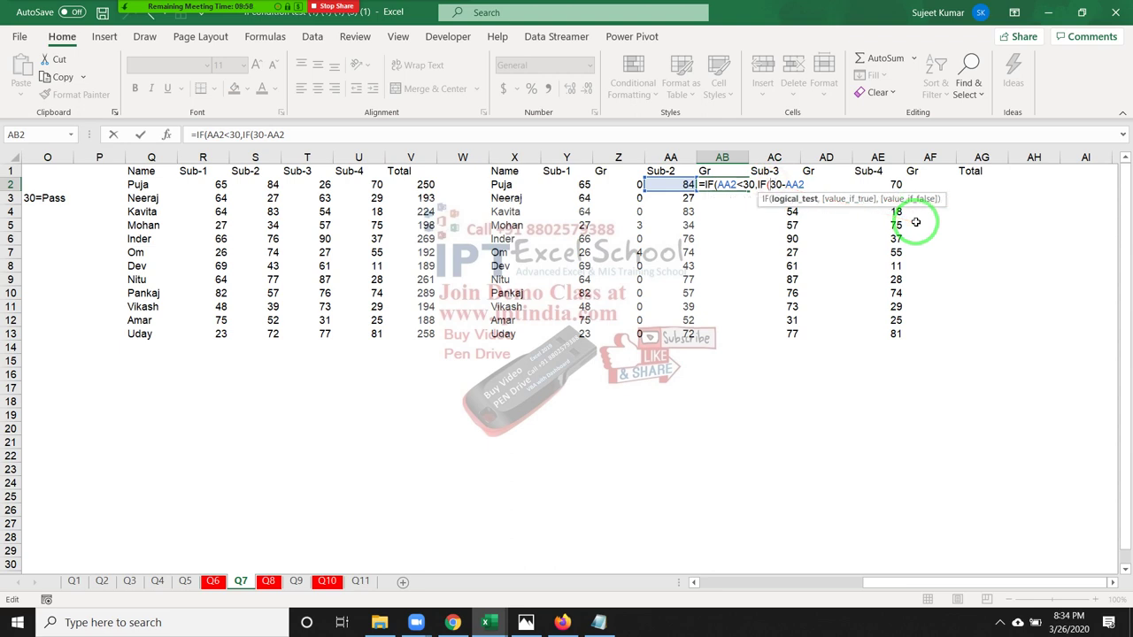
- Complete the inner test (30-AA2)<=(5-Z2) returning 5-Z2, else 0, and commit
{"action": "type", "text": "(30-AA2"}
{"action": "type", "text": ")<"}
{"action": "type", "text": "="}
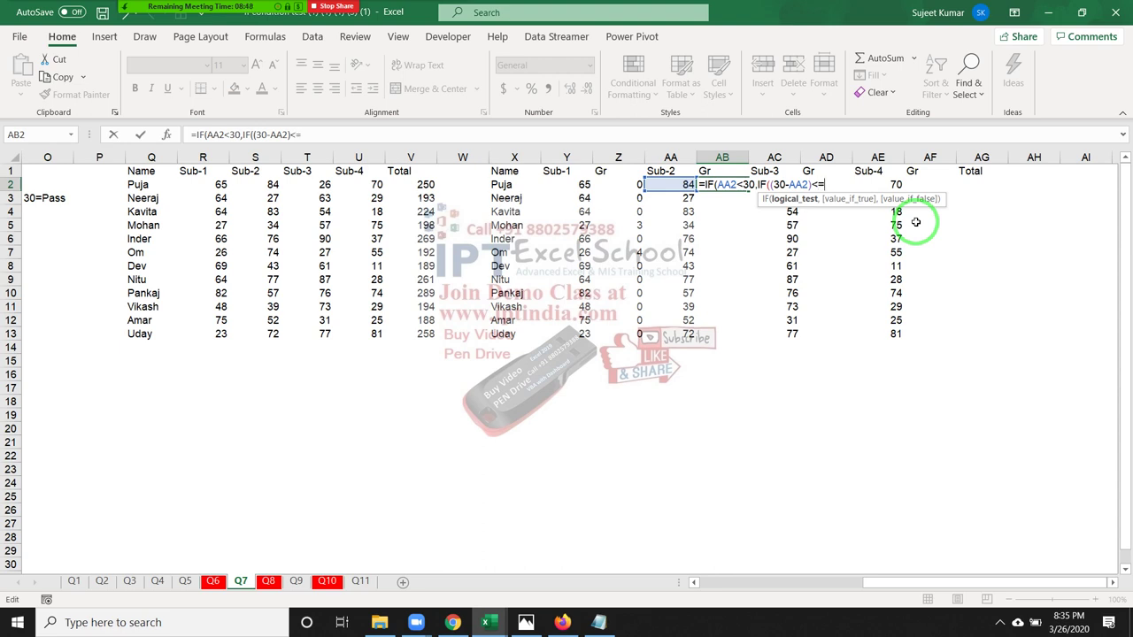
{"action": "type", "text": "(5-"}
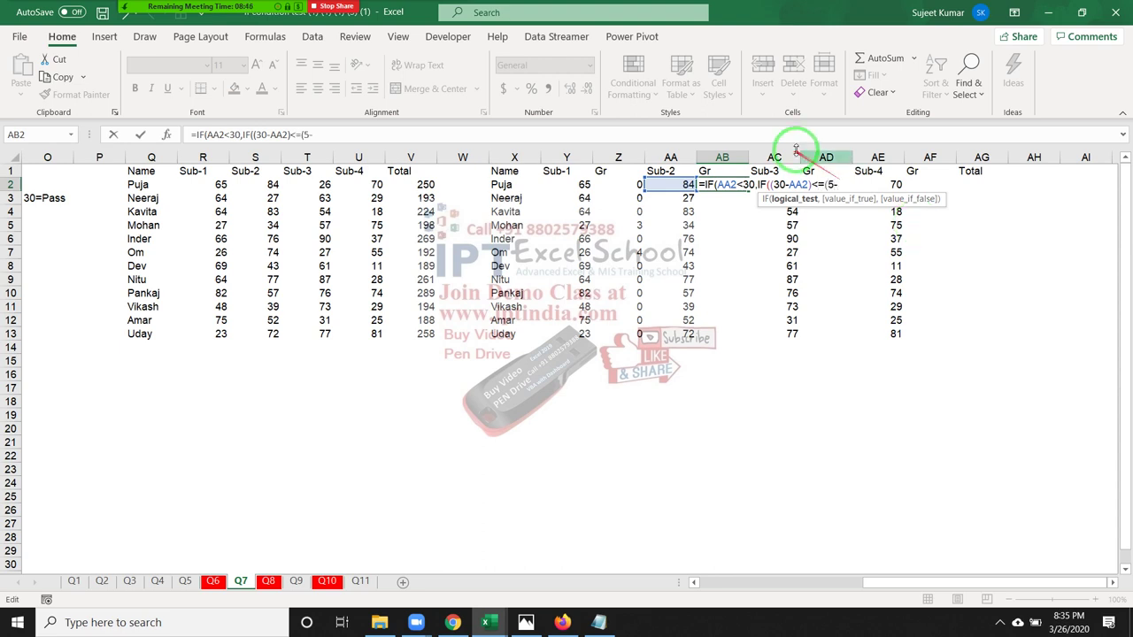
{"action": "left_click", "coordinate": [636, 183]}
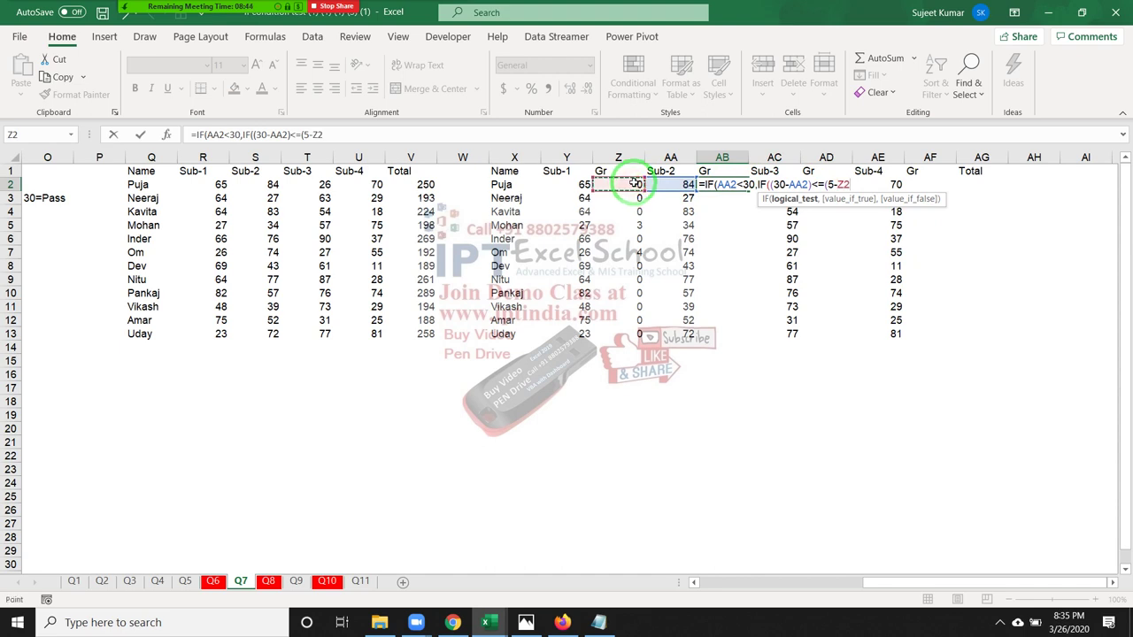
{"action": "type", "text": ")"}
{"action": "type", "text": ","}
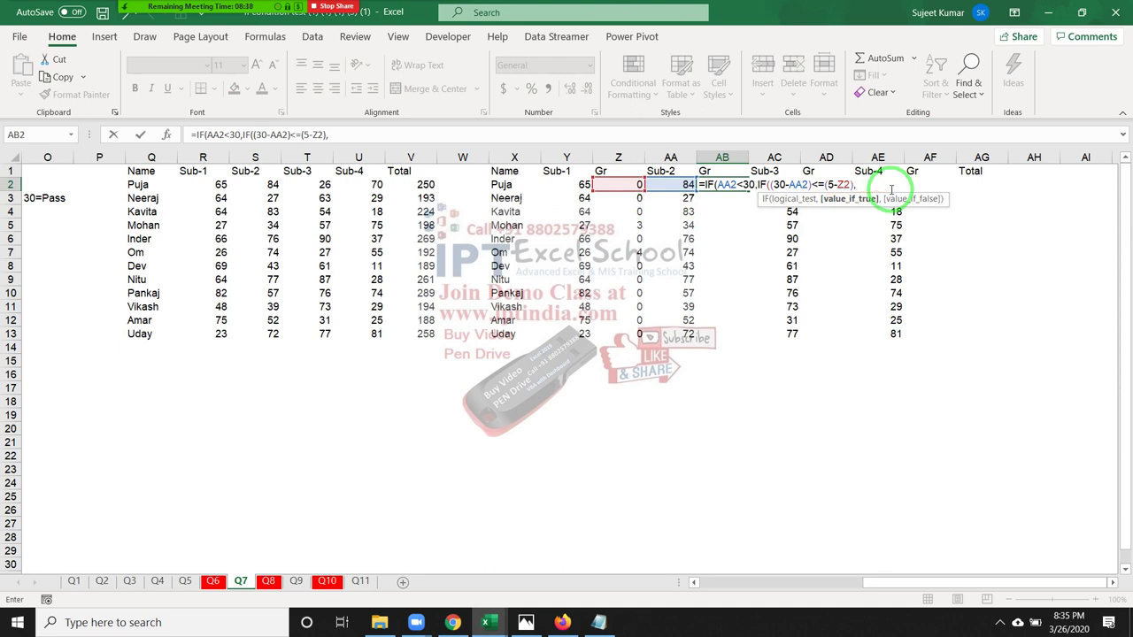
{"action": "type", "text": "5-"}
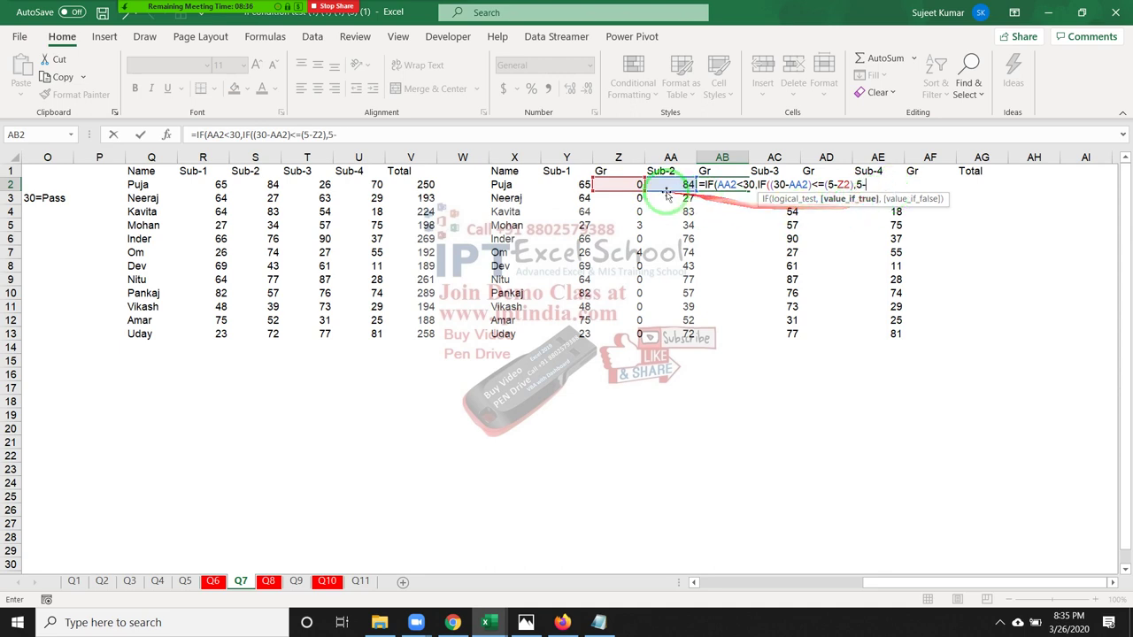
{"action": "left_click", "coordinate": [634, 184]}
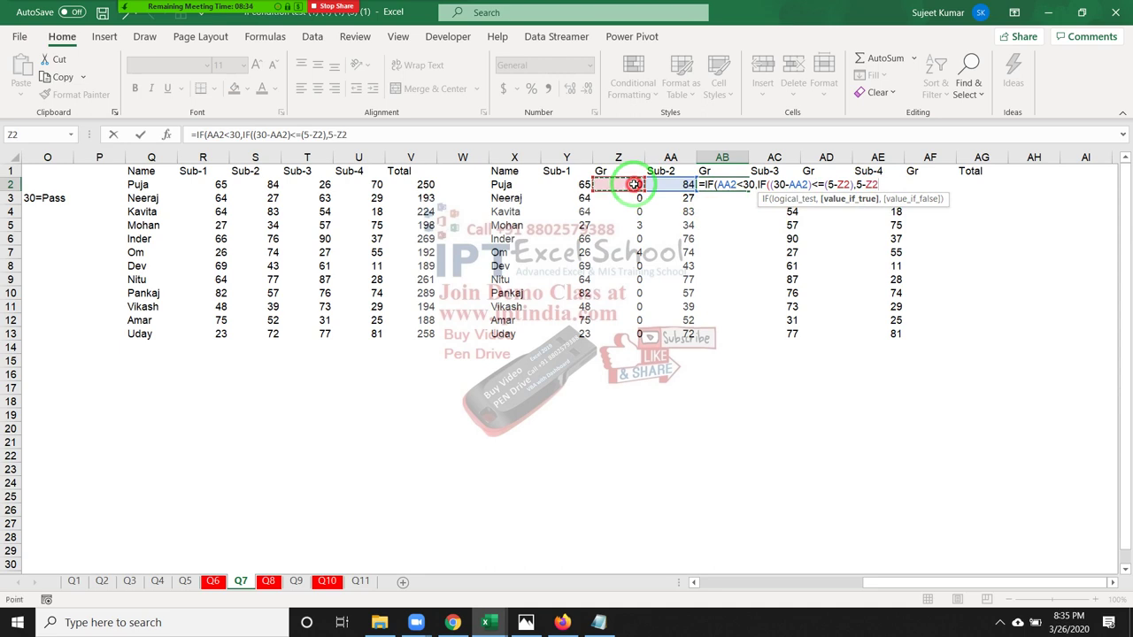
{"action": "type", "text": ","}
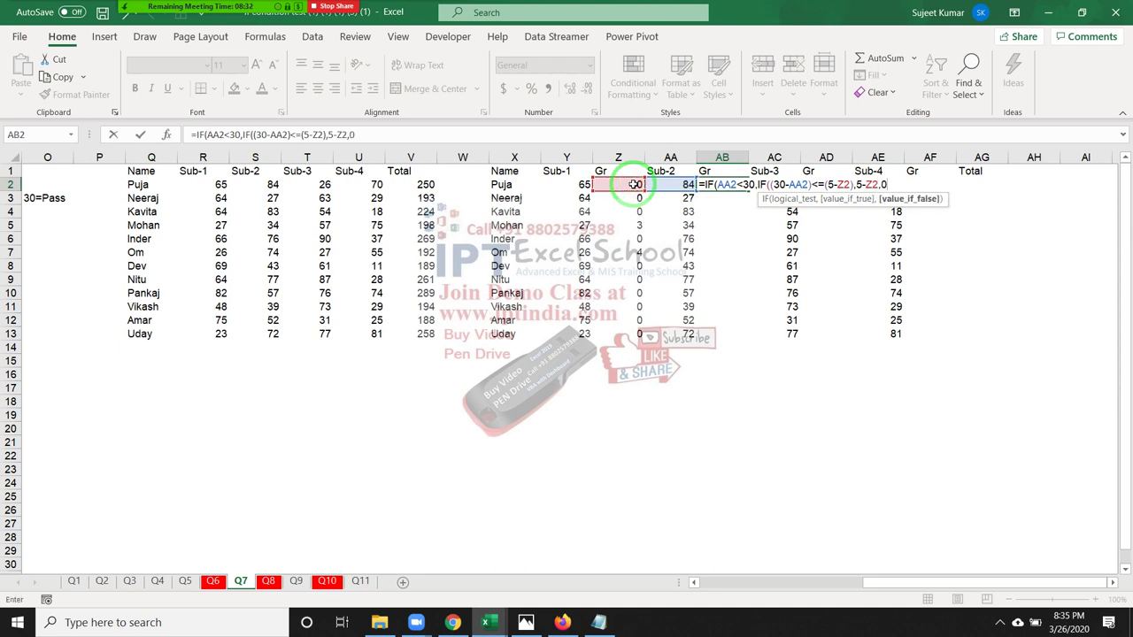
{"action": "type", "text": "0),0"}
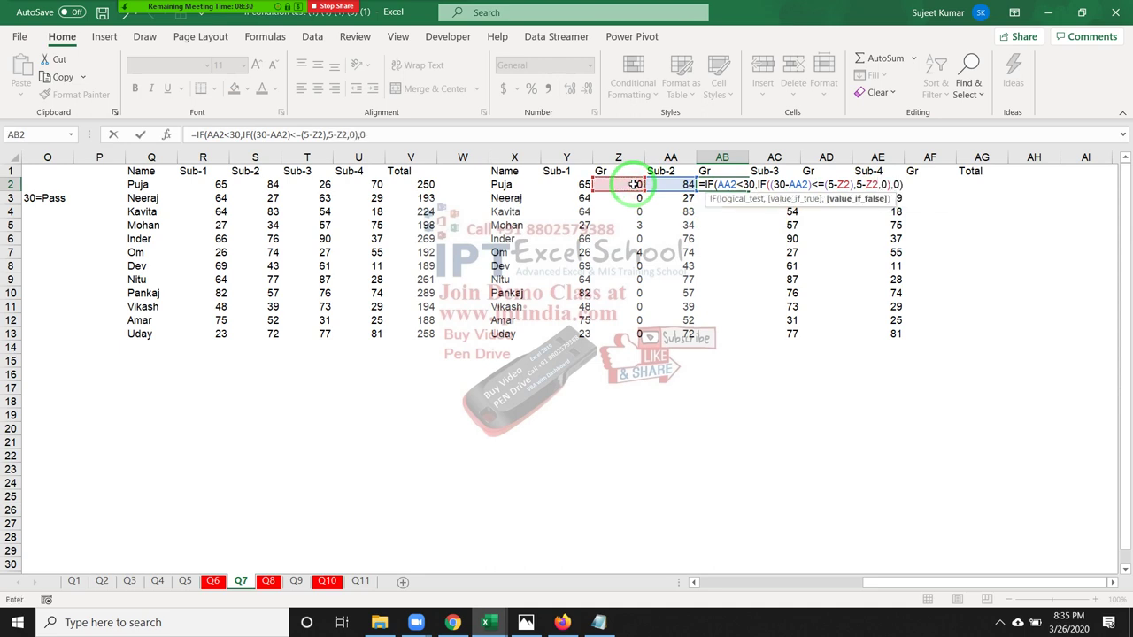
{"action": "type", "text": ")"}
{"action": "key", "text": "Return"}
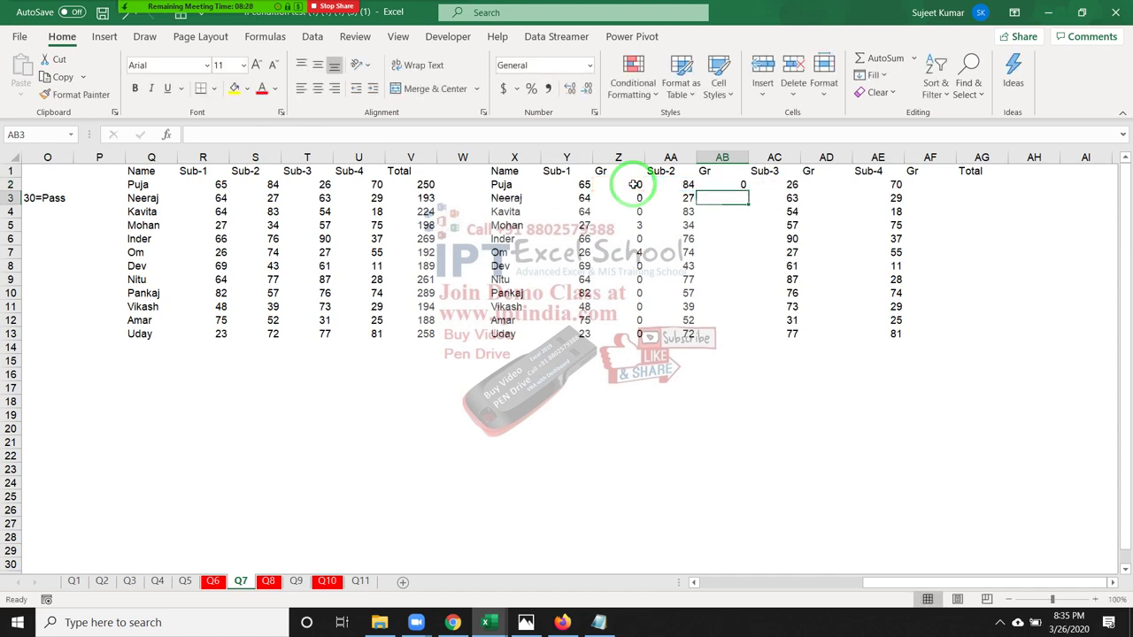
{"action": "left_click", "coordinate": [738, 184]}
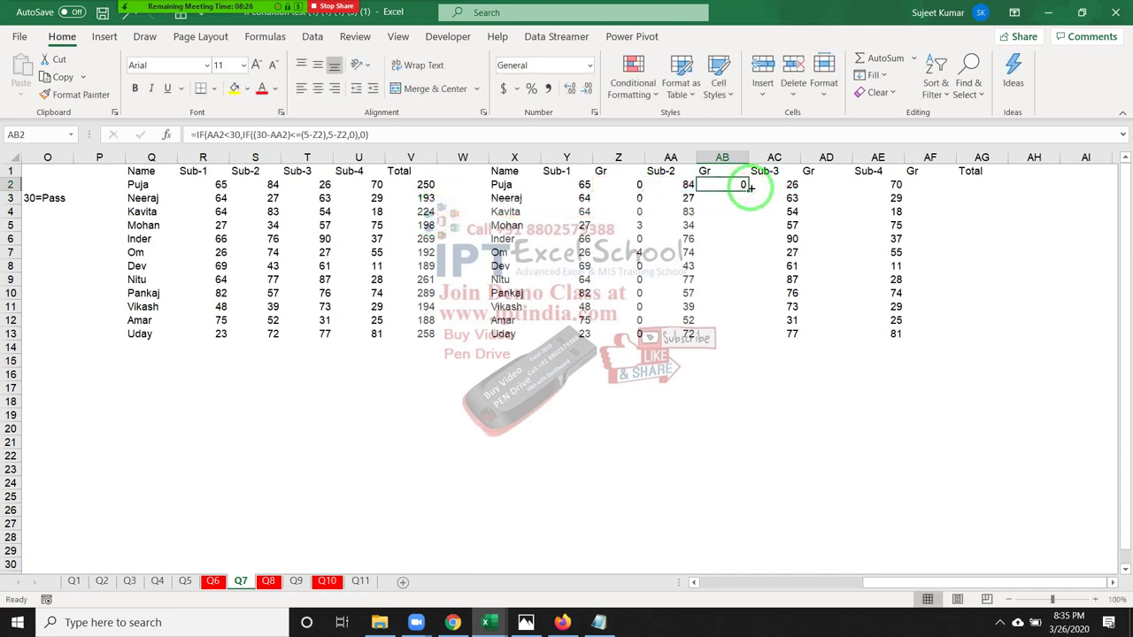
{"action": "double_click", "coordinate": [749, 188]}
{"action": "left_click", "coordinate": [740, 184]}
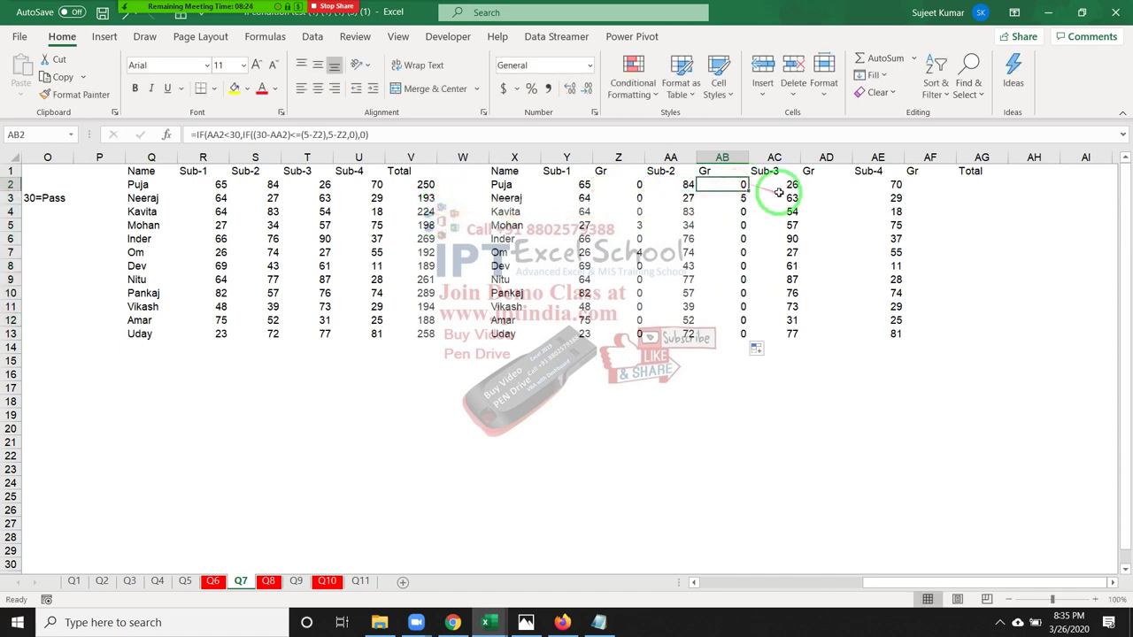
{"action": "key", "text": "Down"}
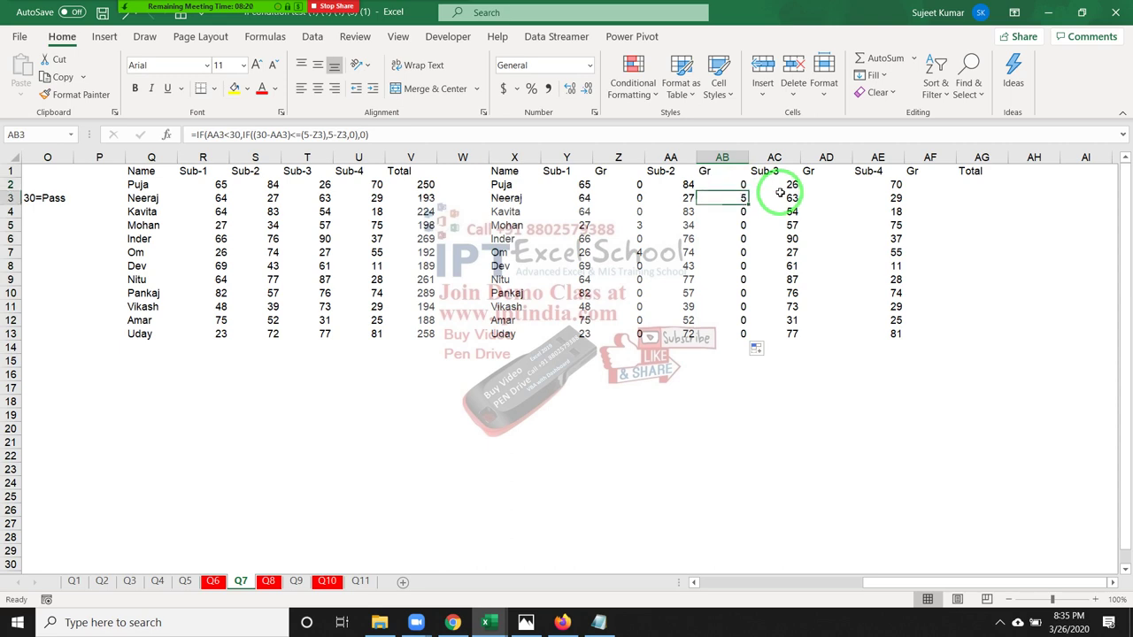
{"action": "key", "text": "F2"}
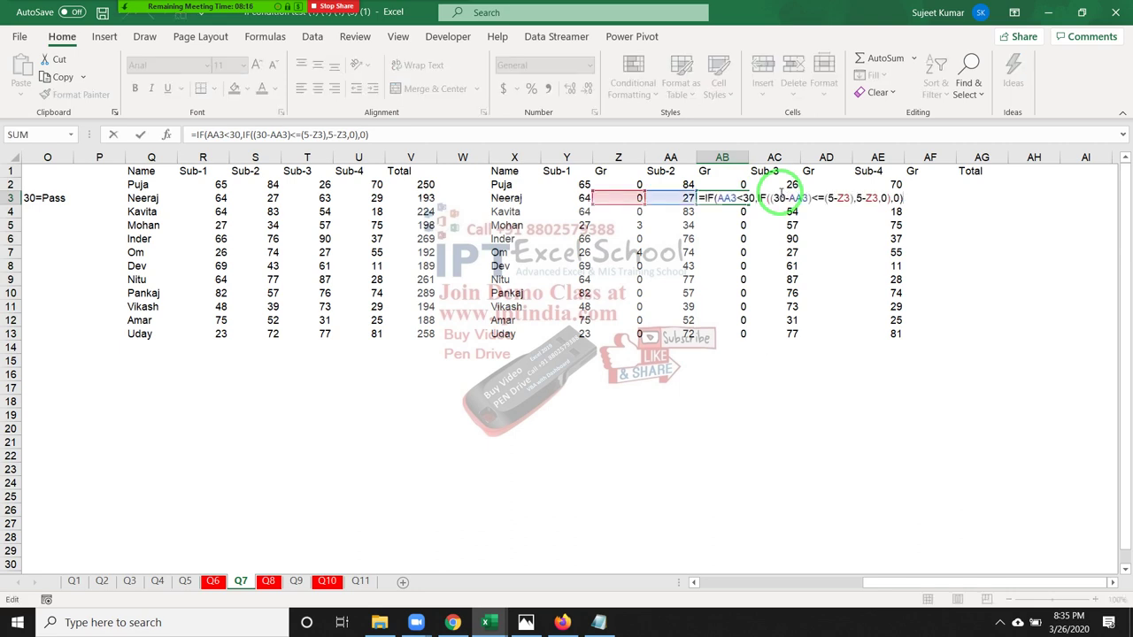
{"action": "key", "text": "Escape"}
{"action": "key", "text": "Up"}
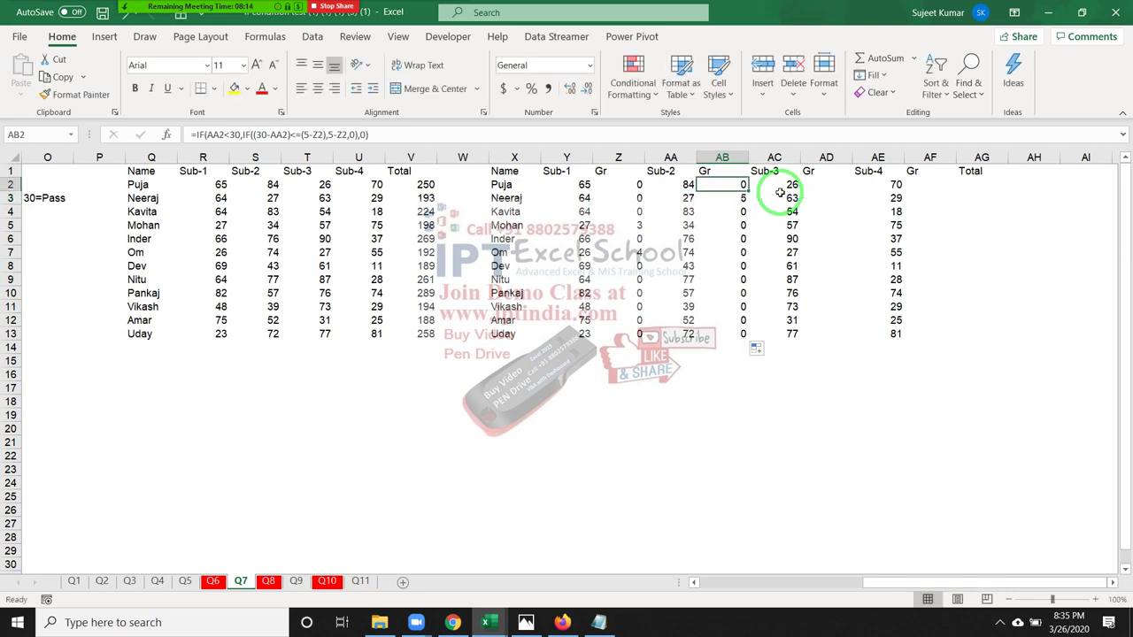
- Delete the old 5-Z2 ending from AB2's formula
{"action": "key", "text": "F2"}
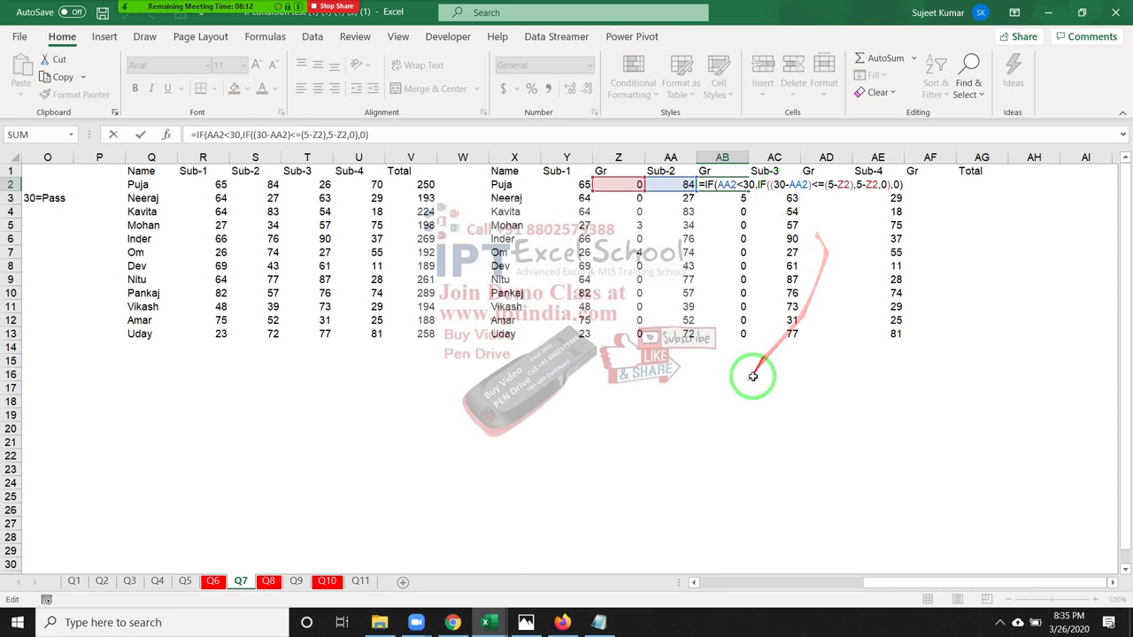
{"action": "left_click", "coordinate": [816, 186]}
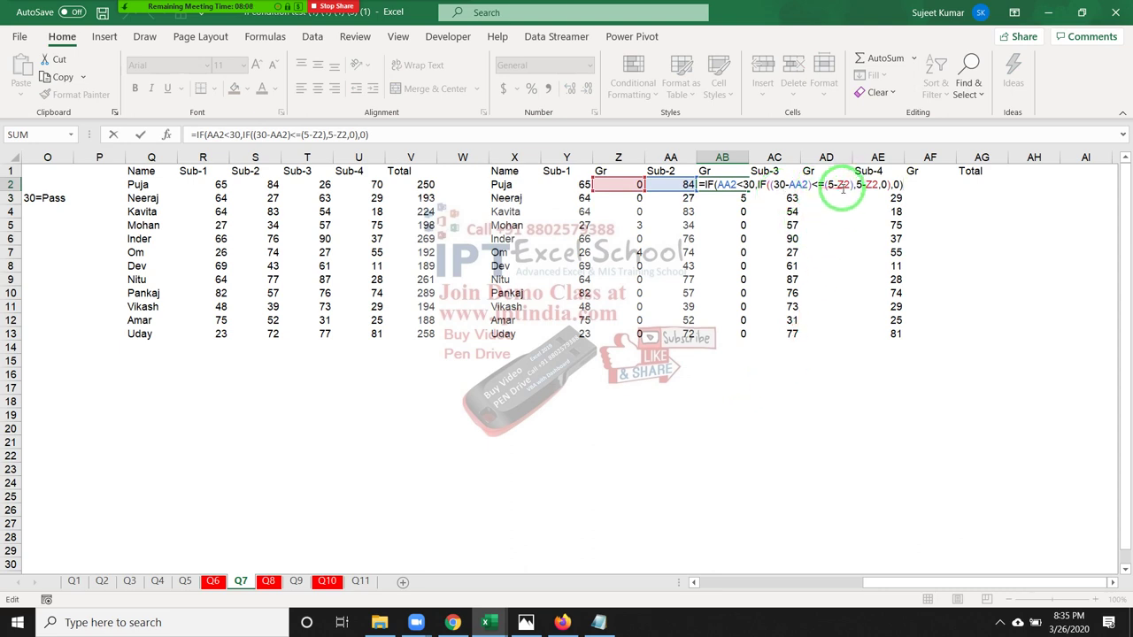
{"action": "left_click", "coordinate": [856, 185]}
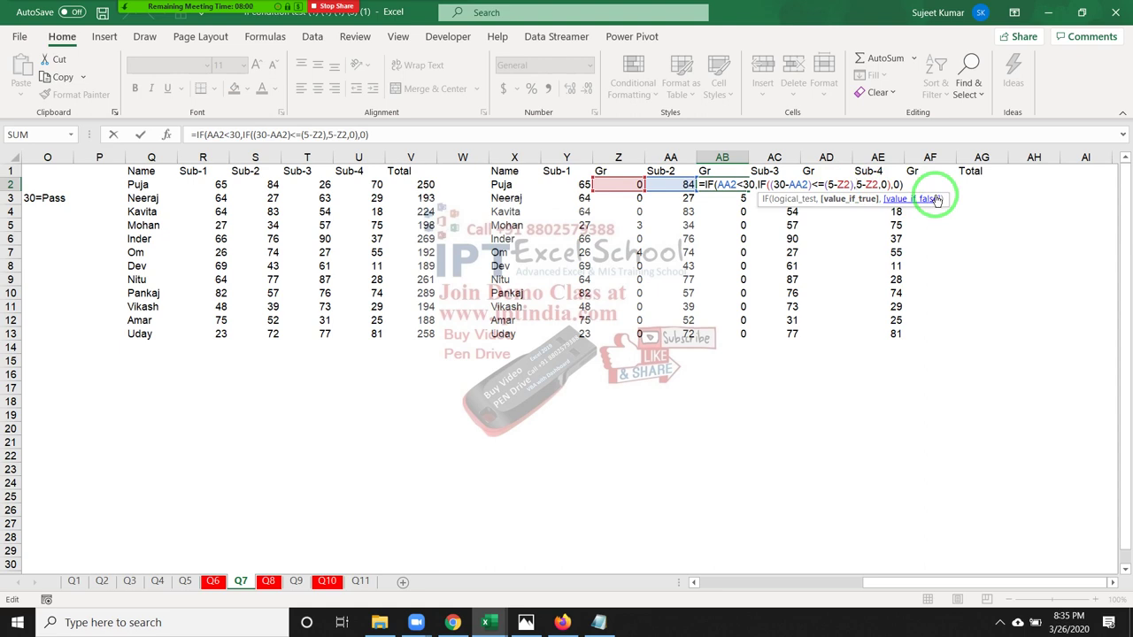
{"action": "key", "text": "BackSpace"}
{"action": "key", "text": "BackSpace"}
{"action": "key", "text": "BackSpace"}
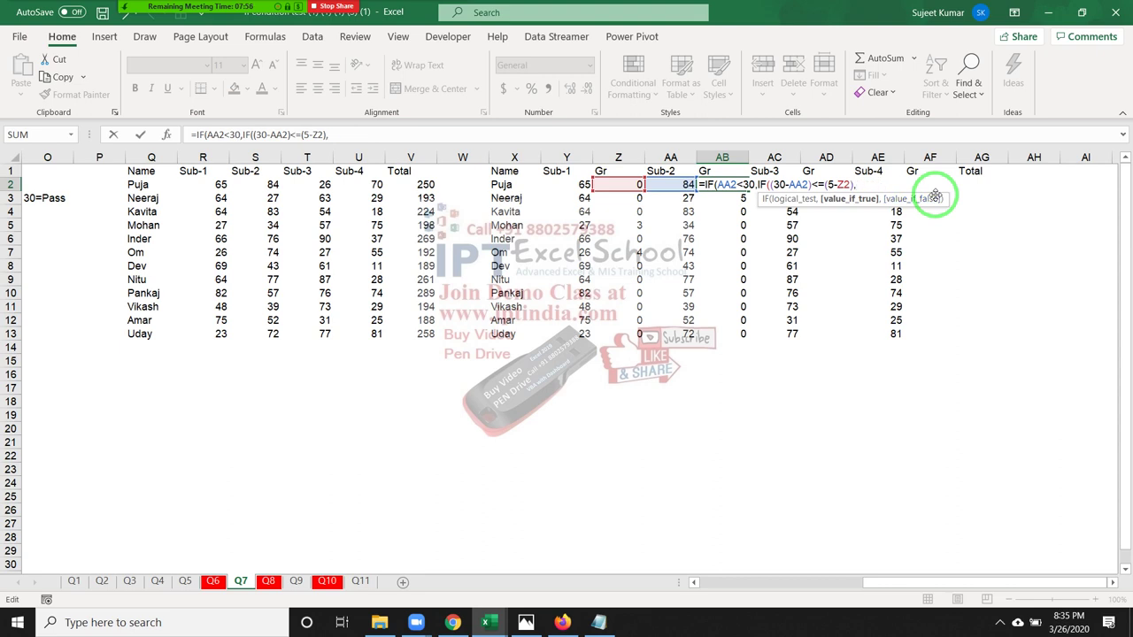
{"action": "key", "text": "BackSpace"}
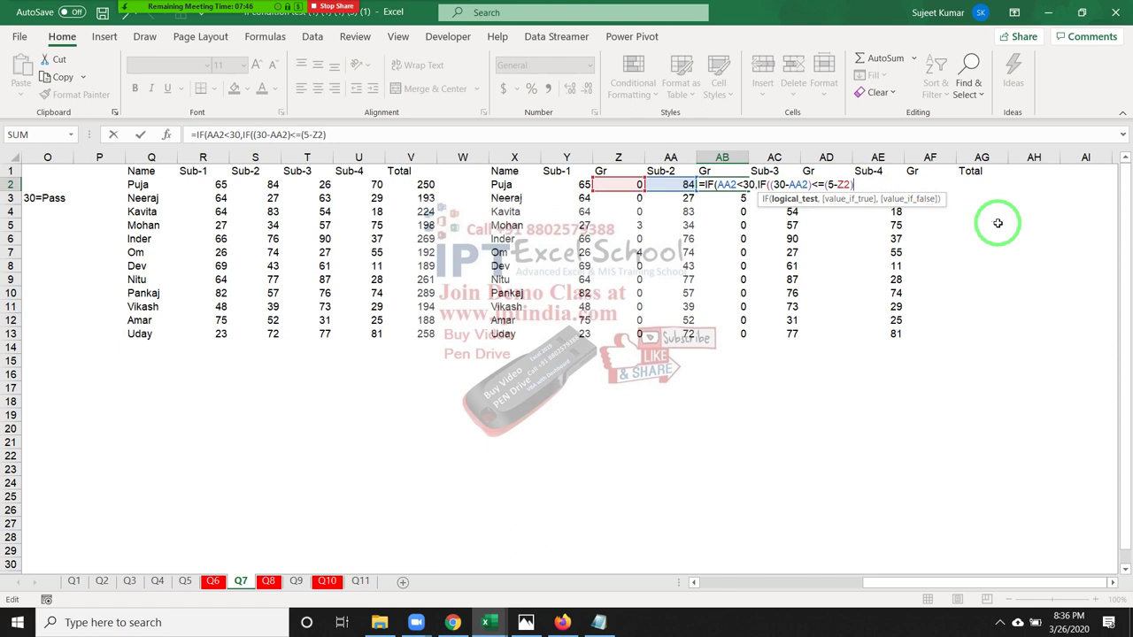
{"action": "type", "text": ","}
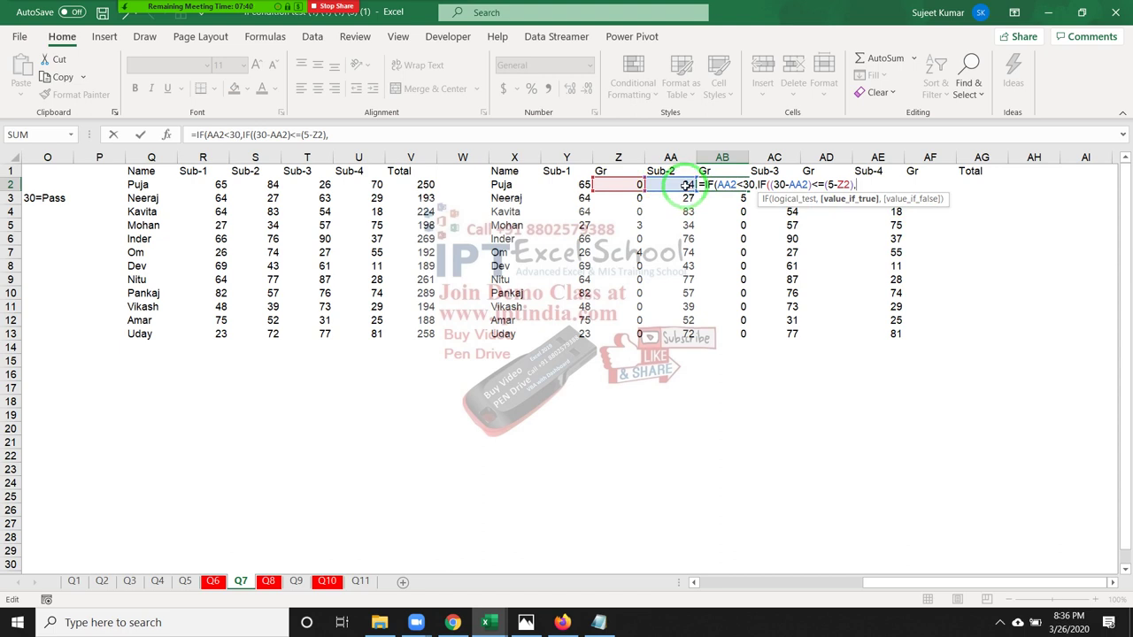
- Make 30-AA2 the inner IF's true result and confirm the formula
{"action": "left_click", "coordinate": [688, 184]}
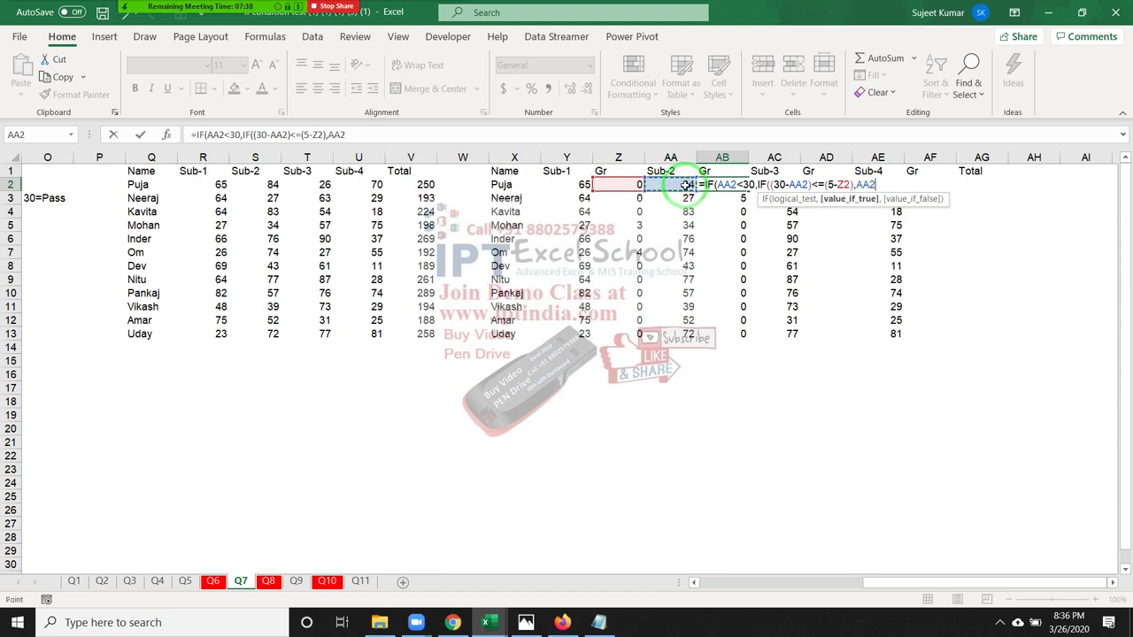
{"action": "key", "text": "BackSpace"}
{"action": "key", "text": "BackSpace"}
{"action": "key", "text": "BackSpace"}
{"action": "type", "text": "30"}
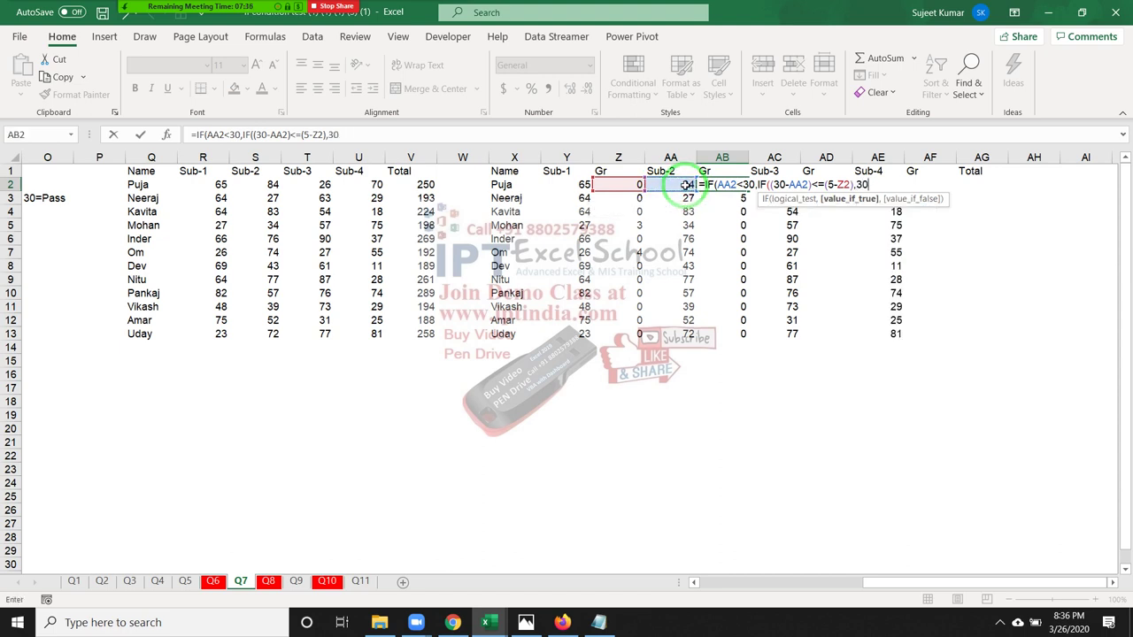
{"action": "type", "text": "-"}
{"action": "left_click", "coordinate": [688, 184]}
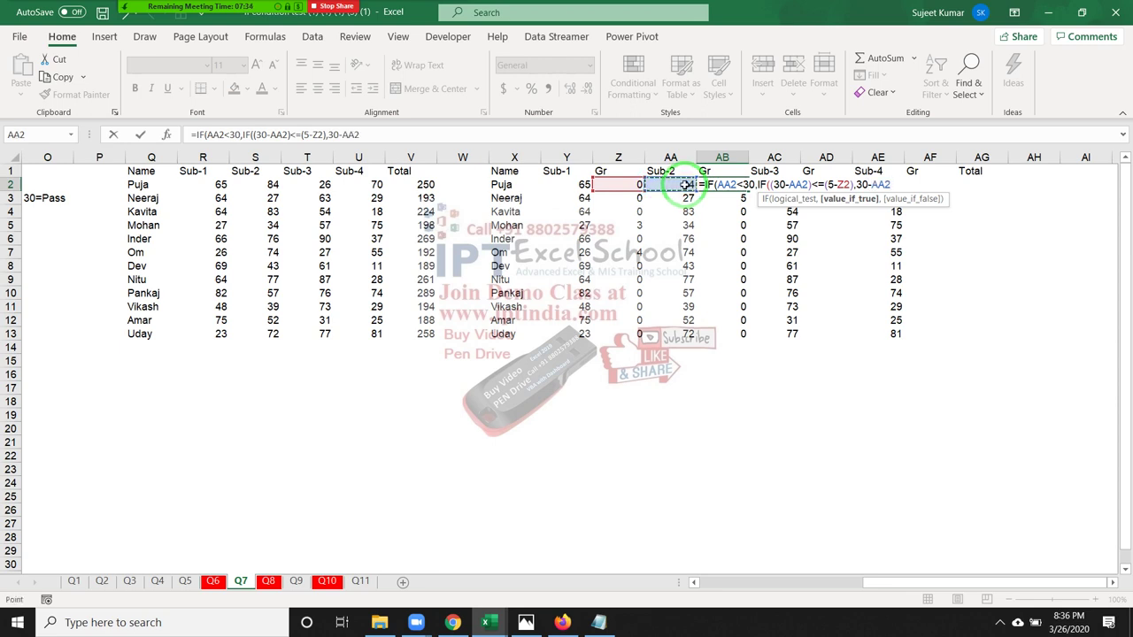
{"action": "type", "text": ")"}
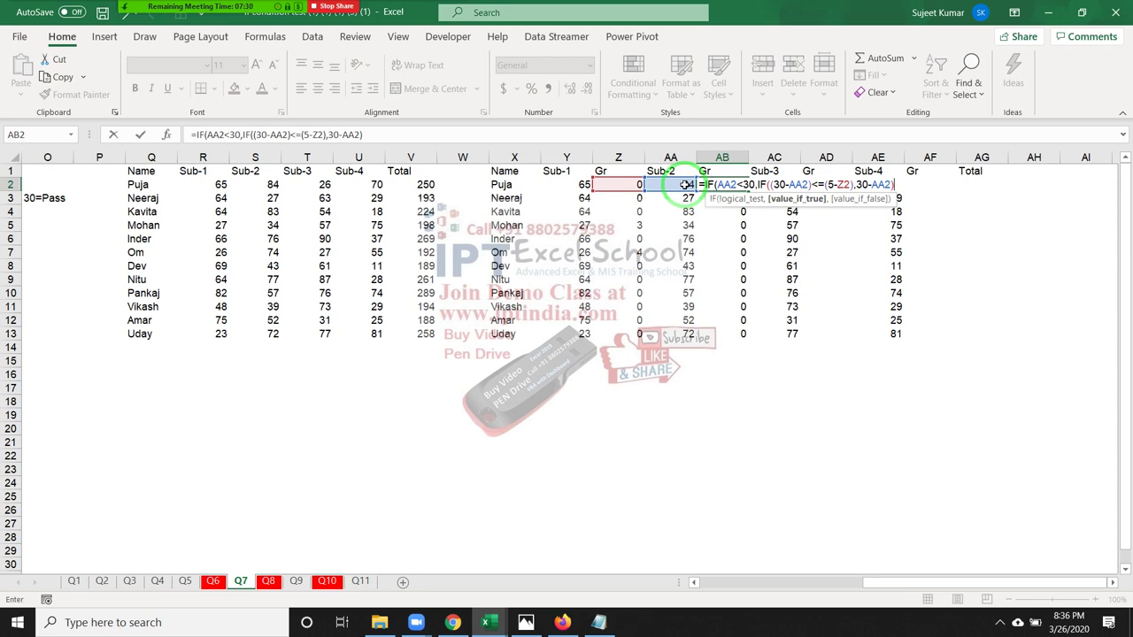
{"action": "key", "text": "Return"}
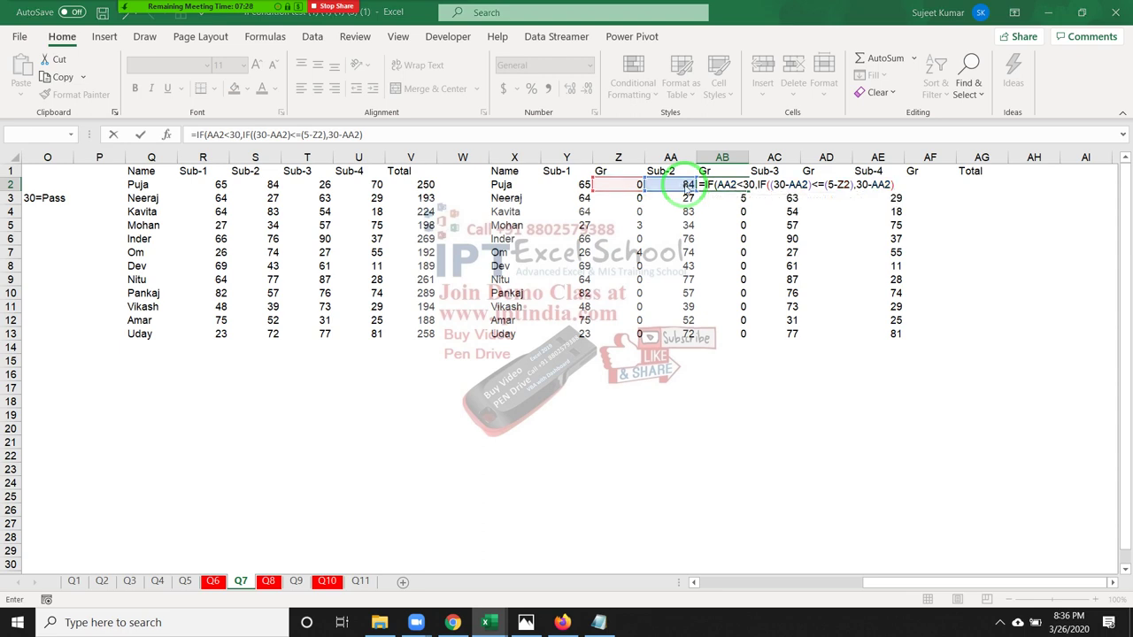
{"action": "key", "text": "ctrl+Return"}
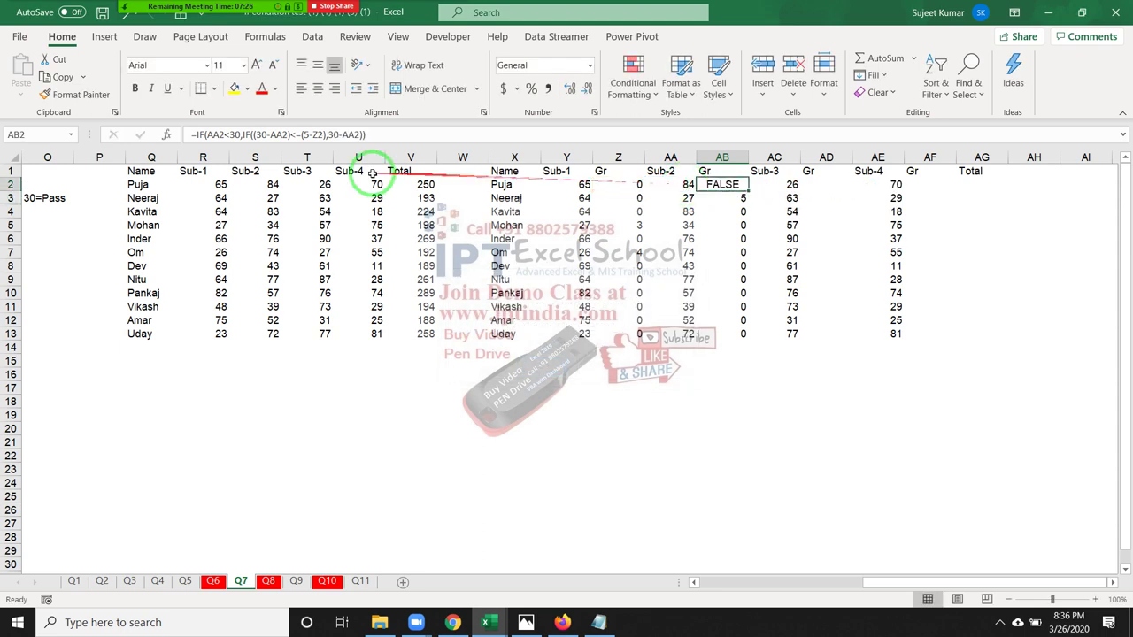
- Add the missing ,0 arguments so AB2 reads =IF(AA2<30,IF((30-AA2)<=(5-Z2),30-AA2,0),0)
{"action": "left_click", "coordinate": [363, 135]}
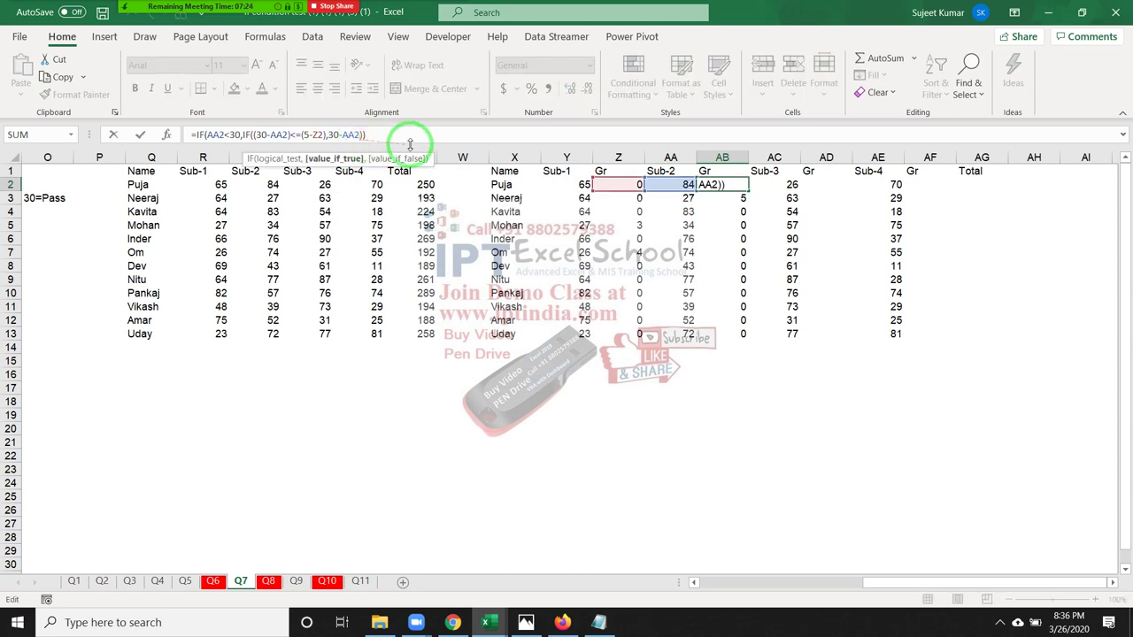
{"action": "type", "text": ",0"}
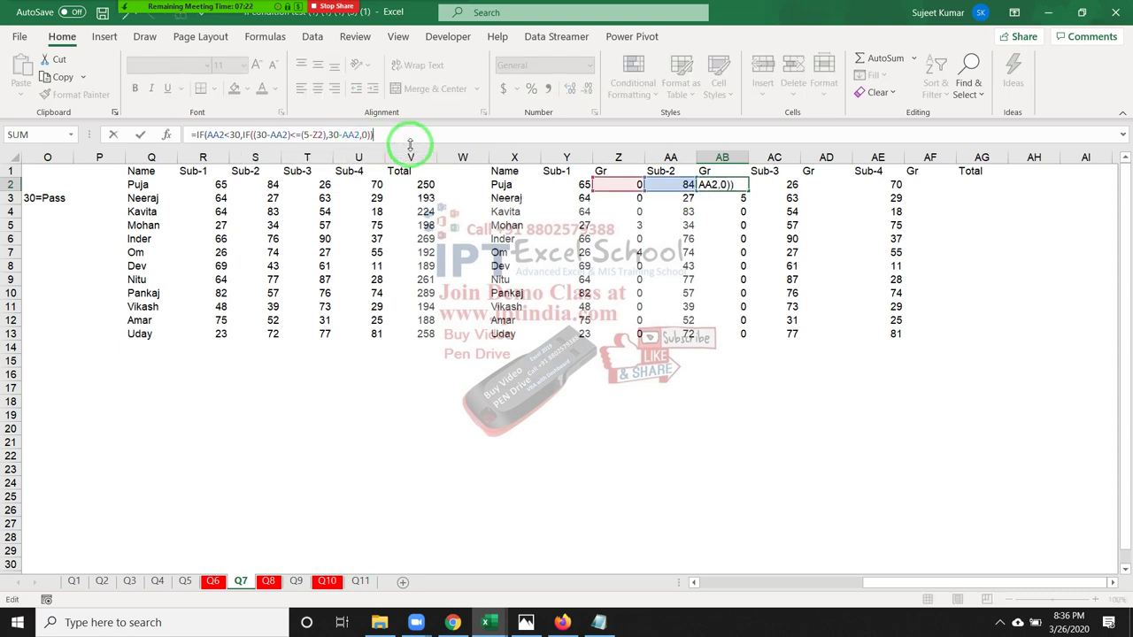
{"action": "key", "text": "Right"}
{"action": "type", "text": ","}
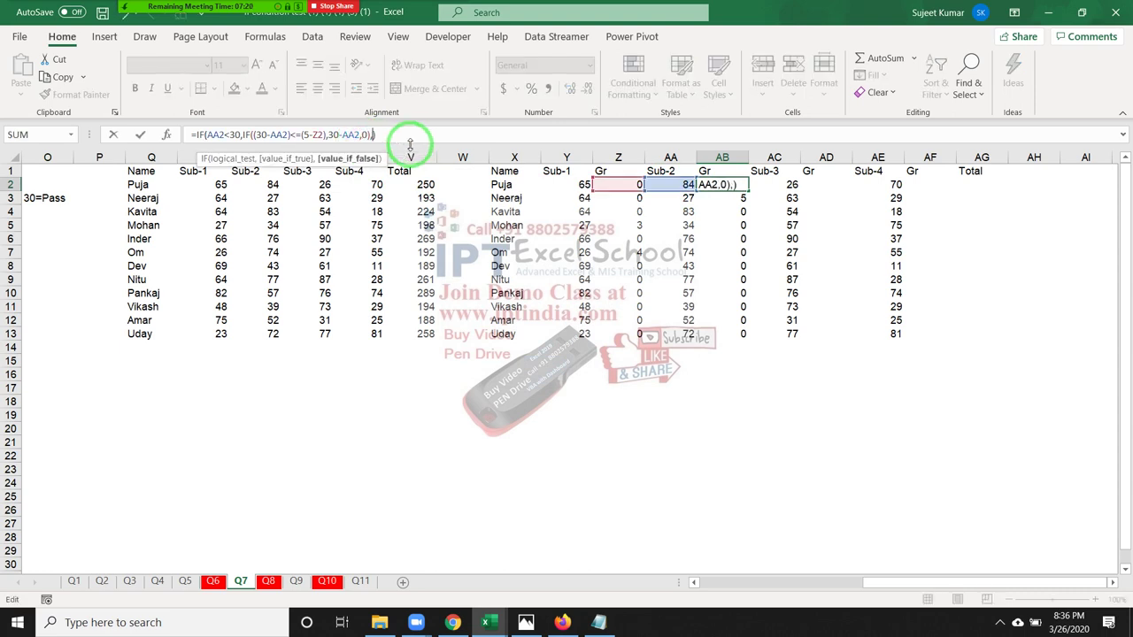
{"action": "type", "text": "0"}
{"action": "key", "text": "ctrl+Return"}
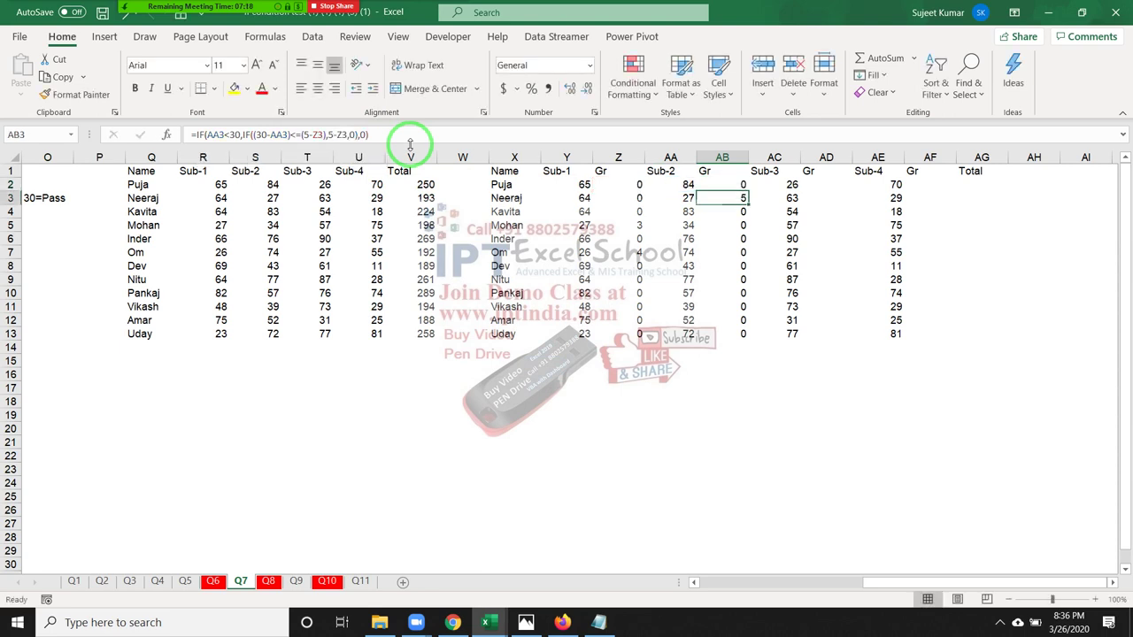
- Fill AB2's formula down to AB13 and test the fourth student's Sub-2 mark at 28
{"action": "double_click", "coordinate": [748, 191]}
{"action": "left_click", "coordinate": [737, 198]}
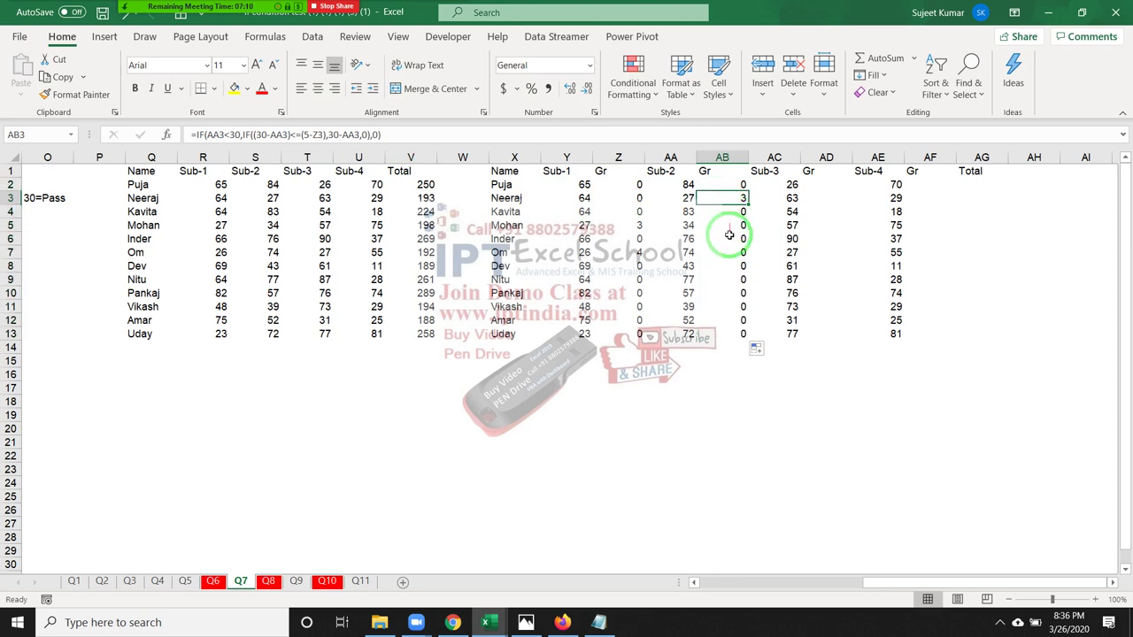
{"action": "left_click", "coordinate": [687, 227]}
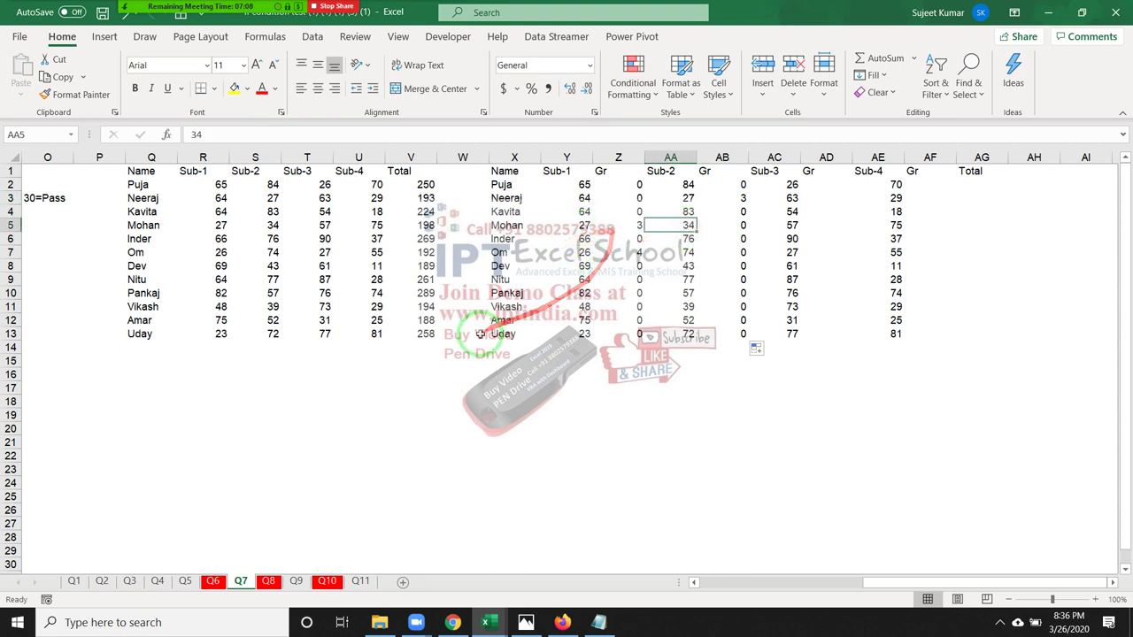
{"action": "type", "text": "28"}
{"action": "key", "text": "Return"}
{"action": "key", "text": "Up"}
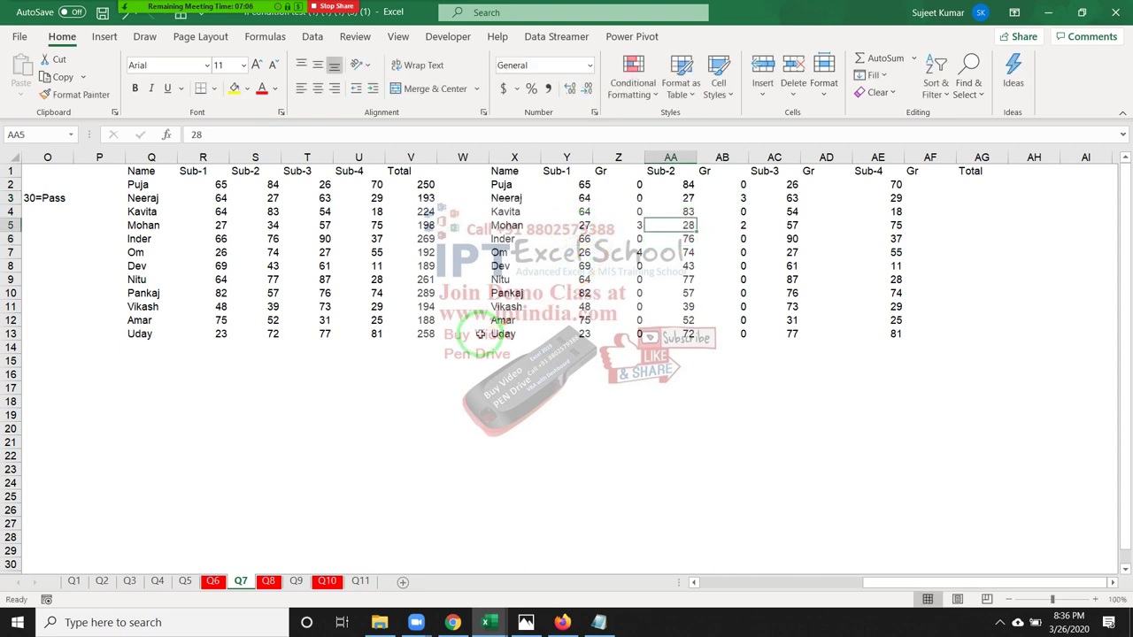
{"action": "key", "text": "Right"}
- Try Sub-2 marks 27, 28 and finally 29 in AA5, checking AB5 gives 1
{"action": "key", "text": "Left"}
{"action": "type", "text": "27"}
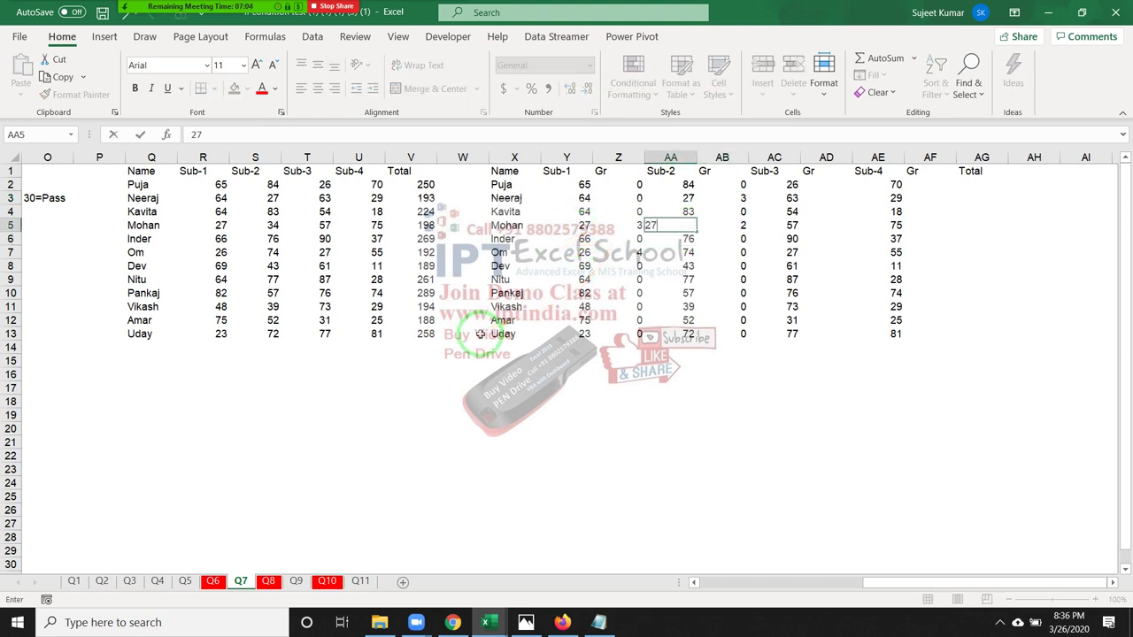
{"action": "key", "text": "Return"}
{"action": "key", "text": "Up"}
{"action": "key", "text": "Right"}
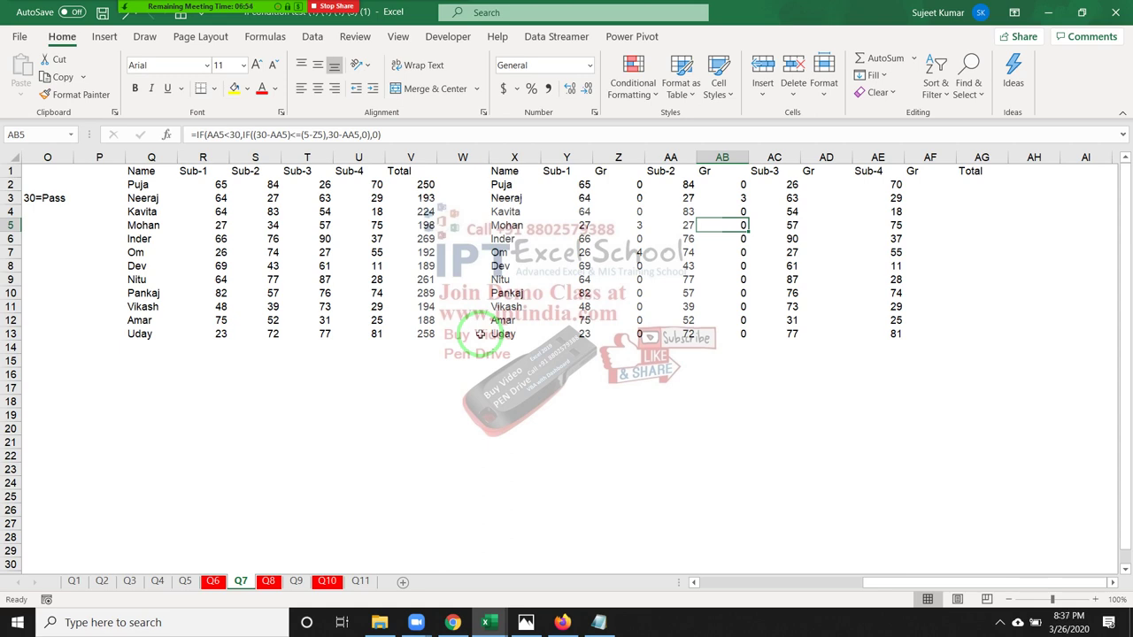
{"action": "key", "text": "Left"}
{"action": "type", "text": "28"}
{"action": "key", "text": "Return"}
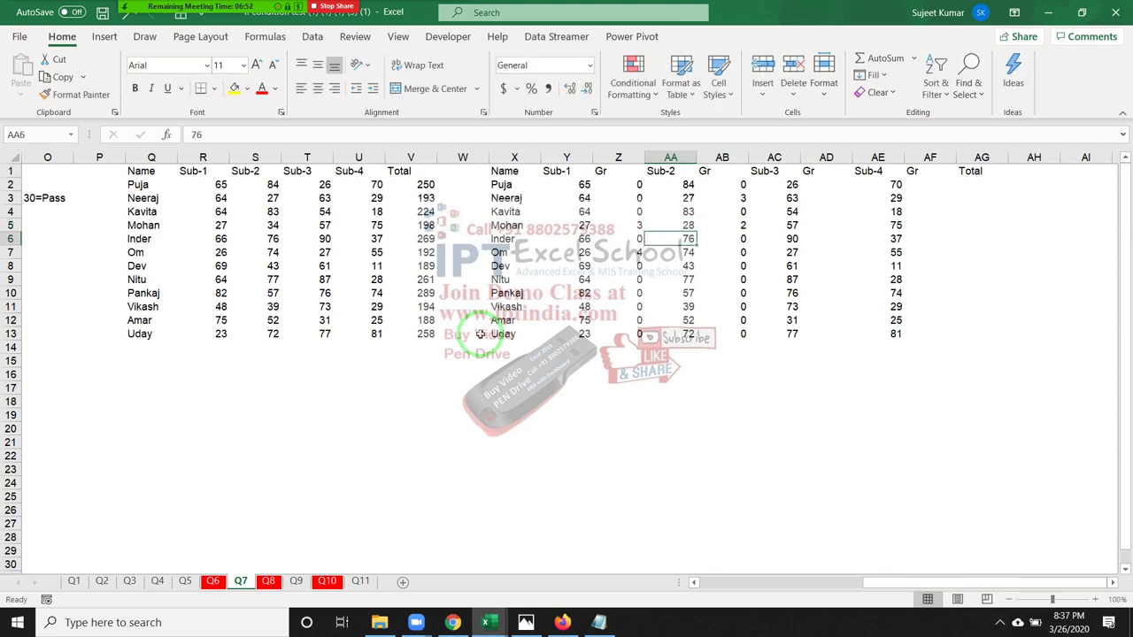
{"action": "key", "text": "Up"}
{"action": "type", "text": "2"}
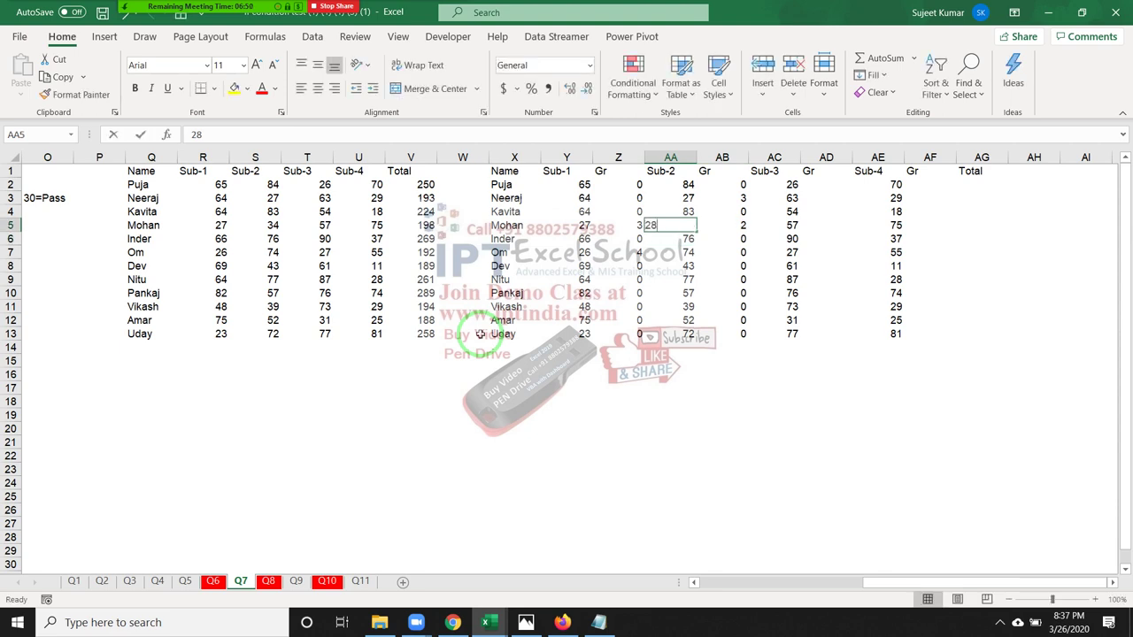
{"action": "type", "text": "9"}
{"action": "key", "text": "Return"}
{"action": "key", "text": "Up"}
{"action": "key", "text": "Right"}
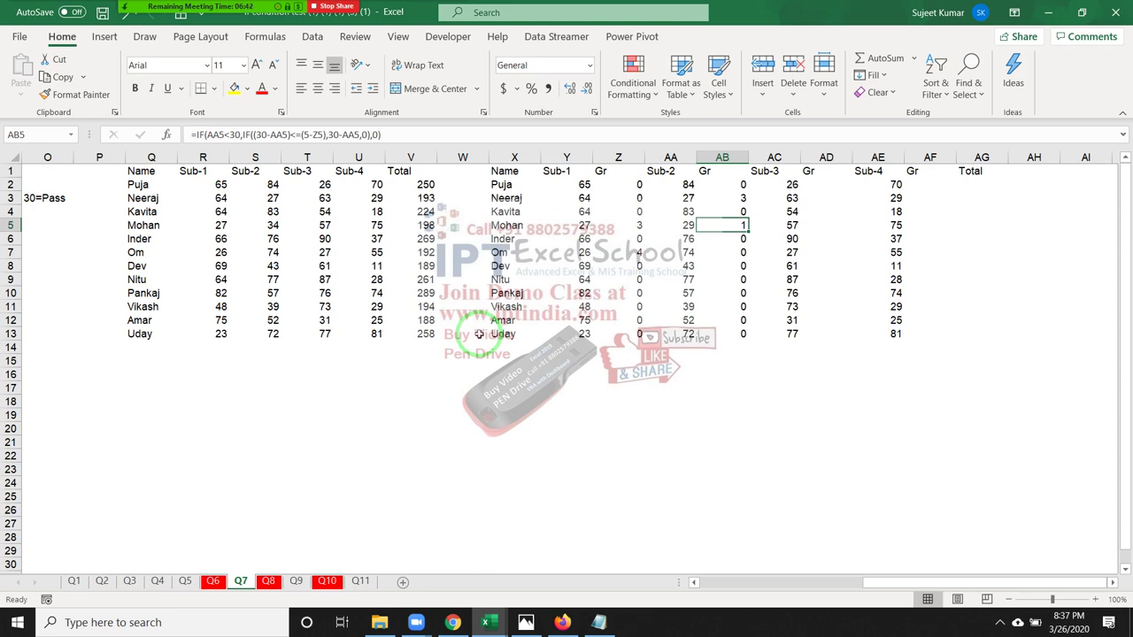
- Draft AD2's nested IF formula testing AC2<30 against 5-(Z2+AB2) grace already used
{"action": "left_click", "coordinate": [820, 189]}
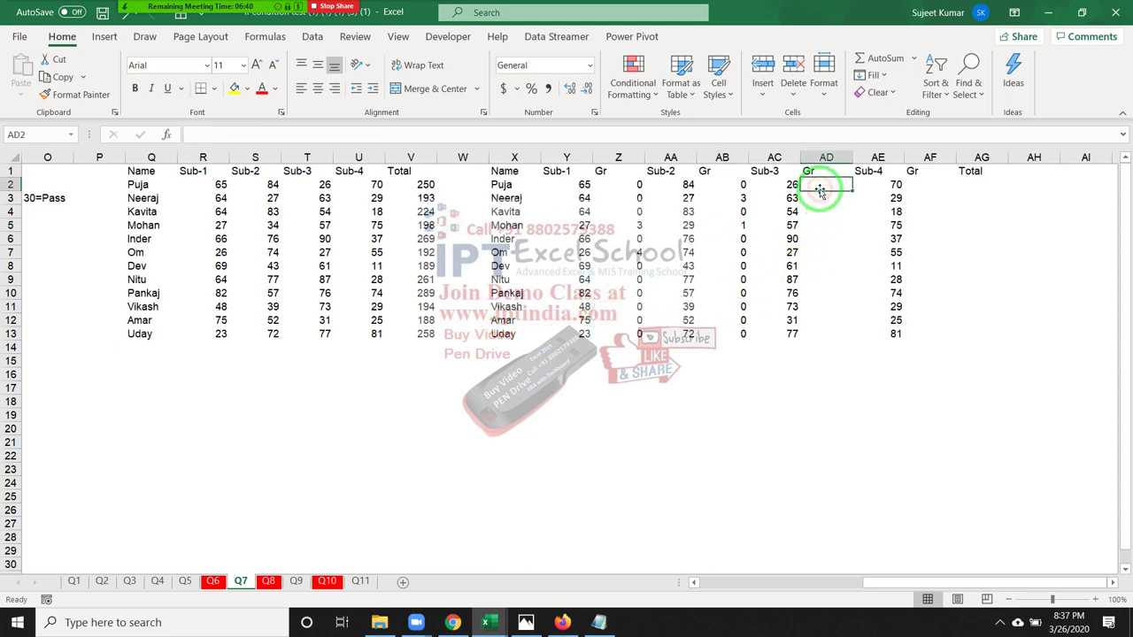
{"action": "left_click", "coordinate": [742, 185]}
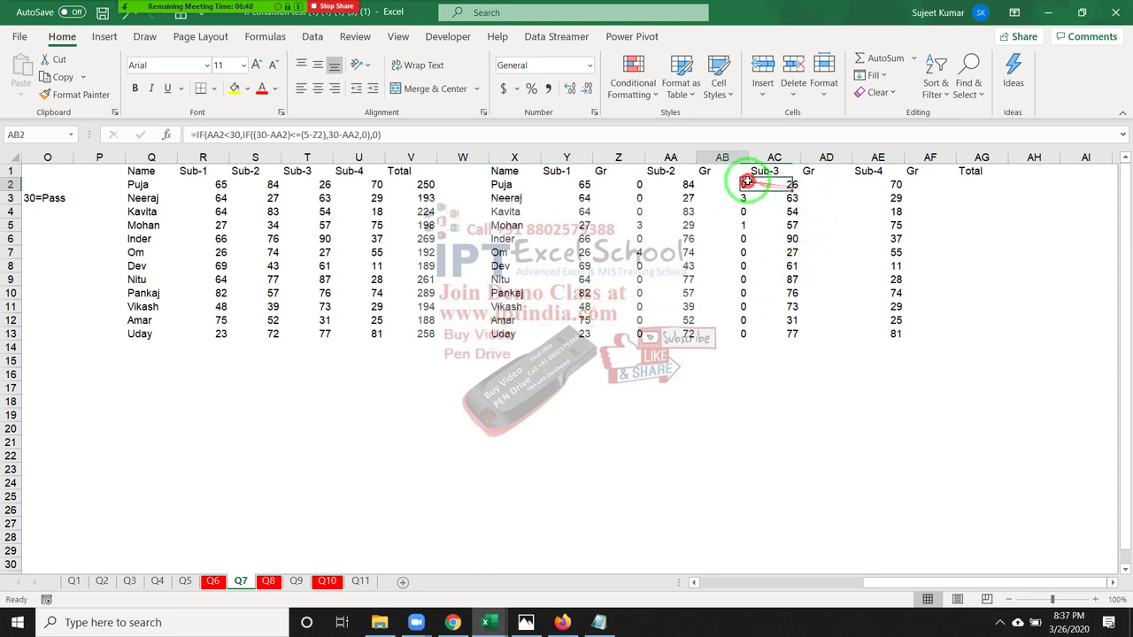
{"action": "left_click", "coordinate": [826, 182]}
{"action": "type", "text": "="}
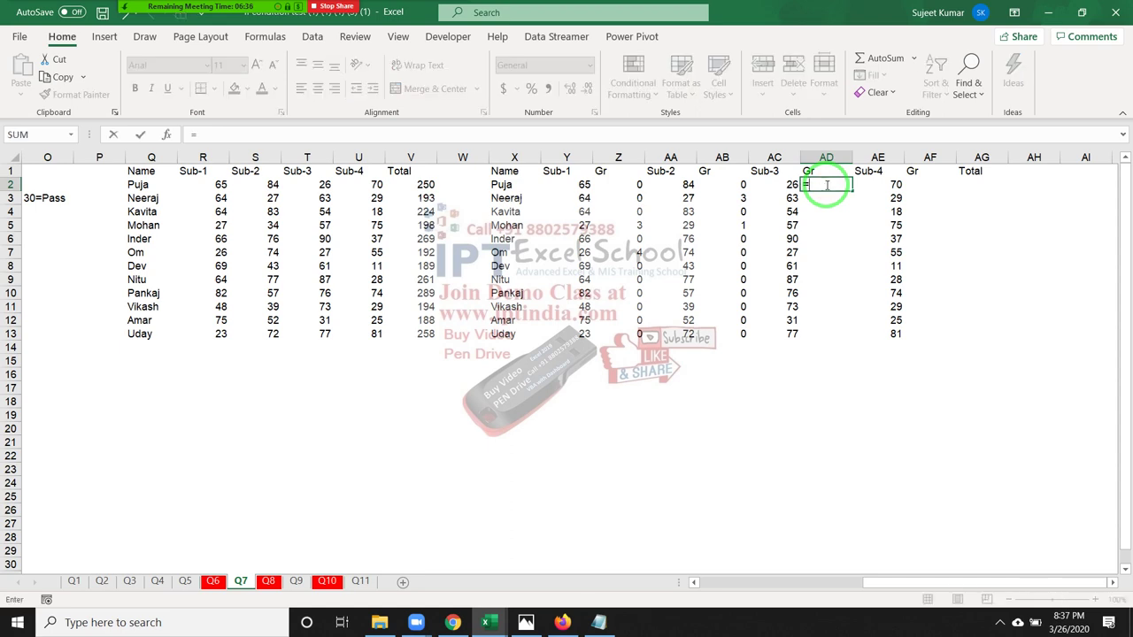
{"action": "type", "text": "IF("}
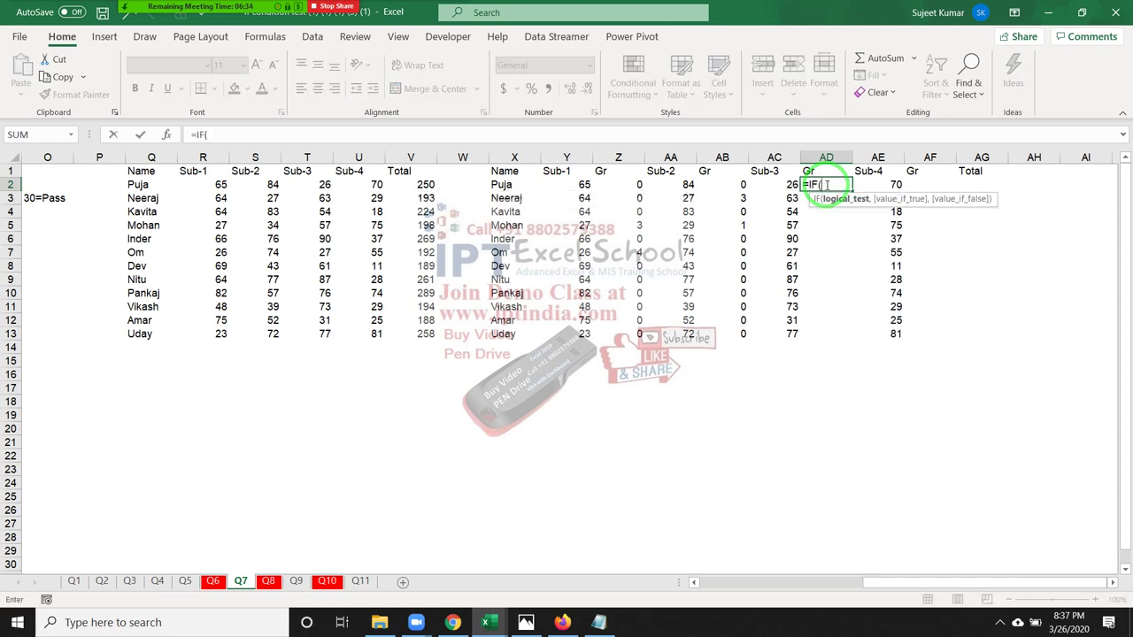
{"action": "key", "text": "Left"}
{"action": "type", "text": "<"}
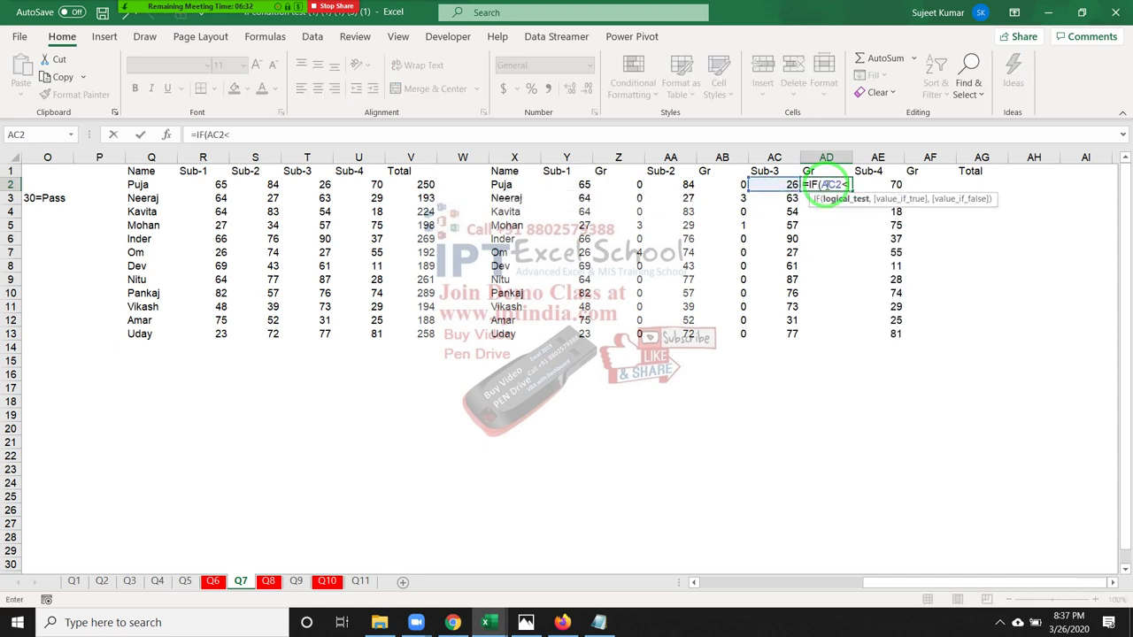
{"action": "type", "text": "30,"}
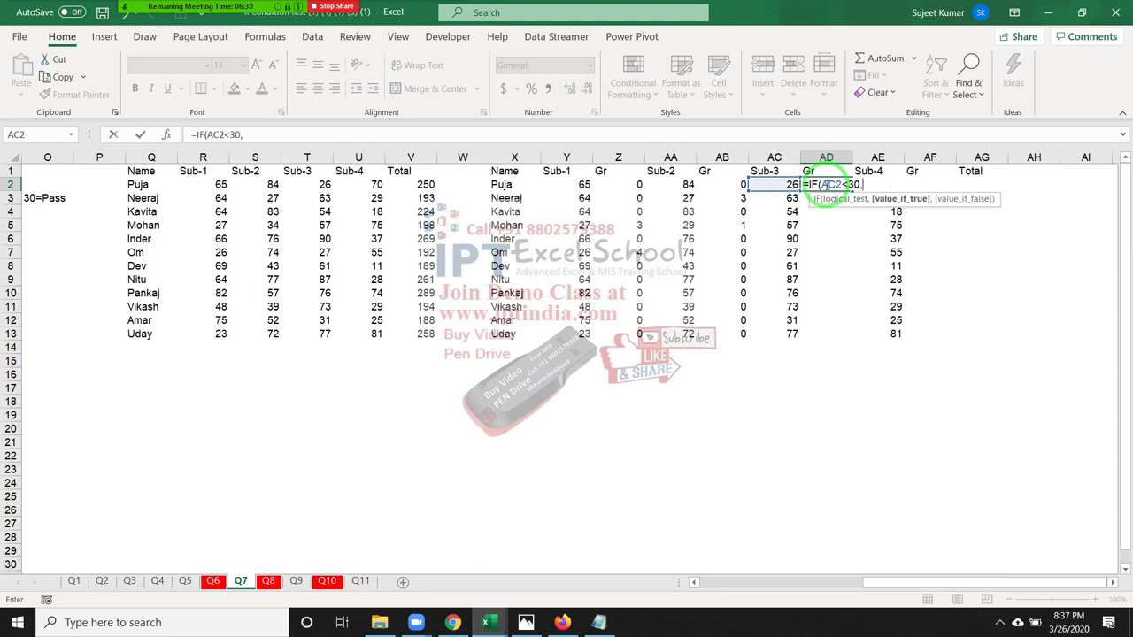
{"action": "type", "text": "IF("}
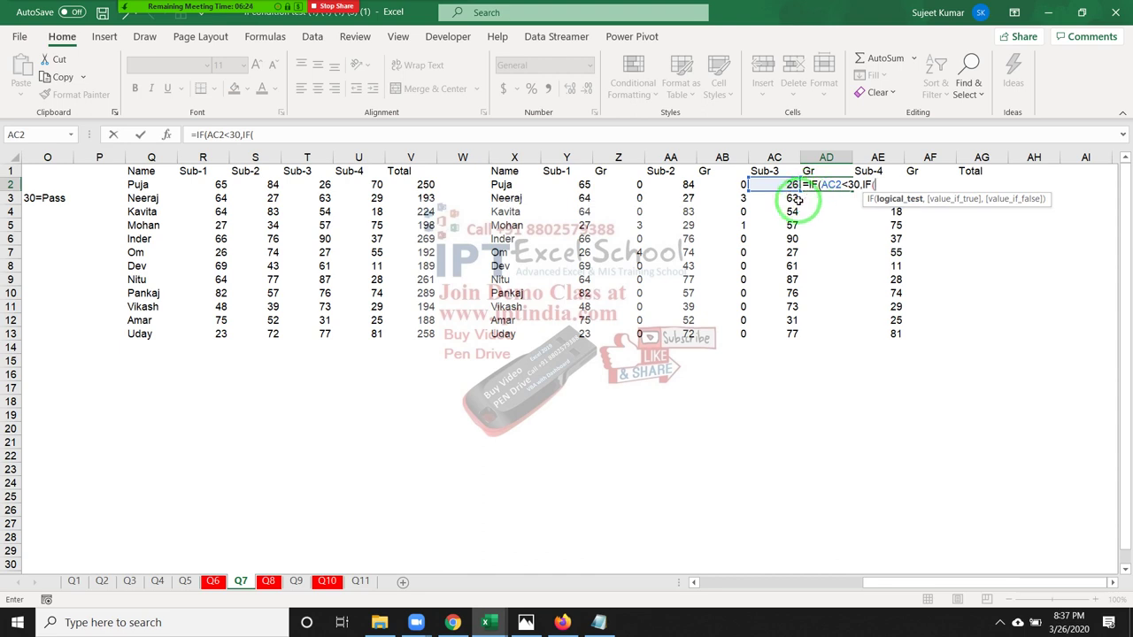
{"action": "type", "text": "30-"}
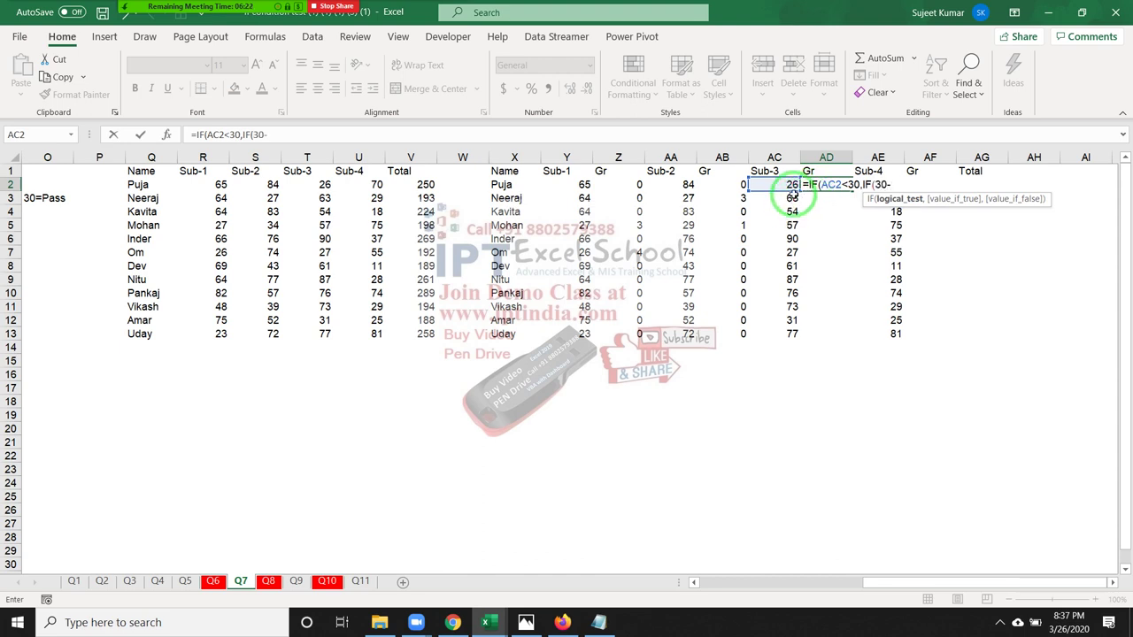
{"action": "left_click", "coordinate": [792, 185]}
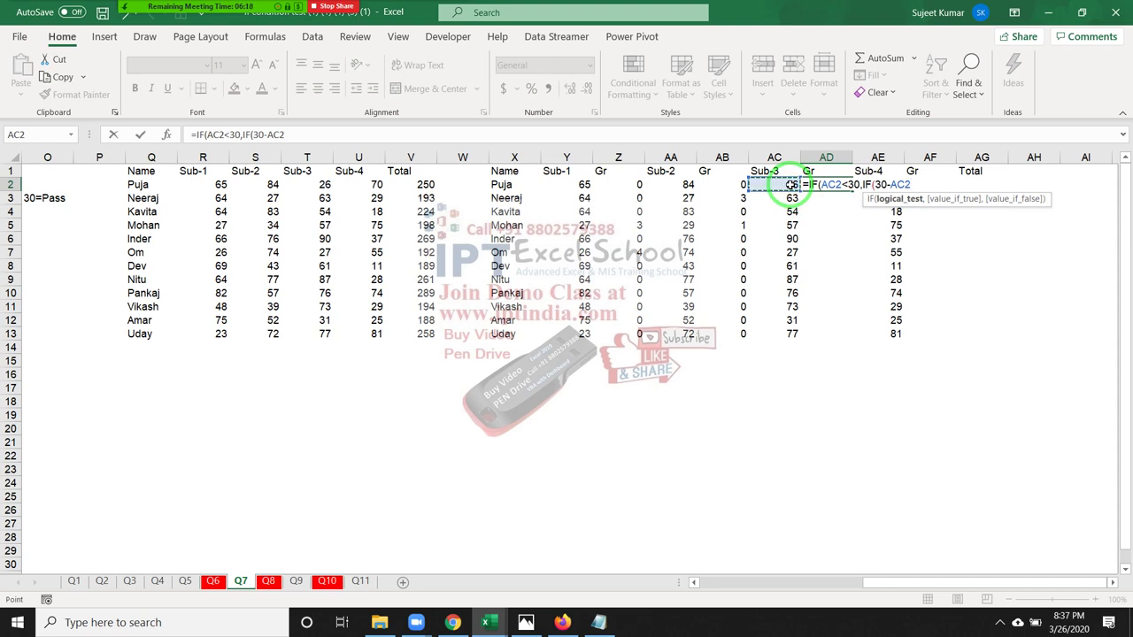
{"action": "type", "text": "<="}
{"action": "type", "text": "("}
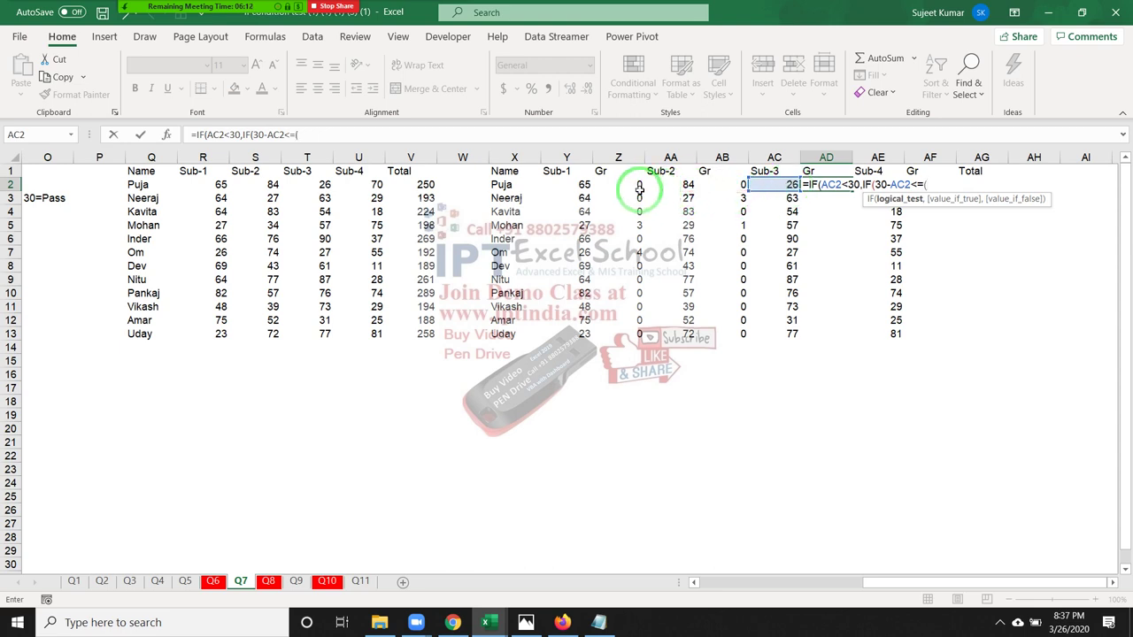
{"action": "type", "text": "5-"}
{"action": "type", "text": "("}
{"action": "left_click", "coordinate": [638, 184]}
{"action": "type", "text": "+"}
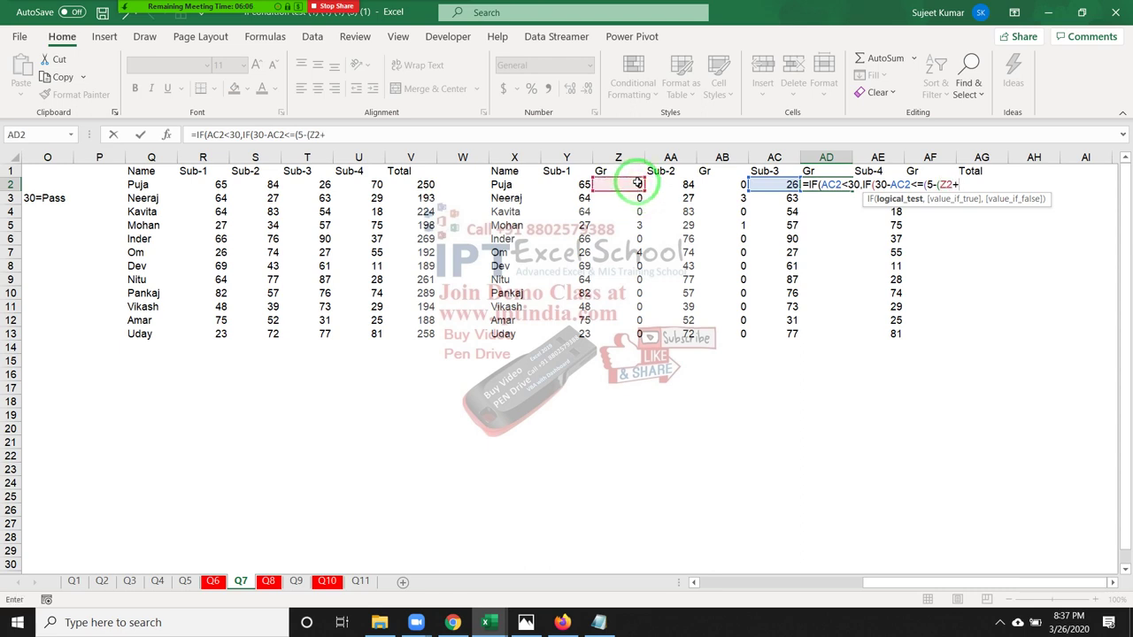
{"action": "left_click", "coordinate": [726, 184]}
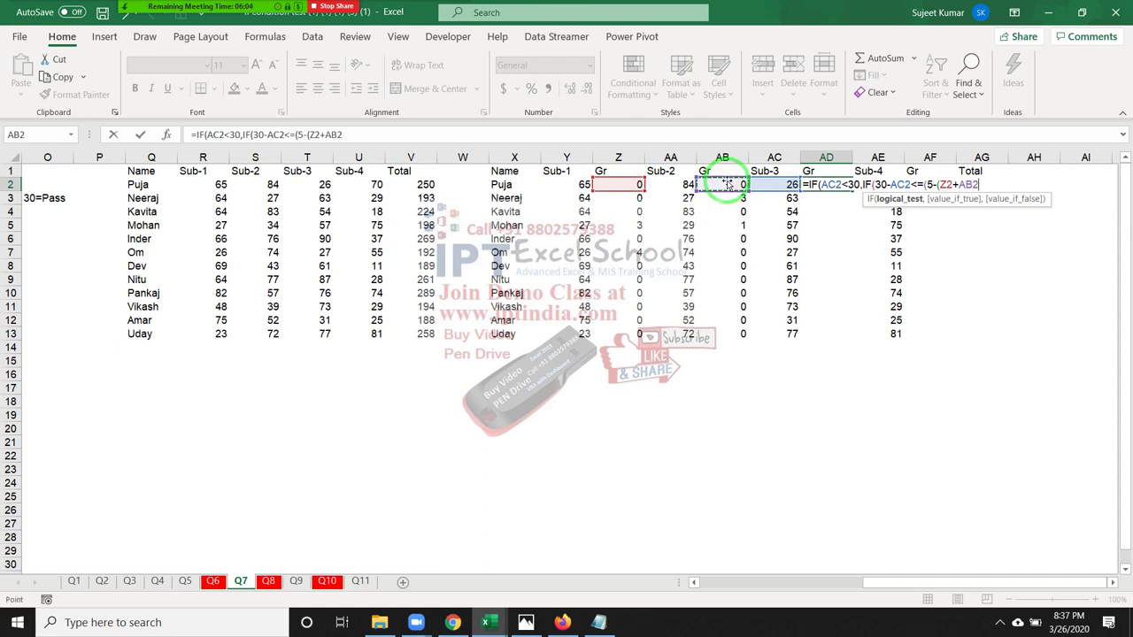
{"action": "type", "text": "),"}
{"action": "type", "text": "30-"}
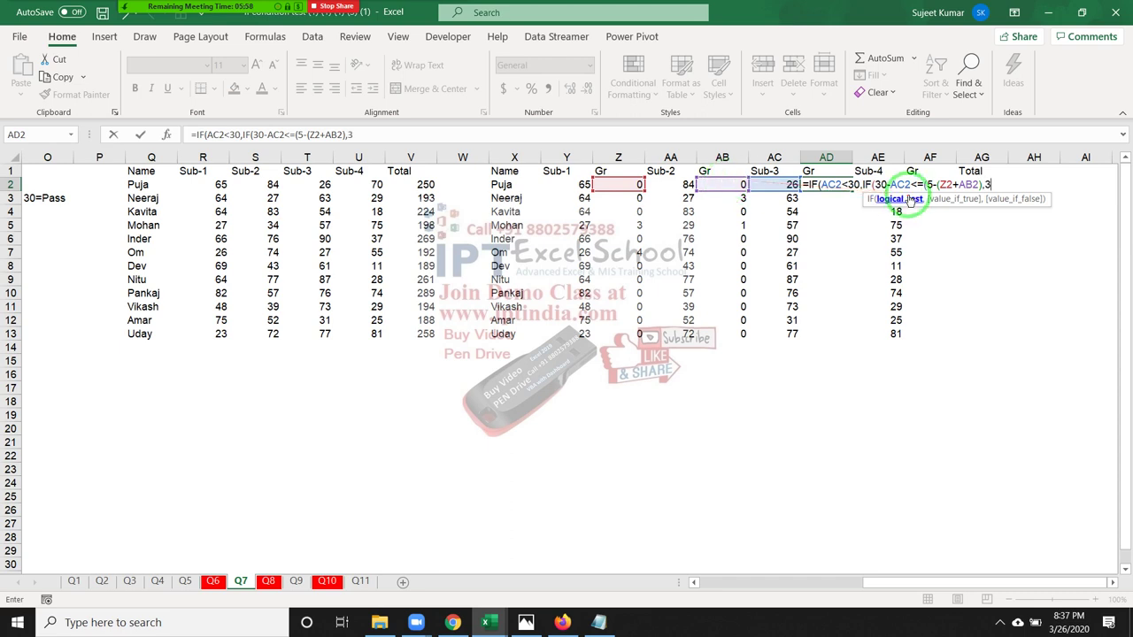
{"action": "left_click", "coordinate": [790, 184]}
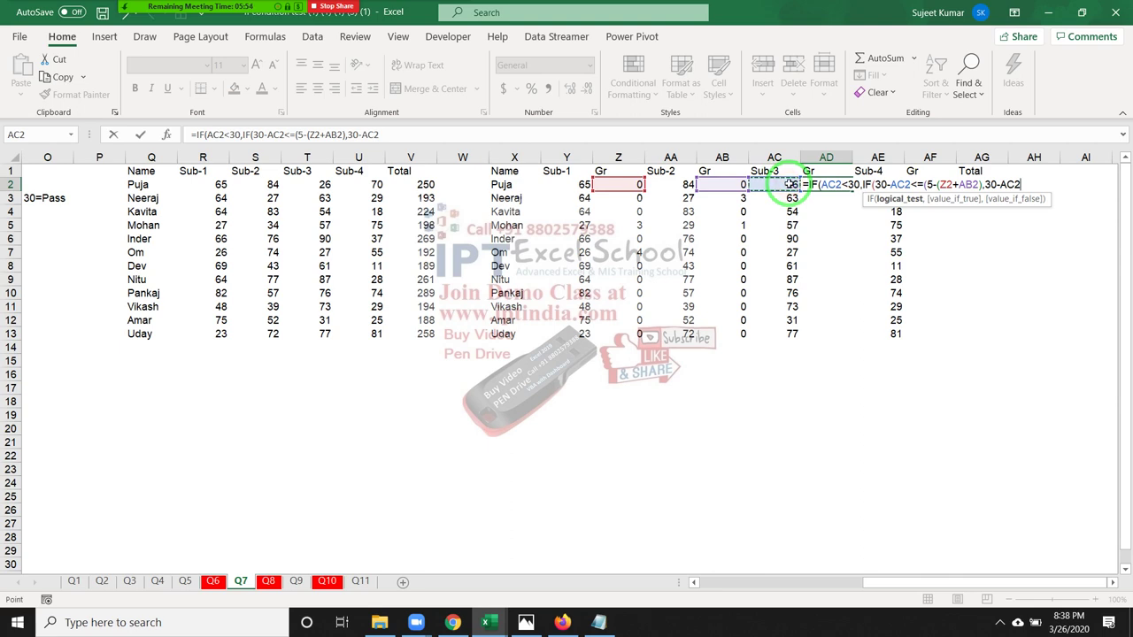
{"action": "type", "text": ",0"}
{"action": "type", "text": "0)"}
{"action": "type", "text": ",0)"}
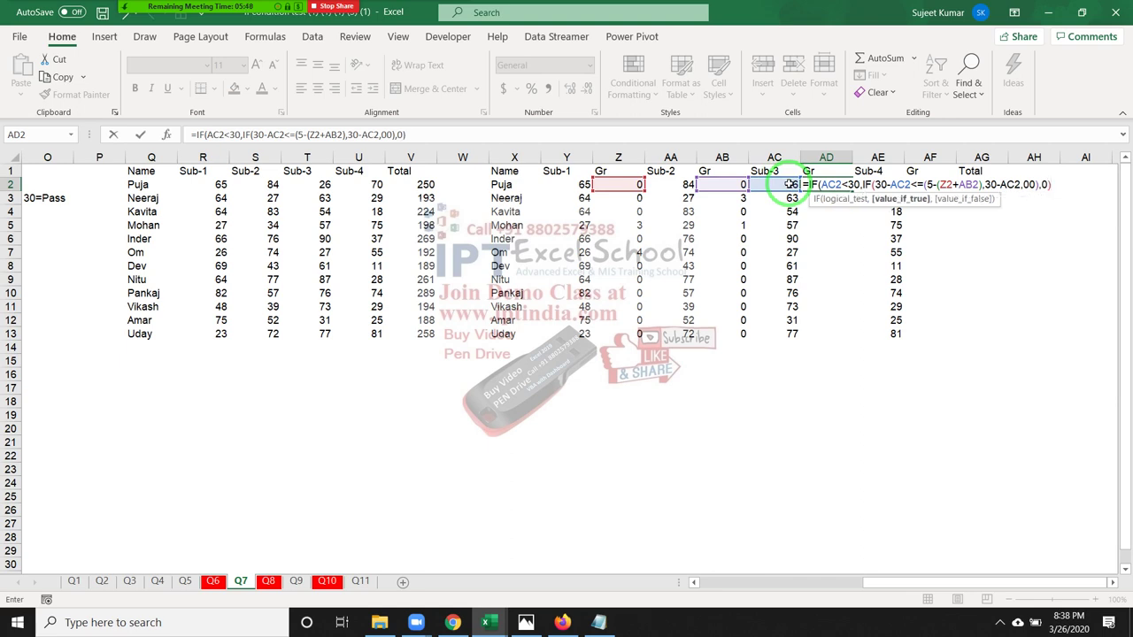
{"action": "key", "text": "Return"}
{"action": "key", "text": "Return"}
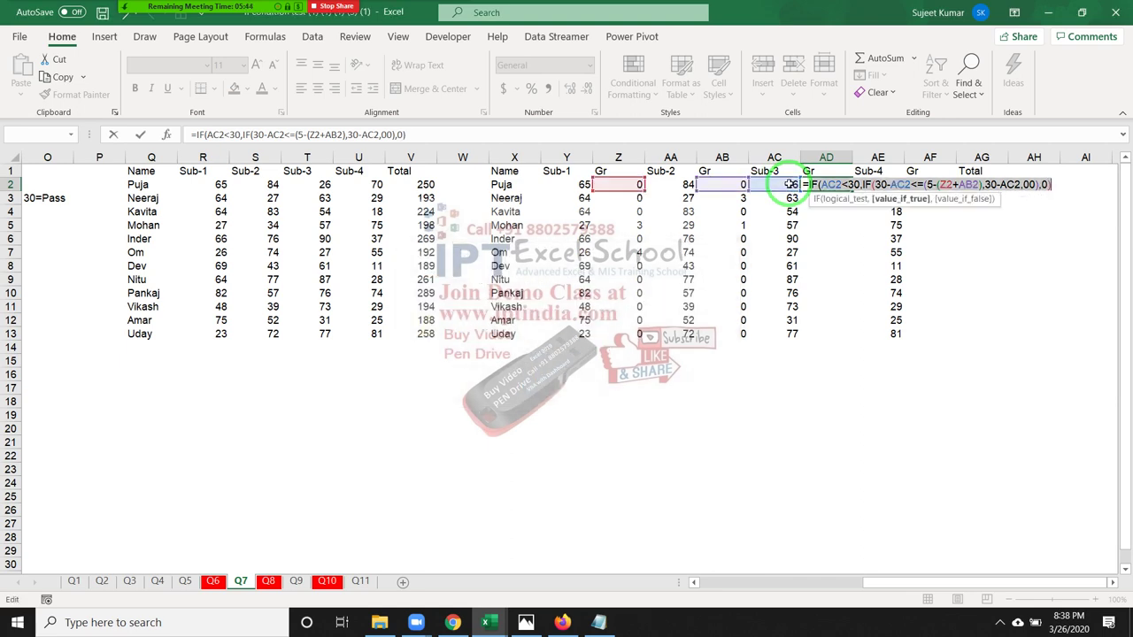
- Fix the AD2 formula by removing the extra zero and trailing ,0) and bracketing 30-AC2
{"action": "left_click", "coordinate": [920, 184]}
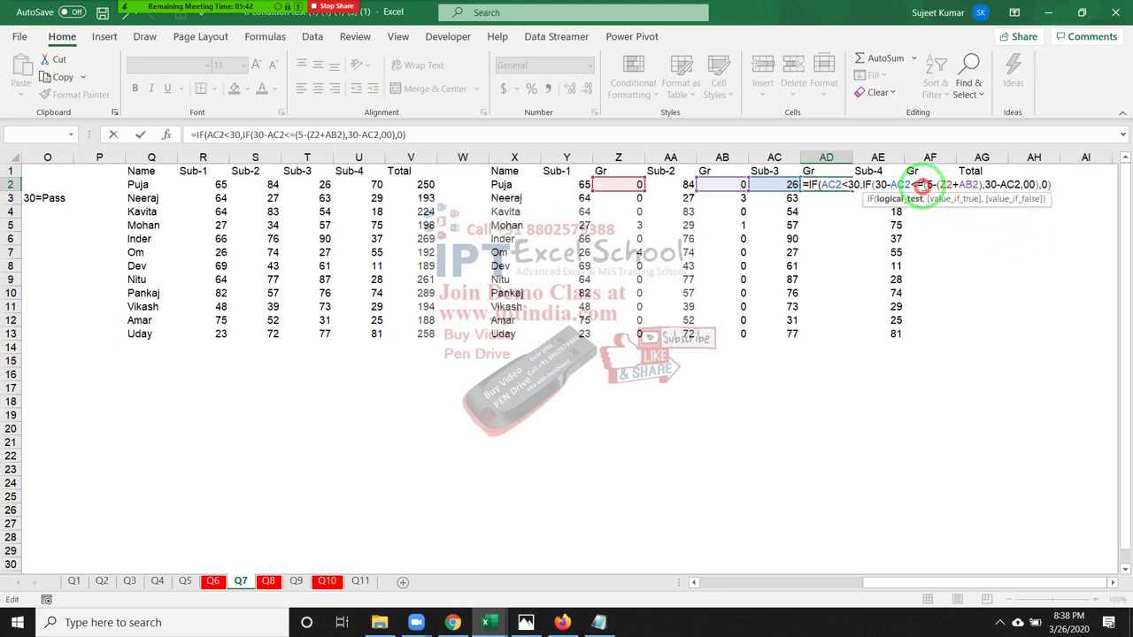
{"action": "left_click", "coordinate": [1025, 184]}
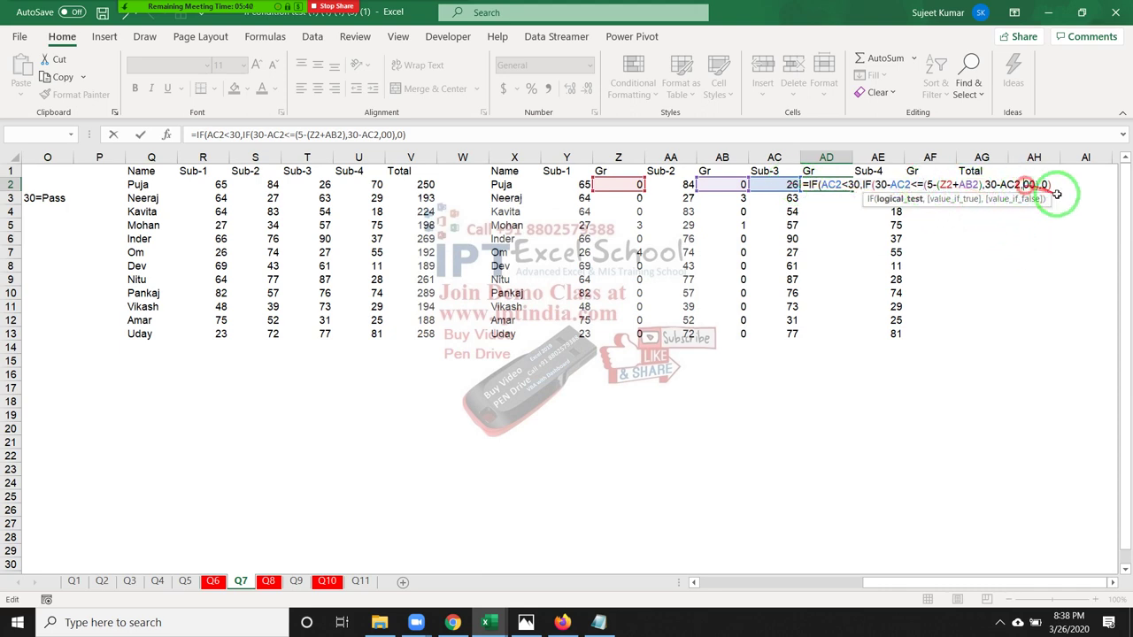
{"action": "key", "text": "BackSpace"}
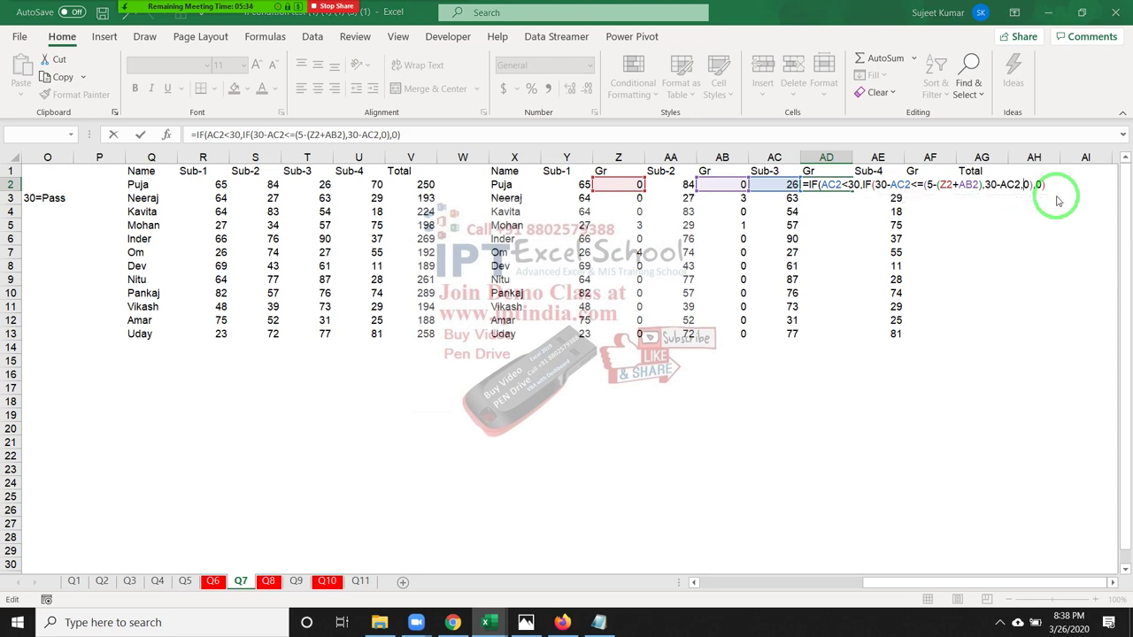
{"action": "key", "text": "Return"}
{"action": "key", "text": "Return"}
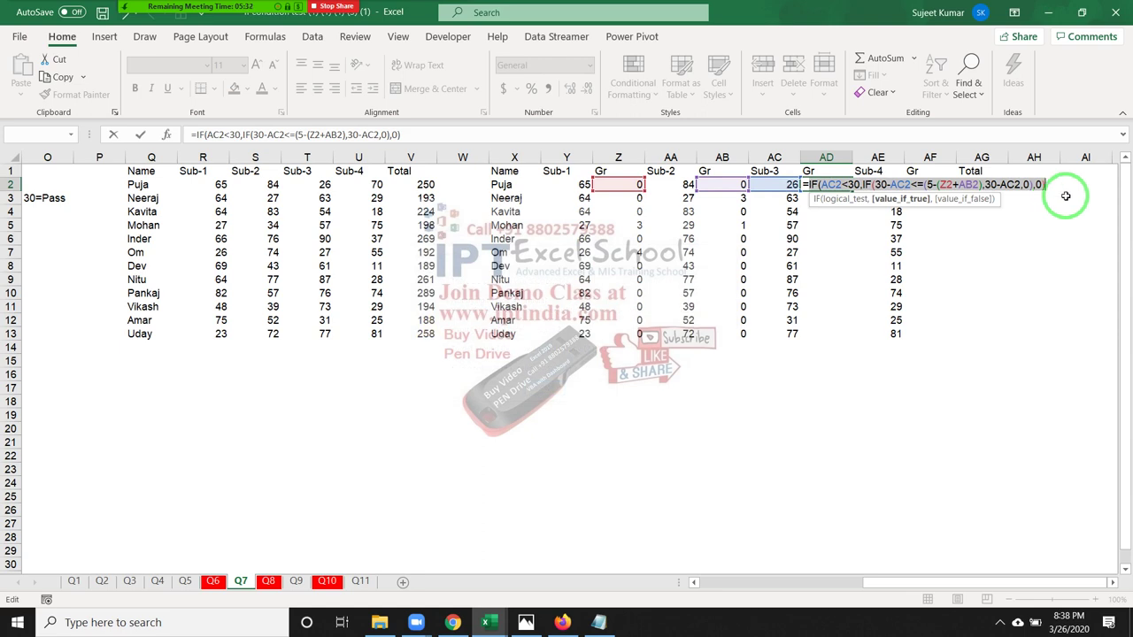
{"action": "left_click", "coordinate": [1047, 186]}
{"action": "key", "text": "BackSpace"}
{"action": "key", "text": "BackSpace"}
{"action": "key", "text": "BackSpace"}
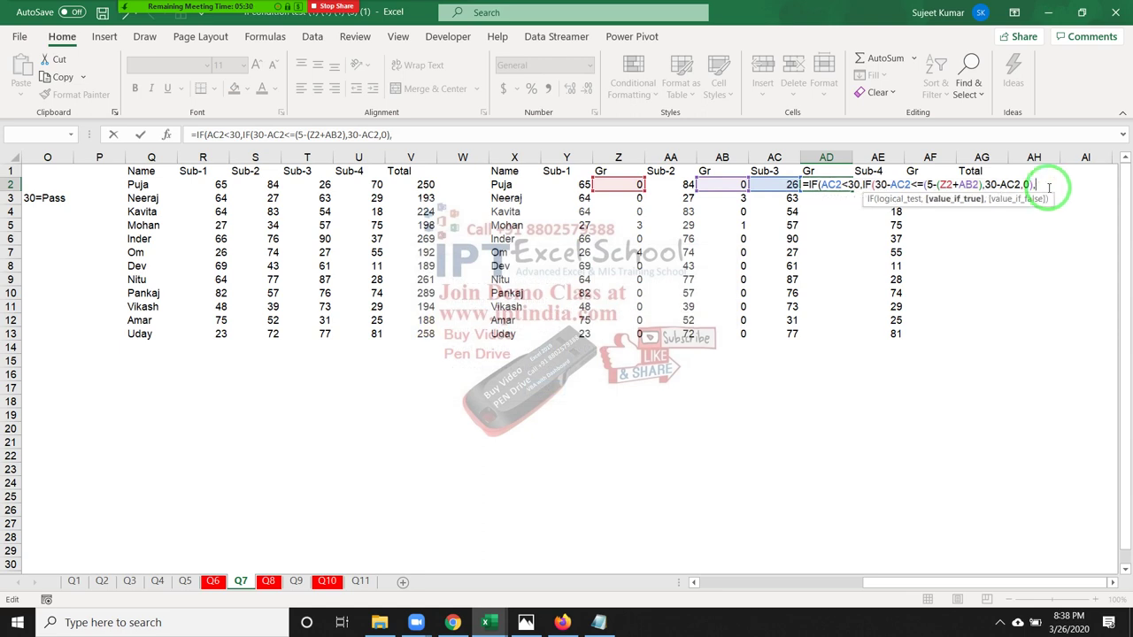
{"action": "key", "text": "Return"}
{"action": "key", "text": "Return"}
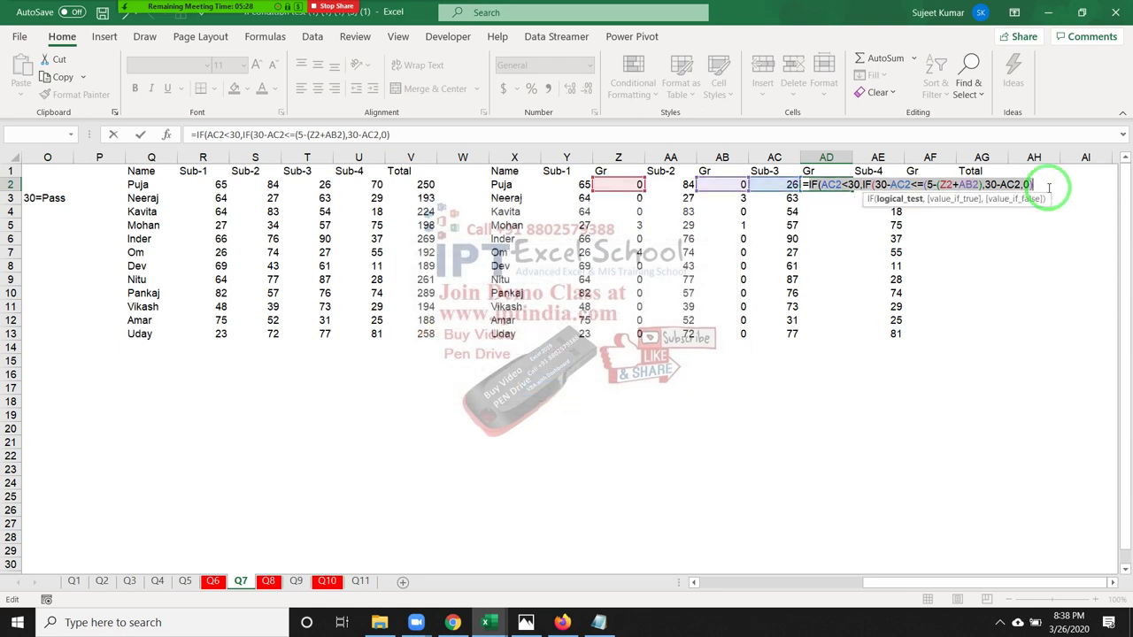
{"action": "key", "text": "Home"}
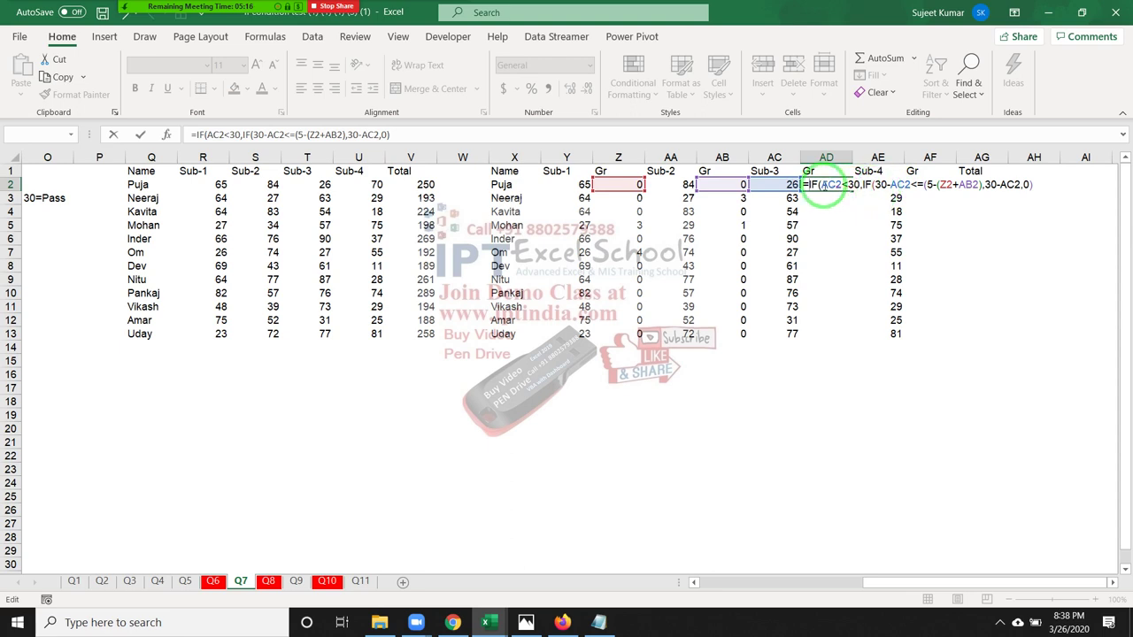
{"action": "left_click", "coordinate": [861, 185]}
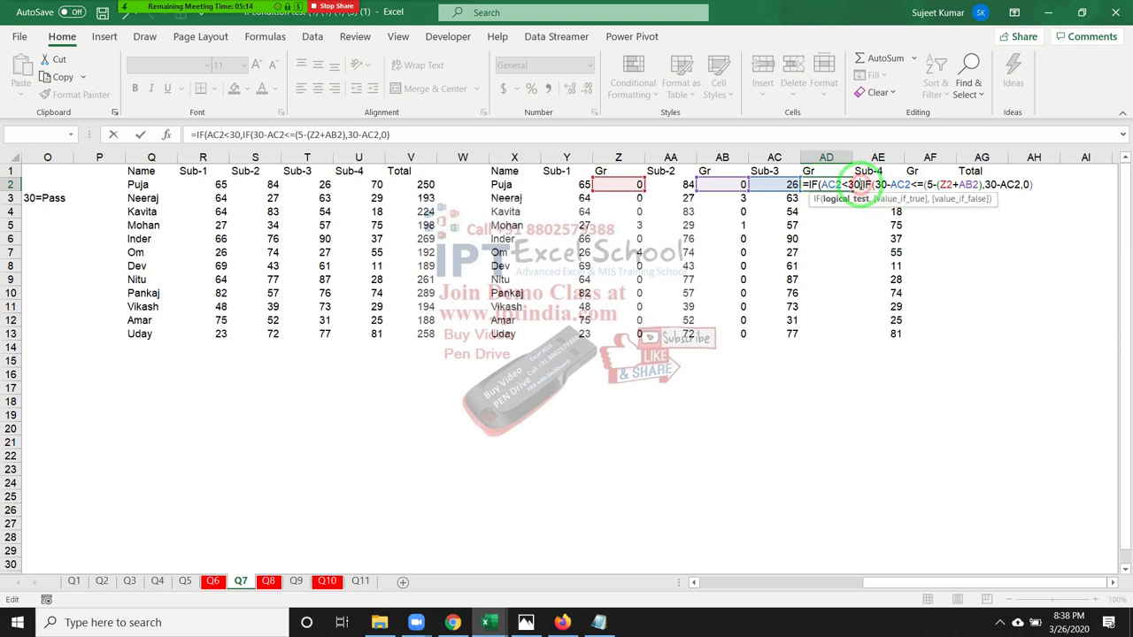
{"action": "left_click", "coordinate": [866, 185]}
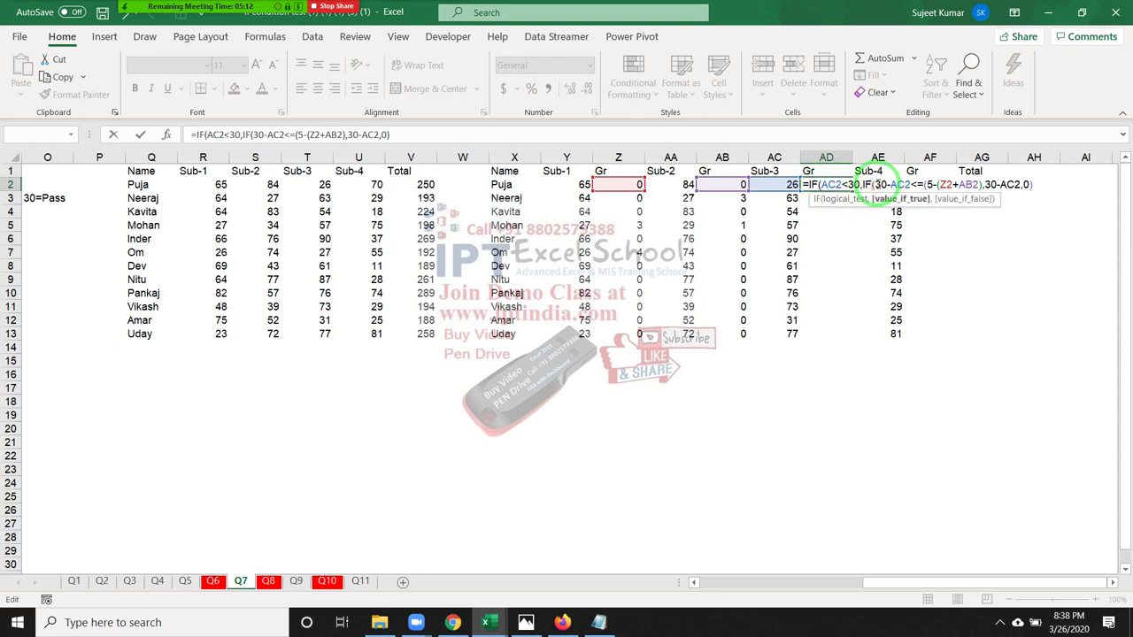
{"action": "left_click", "coordinate": [877, 185]}
{"action": "type", "text": "("}
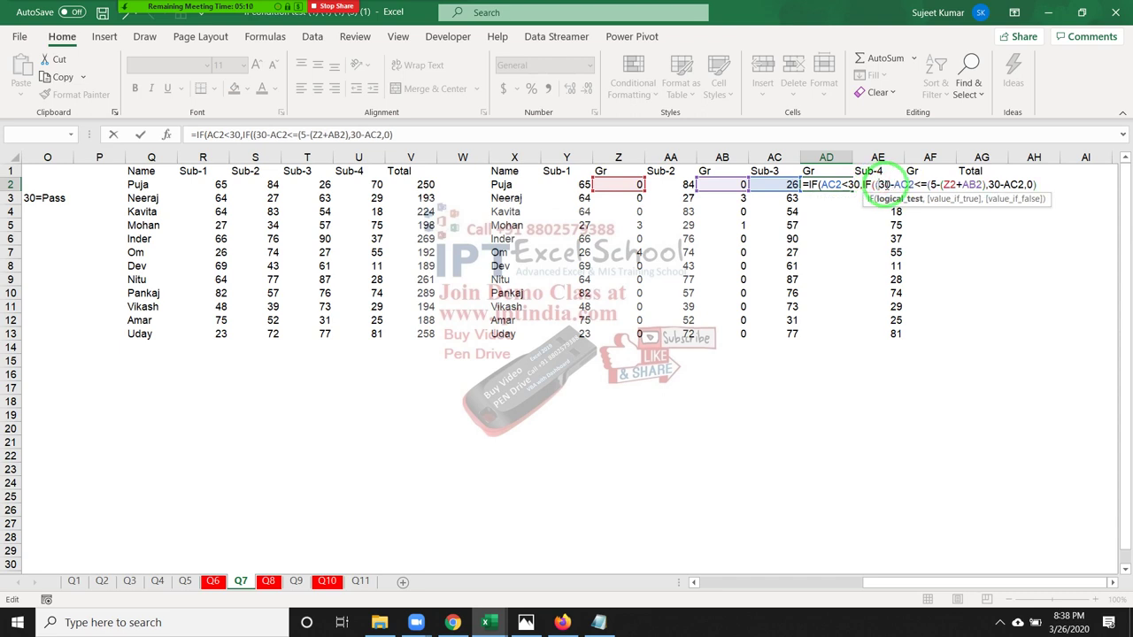
{"action": "key", "text": "Right"}
{"action": "key", "text": "Right"}
{"action": "key", "text": "Right"}
{"action": "type", "text": ")"}
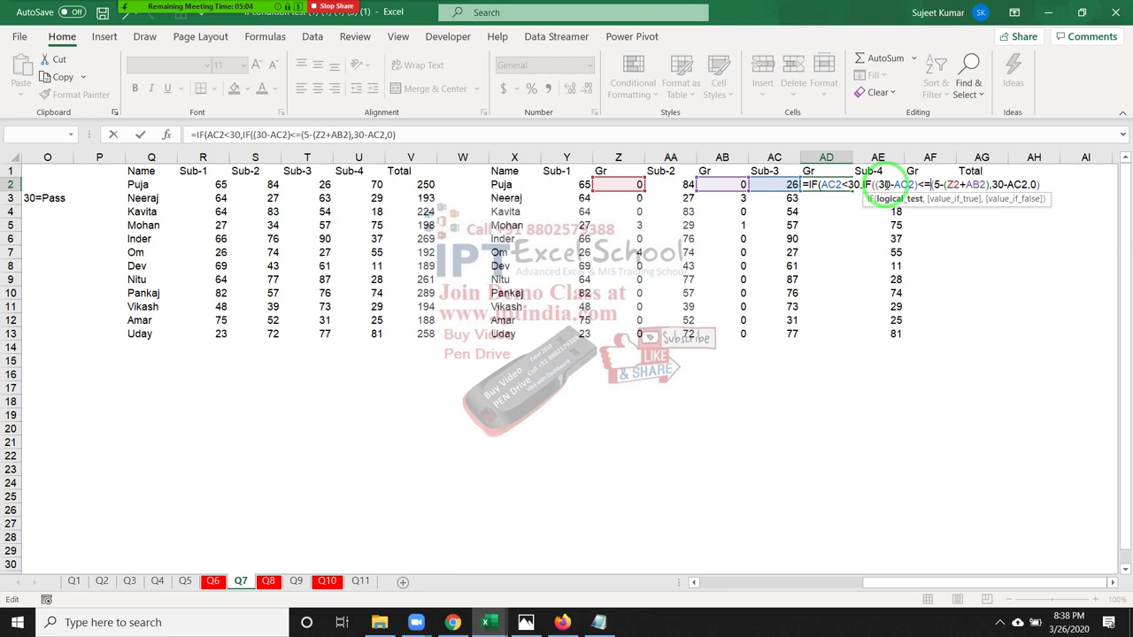
{"action": "left_click", "coordinate": [885, 185]}
{"action": "key", "text": "Return"}
{"action": "key", "text": "Return"}
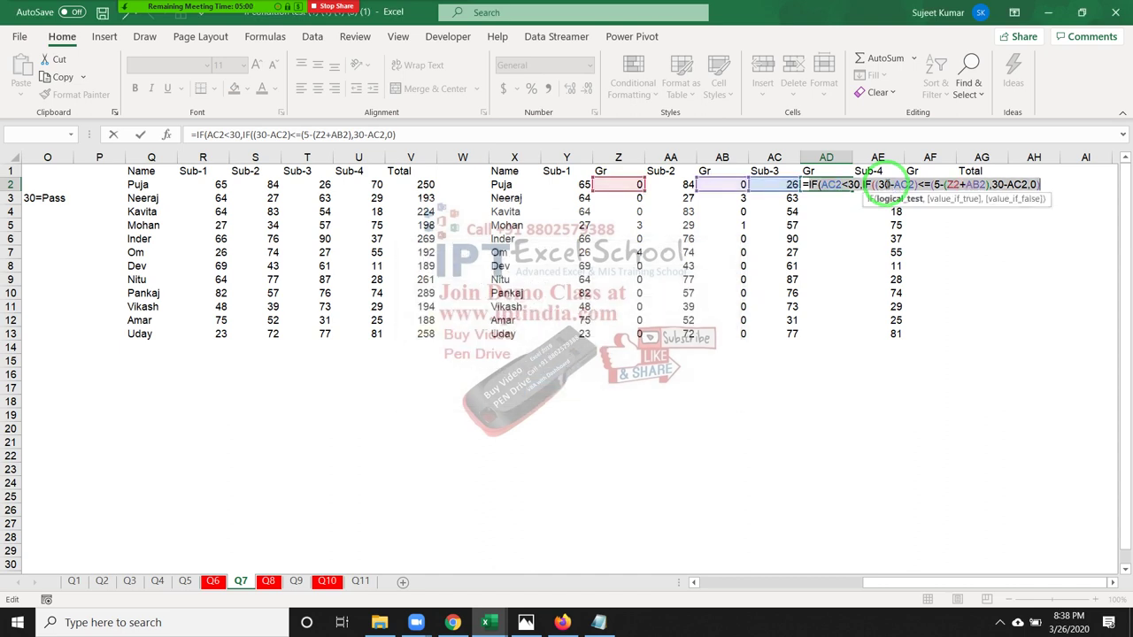
{"action": "key", "text": "Return"}
{"action": "key", "text": "Return"}
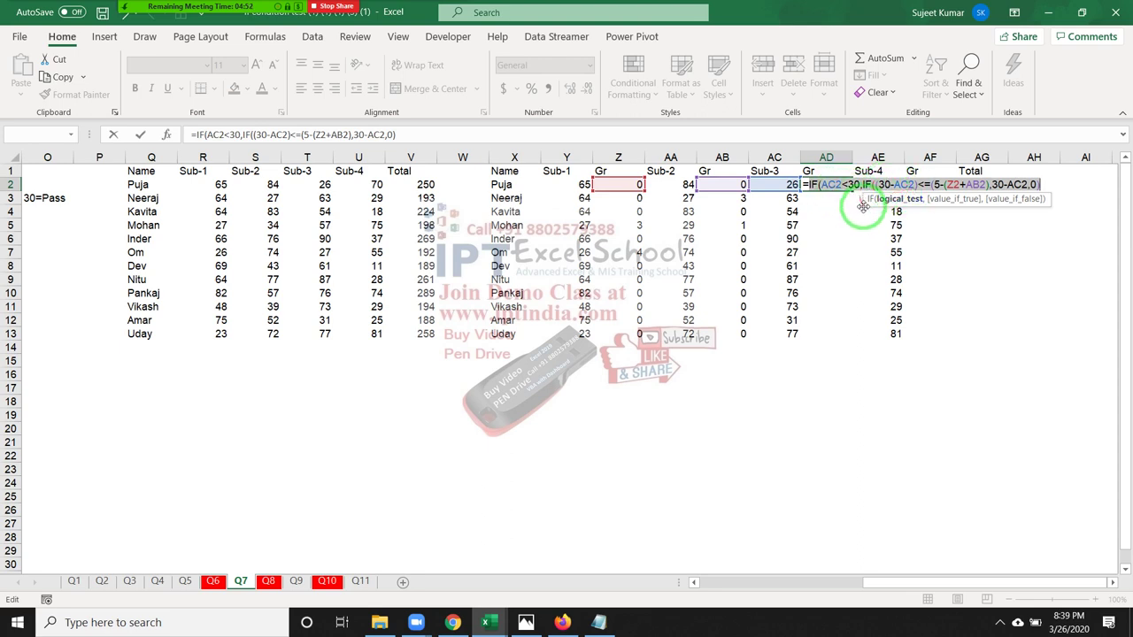
- Correct commas and brackets so AD2 reads =IF(AC2<30,IF((30-AC2)<=(5-(Z2+AB2)),30-AC2,0),0)
{"action": "left_click", "coordinate": [866, 183]}
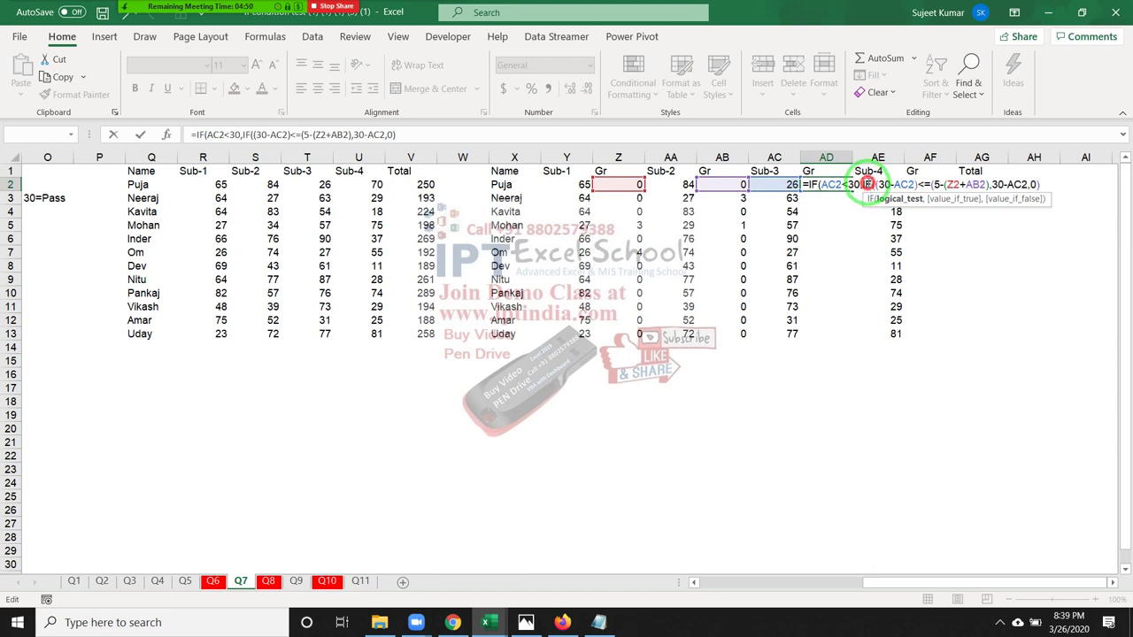
{"action": "left_click", "coordinate": [923, 202]}
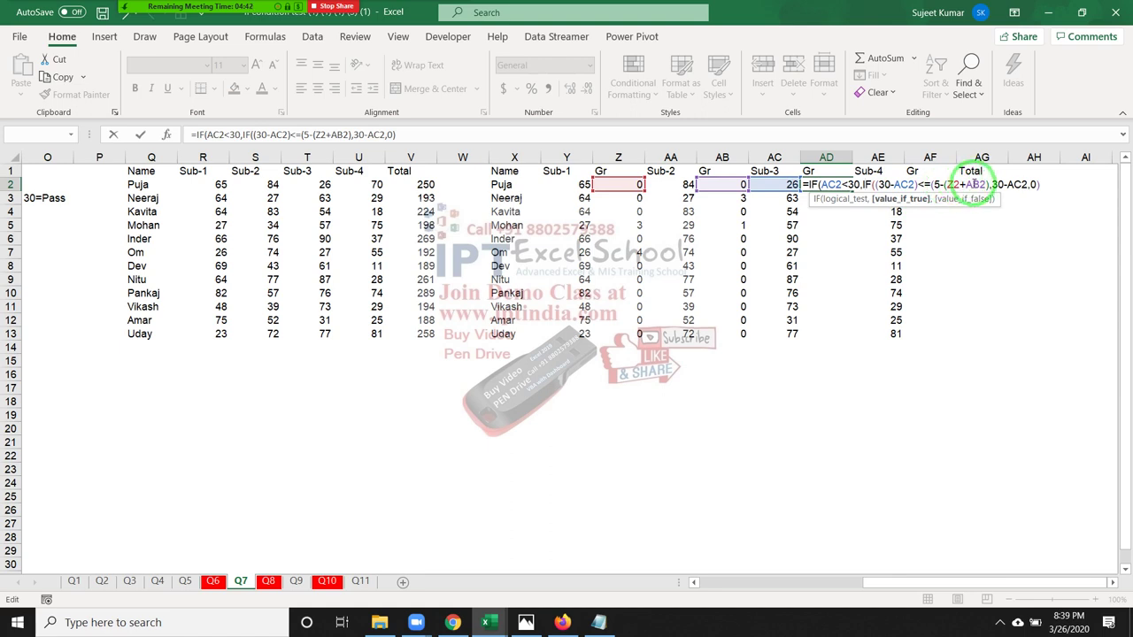
{"action": "left_click", "coordinate": [998, 184]}
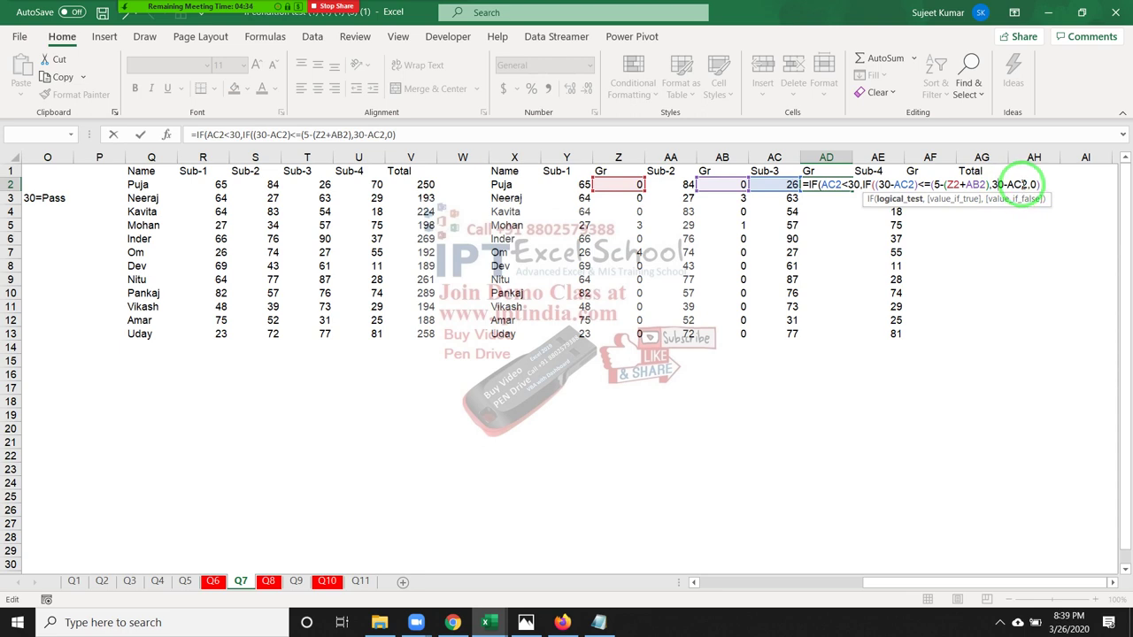
{"action": "left_click", "coordinate": [1031, 183]}
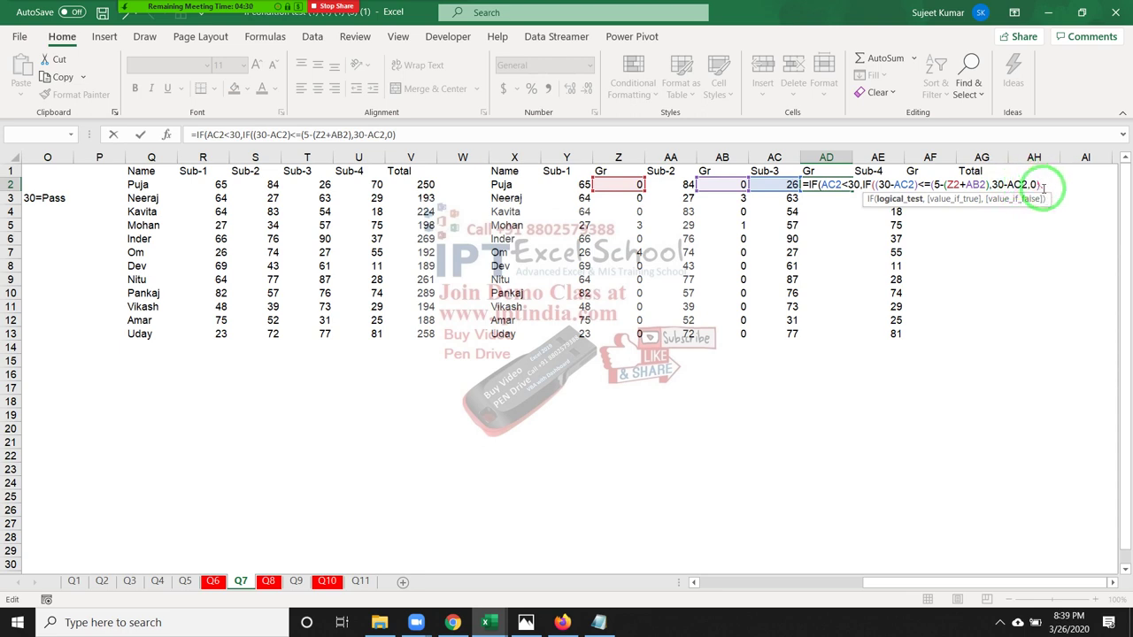
{"action": "left_click_drag", "start_coordinate": [994, 184], "coordinate": [1091, 184]}
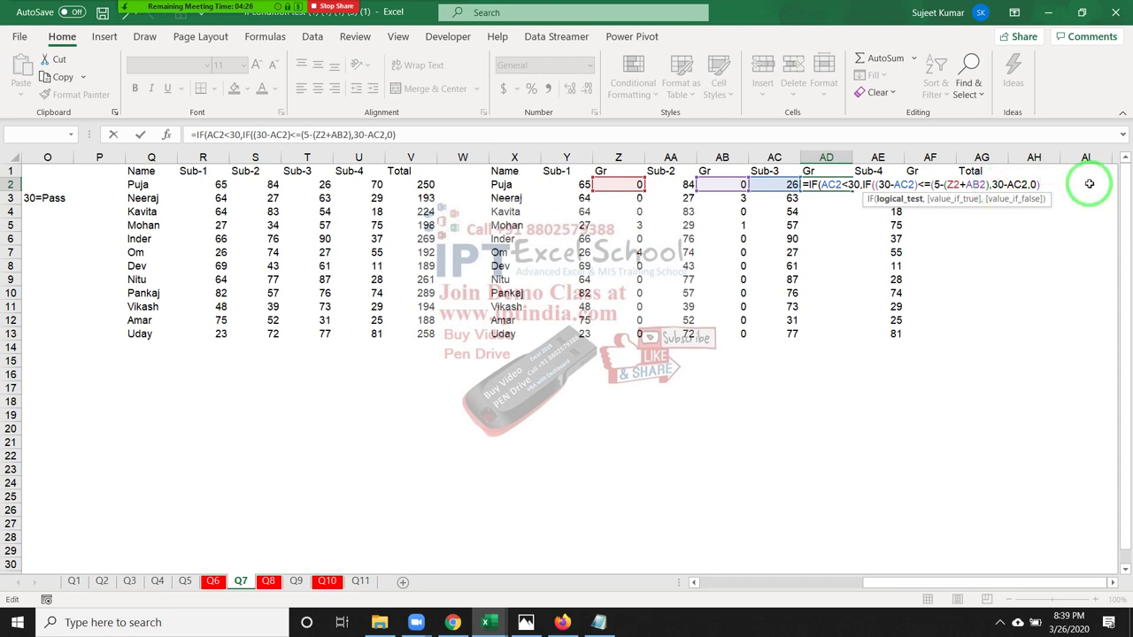
{"action": "key", "text": "Delete"}
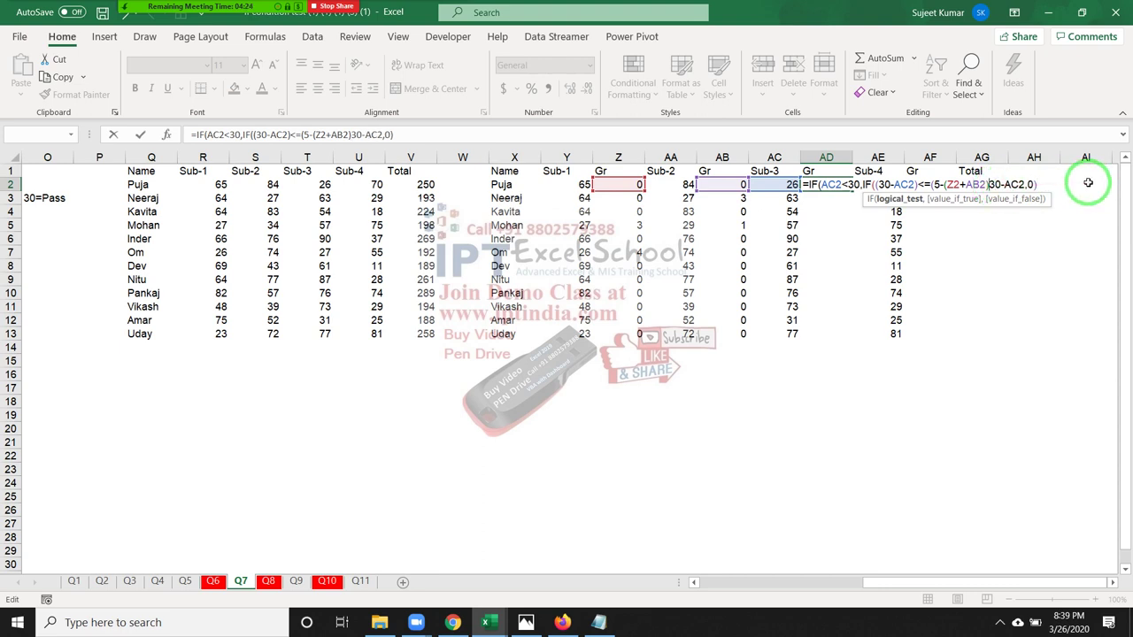
{"action": "type", "text": ","}
{"action": "key", "text": "Right"}
{"action": "type", "text": ")"}
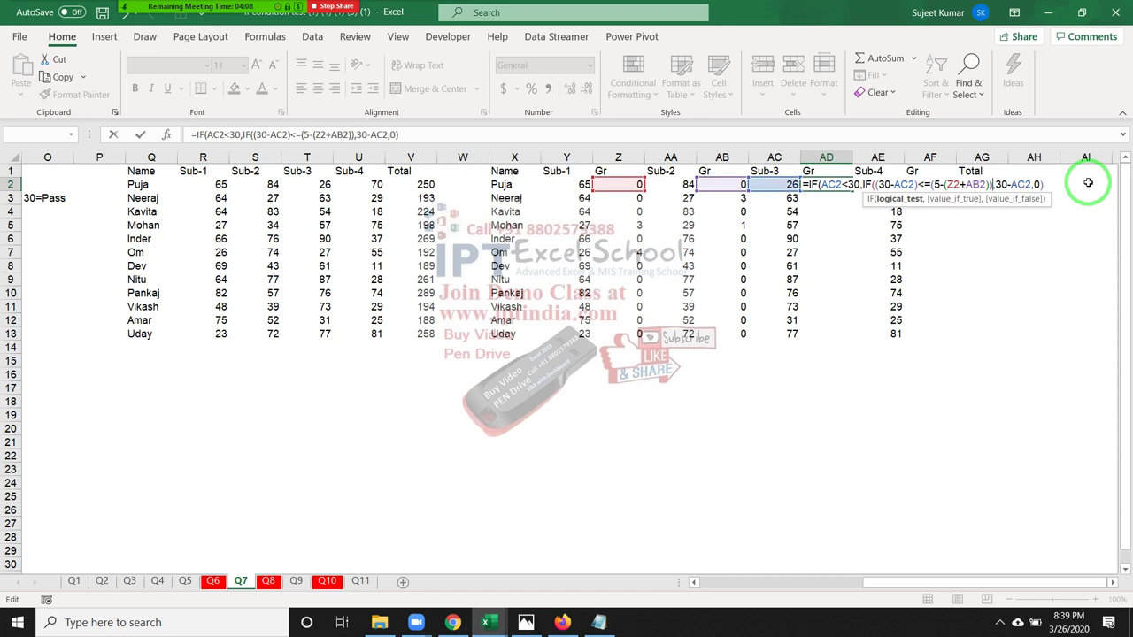
{"action": "key", "text": "Right"}
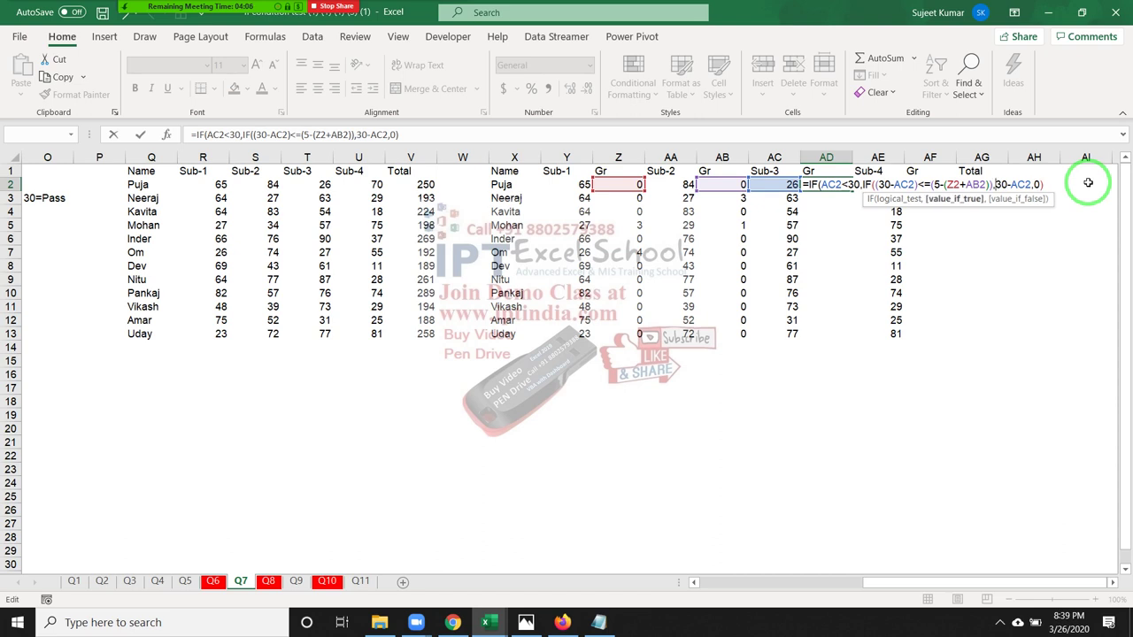
{"action": "key", "text": "Right"}
{"action": "key", "text": "Right"}
{"action": "key", "text": "Right"}
{"action": "key", "text": "Right"}
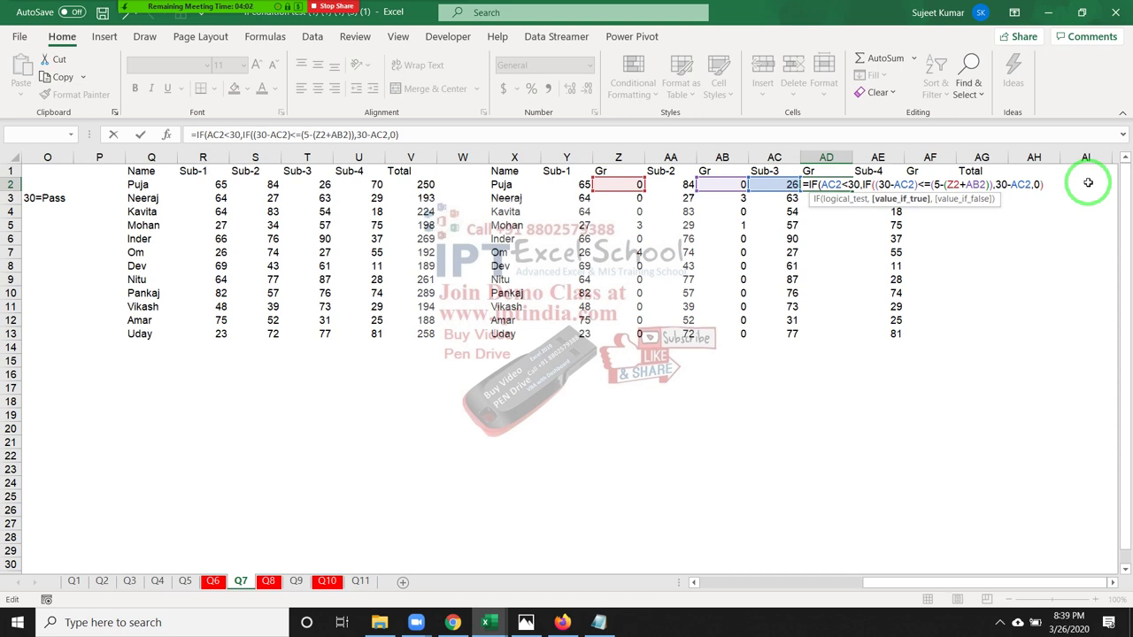
{"action": "type", "text": ",0"}
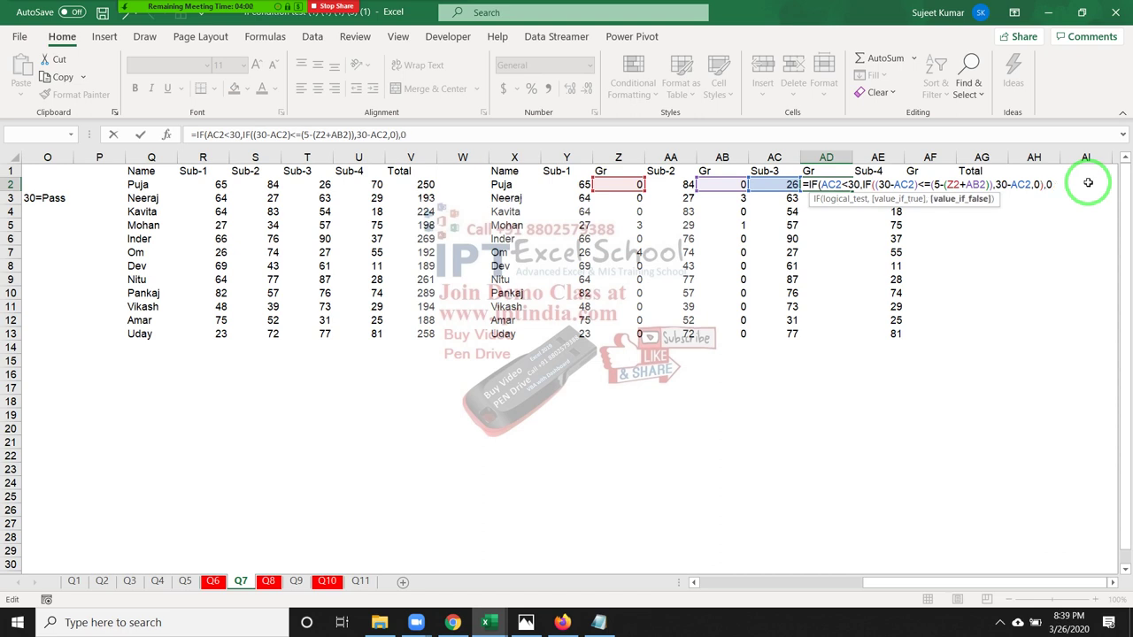
{"action": "type", "text": ")"}
{"action": "key", "text": "Return"}
{"action": "key", "text": "Up"}
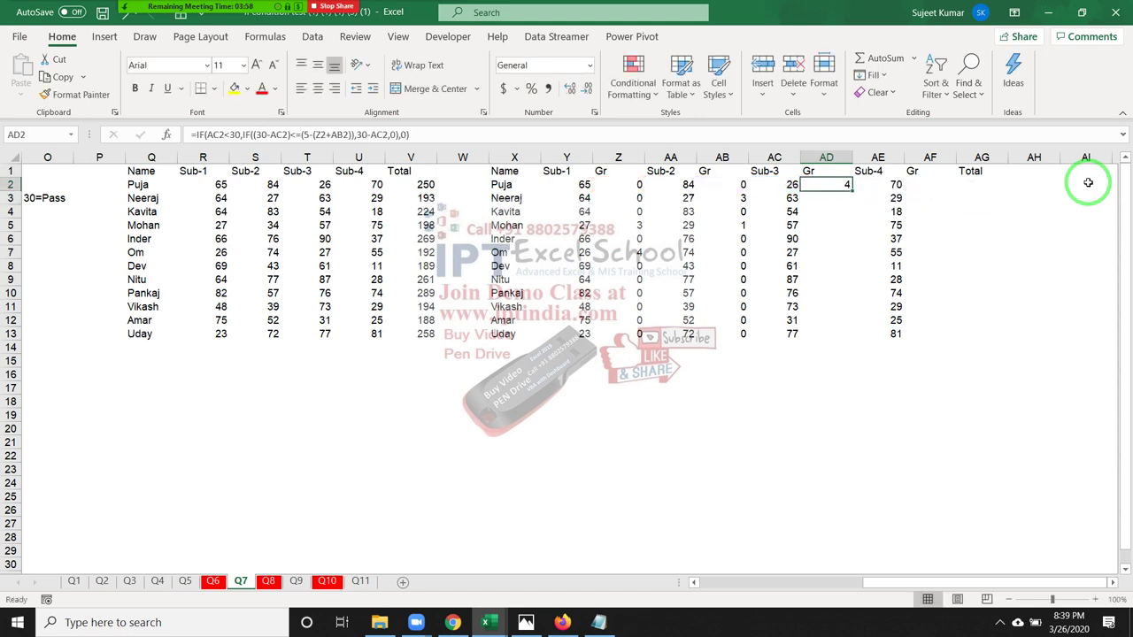
- Fill AD2's formula down to row 13, then enter marks 27, 29, 29 in Y2, AA2, AC2
{"action": "double_click", "coordinate": [852, 191]}
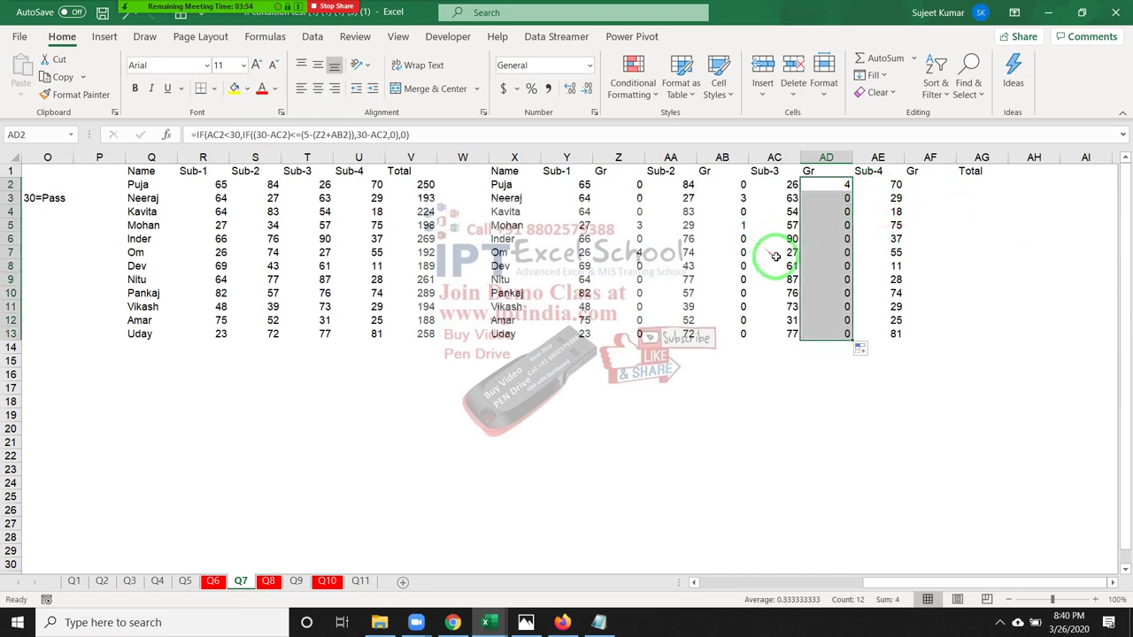
{"action": "left_click", "coordinate": [781, 185]}
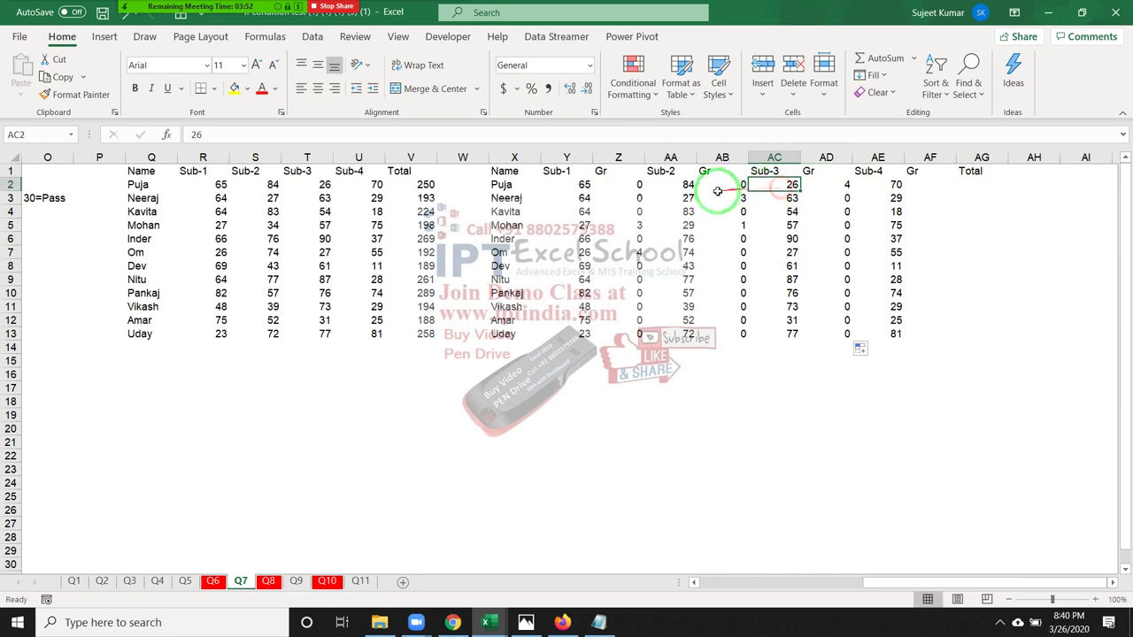
{"action": "left_click", "coordinate": [588, 187]}
{"action": "type", "text": "27"}
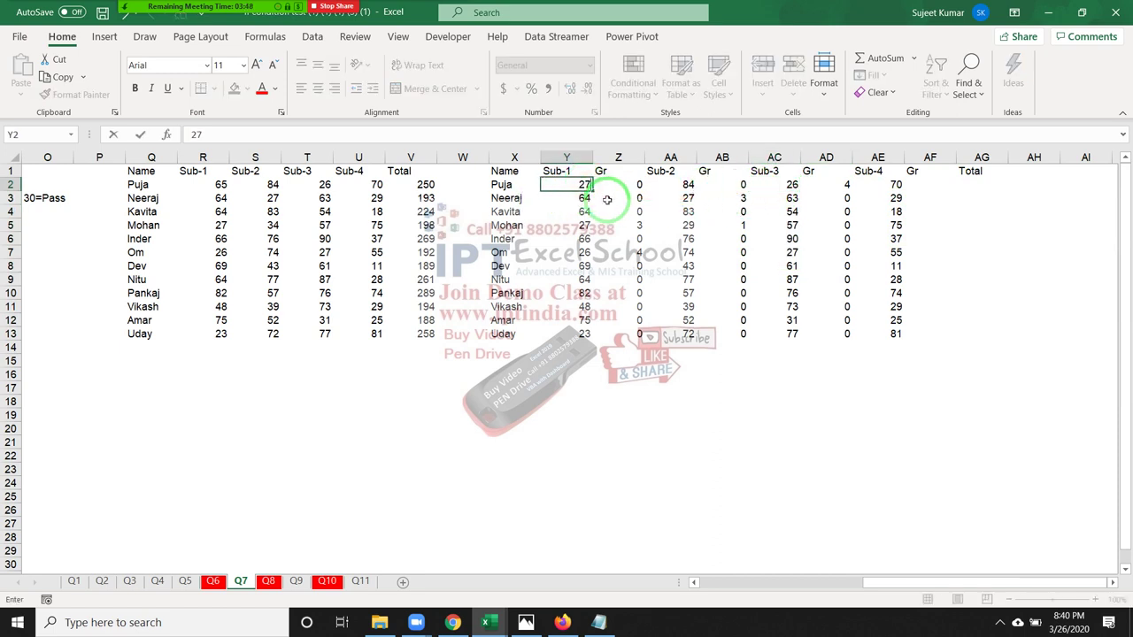
{"action": "key", "text": "Tab"}
{"action": "key", "text": "Tab"}
{"action": "type", "text": "29"}
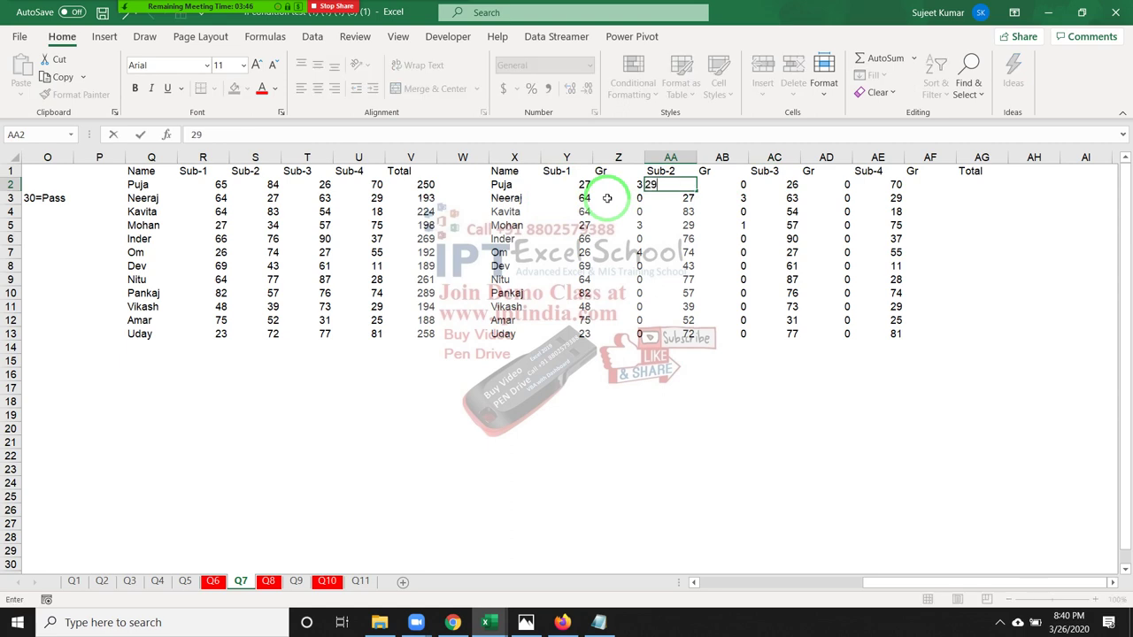
{"action": "key", "text": "Tab"}
{"action": "key", "text": "Tab"}
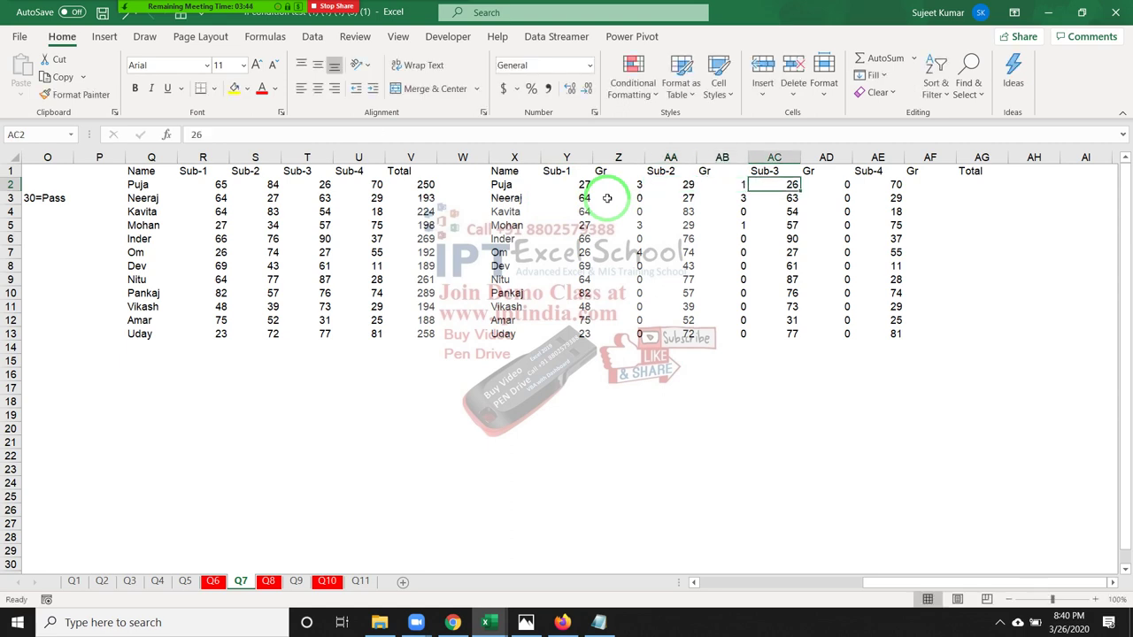
{"action": "type", "text": "29"}
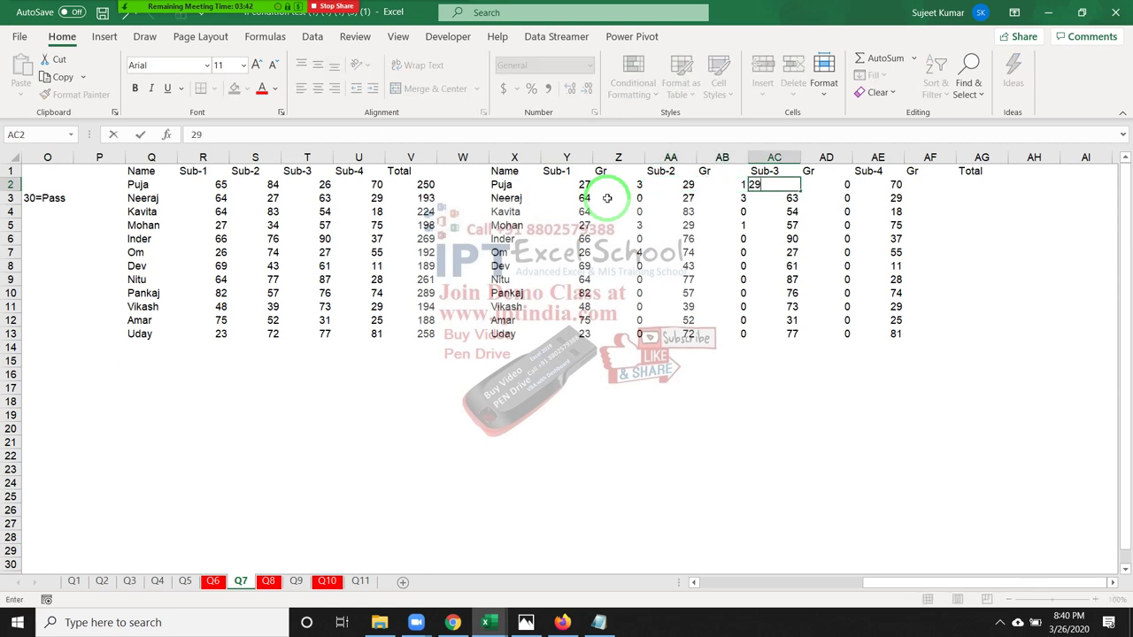
{"action": "key", "text": "Tab"}
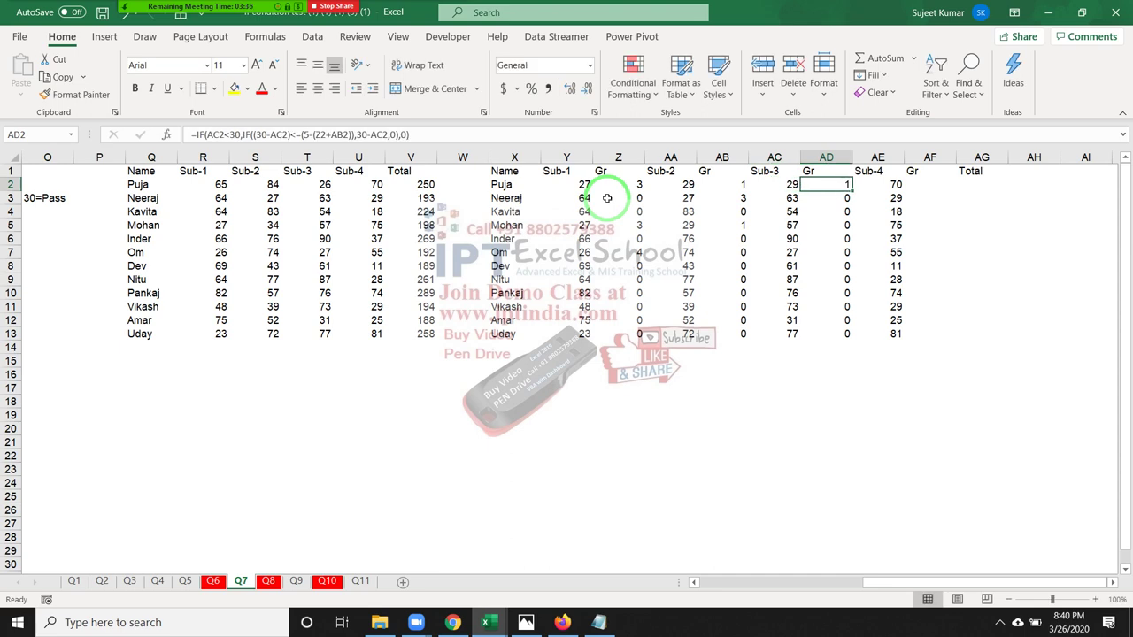
{"action": "key", "text": "Right"}
{"action": "key", "text": "Right"}
{"action": "key", "text": "Right"}
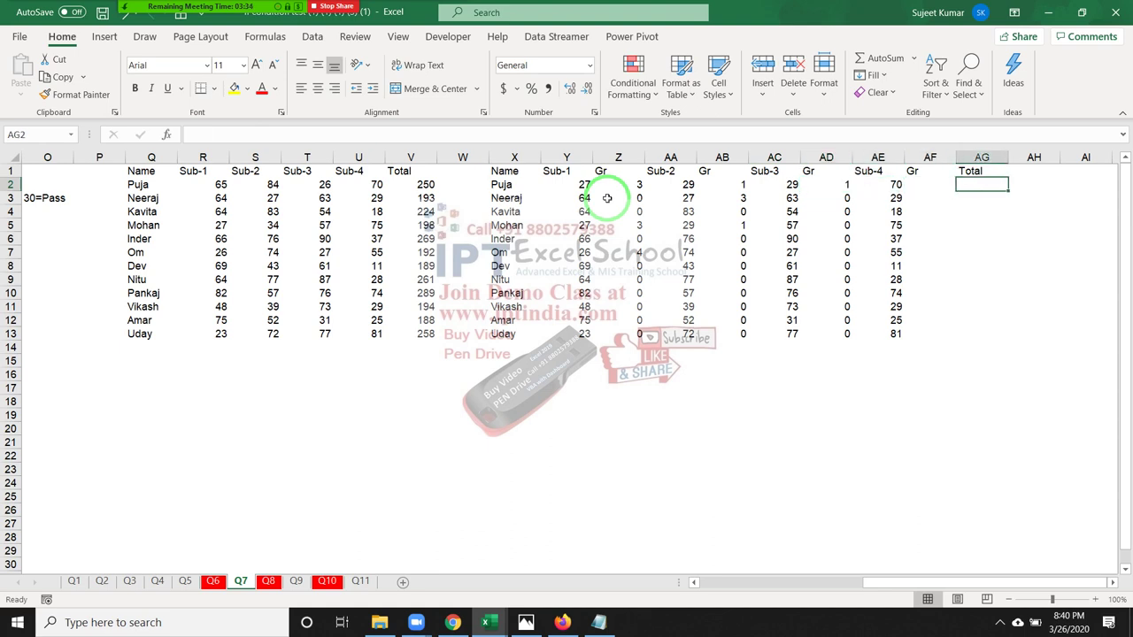
{"action": "key", "text": "Left"}
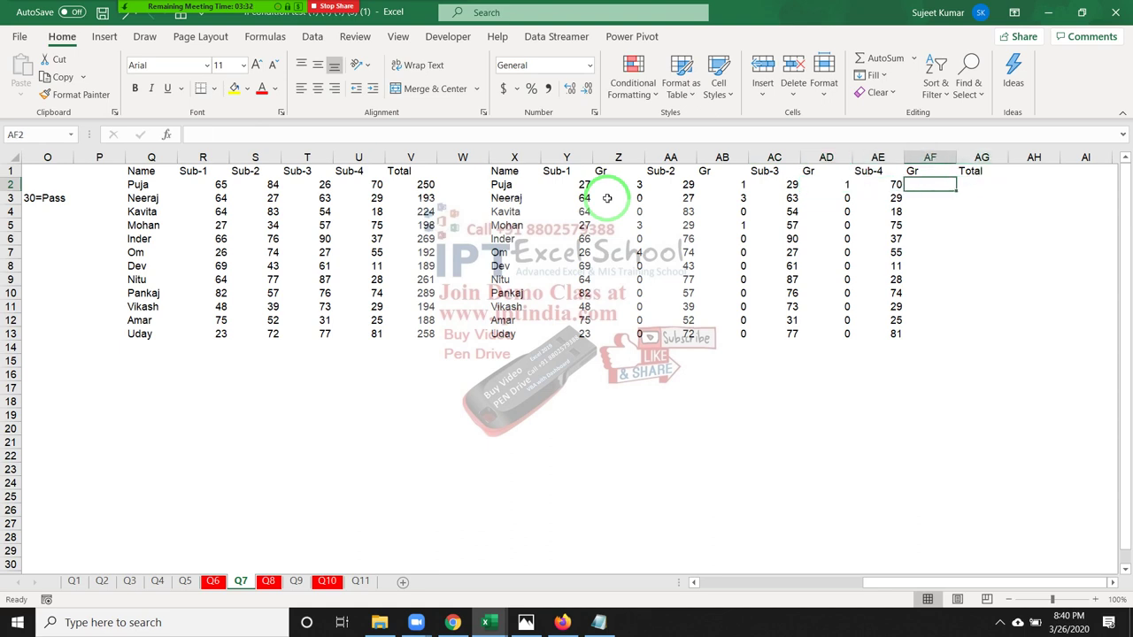
{"action": "left_click", "coordinate": [414, 197]}
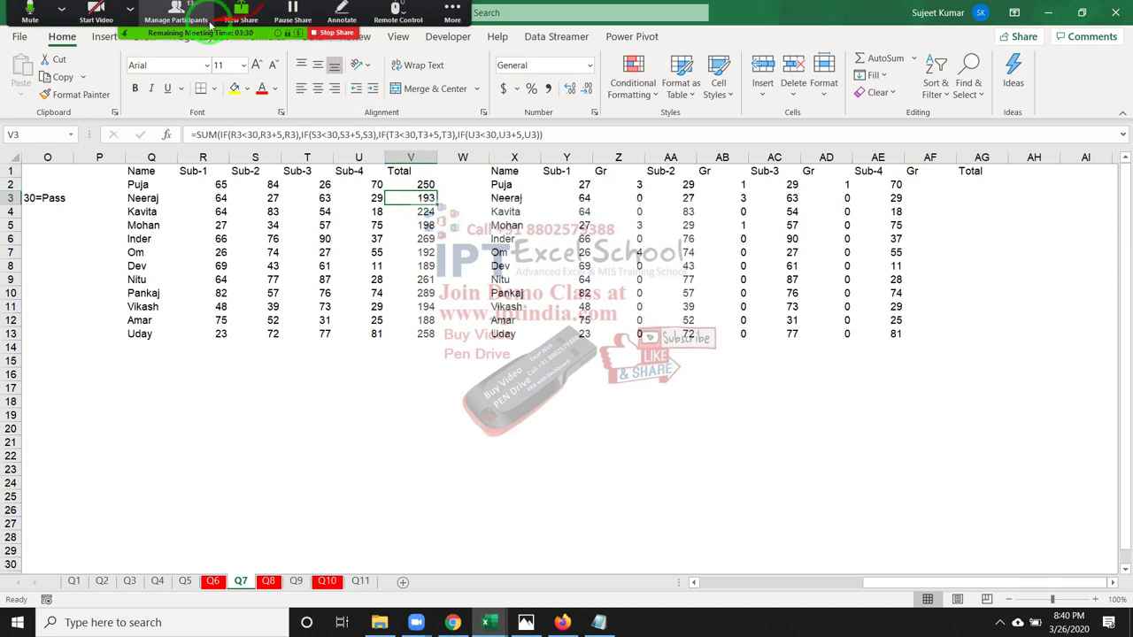
{"action": "left_click", "coordinate": [188, 18]}
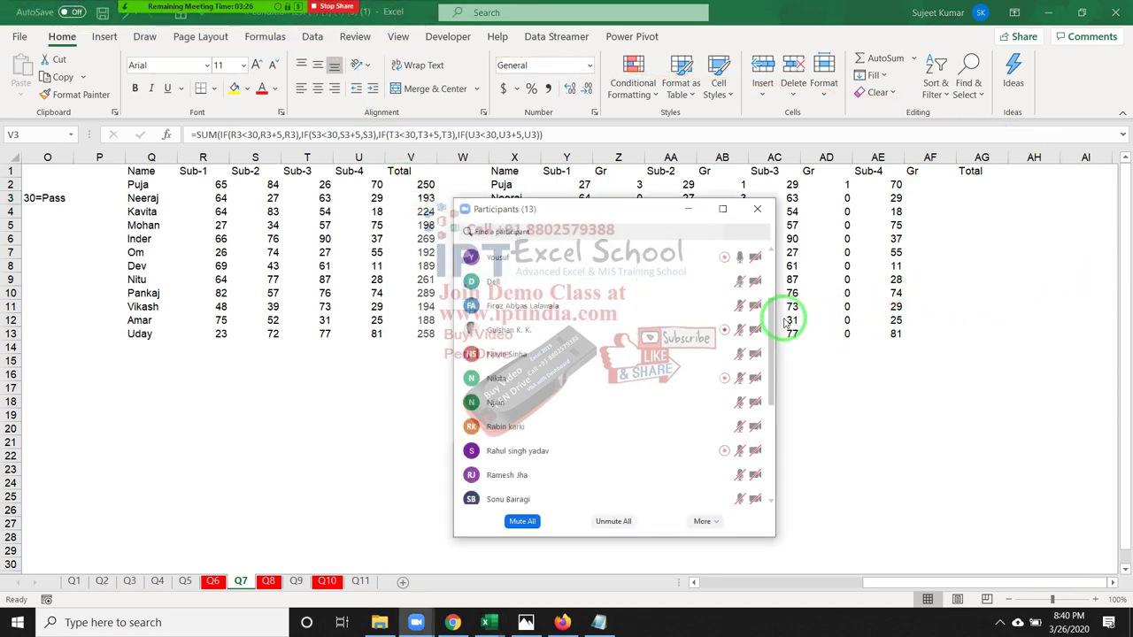
{"action": "scroll", "coordinate": [784, 321], "scroll_direction": "down", "scroll_amount": 2}
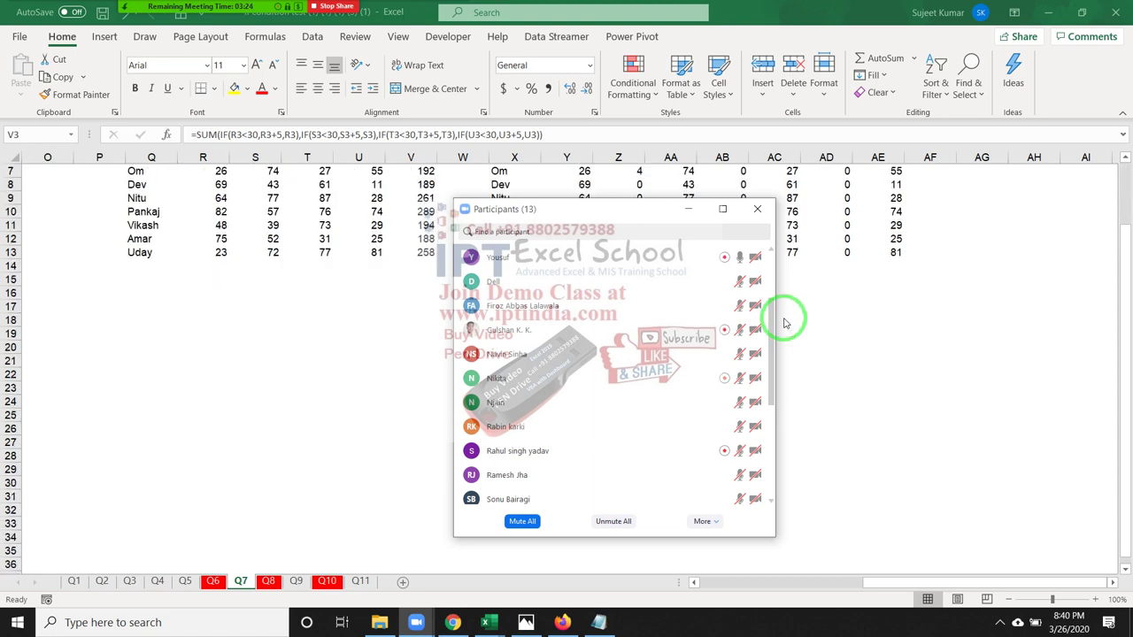
{"action": "scroll", "coordinate": [693, 327], "scroll_direction": "down", "scroll_amount": 1}
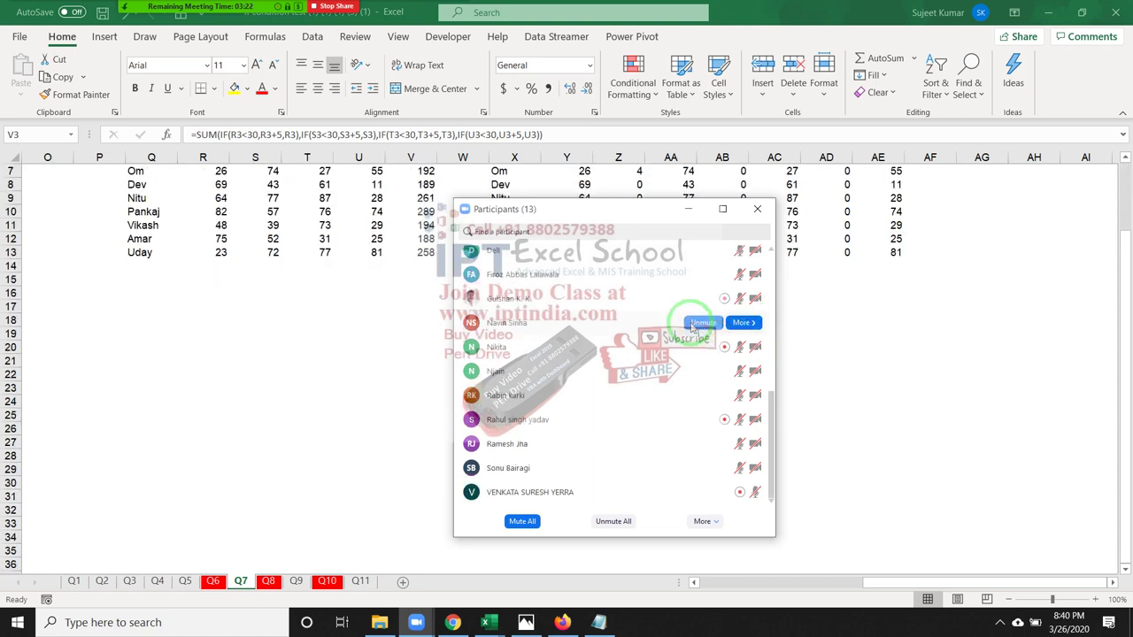
{"action": "scroll", "coordinate": [699, 310], "scroll_direction": "up", "scroll_amount": 1}
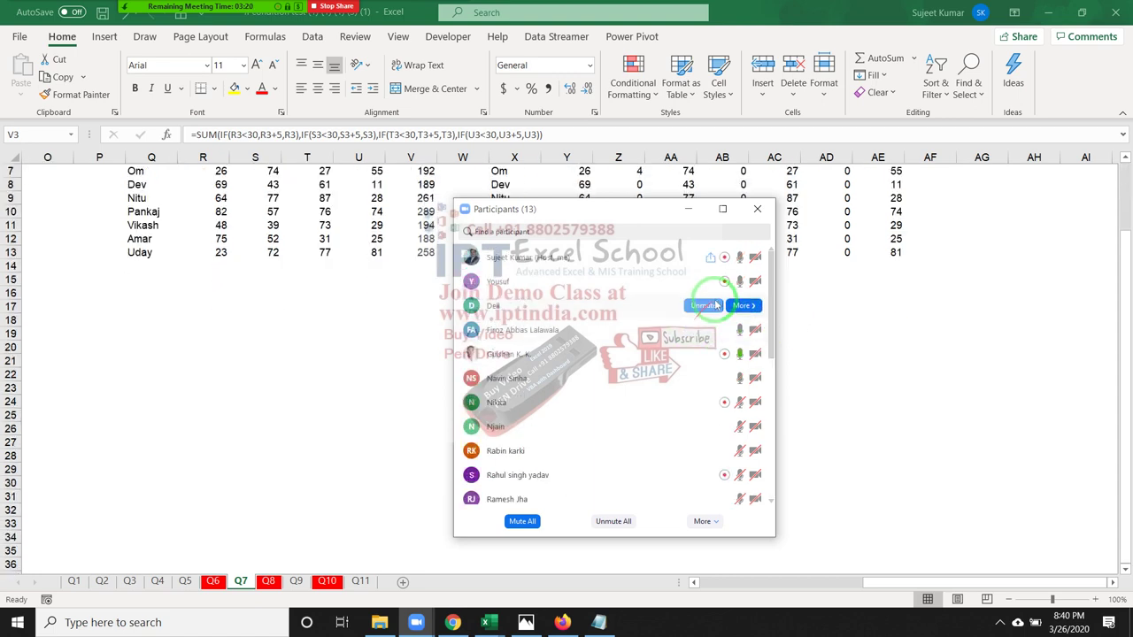
{"action": "scroll", "coordinate": [828, 303], "scroll_direction": "up", "scroll_amount": 2}
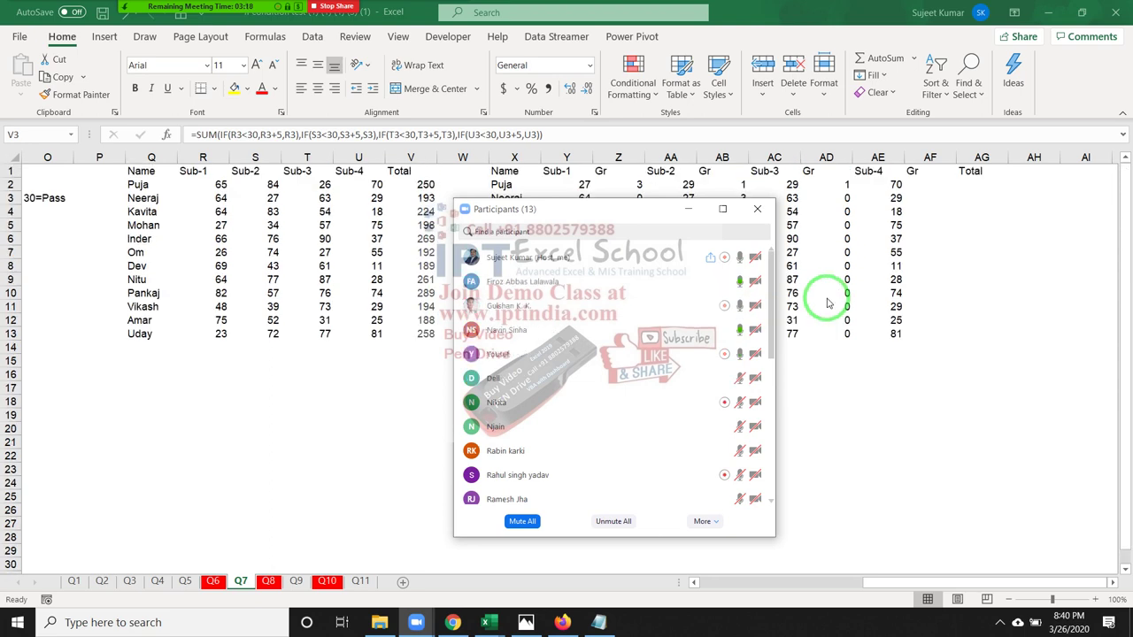
{"action": "left_click", "coordinate": [757, 209]}
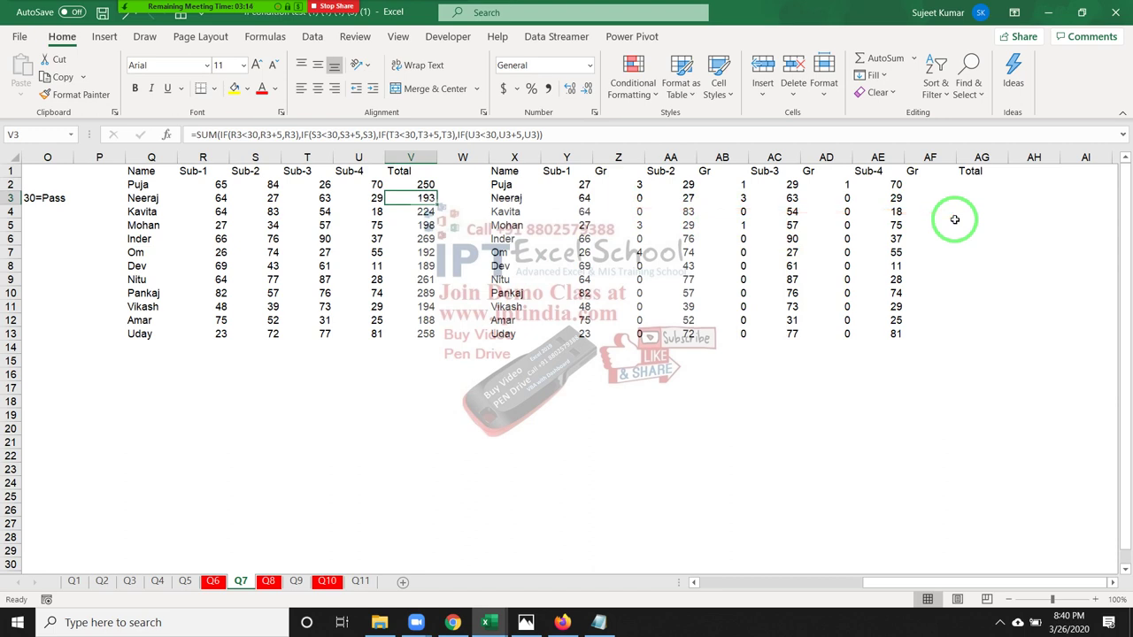
- Review the subject headers Y1:AE1, Puja's marks R2:U2 and her total formula in V2
{"action": "left_click", "coordinate": [894, 183]}
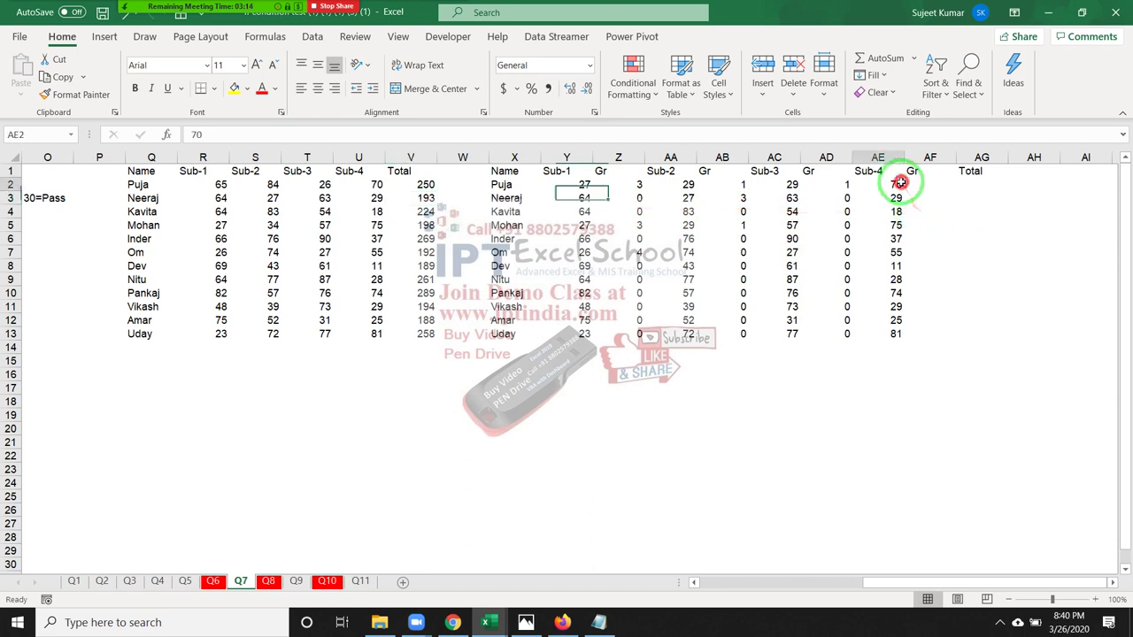
{"action": "left_click", "coordinate": [847, 186]}
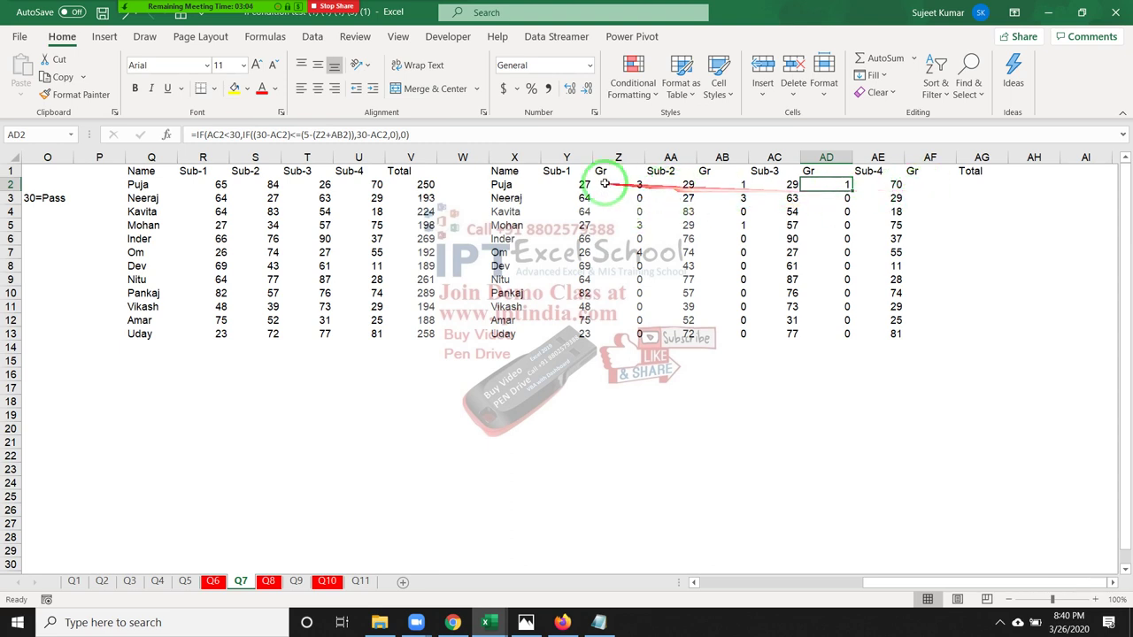
{"action": "left_click_drag", "start_coordinate": [551, 171], "coordinate": [871, 173]}
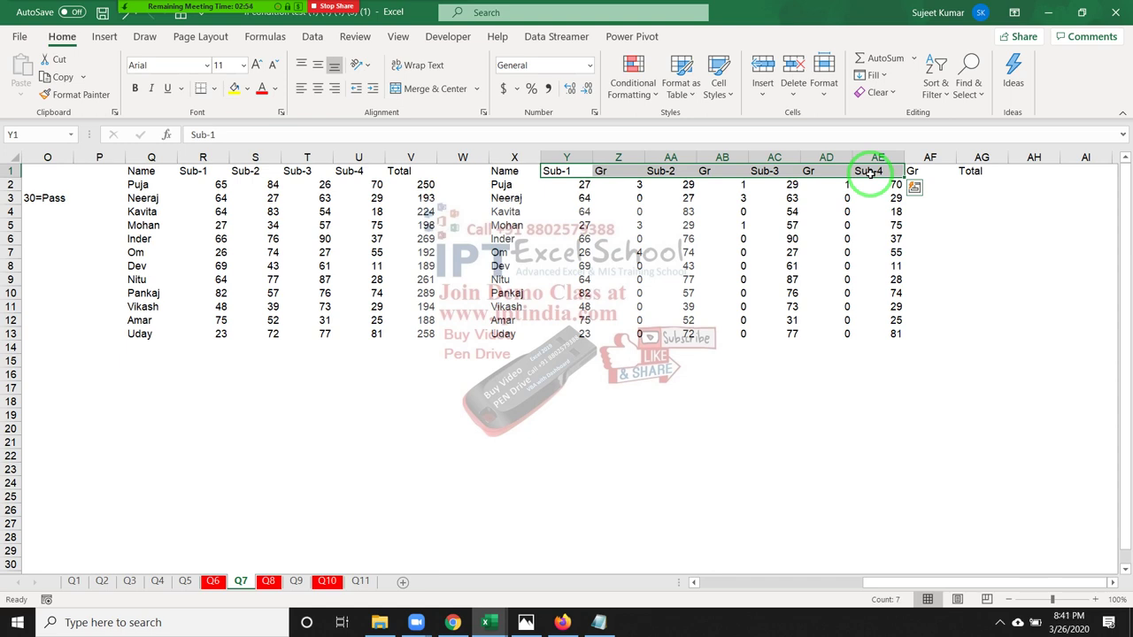
{"action": "mouse_move", "coordinate": [255, 184]}
{"action": "left_mouse_down"}
{"action": "mouse_move", "coordinate": [255, 198]}
{"action": "mouse_move", "coordinate": [362, 185]}
{"action": "left_mouse_up"}
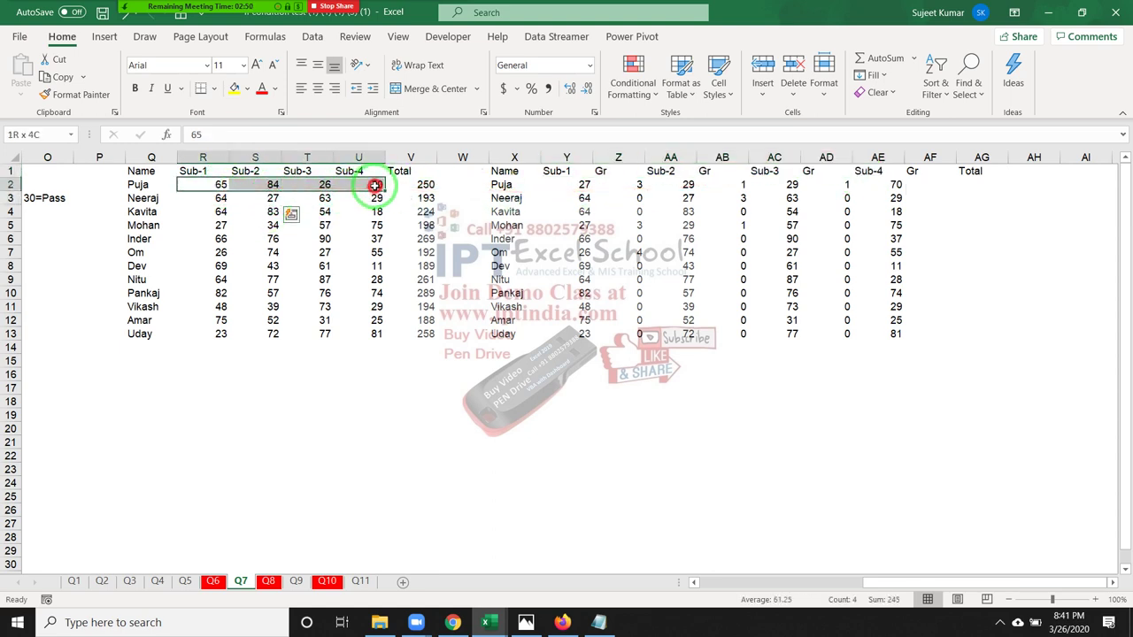
{"action": "left_click", "coordinate": [412, 185]}
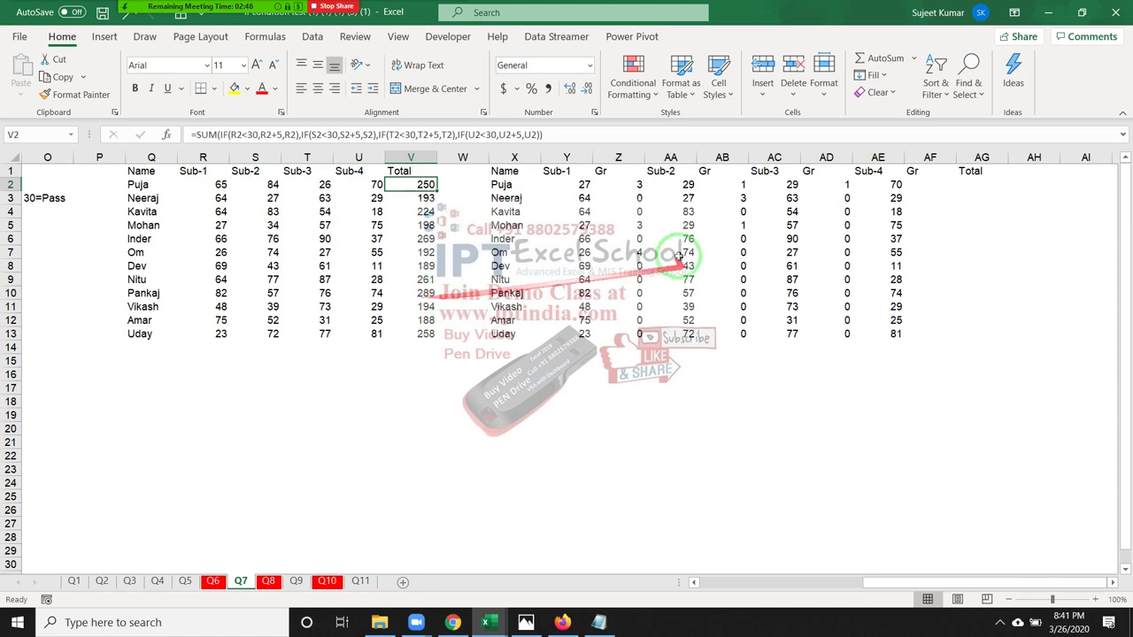
{"action": "left_click", "coordinate": [573, 186]}
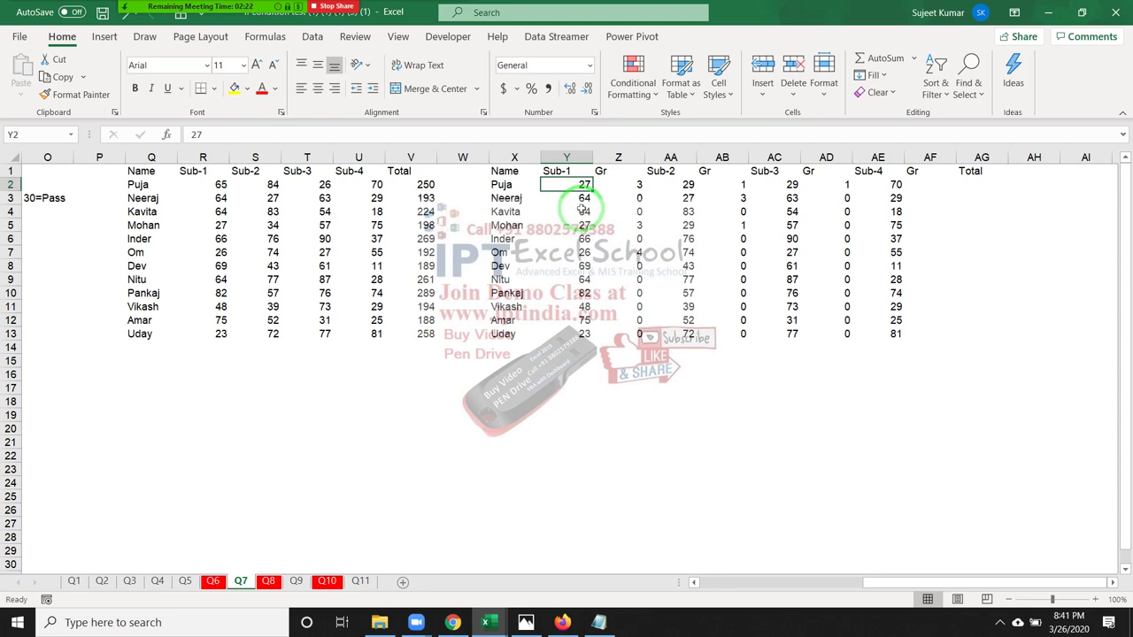
{"action": "left_click_drag", "start_coordinate": [604, 220], "coordinate": [529, 202]}
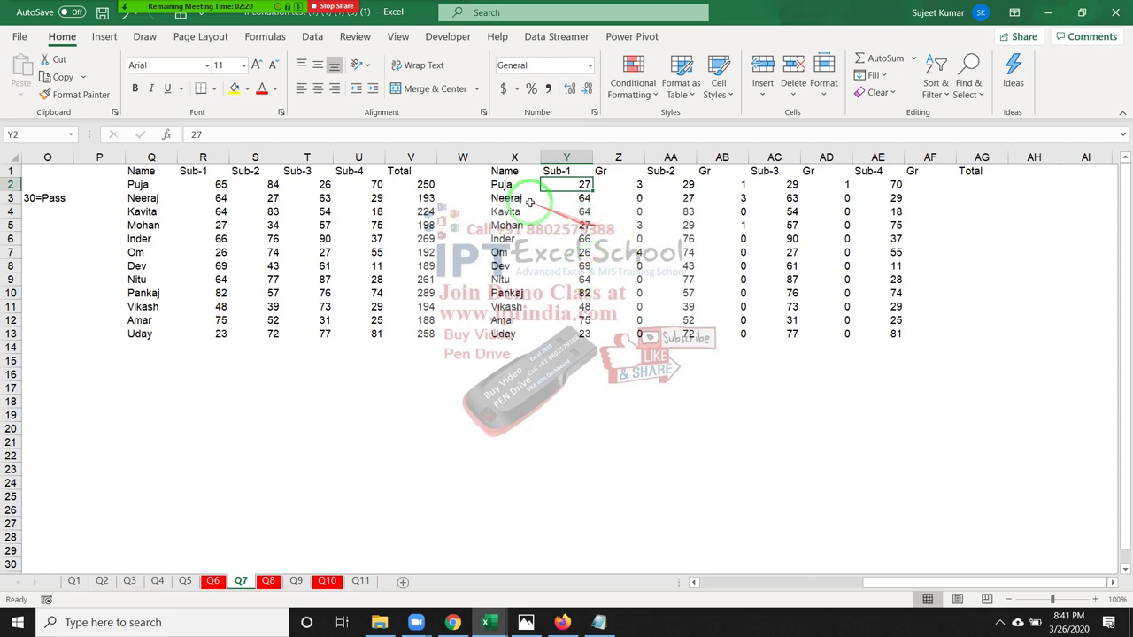
- Highlight Puja's name and her Sub-1 to Sub-4 marks in row 2
{"action": "left_click", "coordinate": [500, 184]}
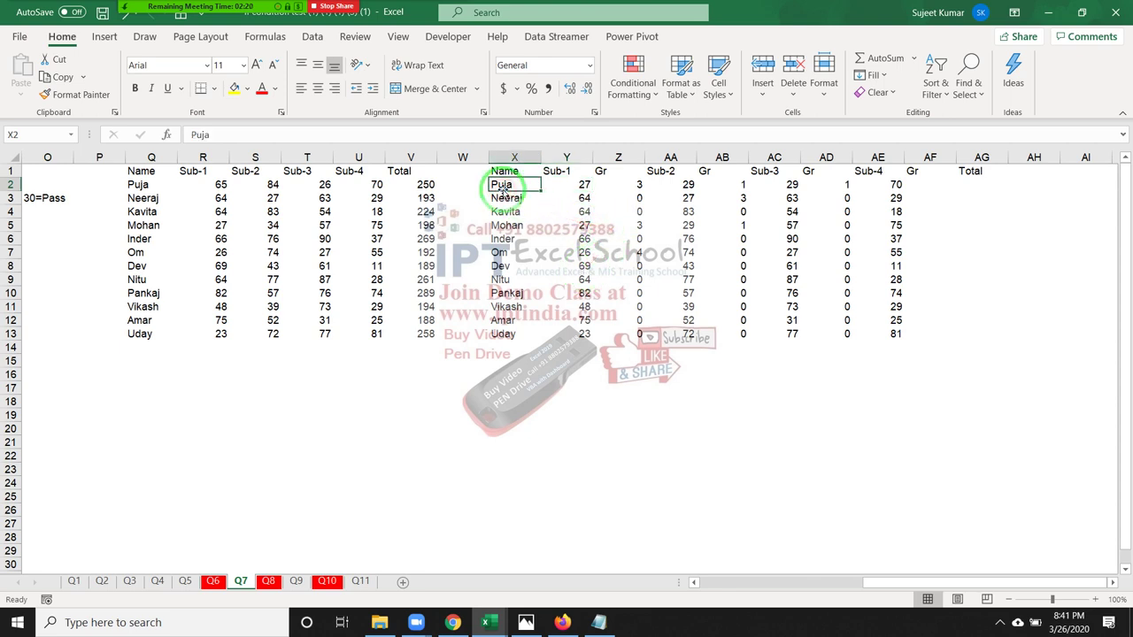
{"action": "left_click", "coordinate": [559, 184]}
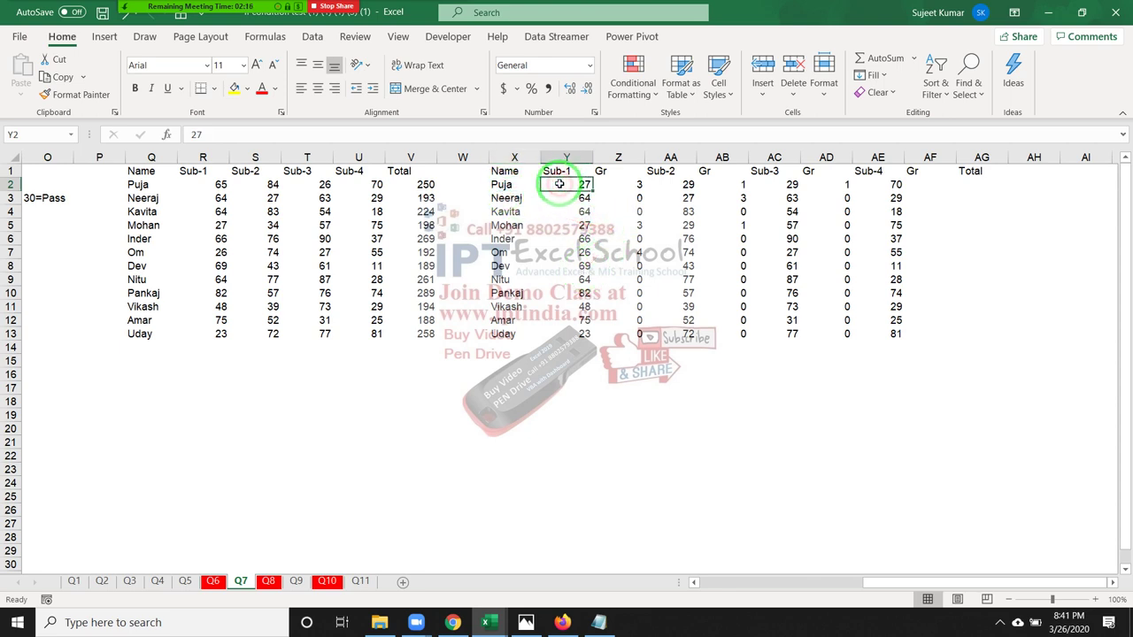
{"action": "left_click", "coordinate": [691, 184]}
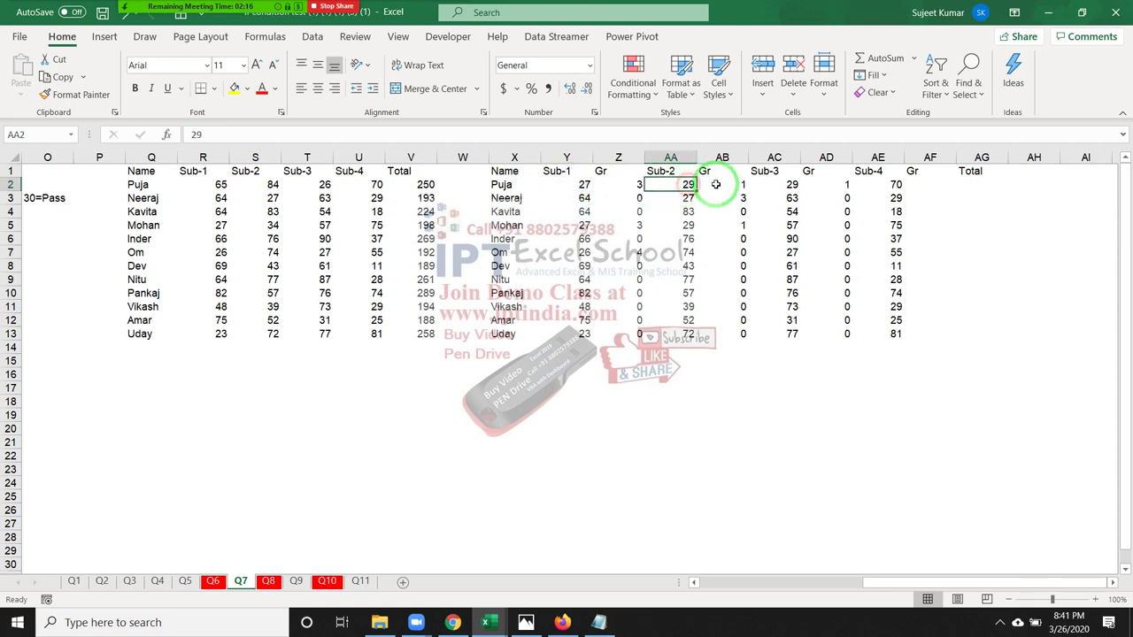
{"action": "left_click", "coordinate": [779, 184]}
{"action": "left_click", "coordinate": [901, 184]}
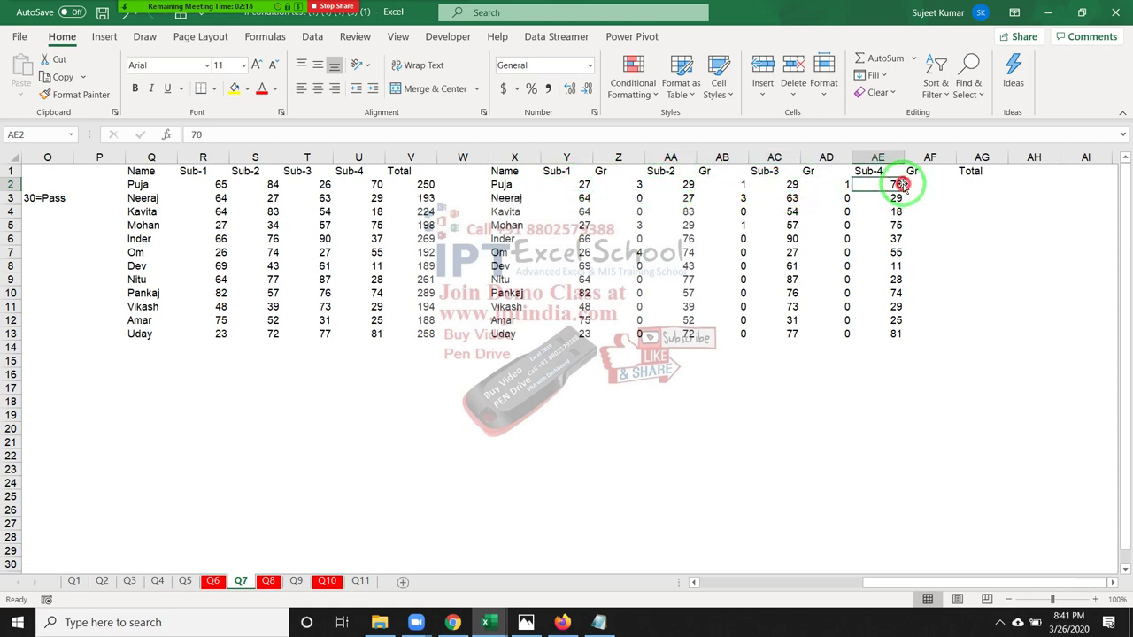
{"action": "left_click", "coordinate": [584, 186]}
{"action": "left_click", "coordinate": [688, 185], "text": "ctrl"}
{"action": "left_click", "coordinate": [775, 184], "text": "ctrl"}
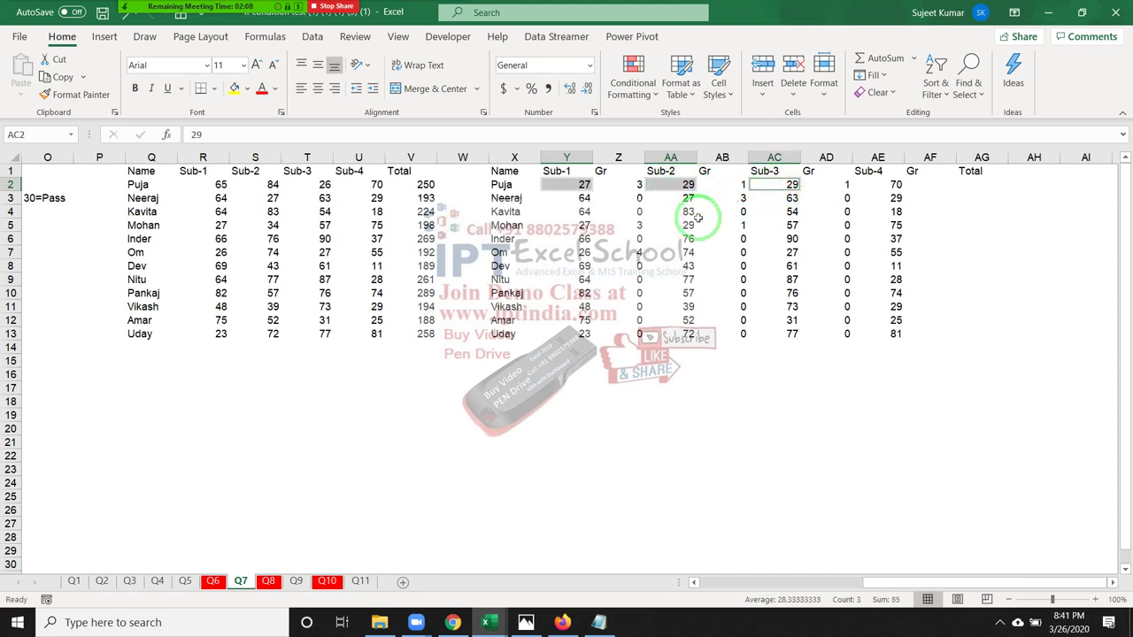
- Select grace cells AD2, AB2 and Z2 together to confirm Puja's grace totals 5
{"action": "left_click", "coordinate": [584, 186]}
{"action": "left_click_drag", "start_coordinate": [584, 186], "coordinate": [725, 188]}
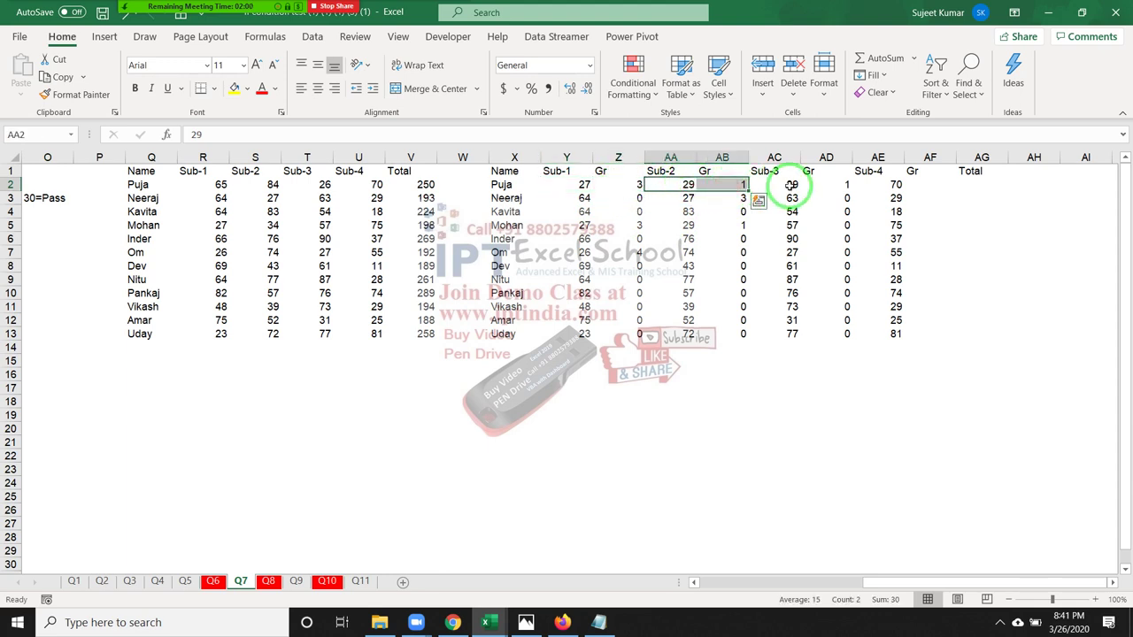
{"action": "left_click_drag", "start_coordinate": [791, 186], "coordinate": [837, 185]}
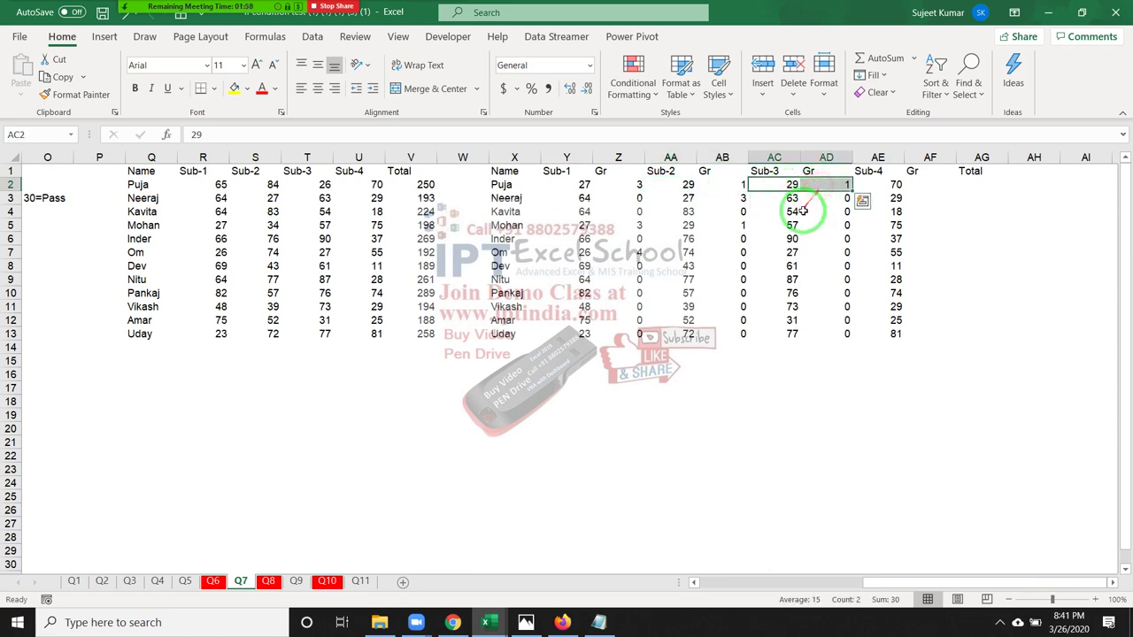
{"action": "left_click", "coordinate": [834, 182]}
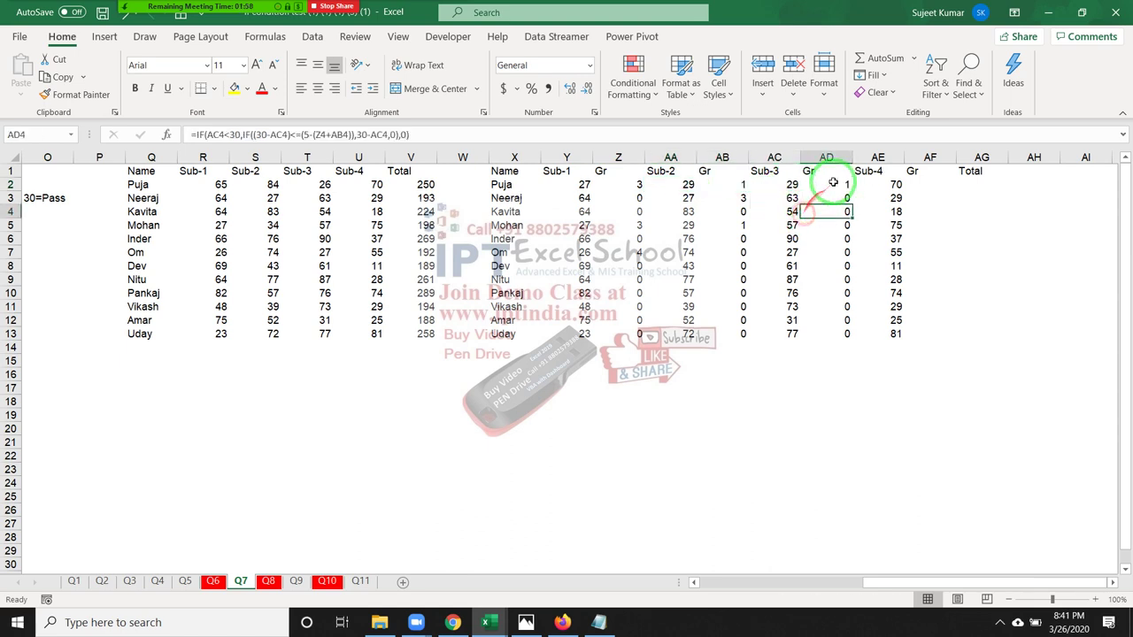
{"action": "left_click", "coordinate": [728, 184], "text": "ctrl"}
{"action": "left_click", "coordinate": [629, 185], "text": "ctrl"}
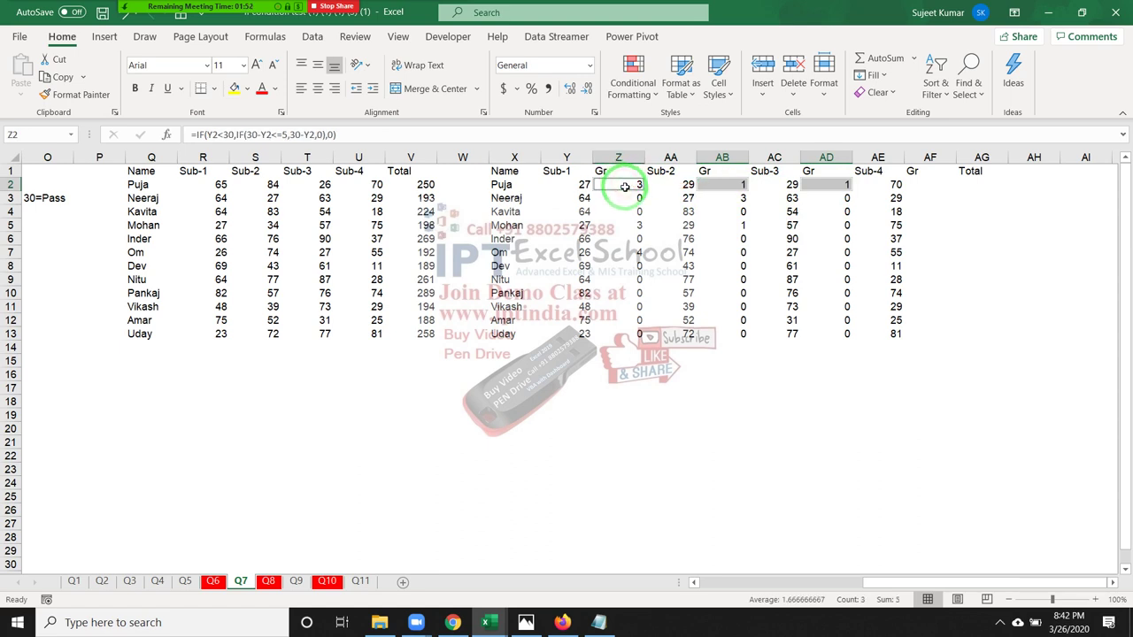
{"action": "left_click", "coordinate": [726, 184]}
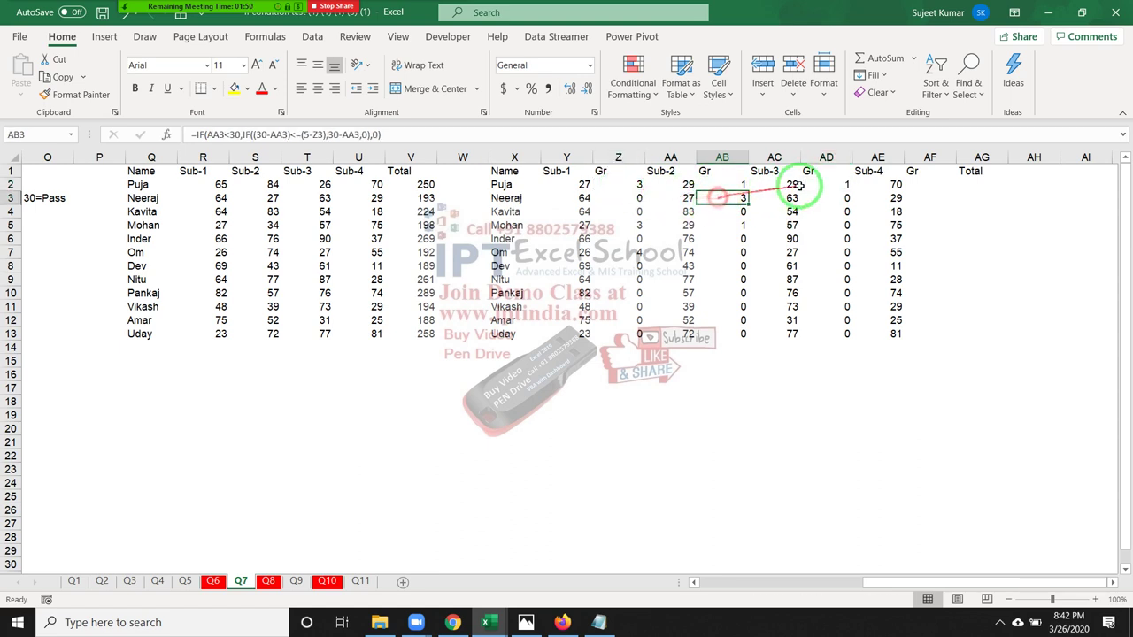
- Change AC2 to 27 and check AD2 now gives 0 while Z2 and AB2 stay 3 and 1
{"action": "left_click", "coordinate": [781, 183]}
{"action": "type", "text": "27"}
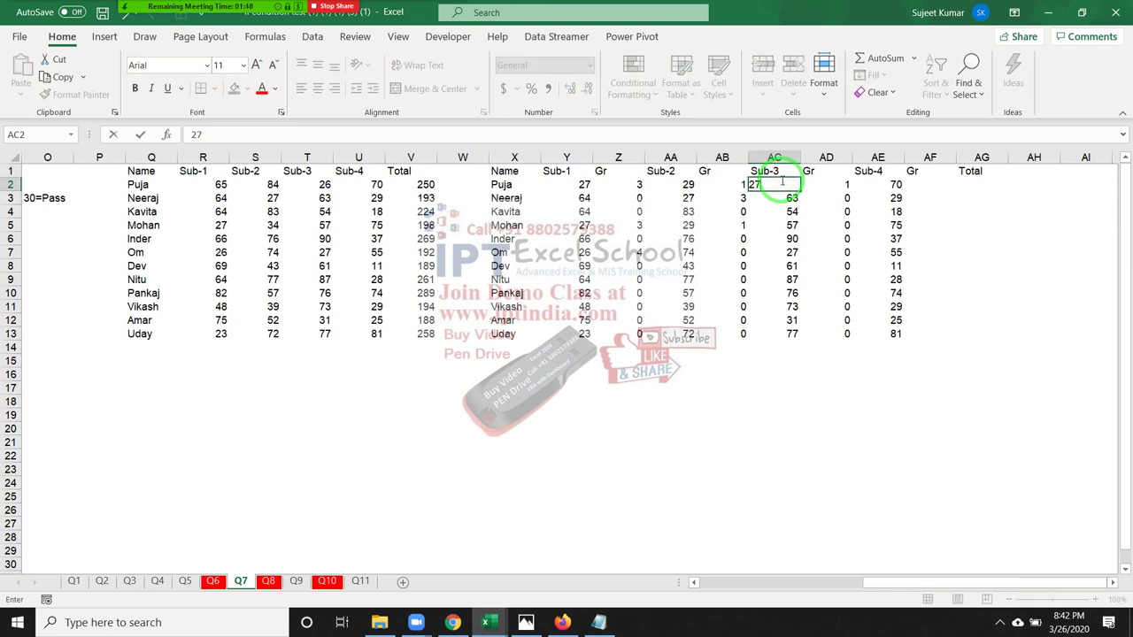
{"action": "left_click", "coordinate": [778, 197]}
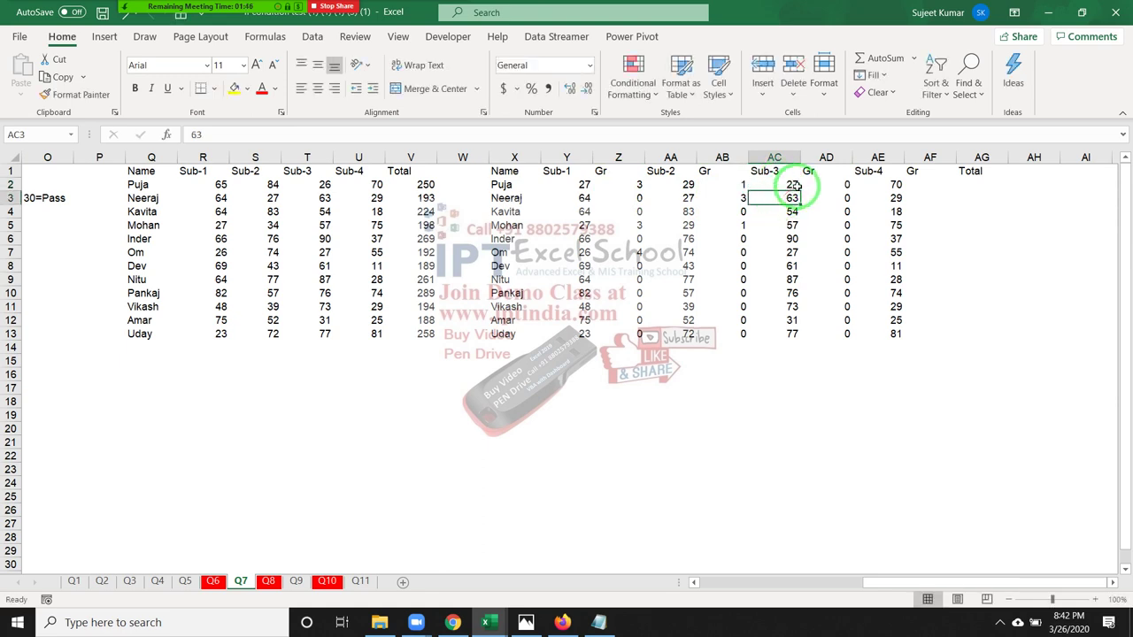
{"action": "left_click", "coordinate": [786, 185]}
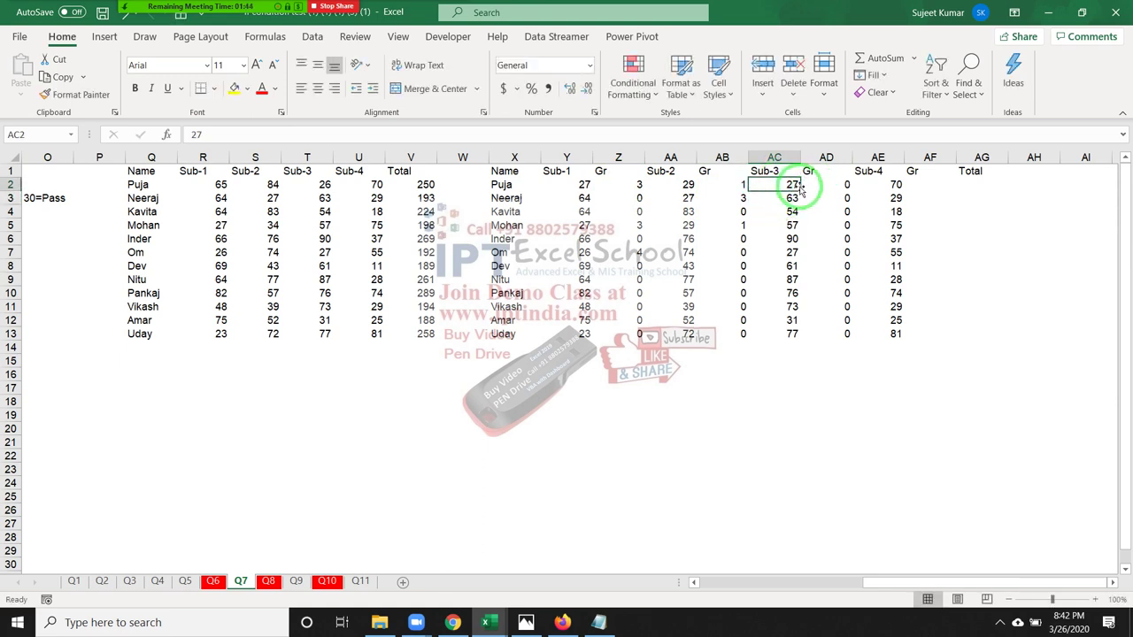
{"action": "left_click_drag", "start_coordinate": [781, 185], "coordinate": [820, 185]}
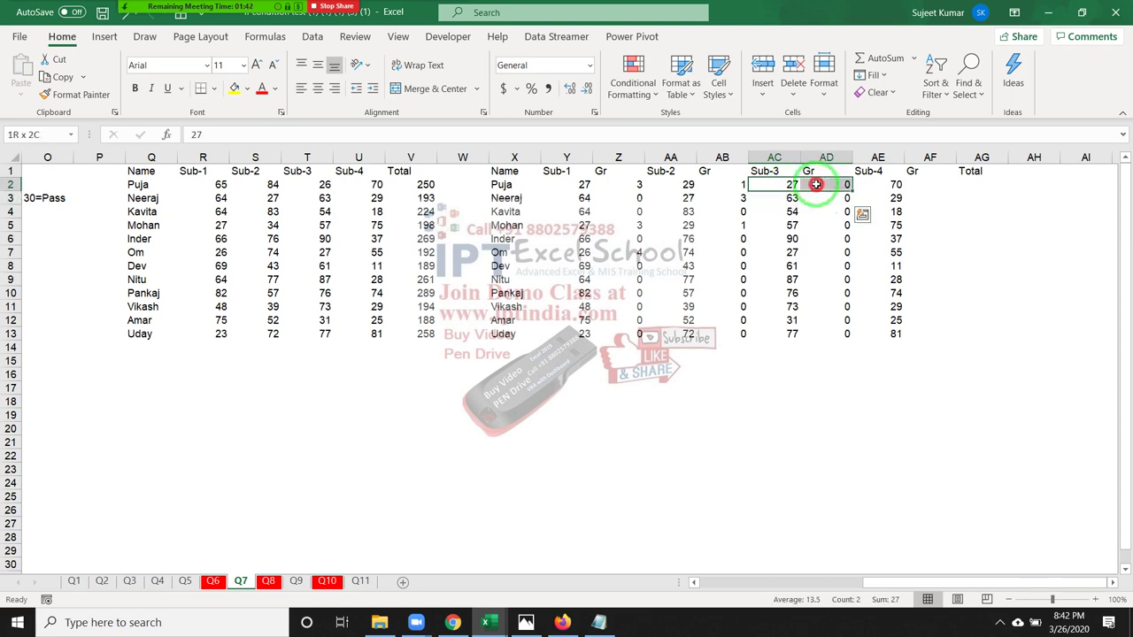
{"action": "left_click", "coordinate": [738, 184]}
{"action": "left_click", "coordinate": [639, 184]}
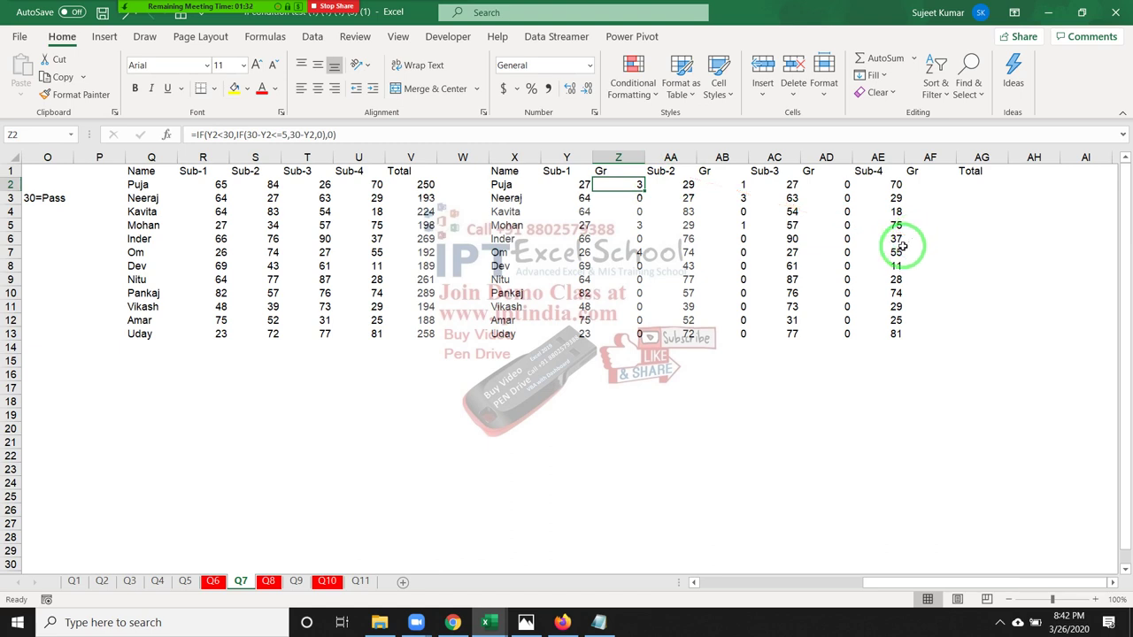
{"action": "double_click", "coordinate": [617, 183]}
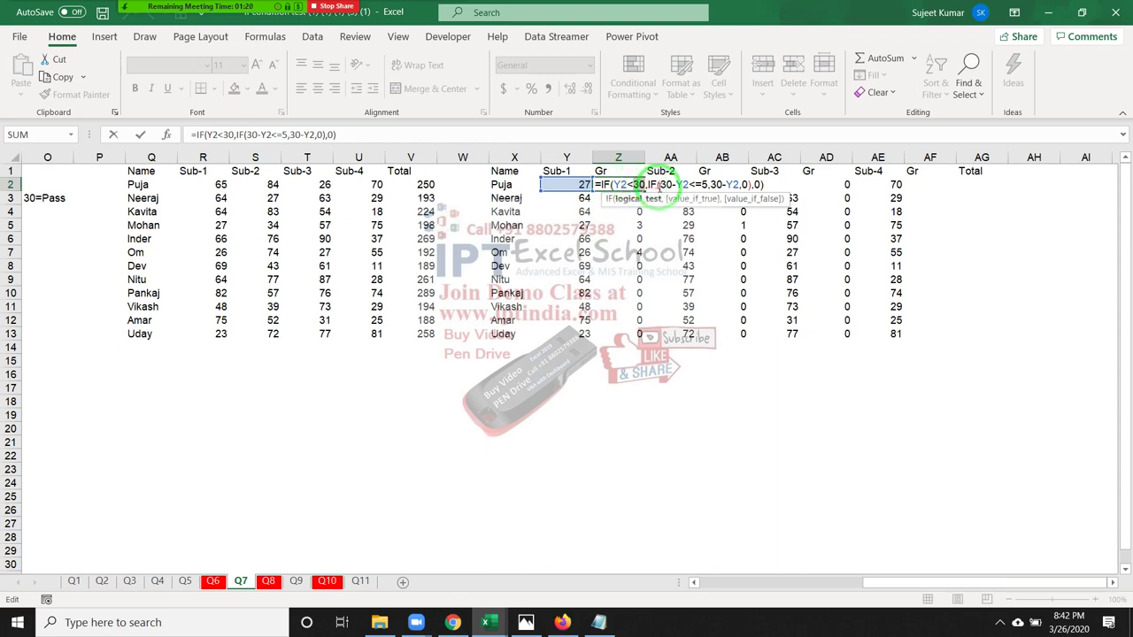
{"action": "left_click_drag", "start_coordinate": [659, 185], "coordinate": [697, 188]}
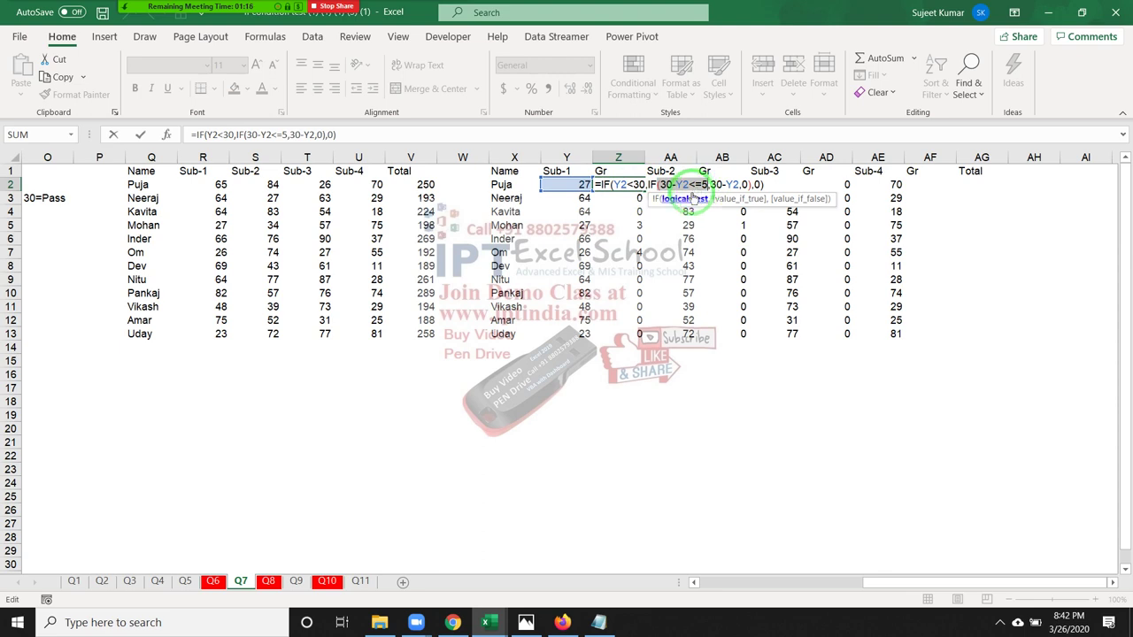
{"action": "mouse_move", "coordinate": [696, 188]}
{"action": "left_mouse_down"}
{"action": "mouse_move", "coordinate": [580, 190]}
{"action": "mouse_move", "coordinate": [696, 188]}
{"action": "left_mouse_up"}
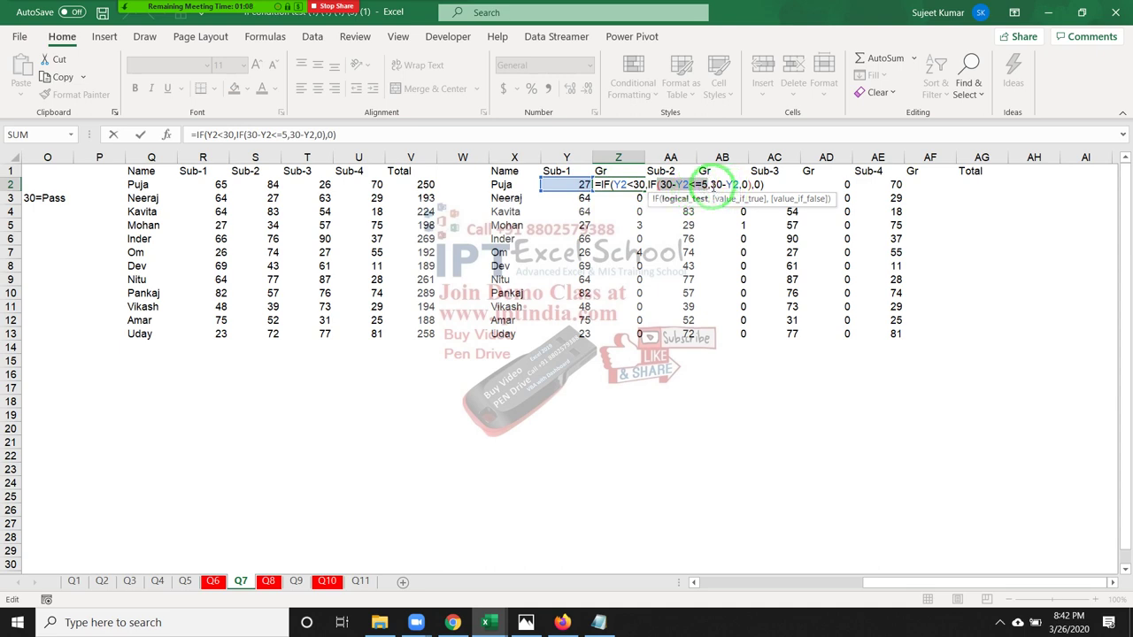
{"action": "double_click", "coordinate": [736, 187]}
{"action": "left_click", "coordinate": [723, 200]}
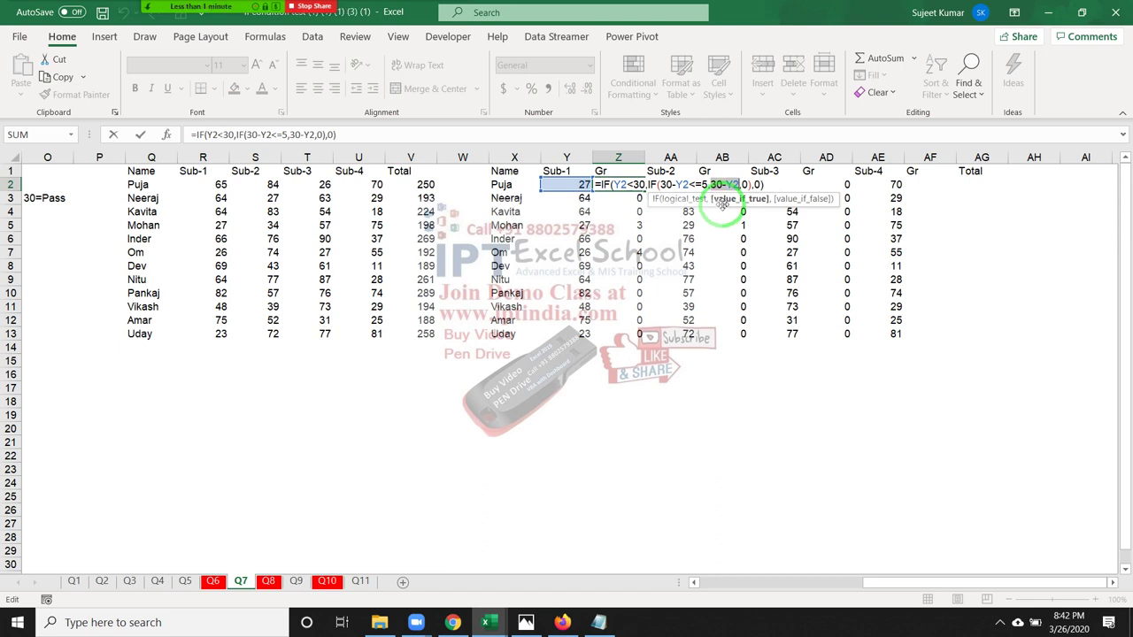
{"action": "key", "text": "Return"}
{"action": "left_click", "coordinate": [639, 185]}
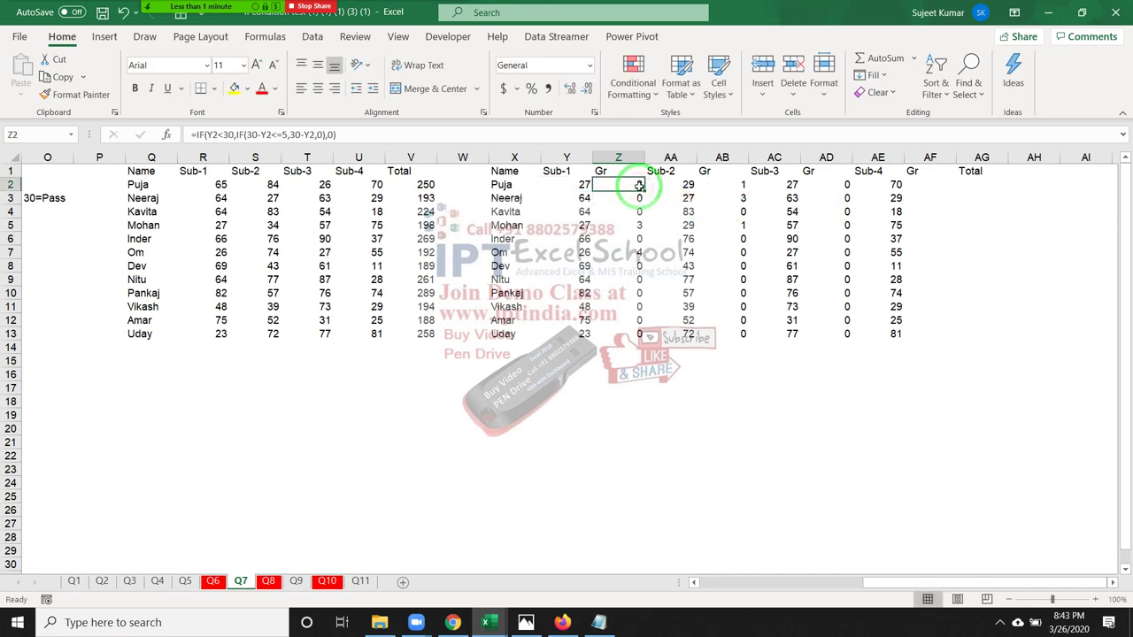
{"action": "left_click", "coordinate": [740, 185]}
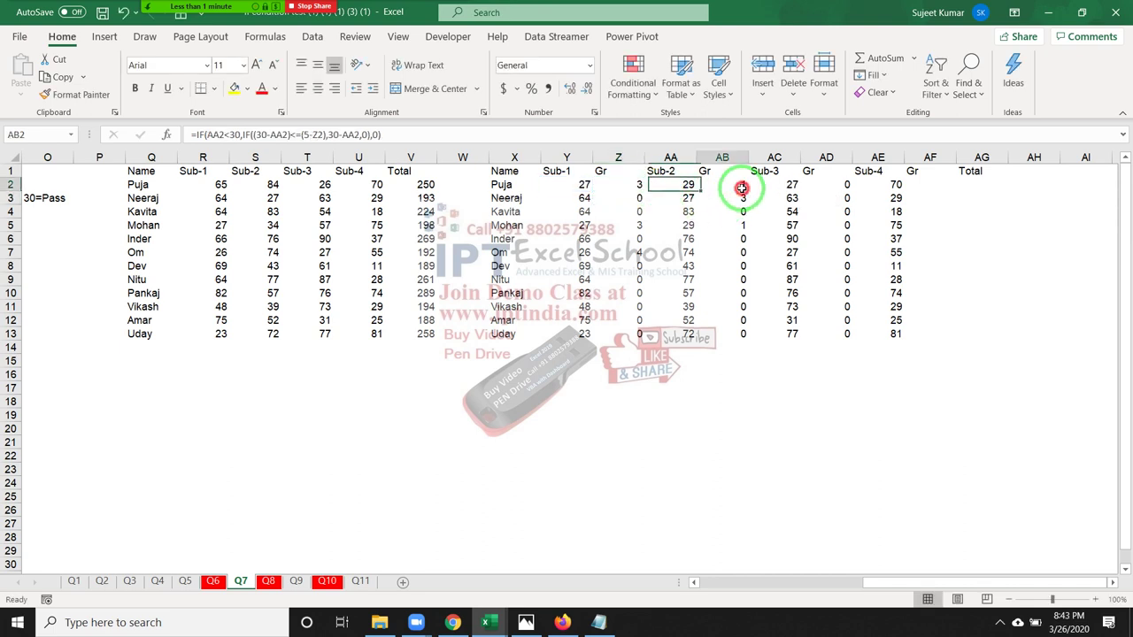
{"action": "key", "text": "ctrl+Down"}
{"action": "double_click", "coordinate": [741, 185]}
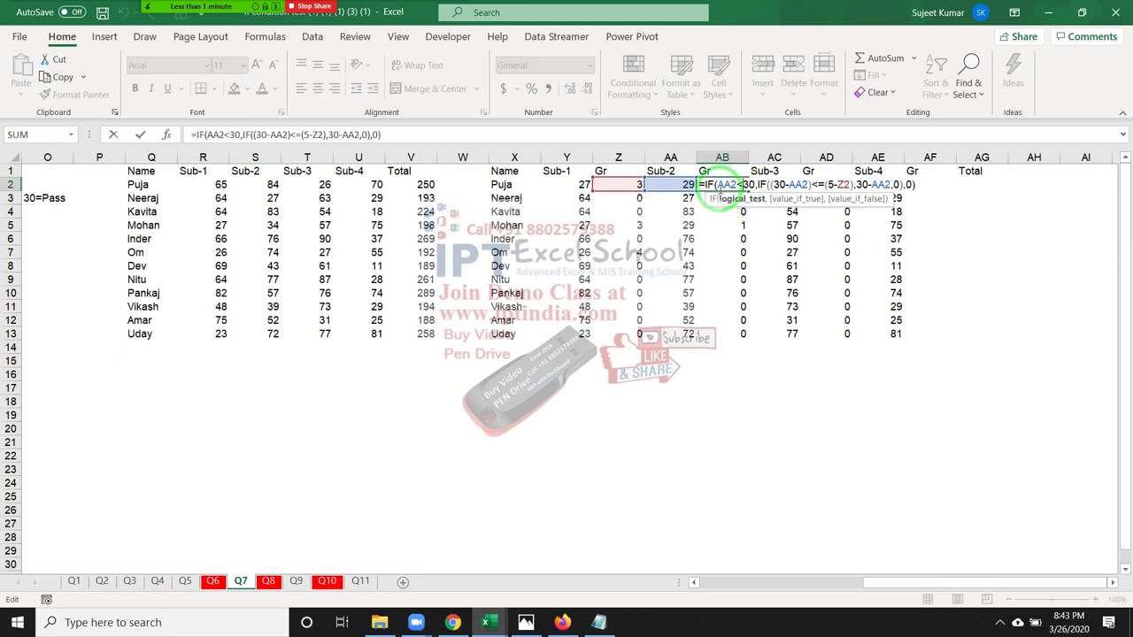
{"action": "left_click", "coordinate": [750, 182]}
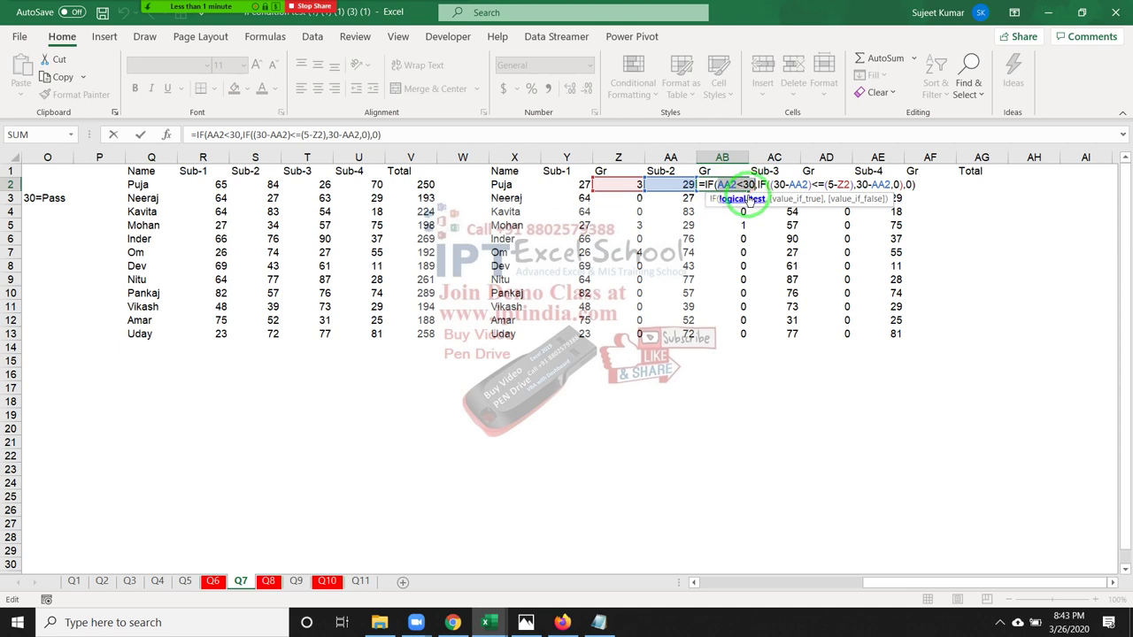
{"action": "left_click", "coordinate": [778, 185]}
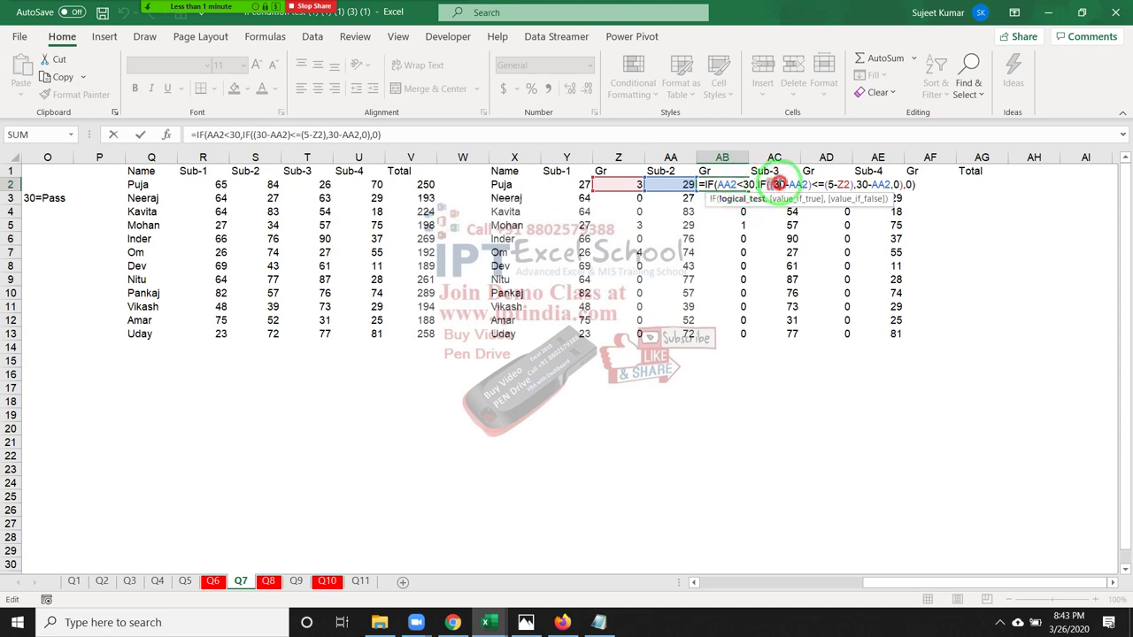
{"action": "left_click_drag", "start_coordinate": [778, 184], "coordinate": [813, 186]}
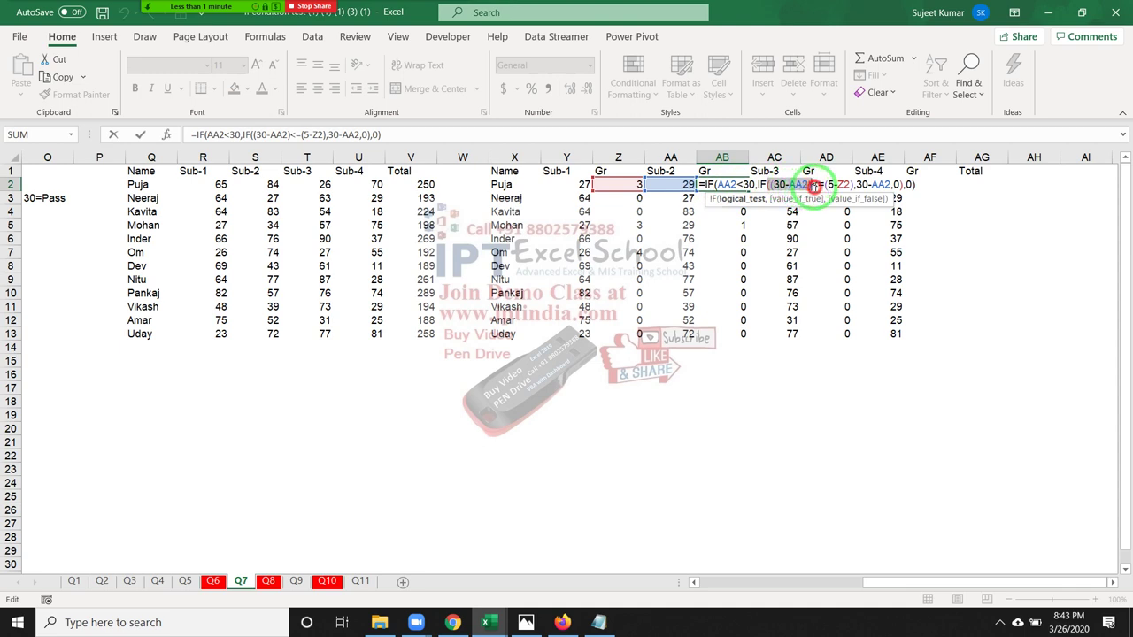
{"action": "left_click_drag", "start_coordinate": [827, 184], "coordinate": [843, 186]}
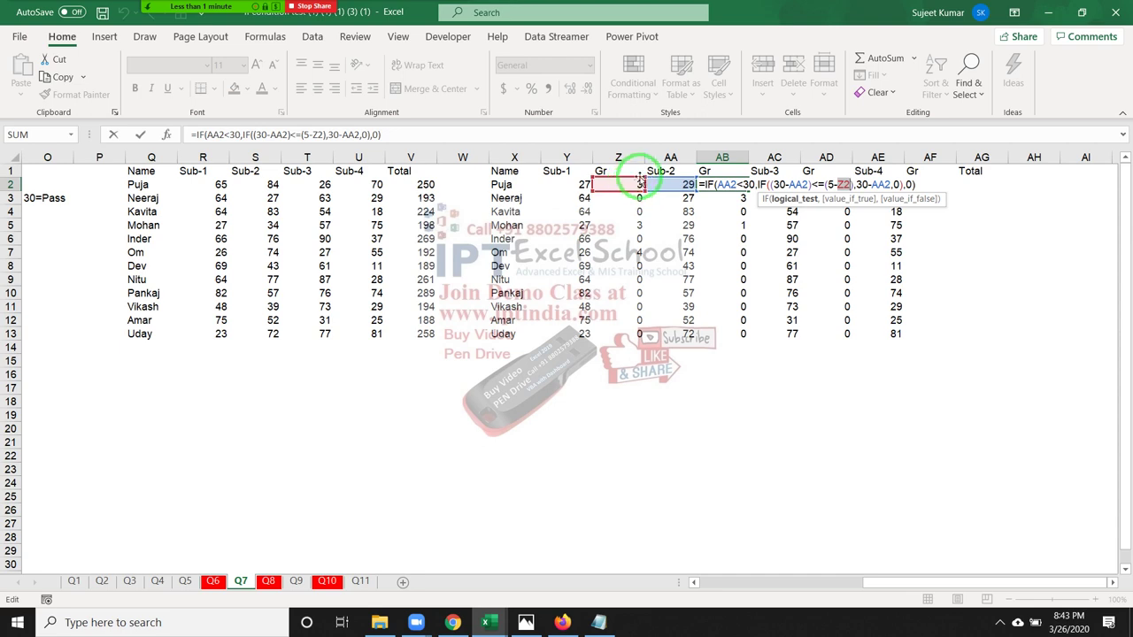
{"action": "left_click", "coordinate": [874, 185]}
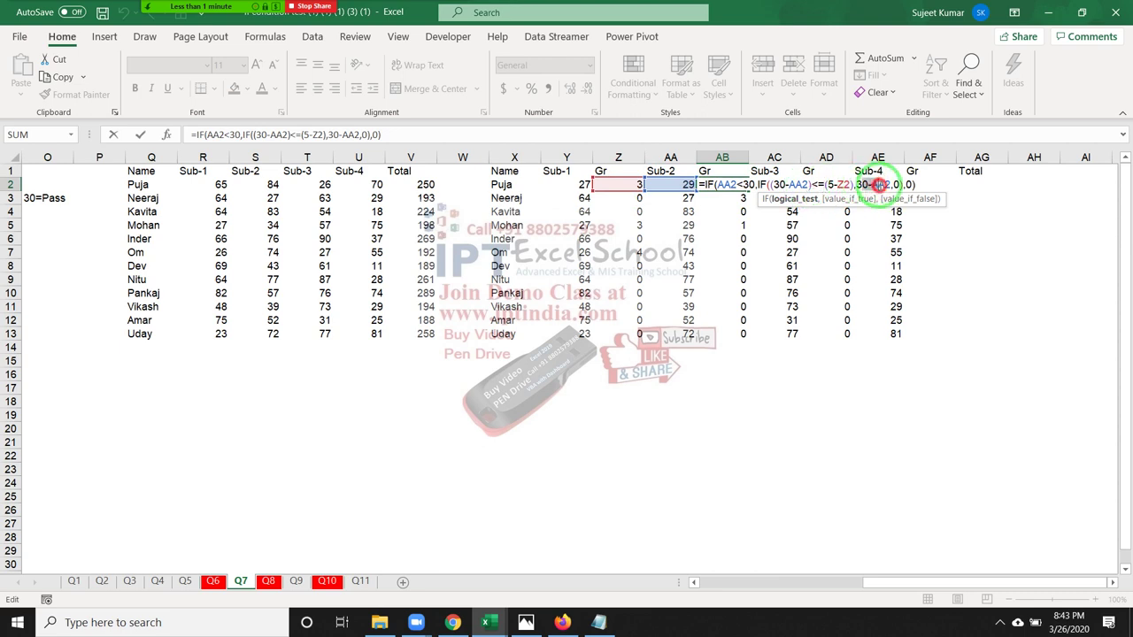
{"action": "double_click", "coordinate": [877, 184]}
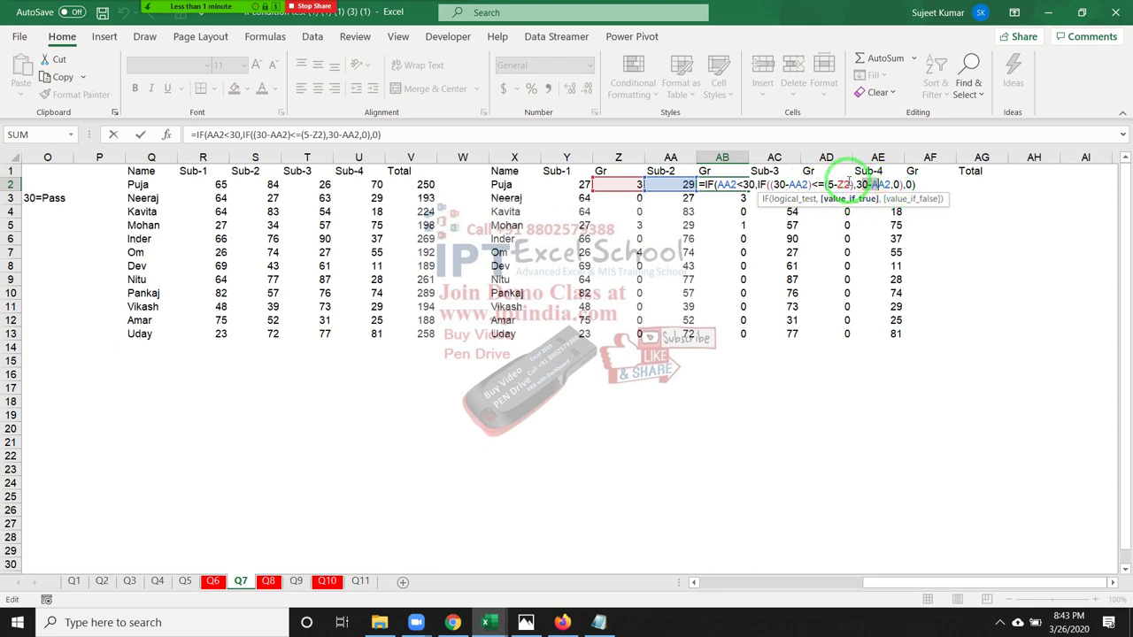
{"action": "key", "text": "Return"}
{"action": "left_click_drag", "start_coordinate": [835, 201], "coordinate": [837, 190]}
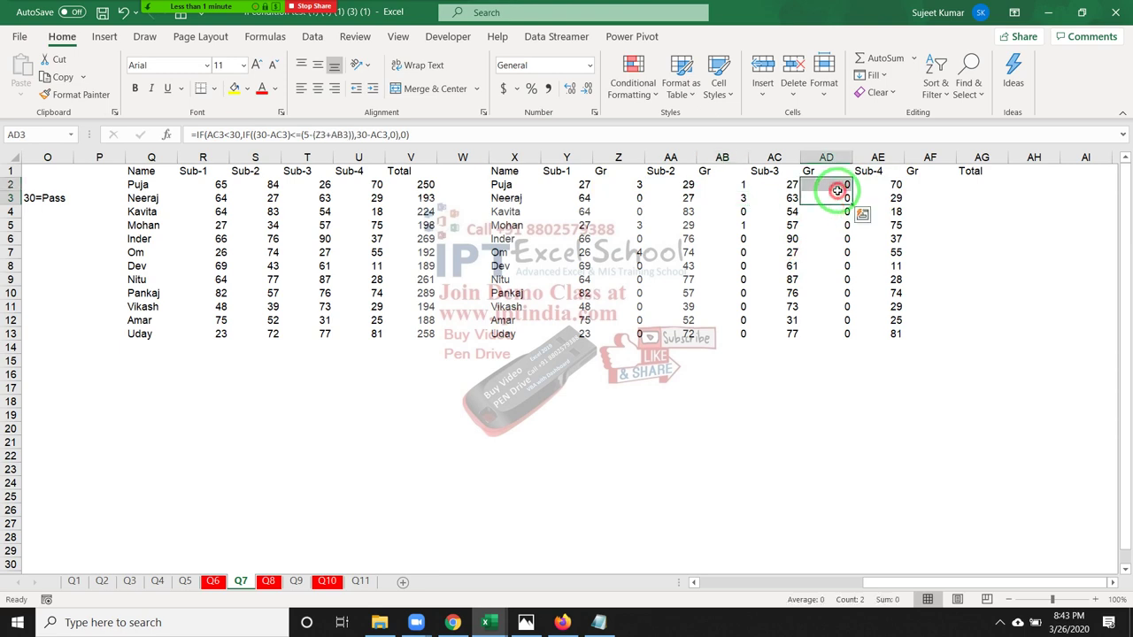
{"action": "double_click", "coordinate": [838, 185]}
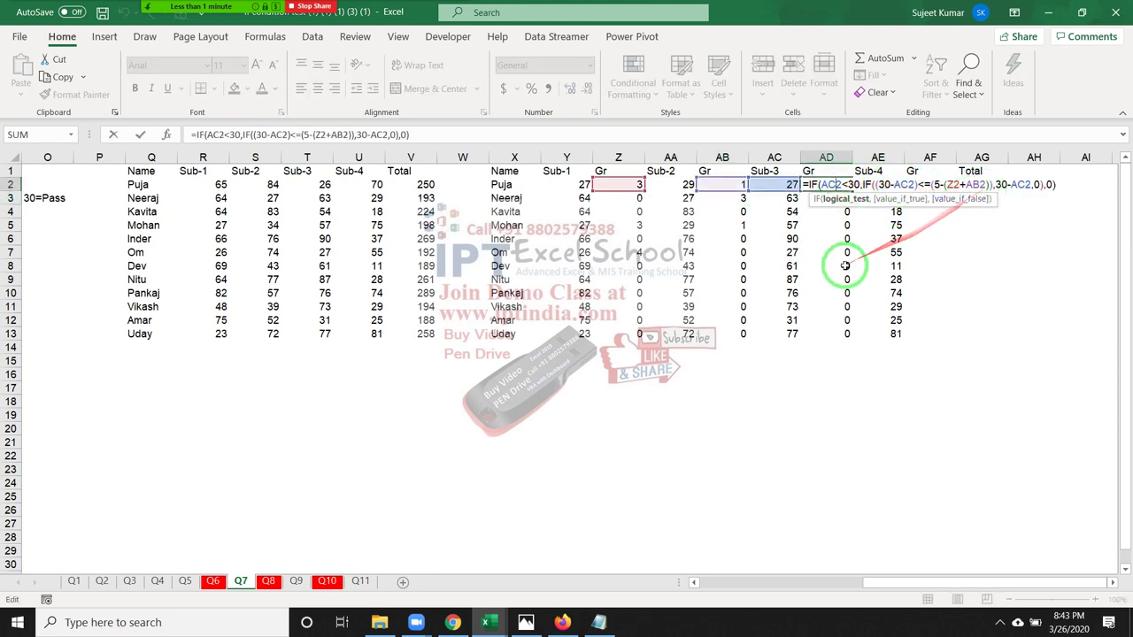
{"action": "key", "text": "Escape"}
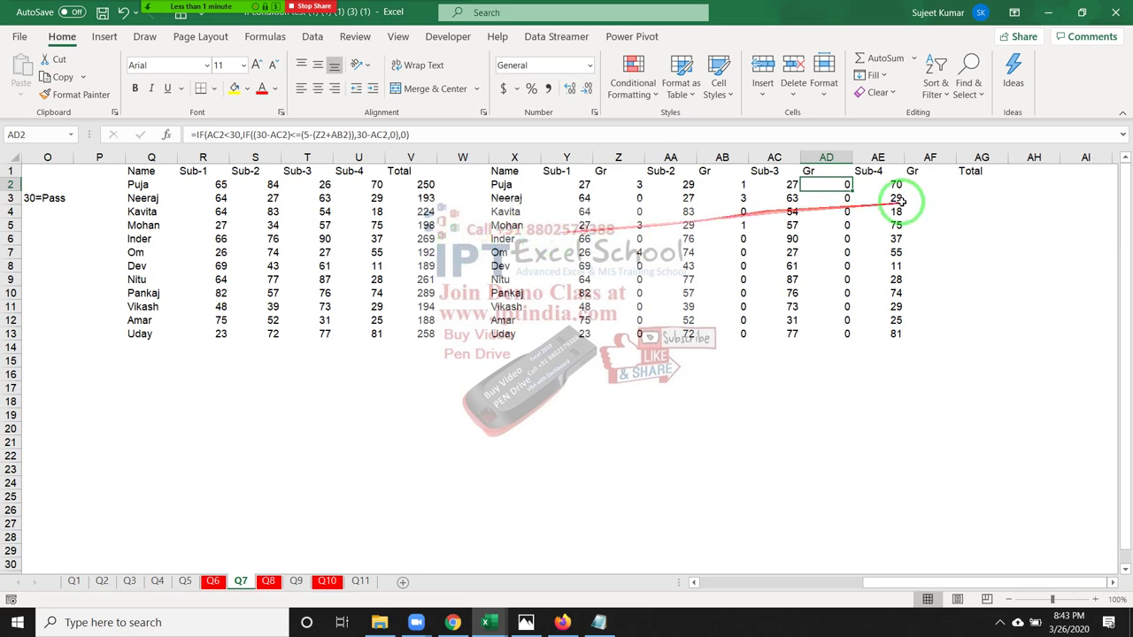
{"action": "left_click", "coordinate": [828, 240]}
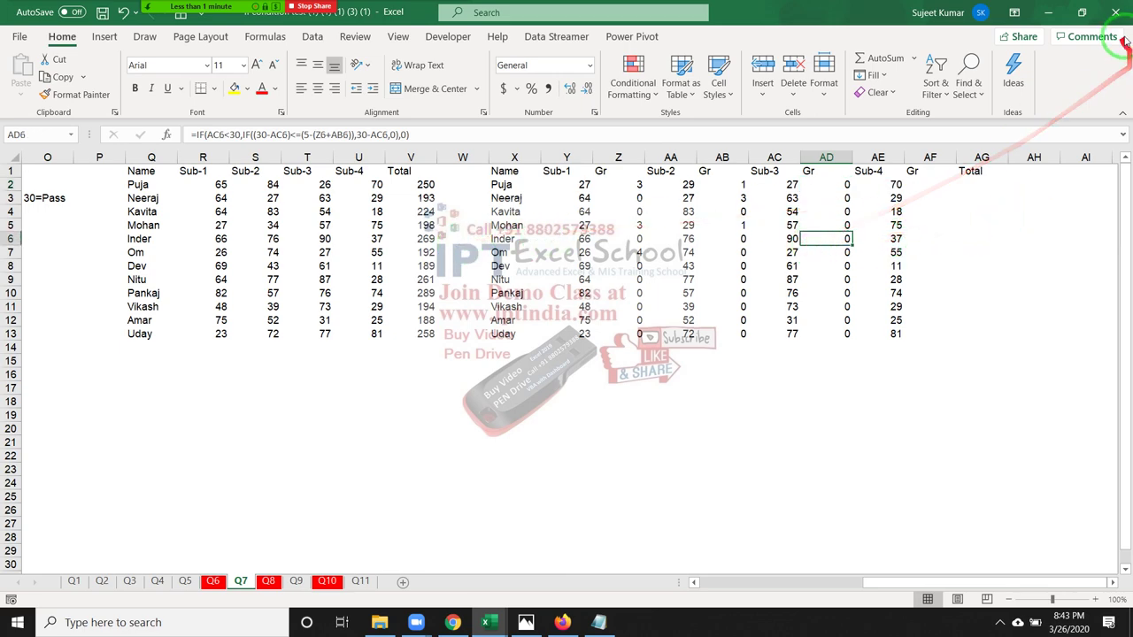
- Close the Excel window, then end the Zoom meeting from the More menu
{"action": "left_click", "coordinate": [1117, 10]}
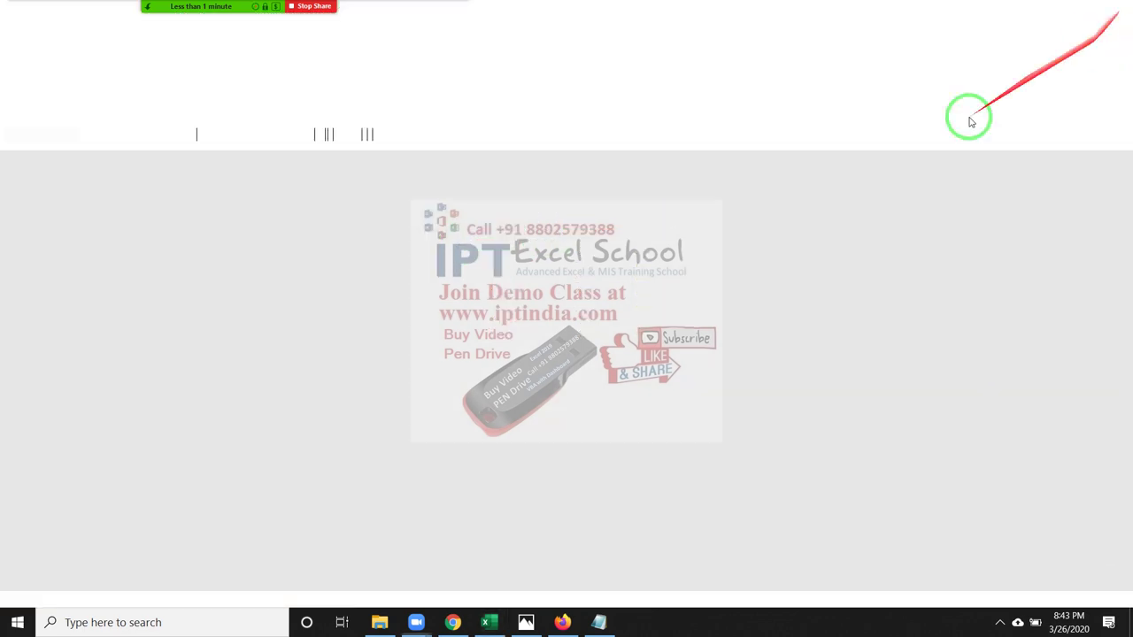
{"action": "mouse_move", "coordinate": [166, 9]}
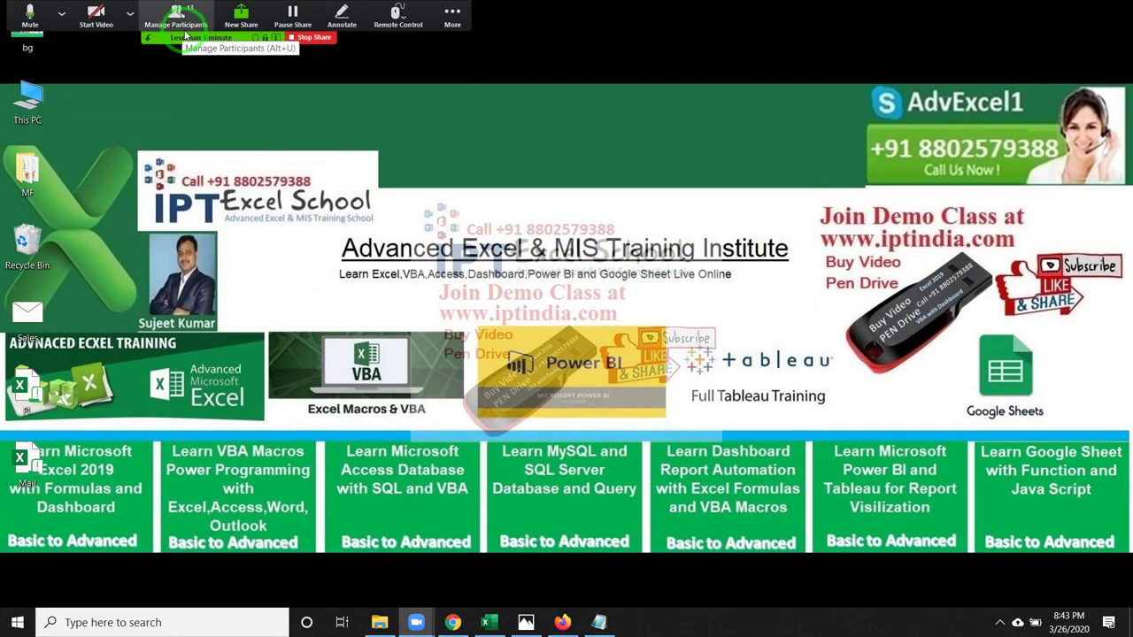
{"action": "left_click", "coordinate": [452, 13]}
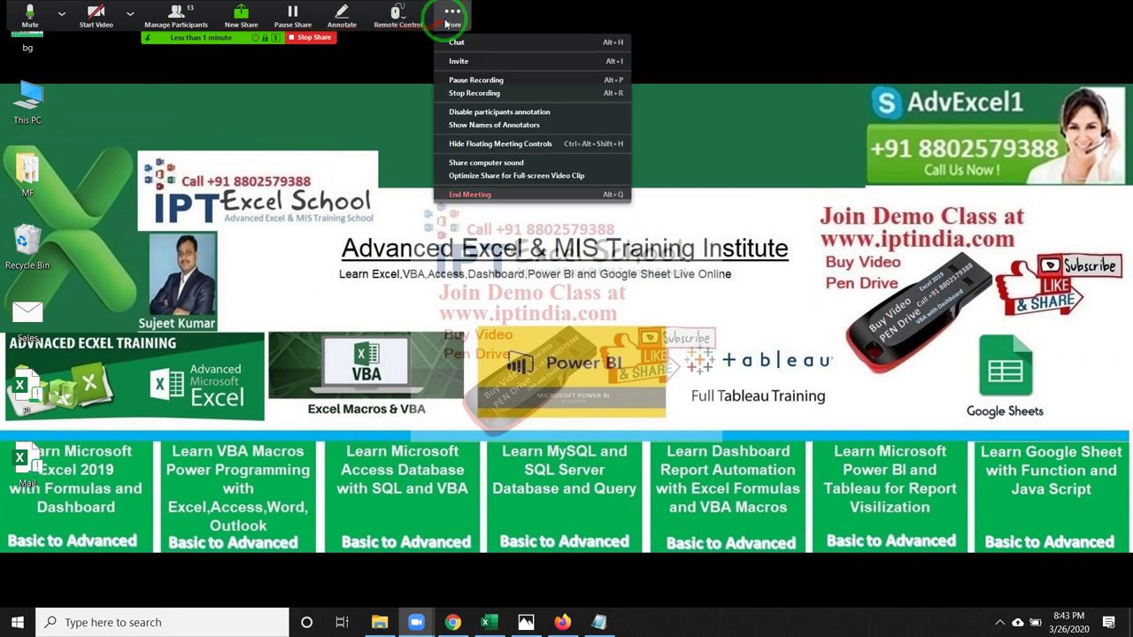
{"action": "left_click", "coordinate": [486, 196]}
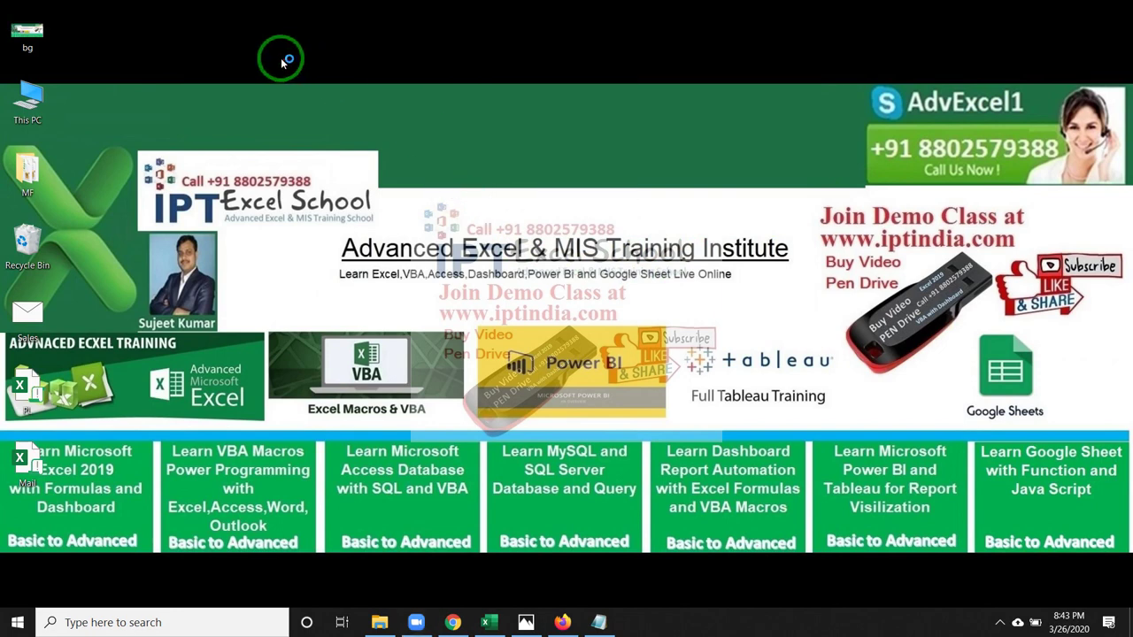